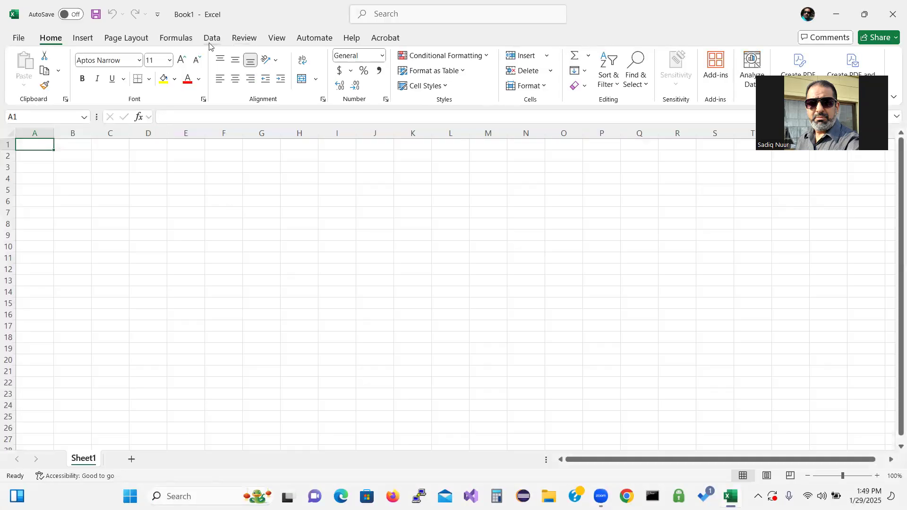
Step: Zoom in on the worksheet so the cells appear larger
{"action": "left_click", "coordinate": [188, 40]}
{"action": "key", "text": "ctrl"}
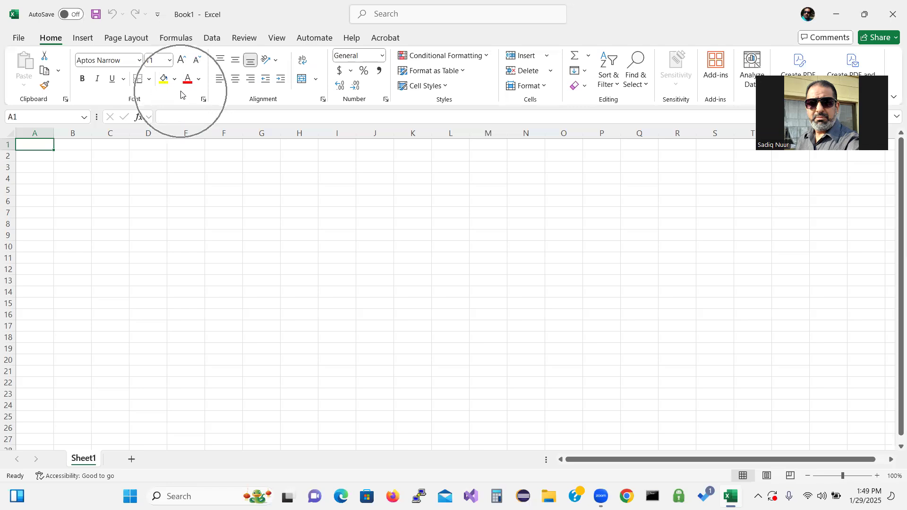
{"action": "key", "text": "ctrl"}
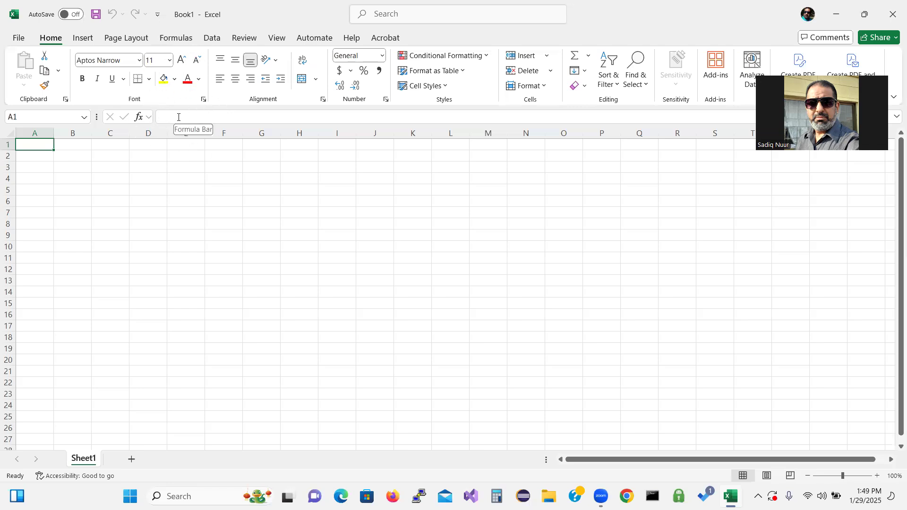
{"action": "key", "text": "ctrl"}
{"action": "left_click_drag", "start_coordinate": [843, 477], "coordinate": [848, 479]}
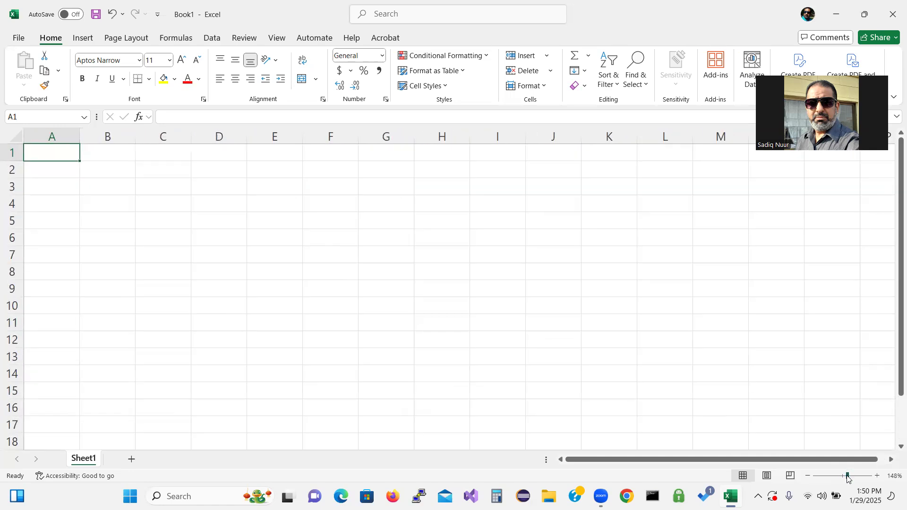
Step: Enter 'Klapore Engineering' in A1 and 'Salary Report' in A2
{"action": "type", "text": "Kl"}
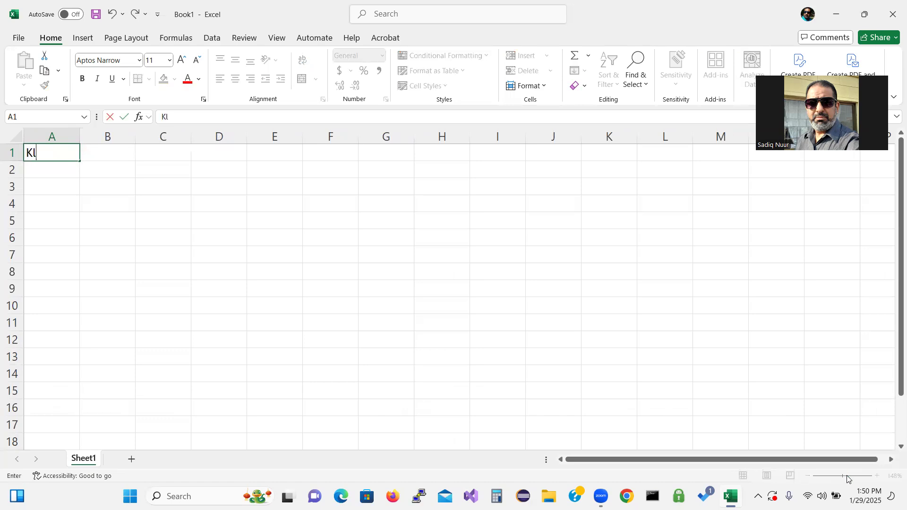
{"action": "type", "text": "apore "}
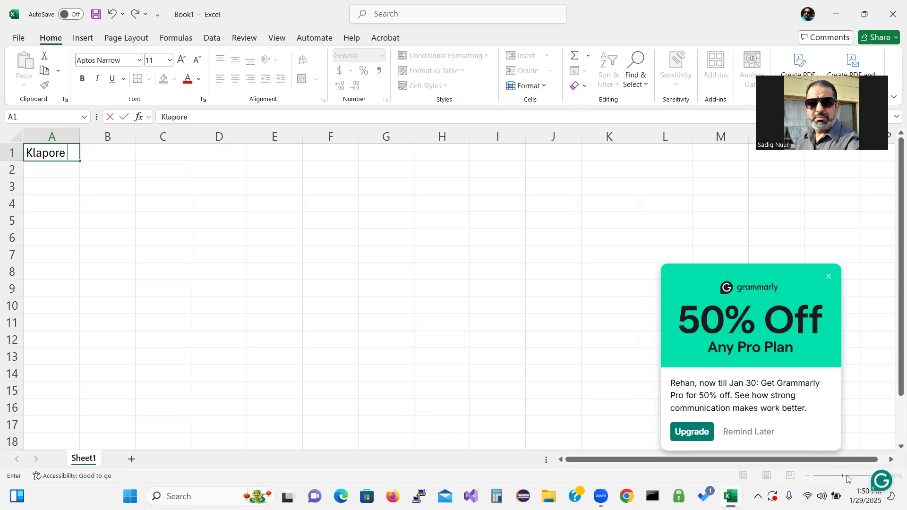
{"action": "type", "text": "Engineering"}
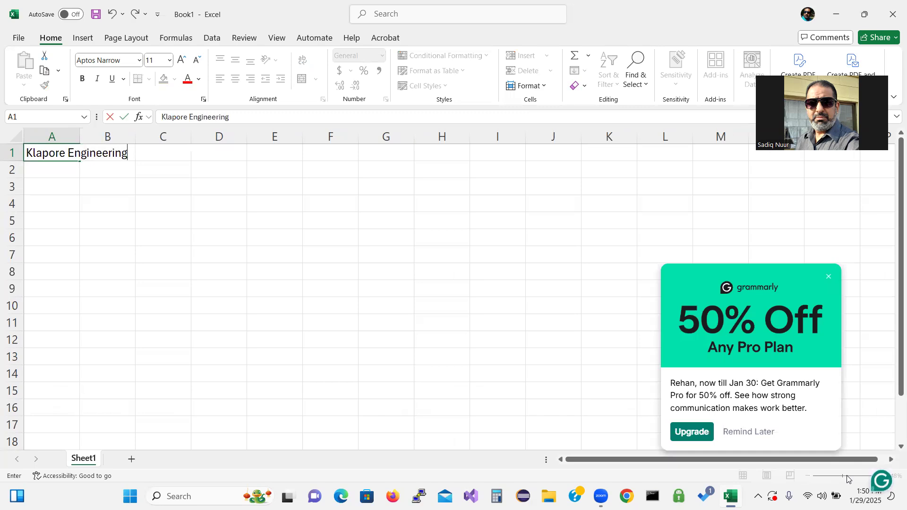
{"action": "key", "text": "Return"}
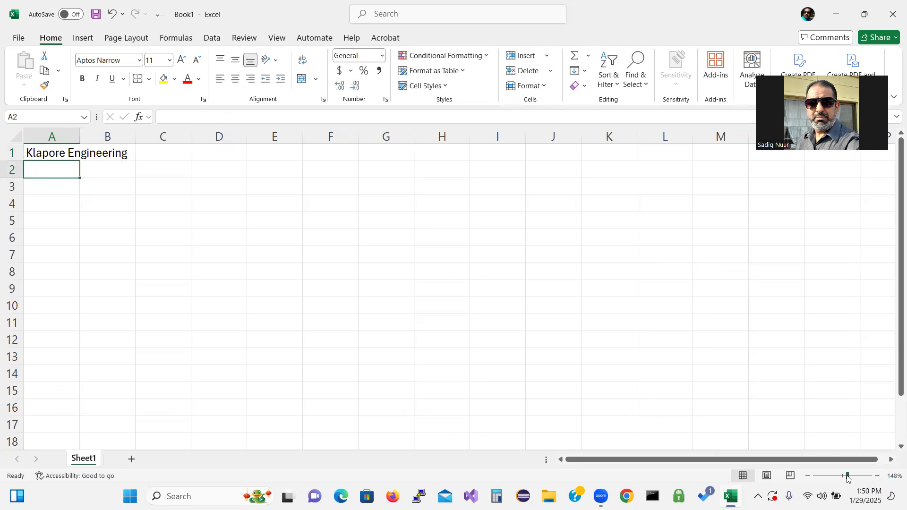
{"action": "type", "text": "Salary"}
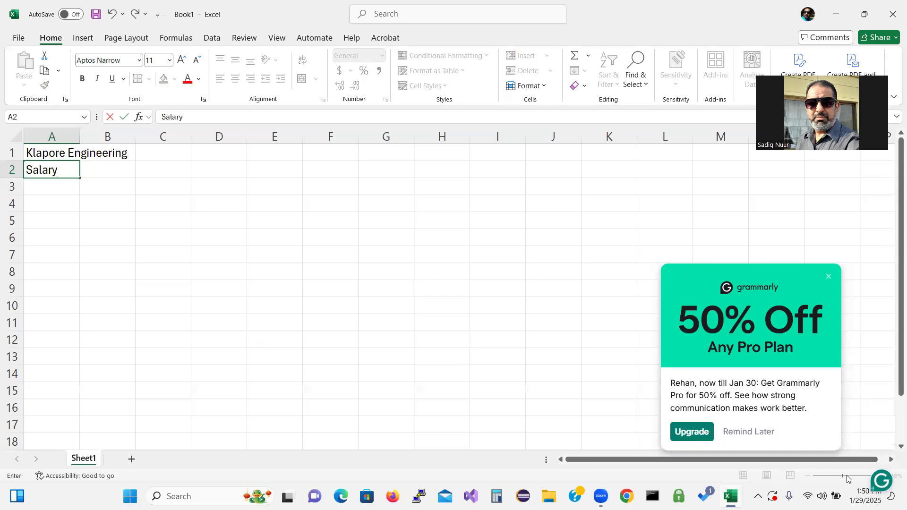
{"action": "type", "text": " Report"}
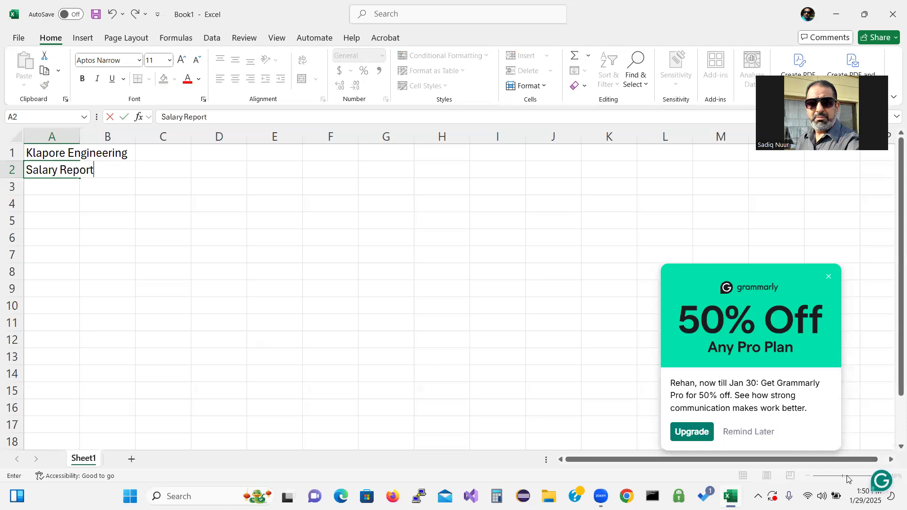
{"action": "key", "text": "Return"}
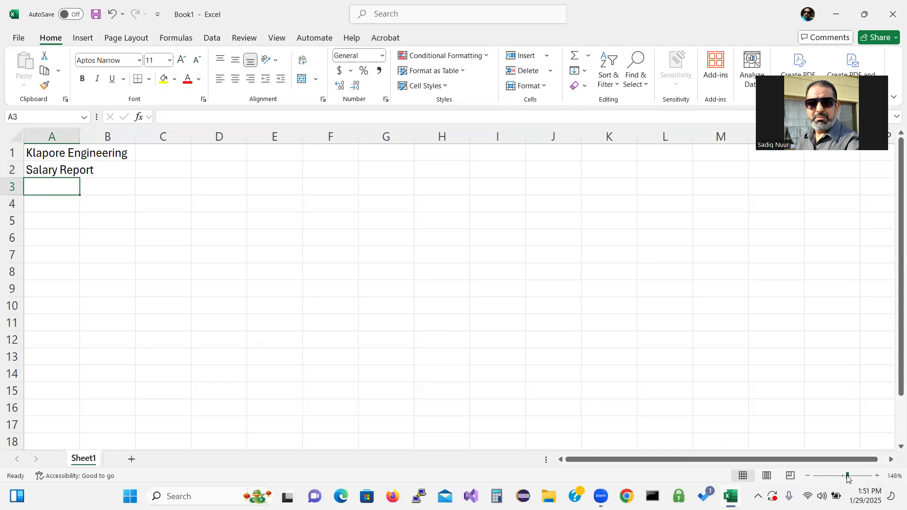
Step: Enter headings Employee, Email Address, Dependents and a two-line 'Hours Worked' across A3:D3
{"action": "type", "text": "Emp"}
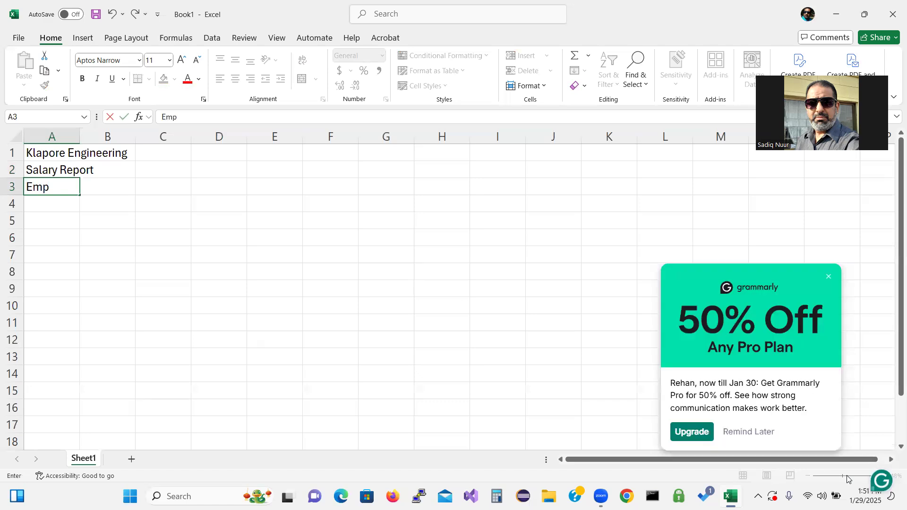
{"action": "type", "text": "loyee"}
{"action": "key", "text": "Tab"}
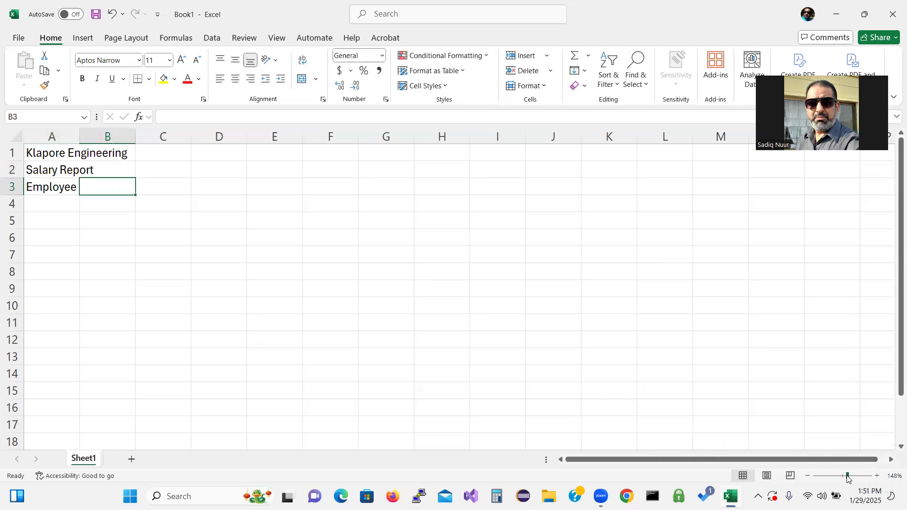
{"action": "type", "text": "Email Address"}
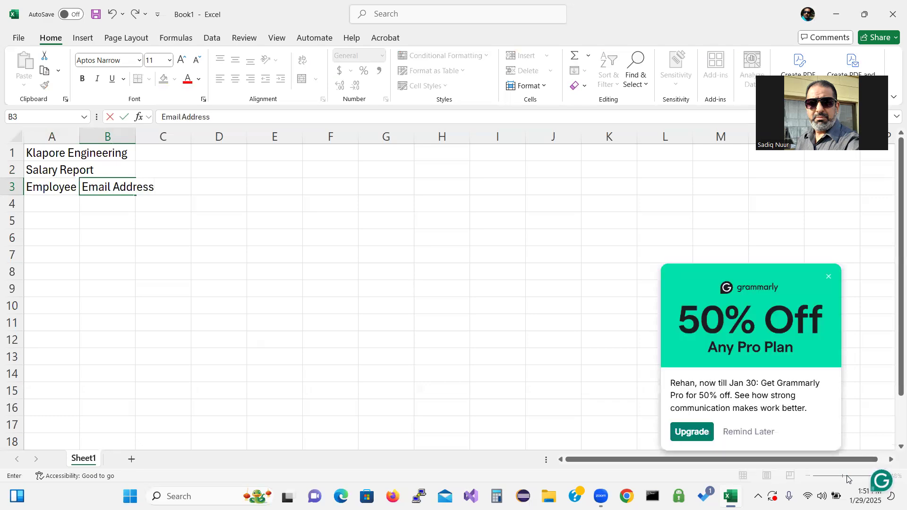
{"action": "key", "text": "Tab"}
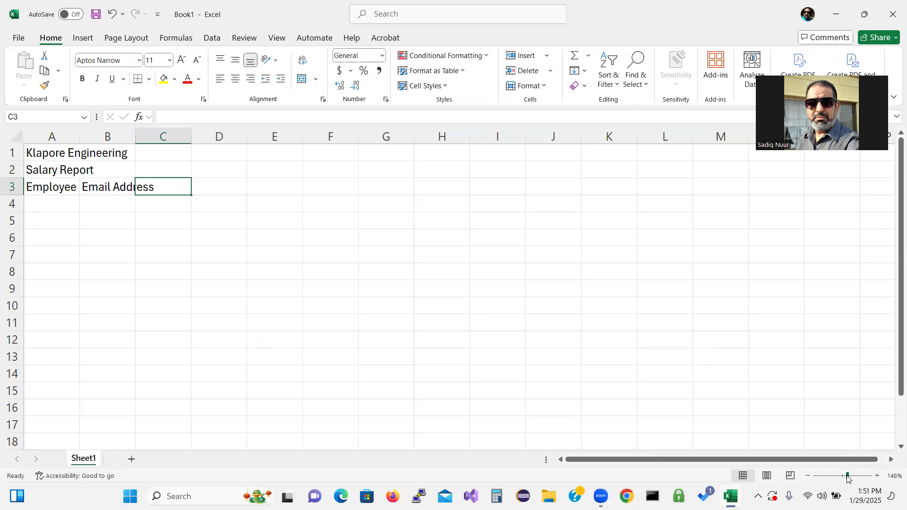
{"action": "type", "text": "Dep"}
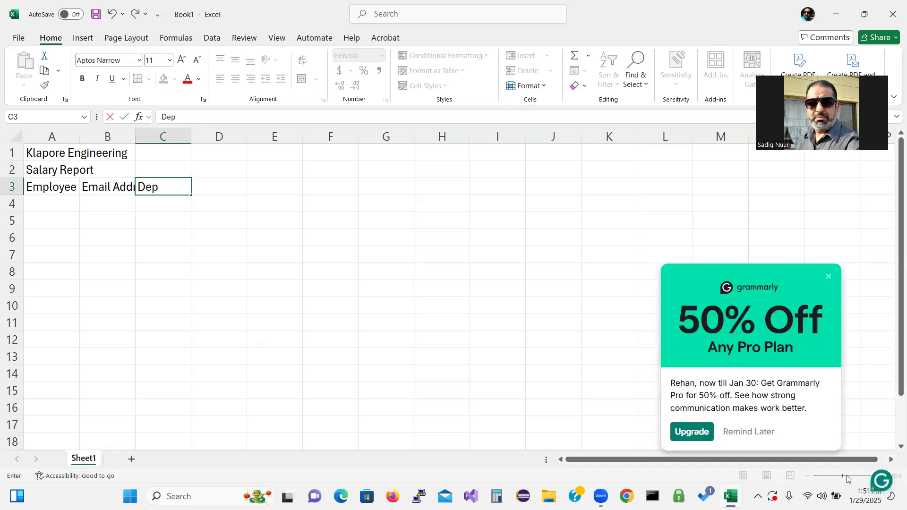
{"action": "type", "text": "endents"}
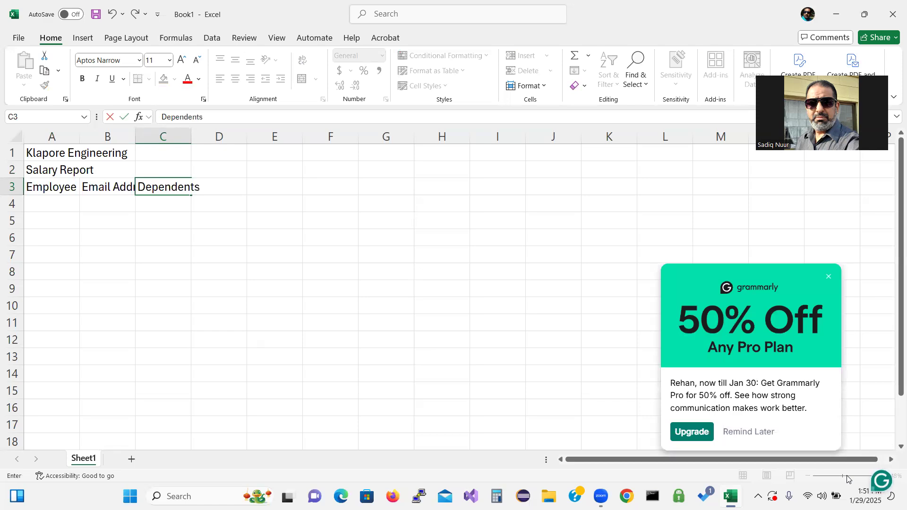
{"action": "key", "text": "Tab"}
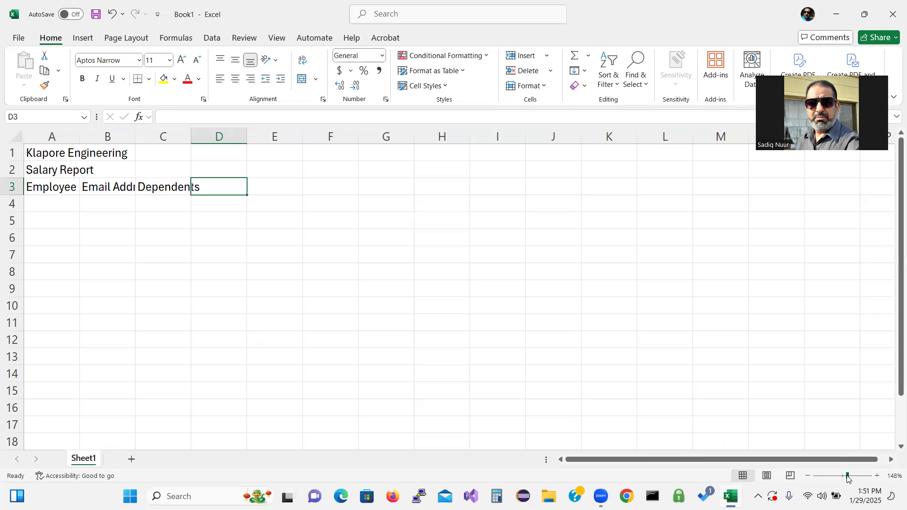
{"action": "type", "text": "Hour"}
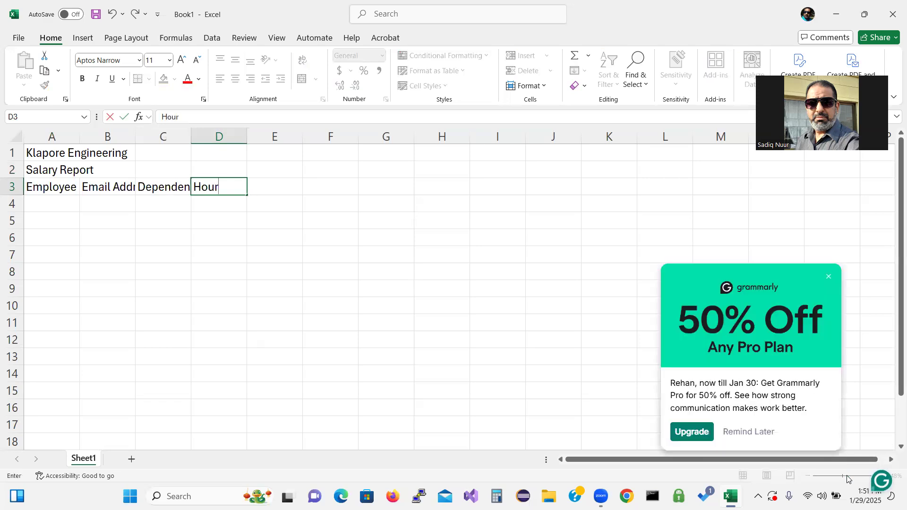
{"action": "type", "text": "s"}
{"action": "key", "text": "Return"}
{"action": "type", "text": "Worked"}
{"action": "key", "text": "Return"}
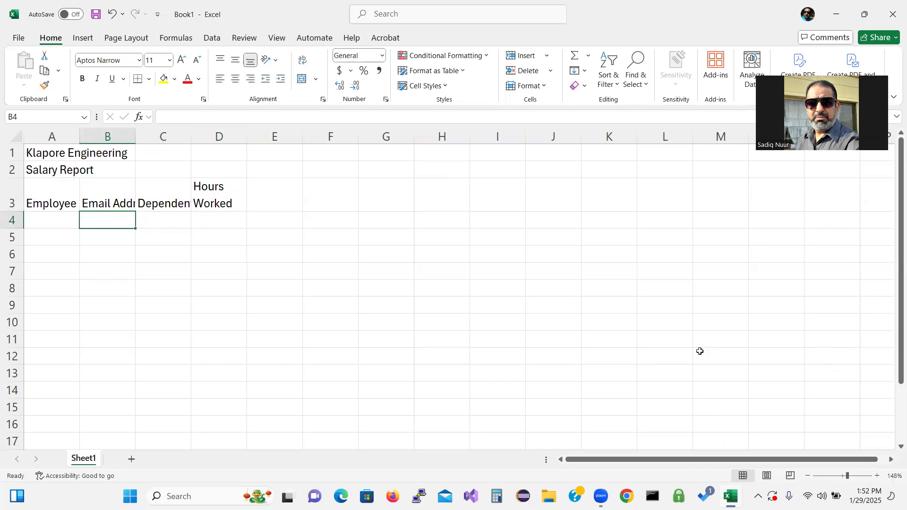
{"action": "left_click", "coordinate": [212, 202]}
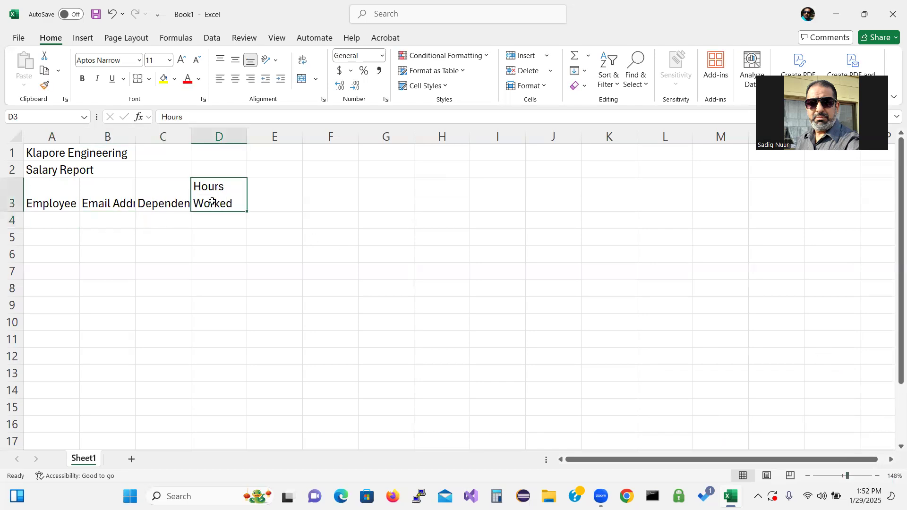
Step: Add a two-line 'Hourly Pay Rate' heading in E3 and 'Gross Pay' in F3
{"action": "left_click", "coordinate": [277, 203]}
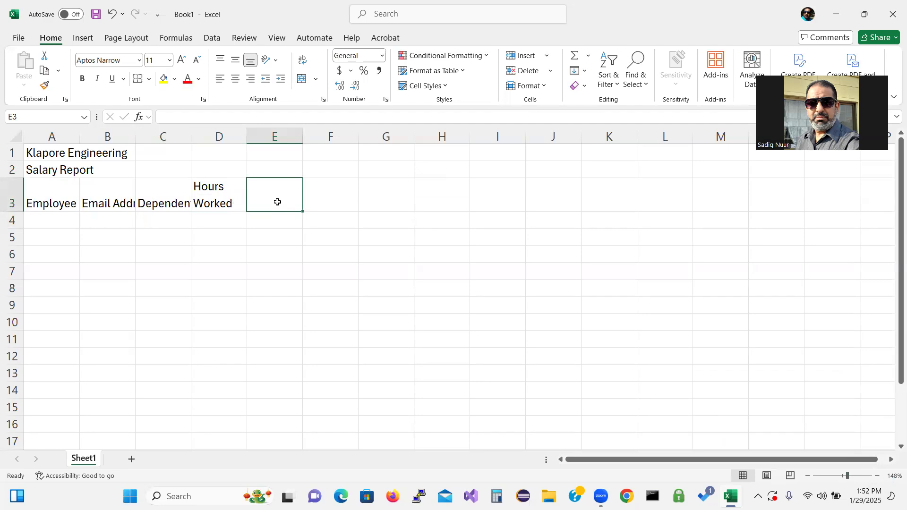
{"action": "type", "text": "Hourly"}
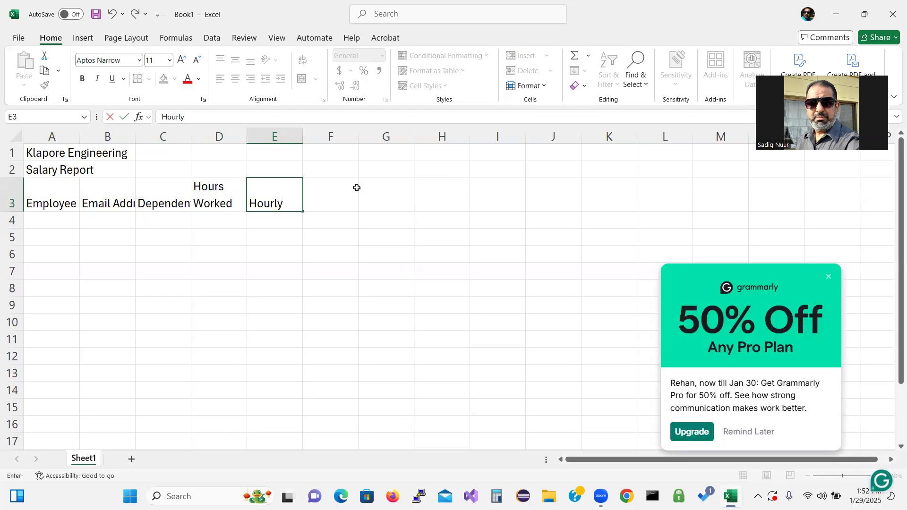
{"action": "key", "text": "alt+Return"}
{"action": "type", "text": "Pay Rate"}
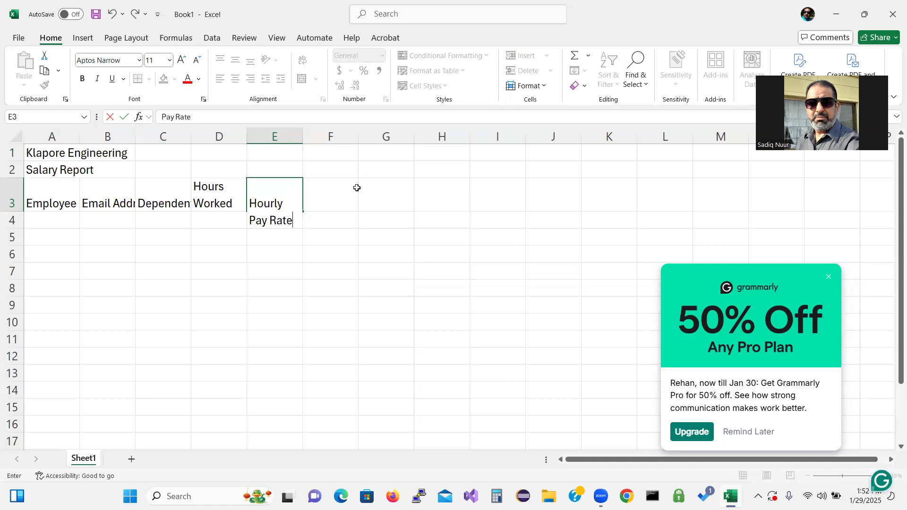
{"action": "key", "text": "Return"}
{"action": "left_click", "coordinate": [341, 197]}
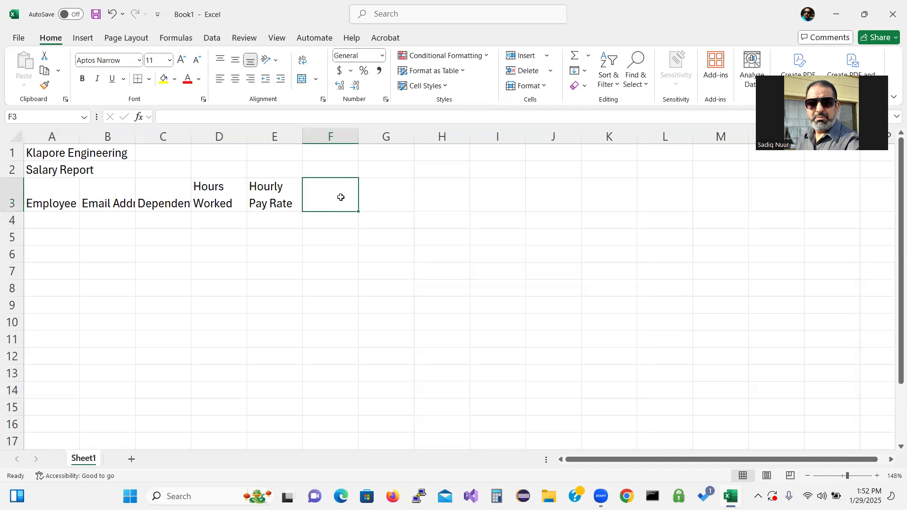
{"action": "type", "text": "ross"}
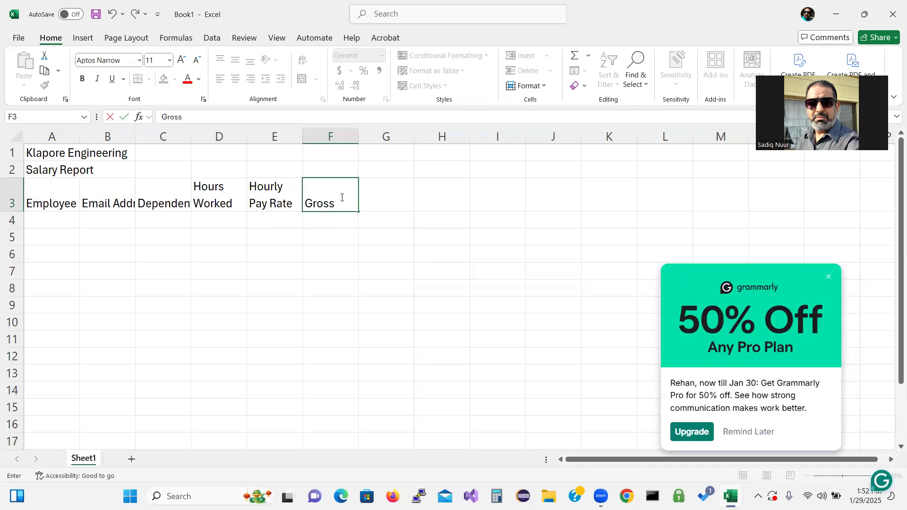
{"action": "type", "text": " Pay"}
{"action": "key", "text": "Tab"}
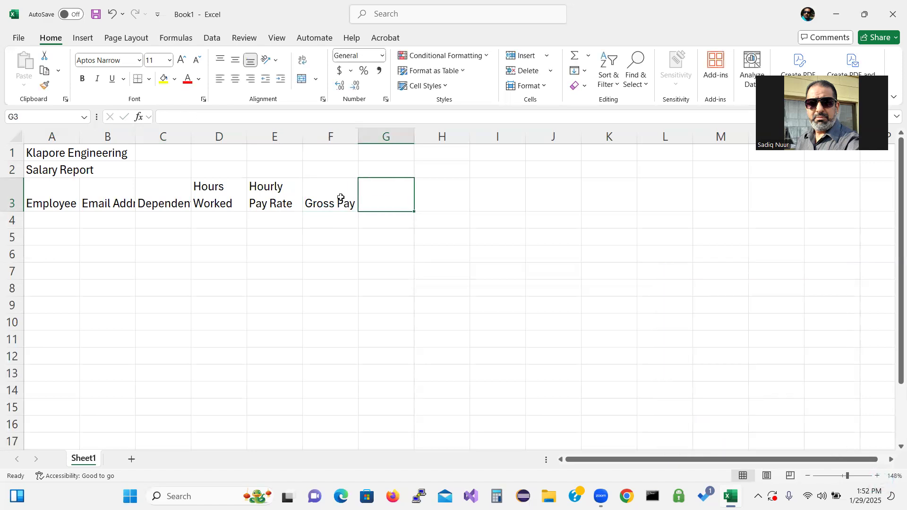
Step: Add headings Federal Tax, State Tax, Tax%, Net Pay and Hire Date, dismissing the popup
{"action": "type", "text": "Fed"}
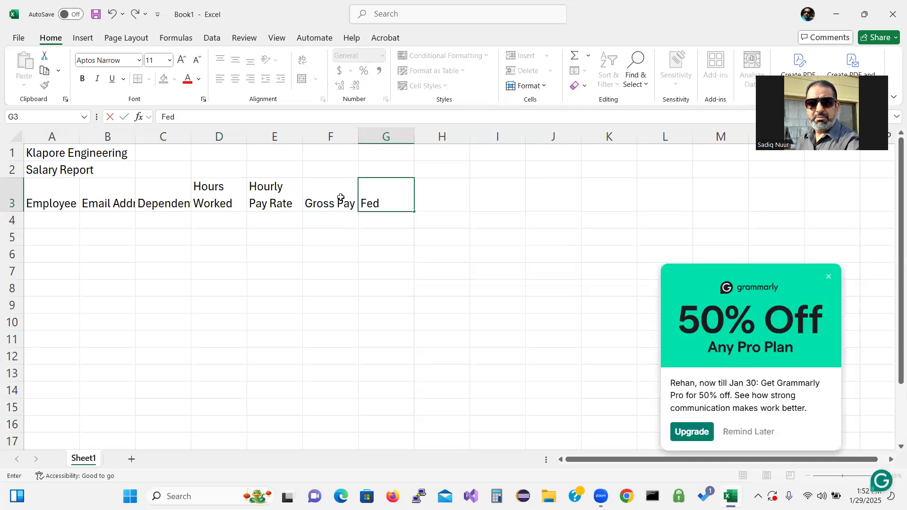
{"action": "type", "text": "eral Tax"}
{"action": "key", "text": "Tab"}
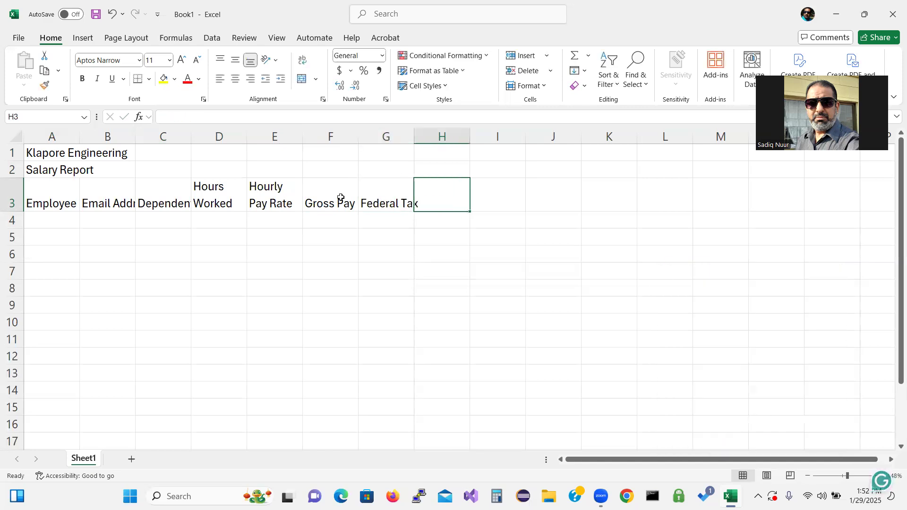
{"action": "type", "text": "S"}
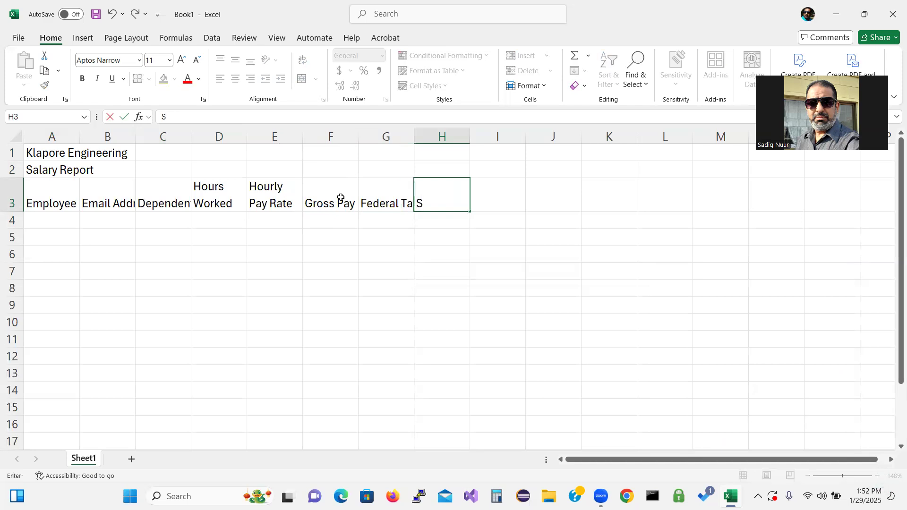
{"action": "type", "text": "tate T"}
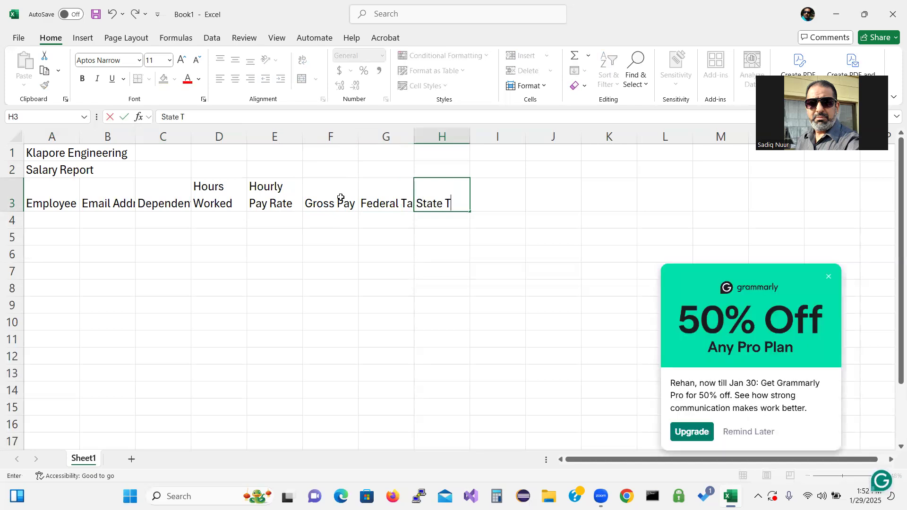
{"action": "type", "text": "a"}
{"action": "type", "text": "x"}
{"action": "key", "text": "Tab"}
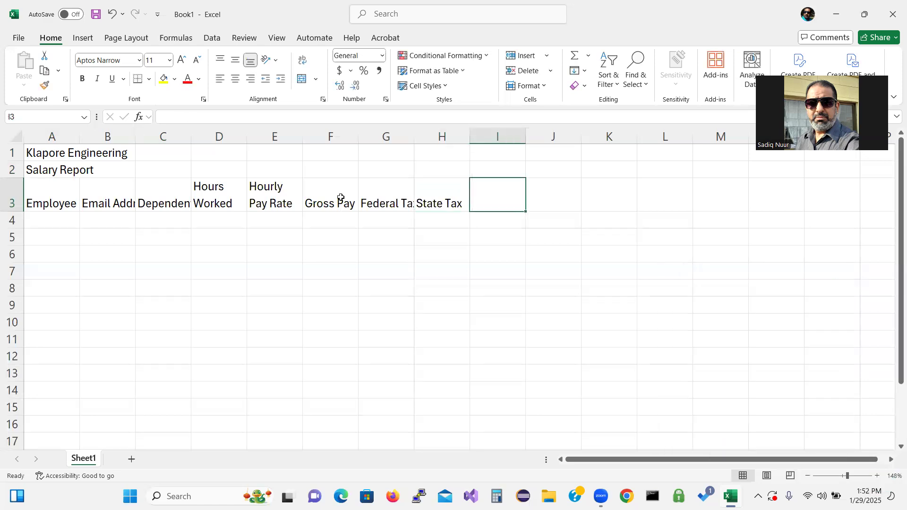
{"action": "type", "text": "Tax"}
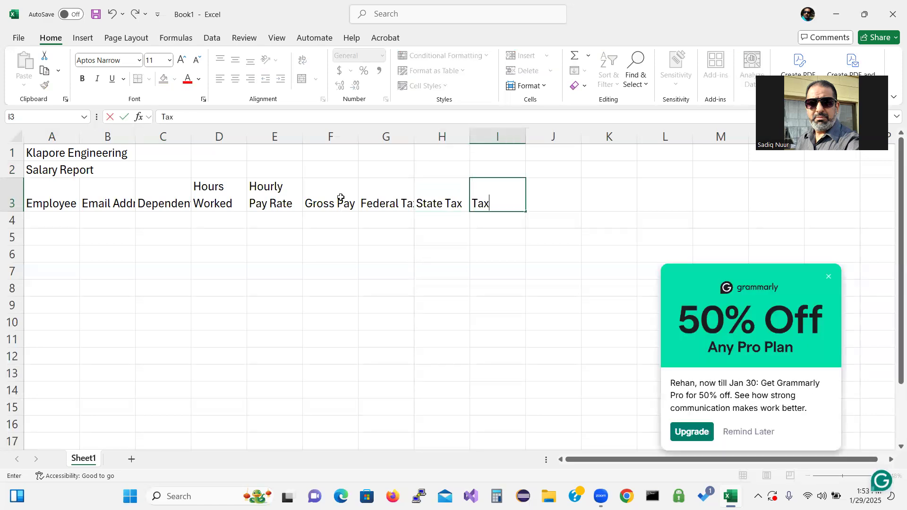
{"action": "type", "text": "%"}
{"action": "key", "text": "Tab"}
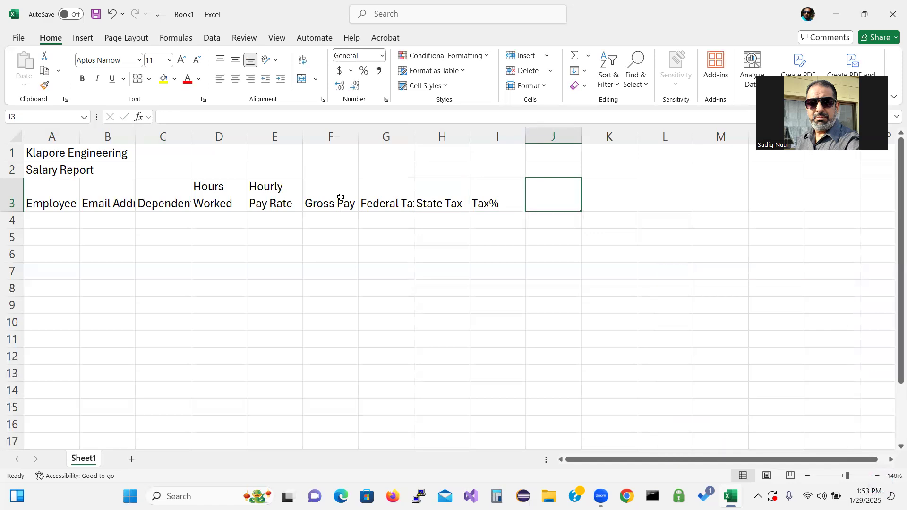
{"action": "type", "text": "Net"}
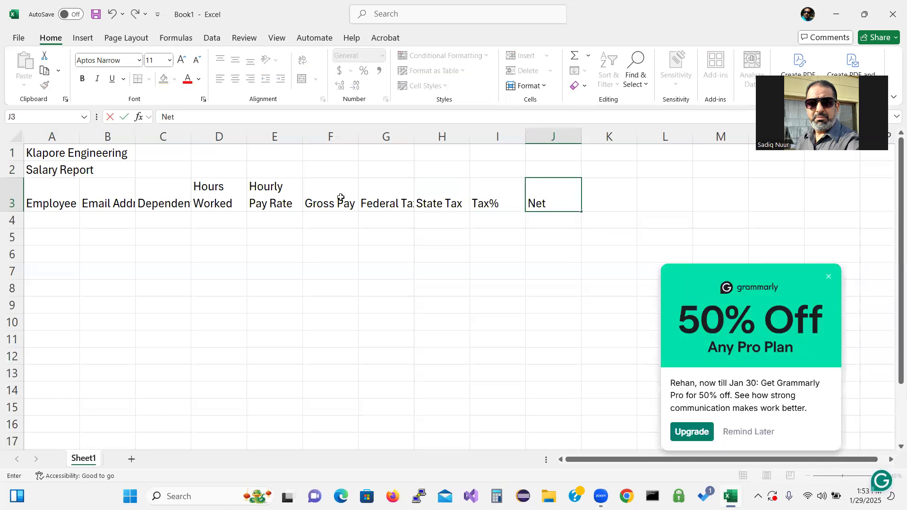
{"action": "type", "text": " Pay"}
{"action": "key", "text": "Tab"}
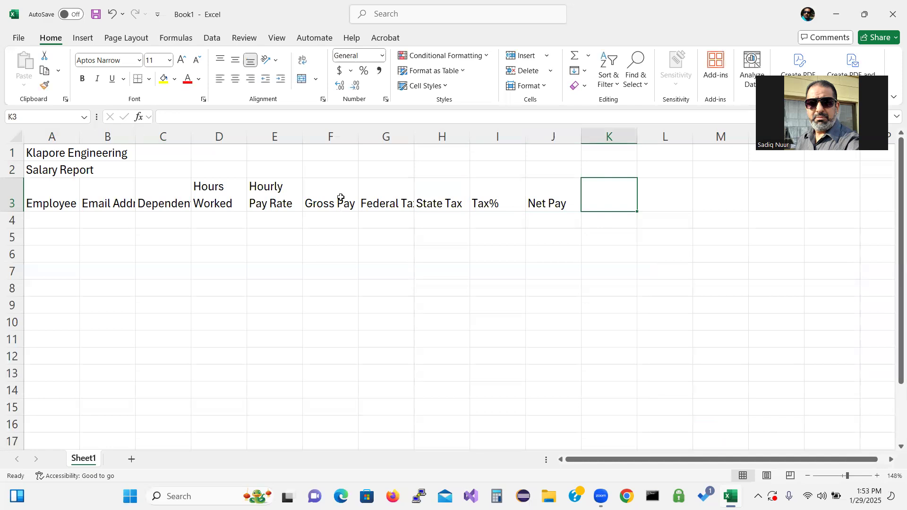
{"action": "type", "text": "Hire"}
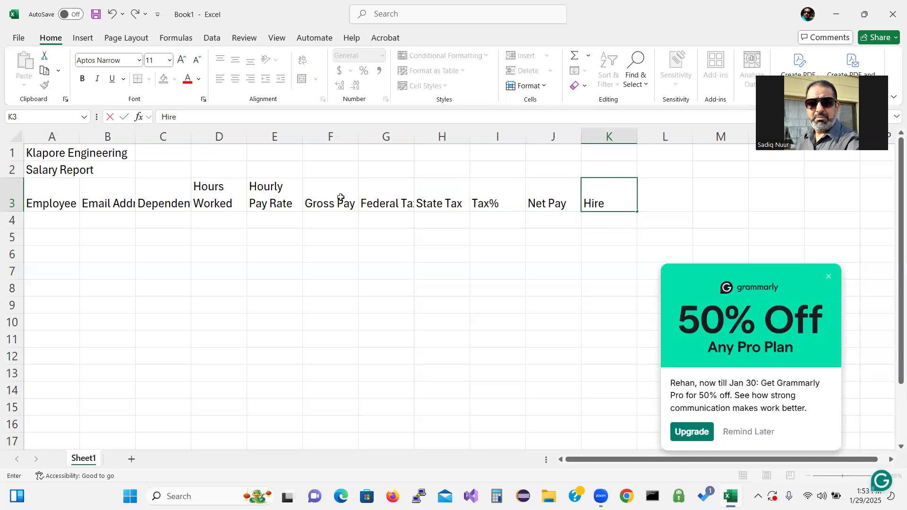
{"action": "type", "text": " Date"}
{"action": "left_click", "coordinate": [828, 277]}
{"action": "key", "text": "Return"}
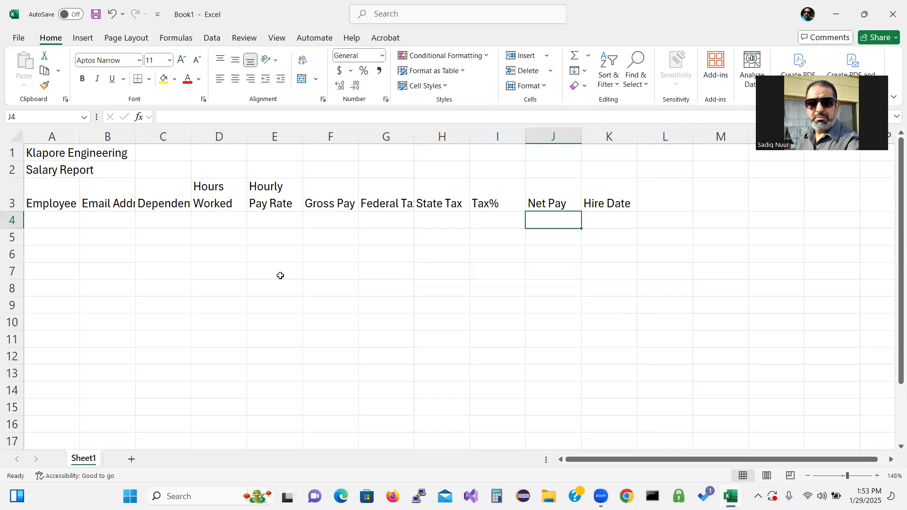
{"action": "left_click", "coordinate": [51, 221]}
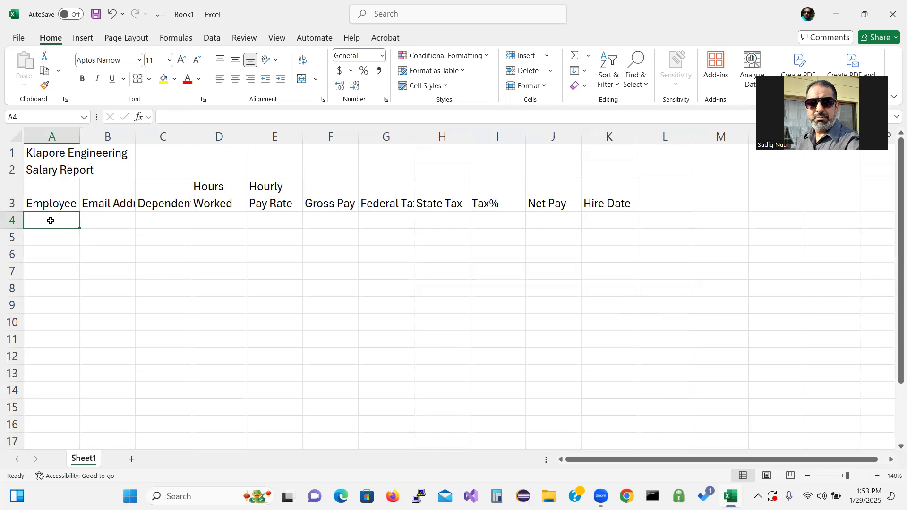
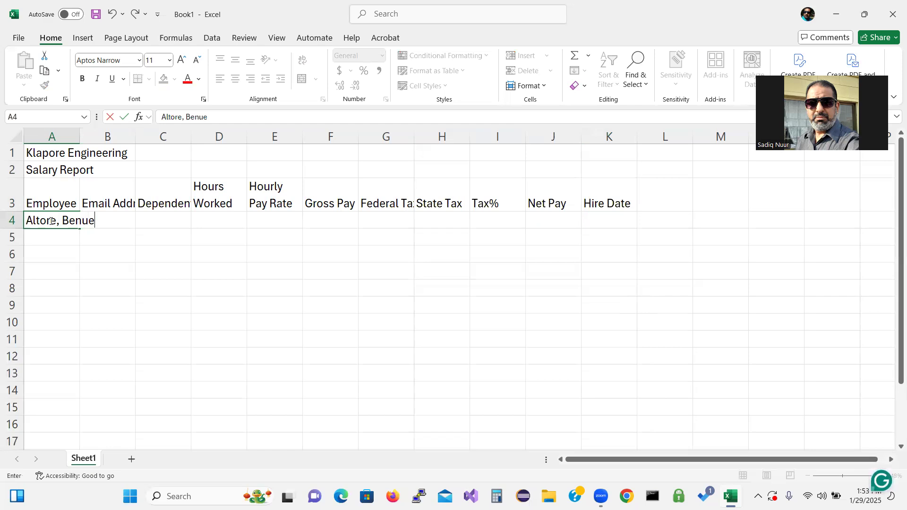
Step: Fill row 4 with the first employee's name, 3 dependents, 74.50 hours, 35.25 rate and hire date 9/5/10
{"action": "key", "text": "Tab"}
{"action": "key", "text": "Tab"}
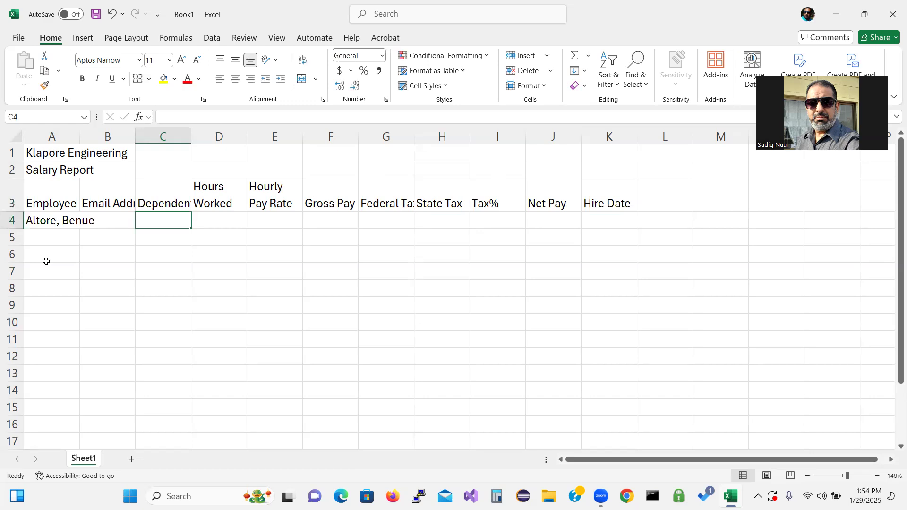
{"action": "type", "text": "3"}
{"action": "key", "text": "Tab"}
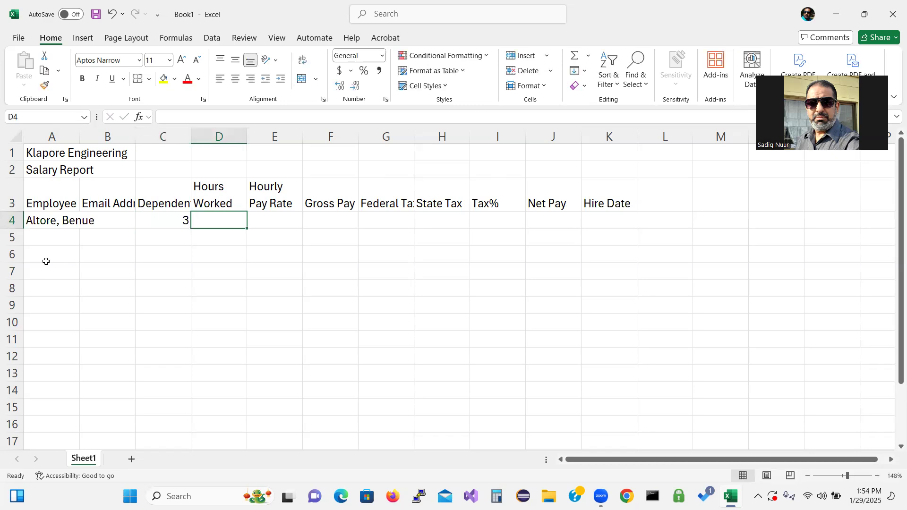
{"action": "type", "text": "7"}
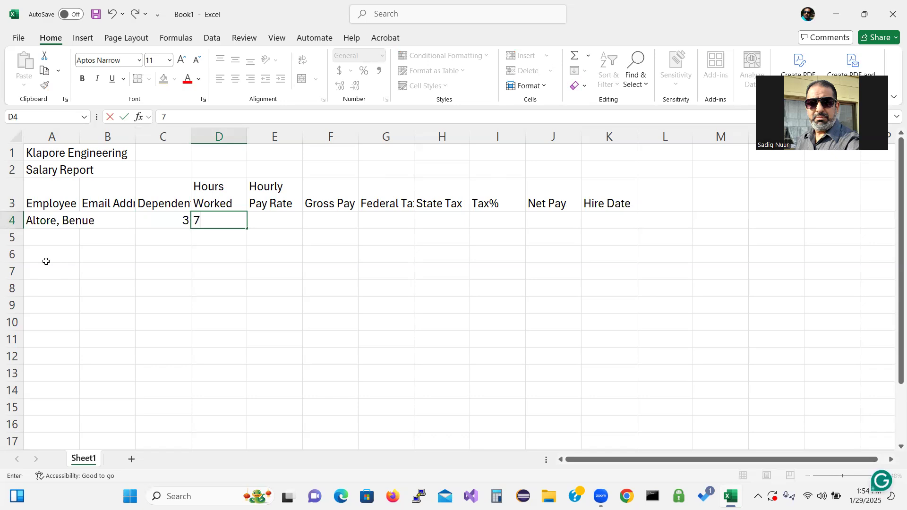
{"action": "type", "text": "4.50"}
{"action": "key", "text": "Tab"}
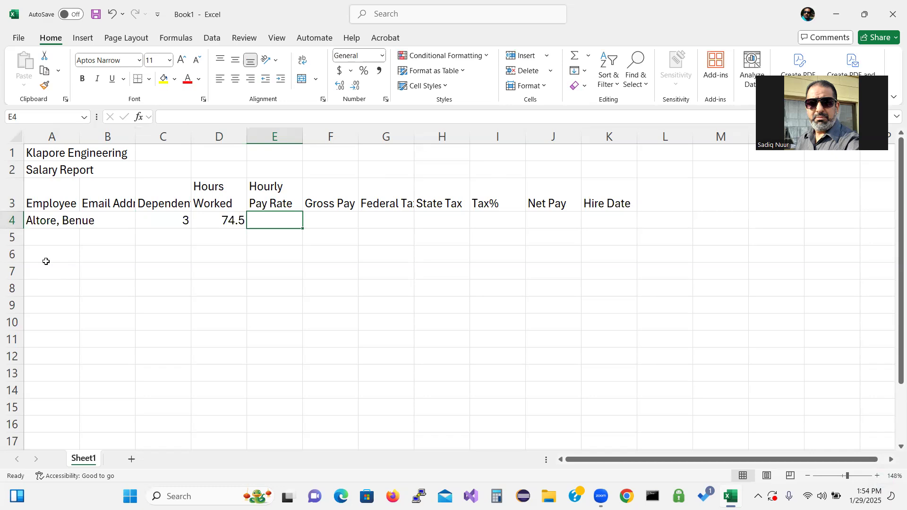
{"action": "type", "text": "35.25"}
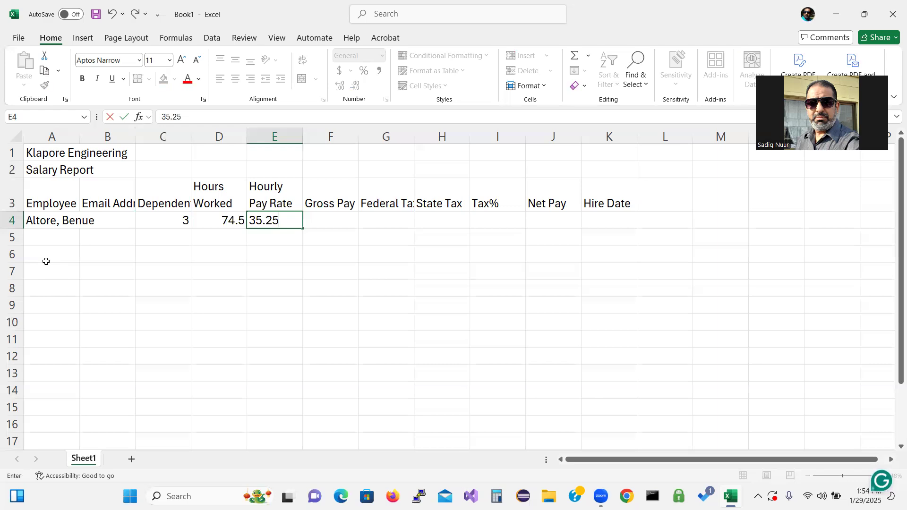
{"action": "key", "text": "Tab"}
{"action": "key", "text": "Tab"}
{"action": "key", "text": "Tab"}
{"action": "key", "text": "Tab"}
{"action": "key", "text": "Right"}
{"action": "key", "text": "Right"}
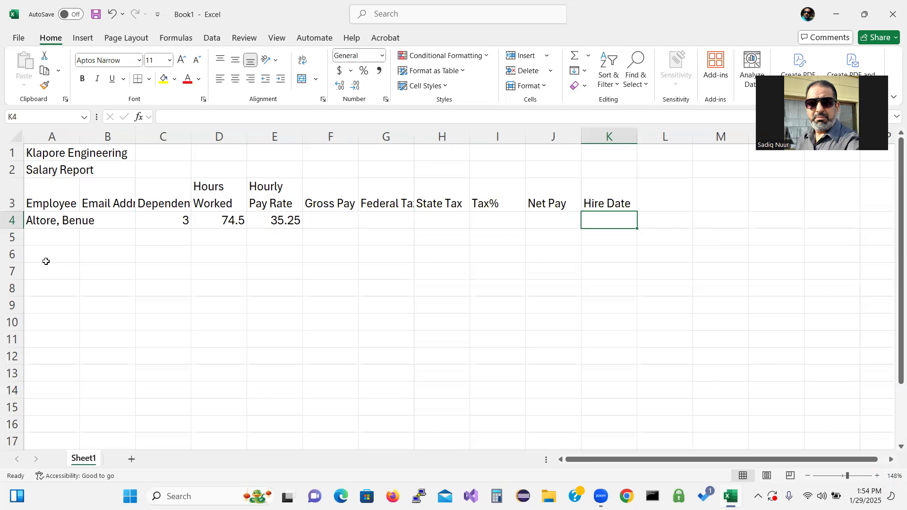
{"action": "type", "text": "9/"}
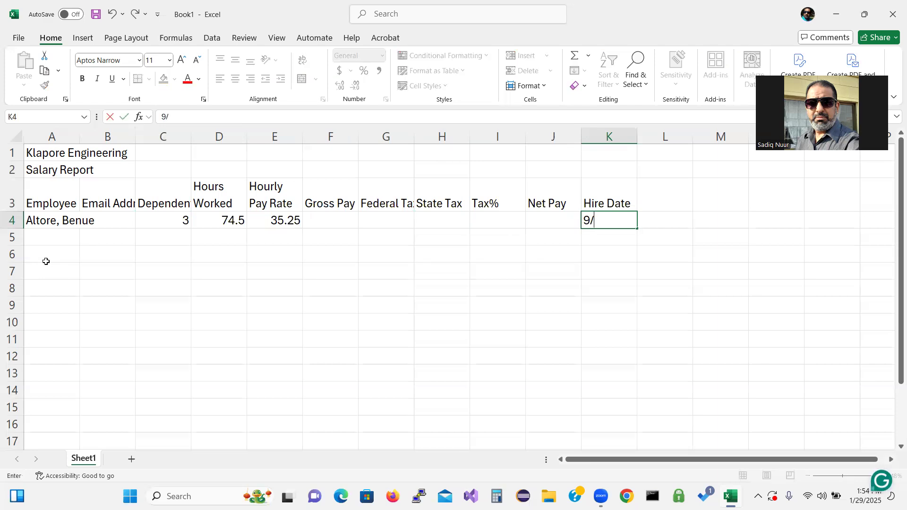
{"action": "type", "text": "5/10"}
{"action": "key", "text": "Return"}
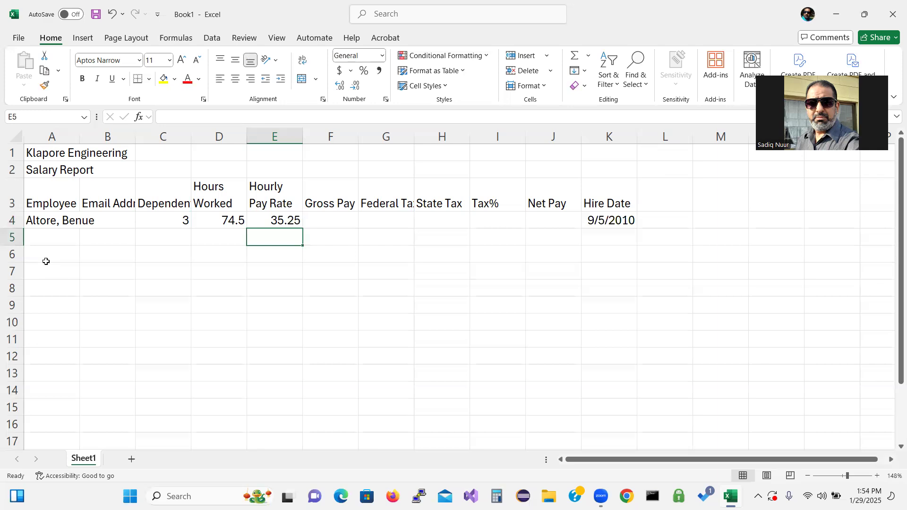
{"action": "key", "text": "Left"}
{"action": "key", "text": "Left"}
{"action": "key", "text": "Left"}
{"action": "key", "text": "Left"}
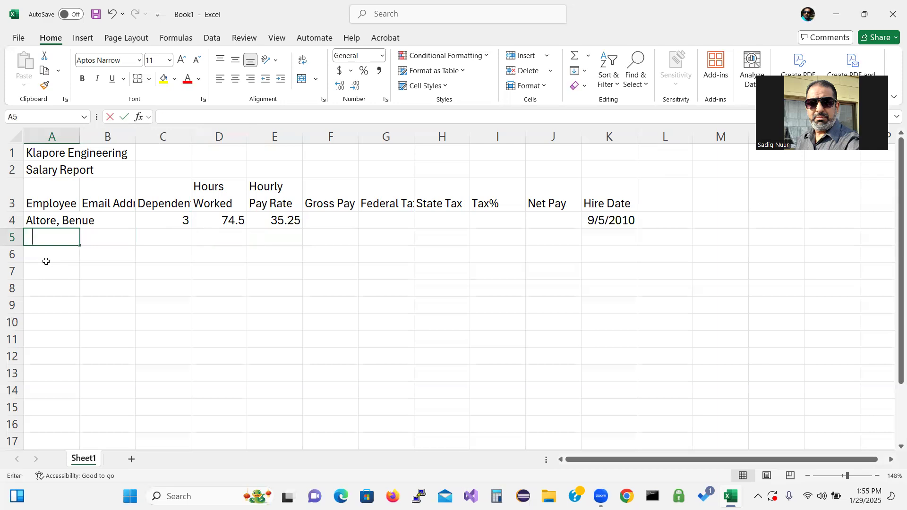
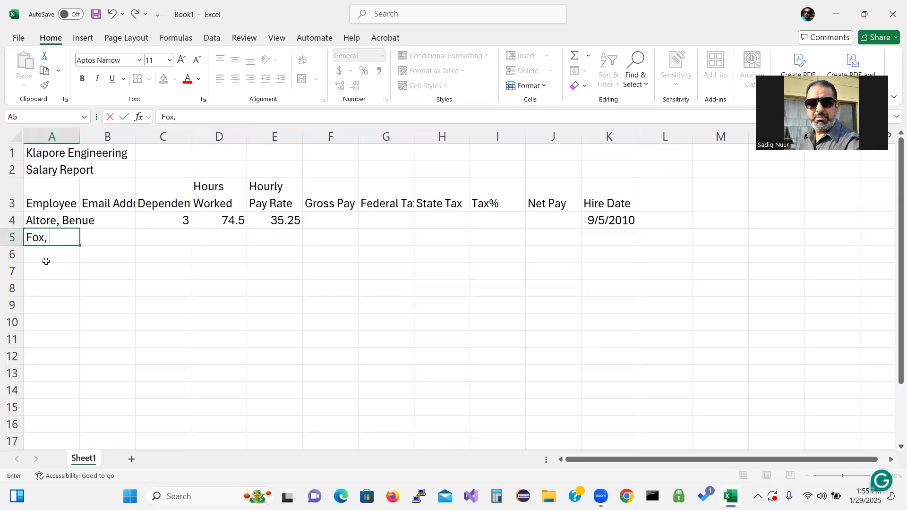
Step: Enter the next two employee names in A5 and A6, fixing a typo in the second
{"action": "key", "text": "Return"}
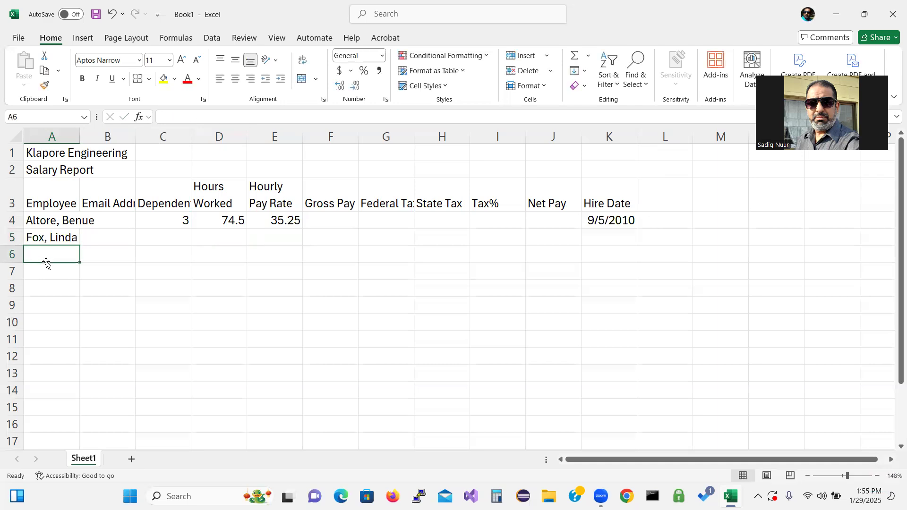
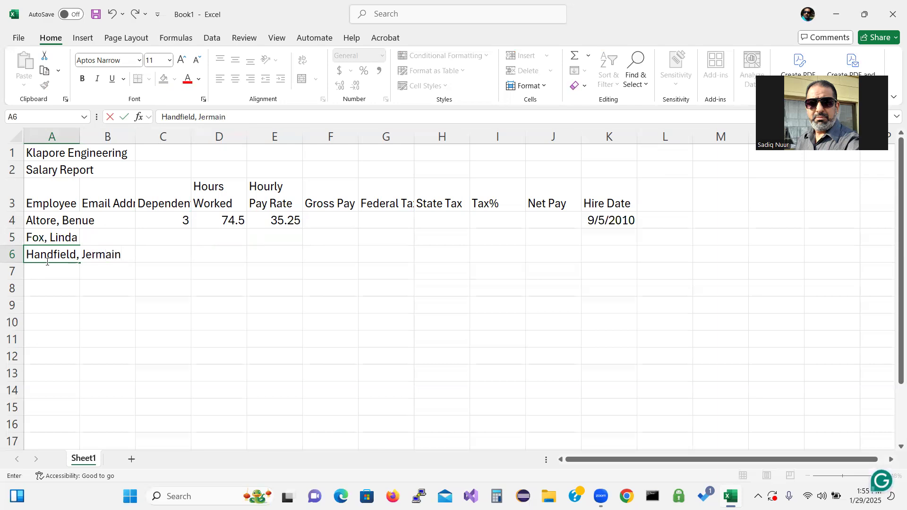
{"action": "key", "text": "Return"}
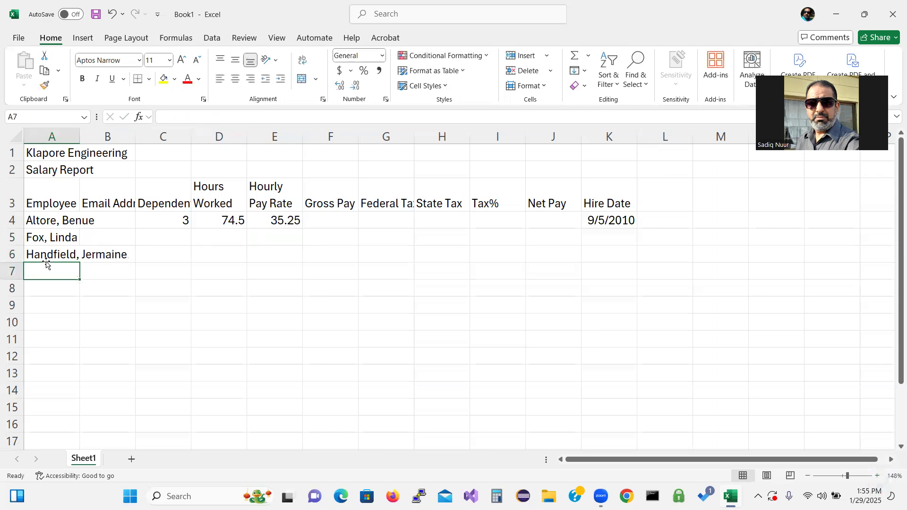
Step: Correct the mistyped employee name in A7 and enter the next employee name in A8
{"action": "type", "text": "Nac"}
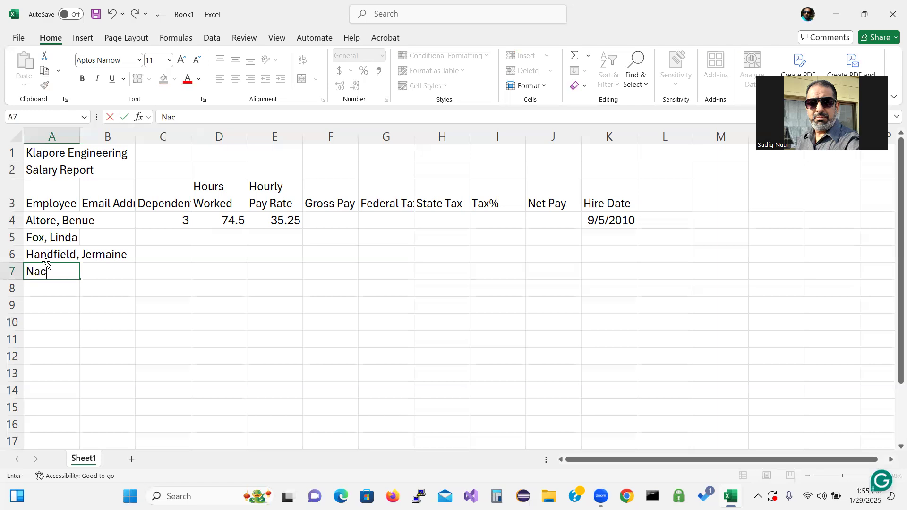
{"action": "type", "text": "ht,"}
{"action": "key", "text": "BackSpace"}
{"action": "key", "text": "BackSpace"}
{"action": "key", "text": "BackSpace"}
{"action": "key", "text": "BackSpace"}
{"action": "key", "text": "BackSpace"}
{"action": "key", "text": "BackSpace"}
{"action": "key", "text": "BackSpace"}
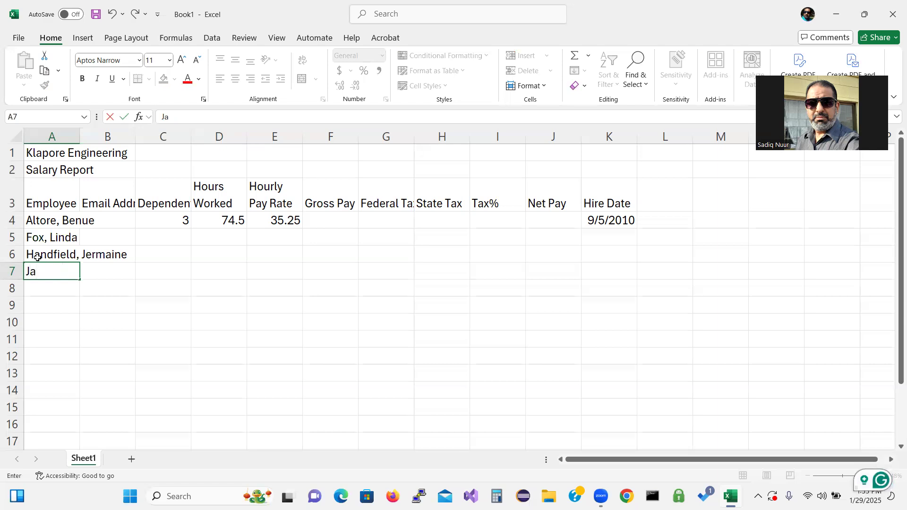
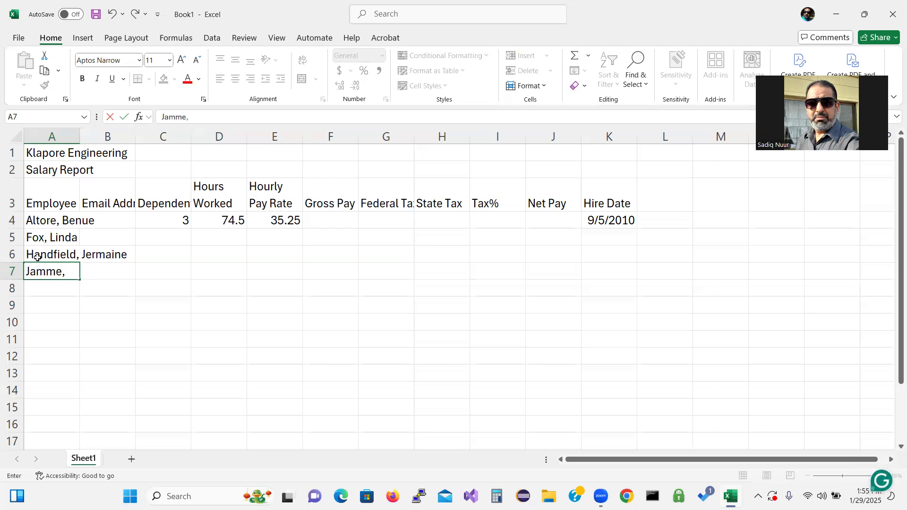
{"action": "key", "text": "Return"}
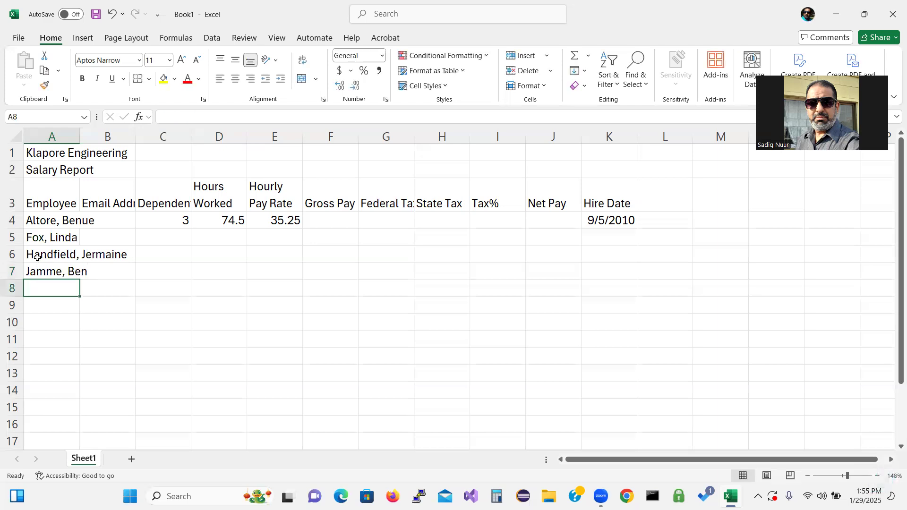
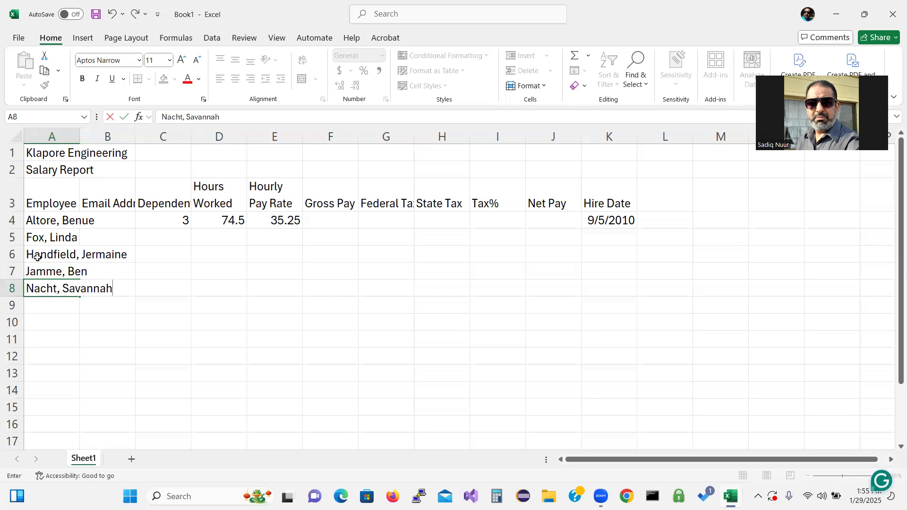
{"action": "key", "text": "Return"}
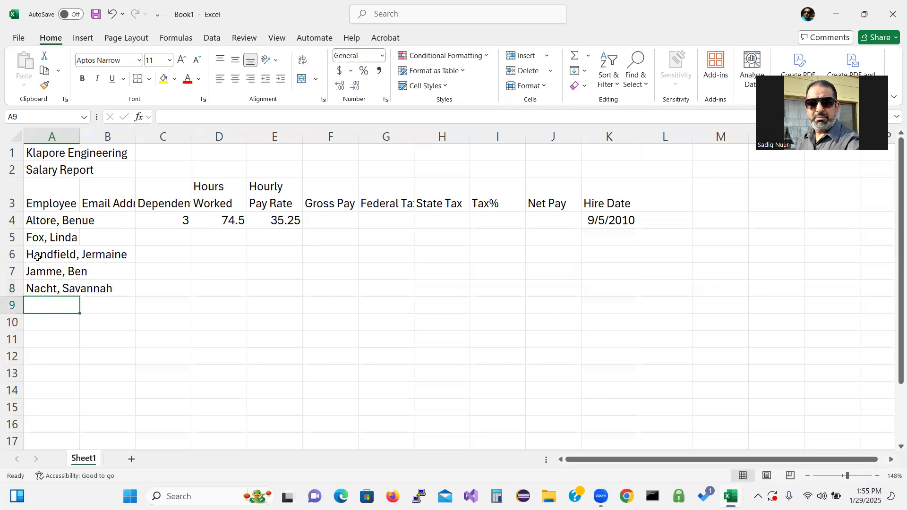
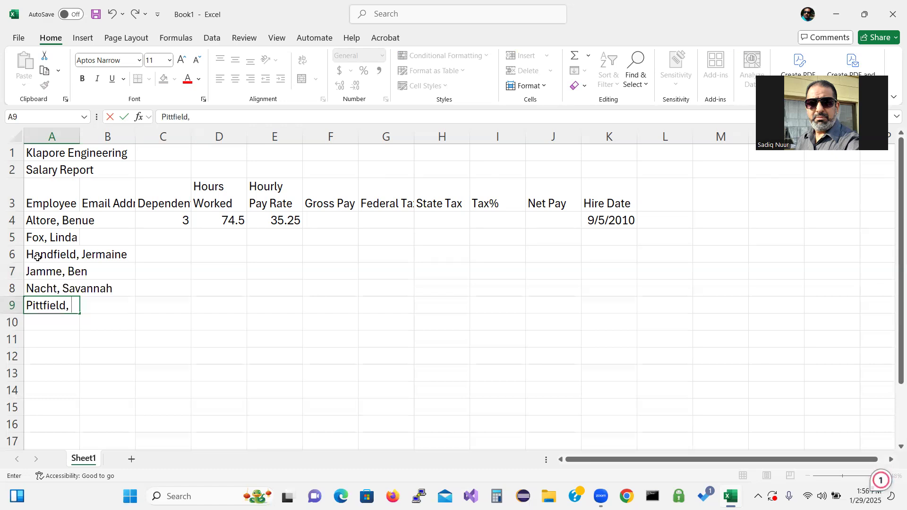
Step: Enter the four remaining employee names in A9 through A12, fixing one typo
{"action": "key", "text": "Return"}
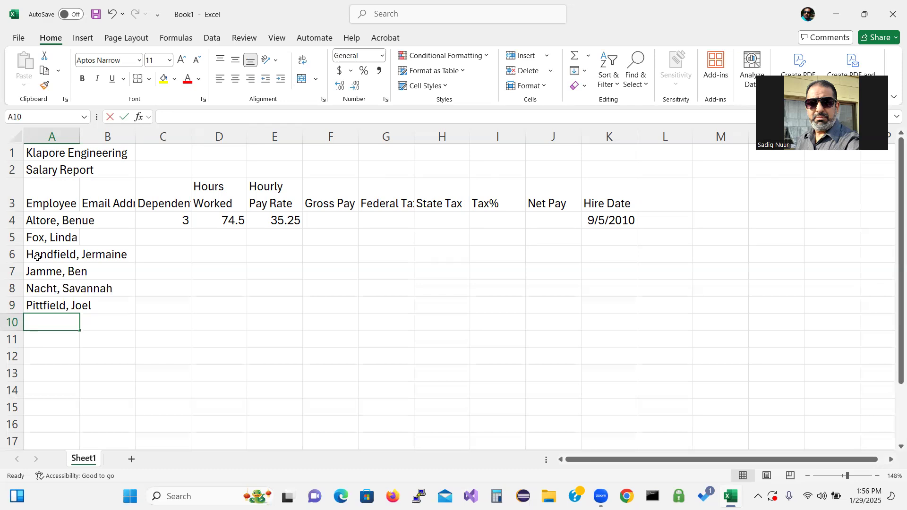
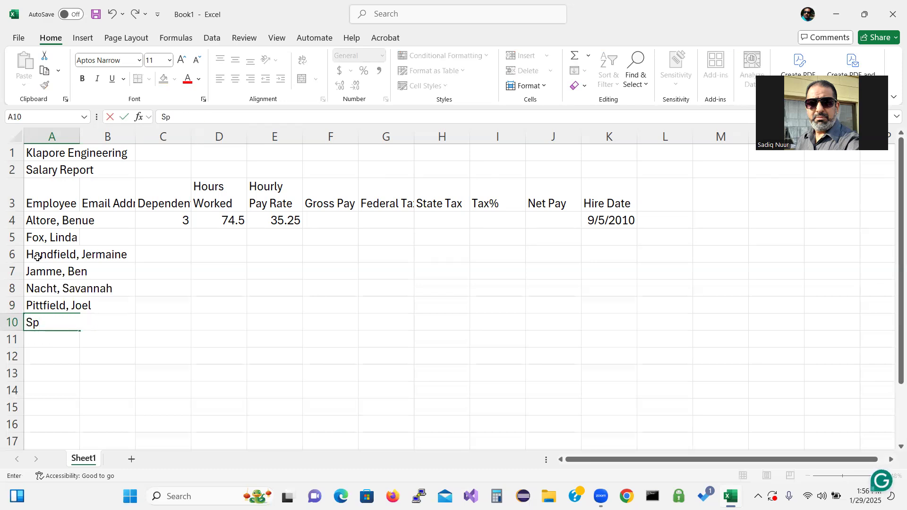
{"action": "key", "text": "Return"}
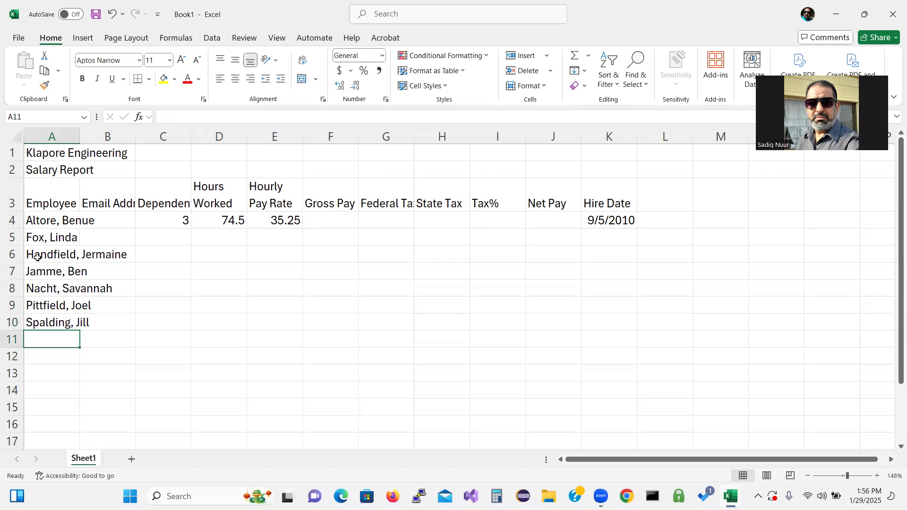
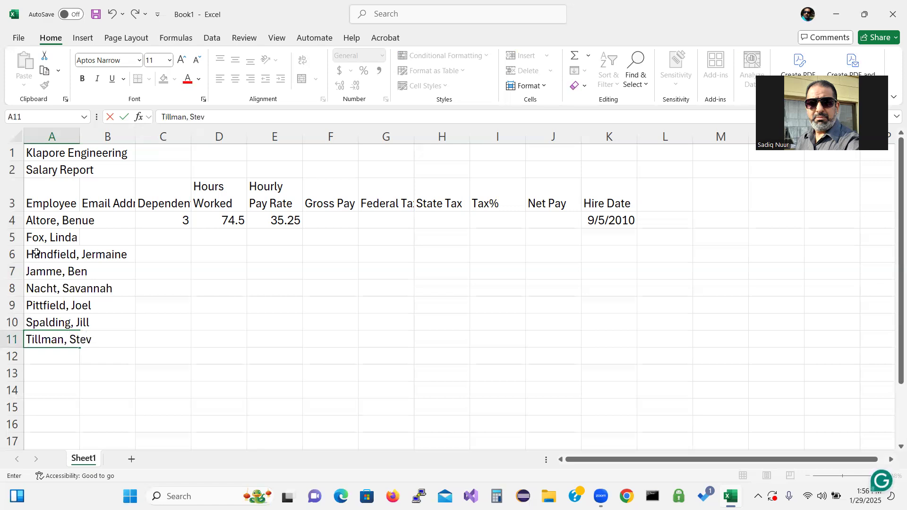
{"action": "key", "text": "Return"}
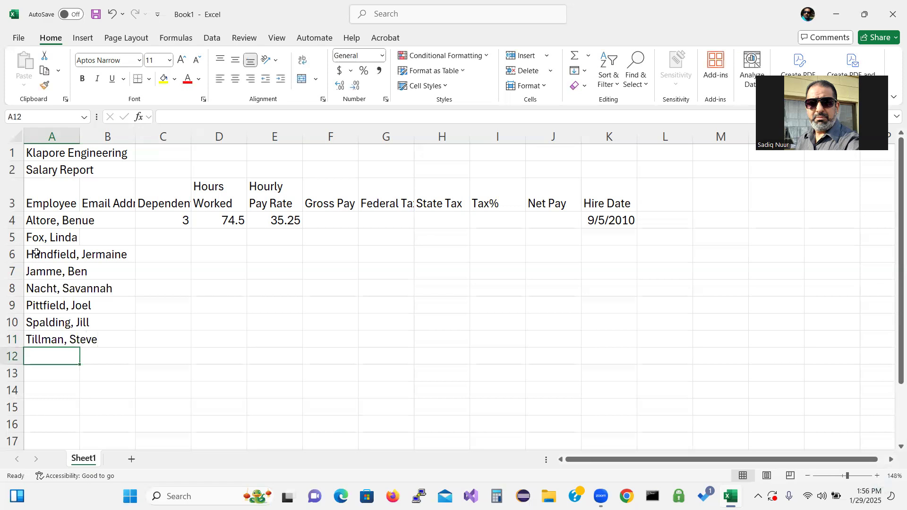
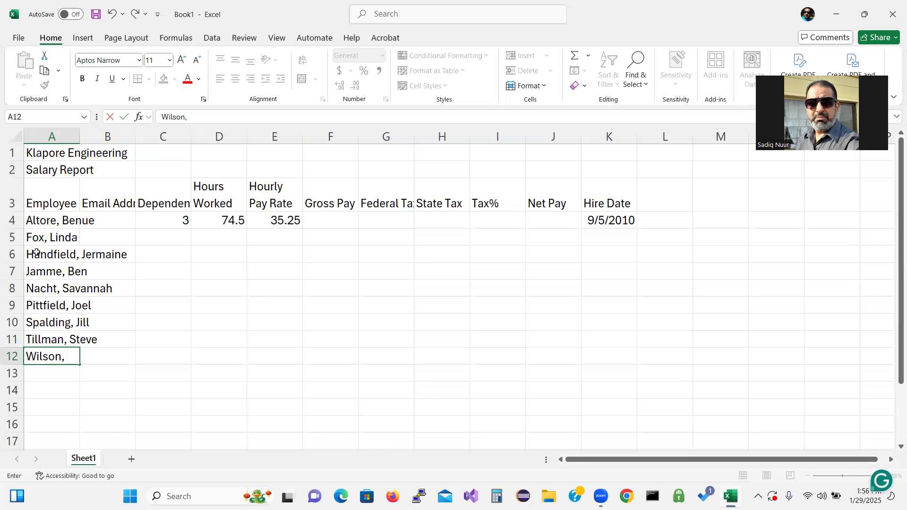
{"action": "key", "text": "Return"}
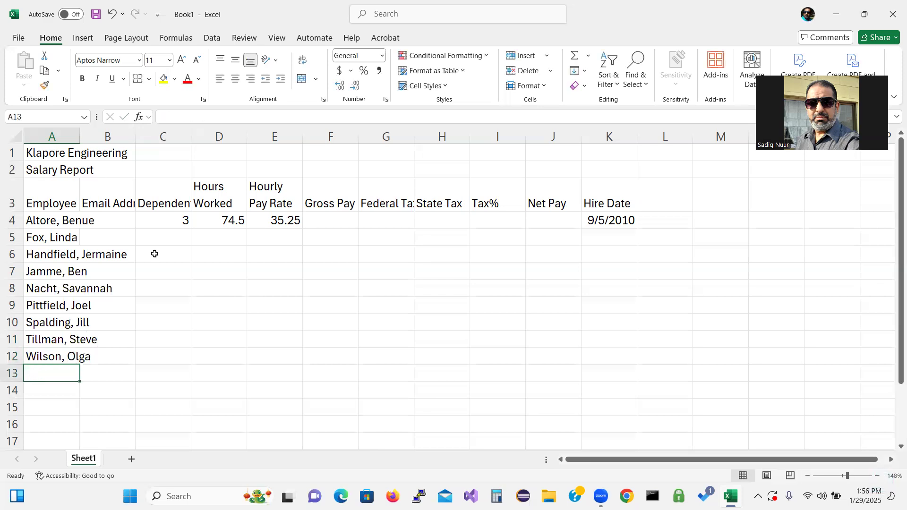
{"action": "left_click", "coordinate": [175, 240]}
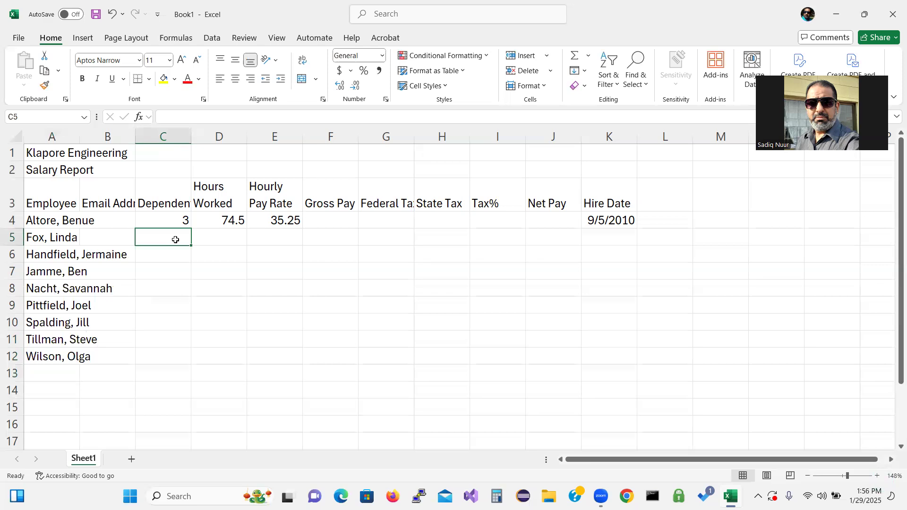
Step: Enter dependents 1, 0, 2, 1, 0, 3, 2, 1 into C5:C12
{"action": "type", "text": "1"}
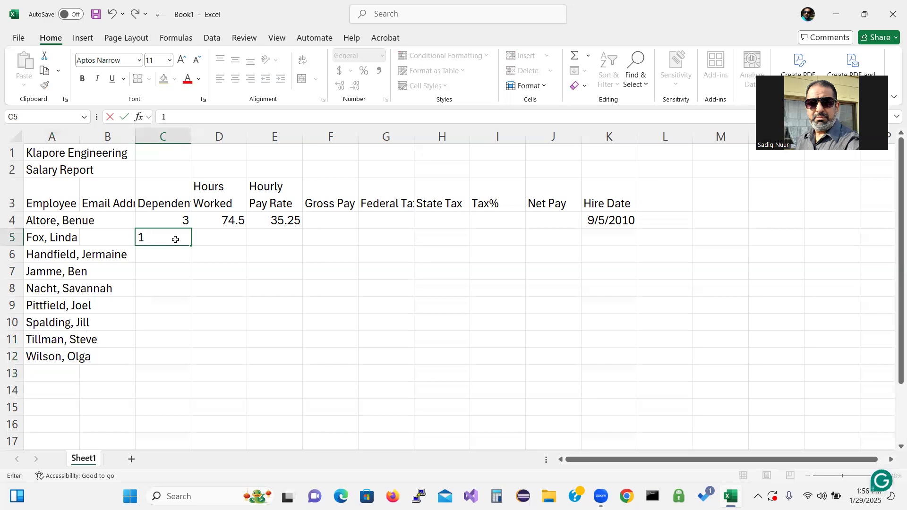
{"action": "key", "text": "Return"}
{"action": "type", "text": "0"}
{"action": "key", "text": "Return"}
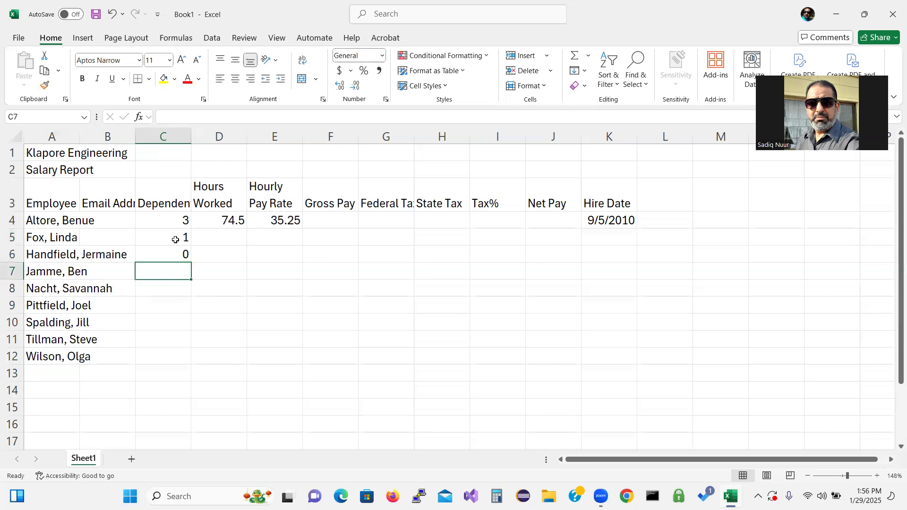
{"action": "type", "text": "2"}
{"action": "key", "text": "Return"}
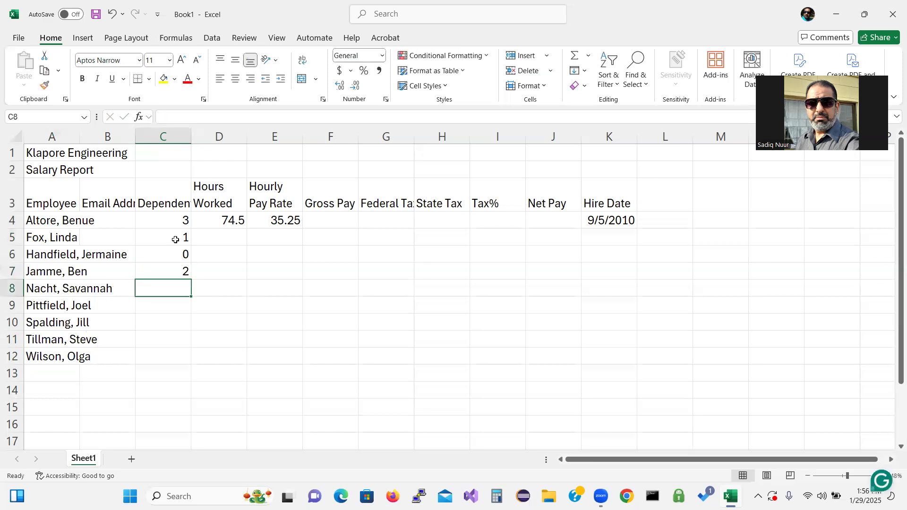
{"action": "type", "text": "1"}
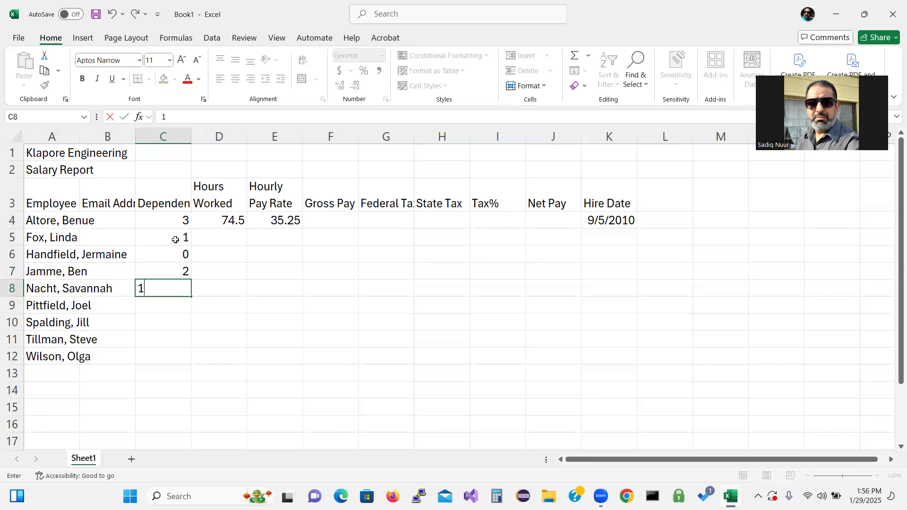
{"action": "key", "text": "Return"}
{"action": "type", "text": "0"}
{"action": "key", "text": "Return"}
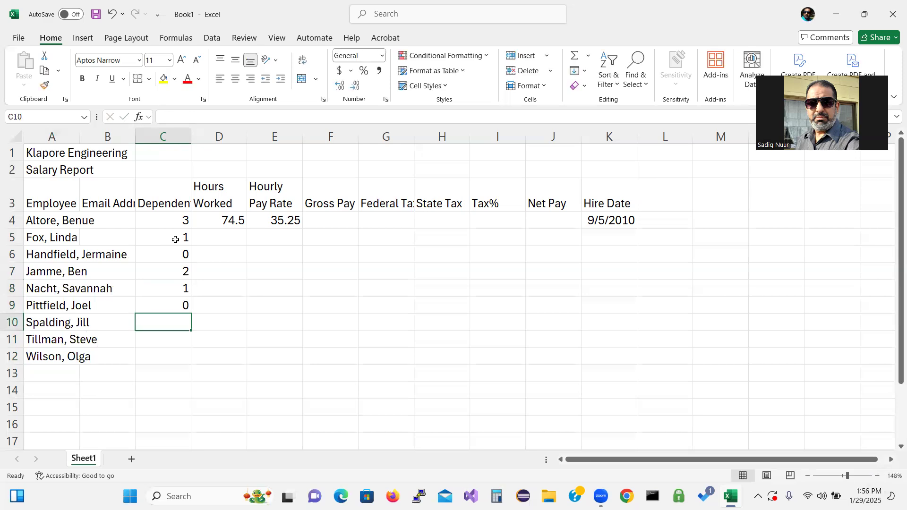
{"action": "type", "text": "3"}
{"action": "key", "text": "Return"}
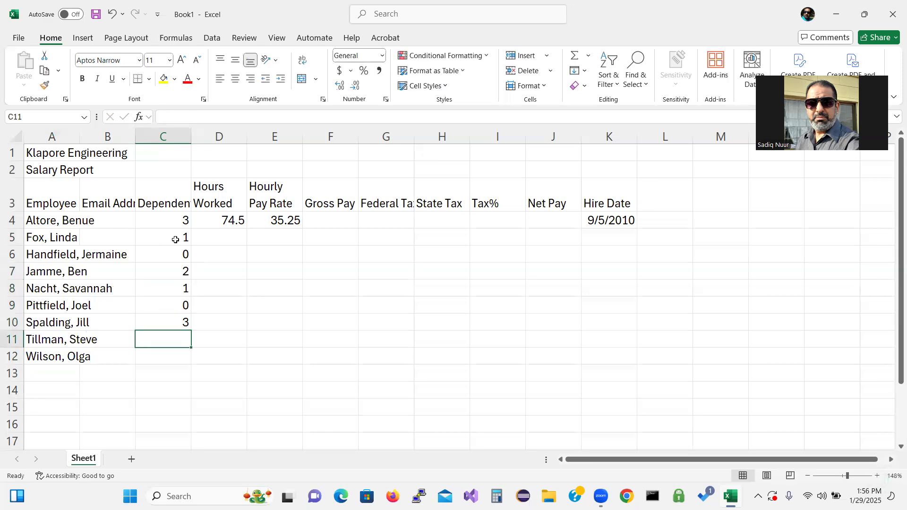
{"action": "type", "text": "2"}
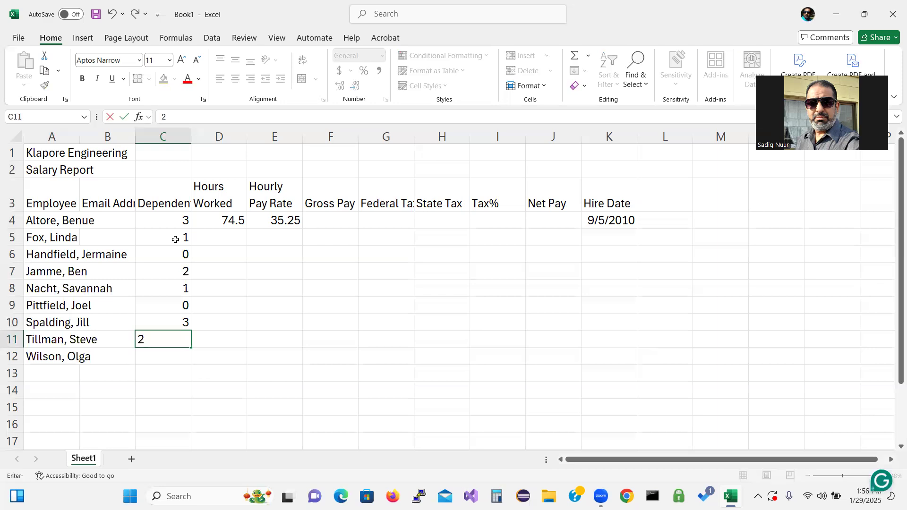
{"action": "key", "text": "Return"}
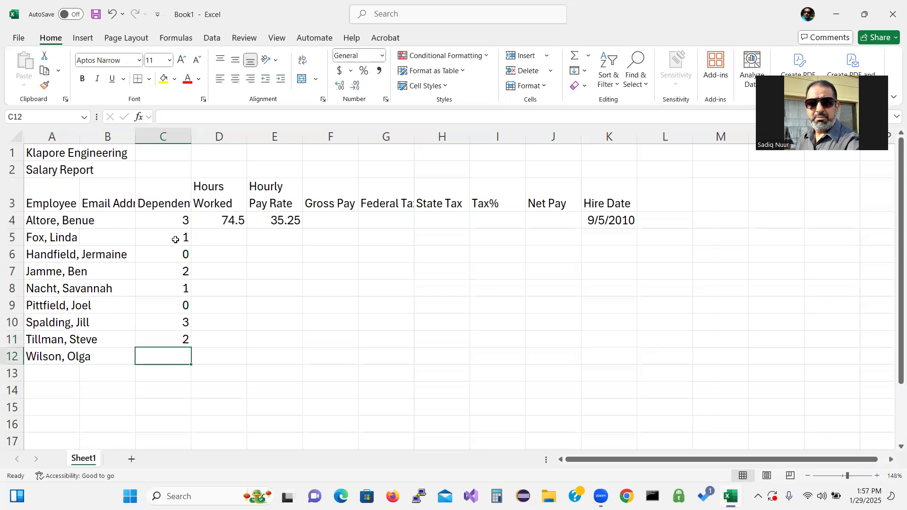
{"action": "type", "text": "1"}
{"action": "key", "text": "Return"}
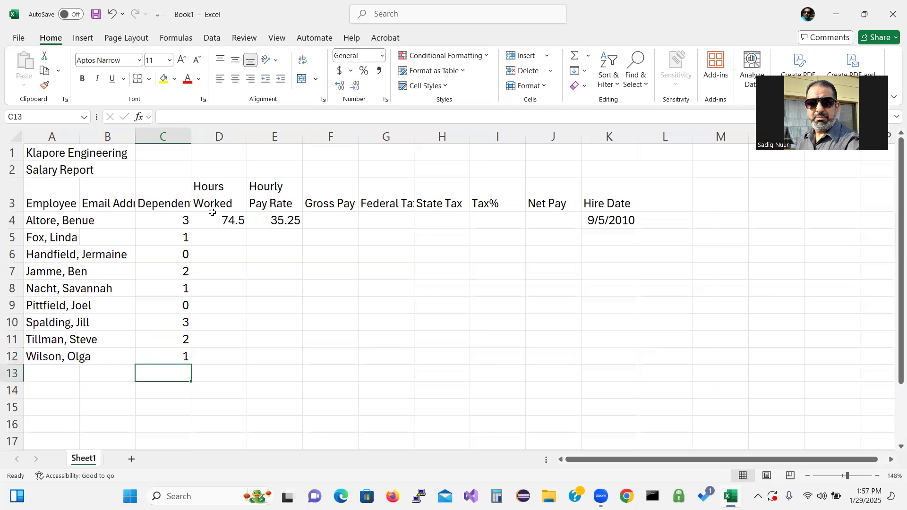
{"action": "left_click", "coordinate": [233, 234]}
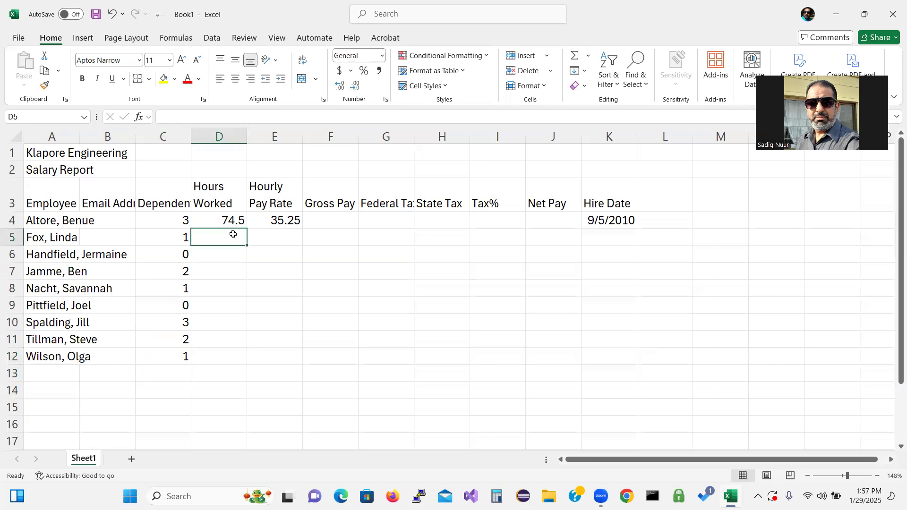
Step: Enter hours worked 80, 71.75, 60, 42.25, 75.75, 80, 64.5, 68 into D5:D12
{"action": "type", "text": "80.00"}
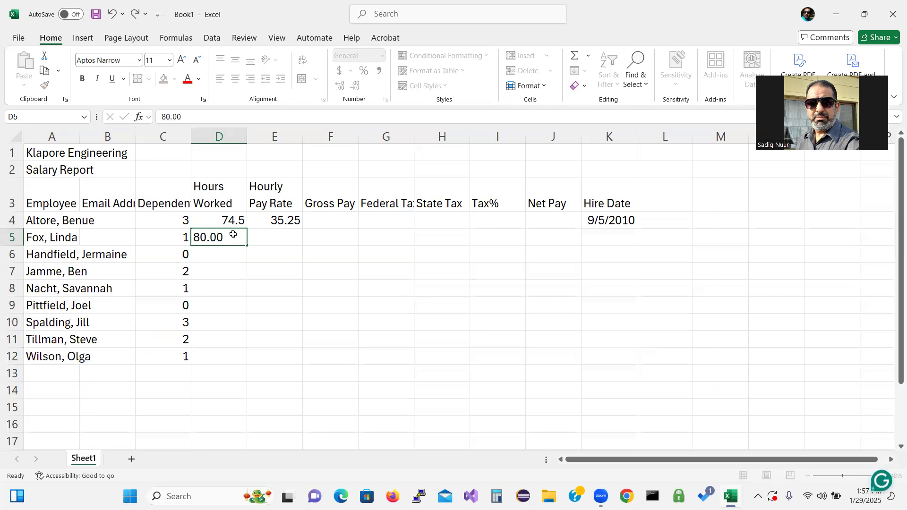
{"action": "key", "text": "Return"}
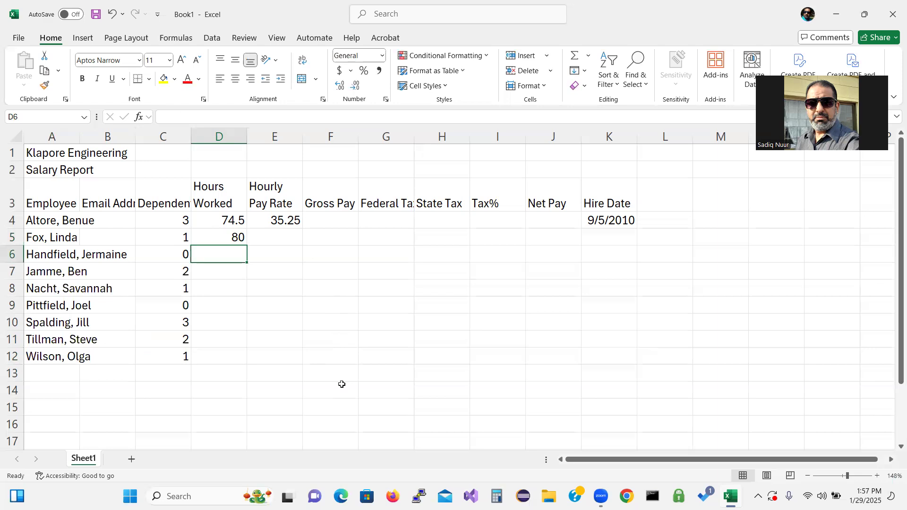
{"action": "type", "text": "71."}
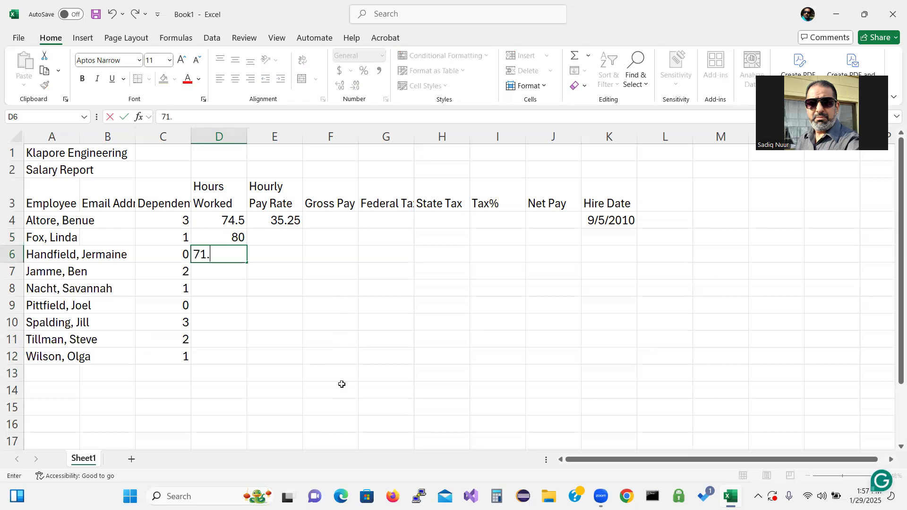
{"action": "type", "text": "75"}
{"action": "key", "text": "Return"}
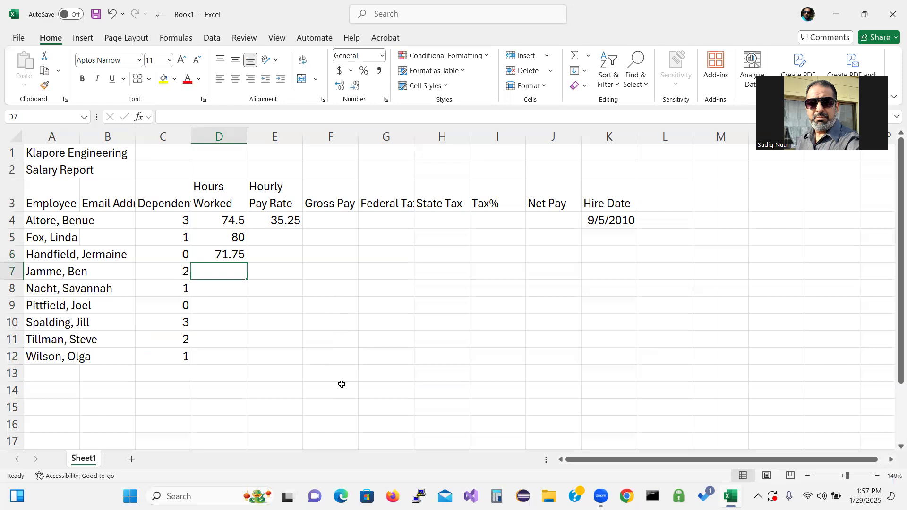
{"action": "type", "text": "60"}
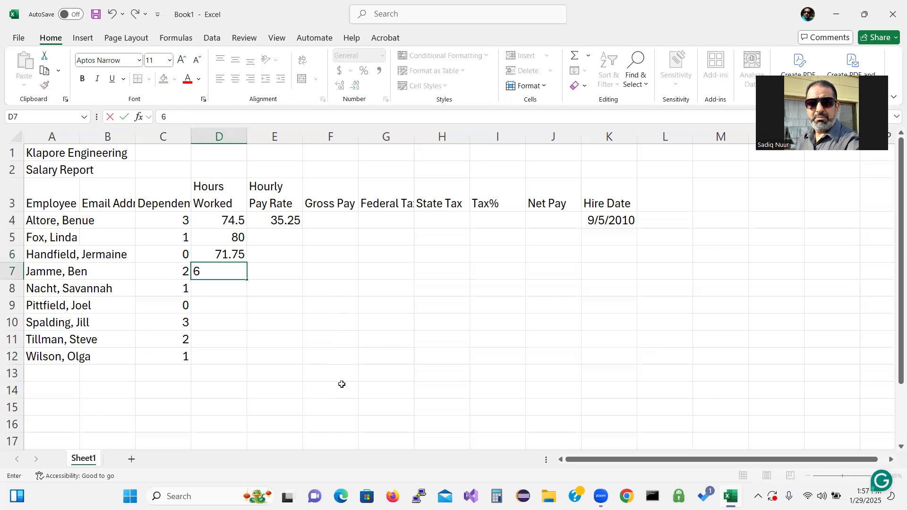
{"action": "key", "text": "Return"}
{"action": "type", "text": "42."}
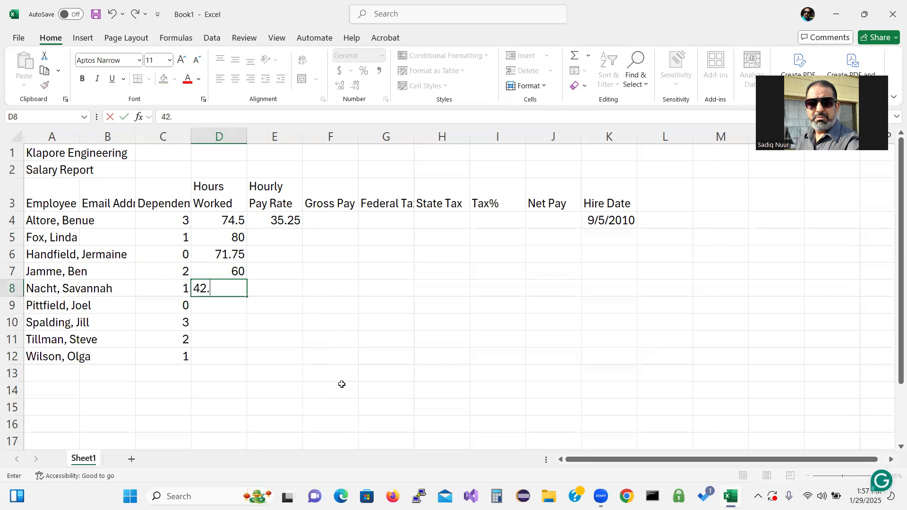
{"action": "type", "text": "25"}
{"action": "key", "text": "Return"}
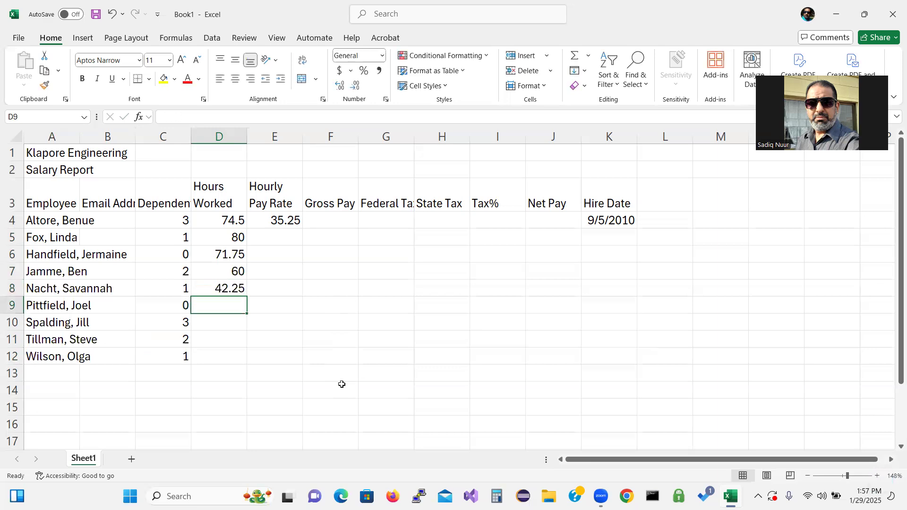
{"action": "type", "text": "75."}
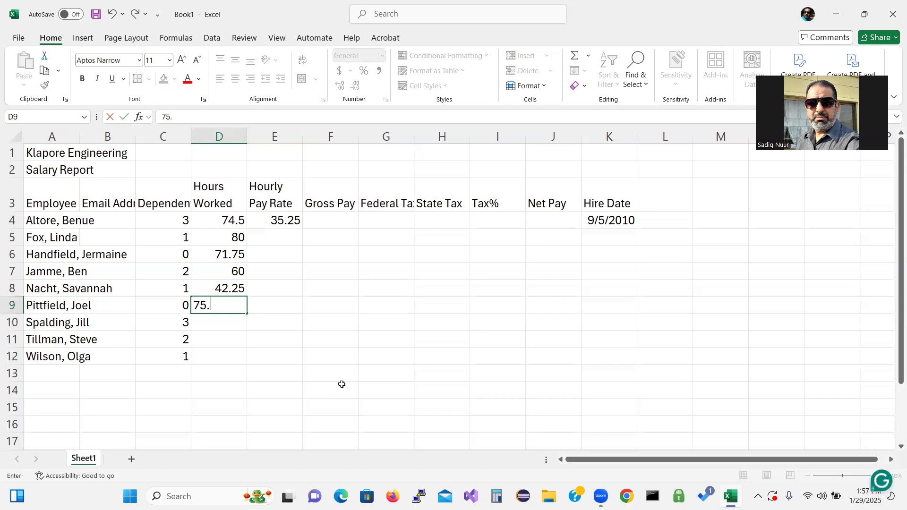
{"action": "type", "text": "75"}
{"action": "key", "text": "Return"}
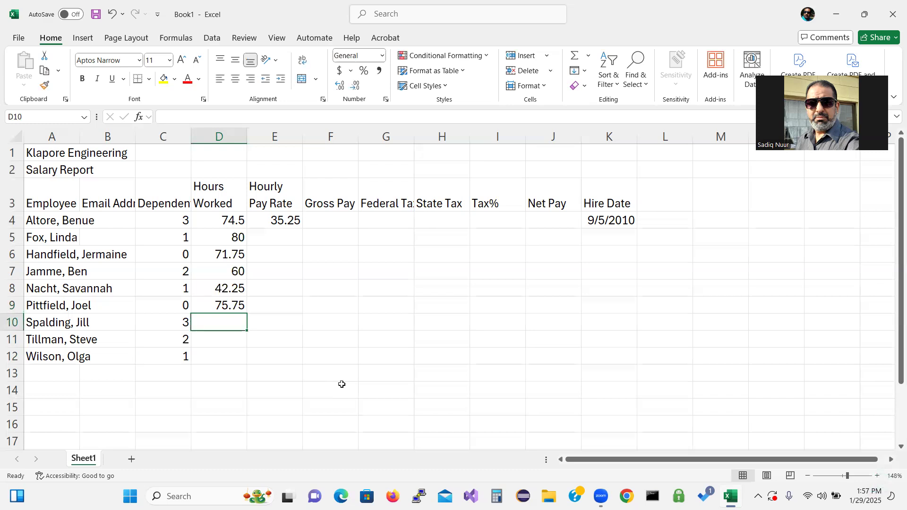
{"action": "type", "text": "8"}
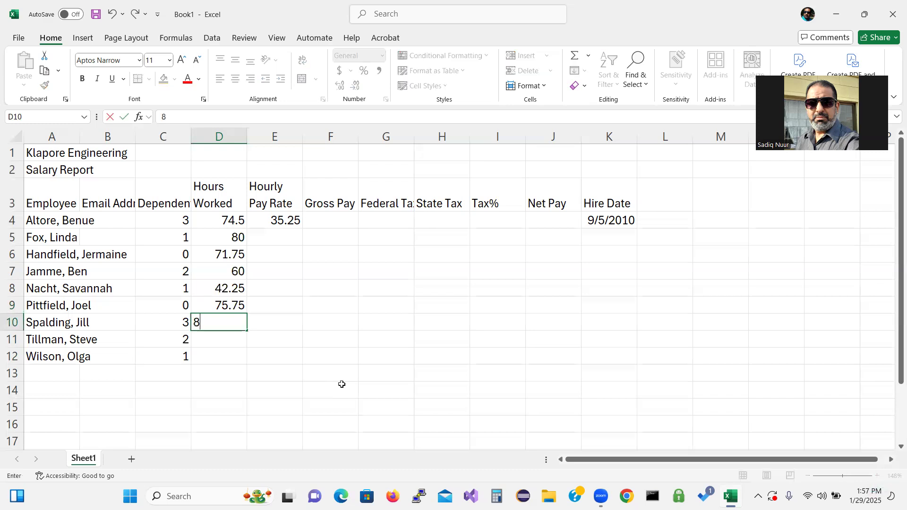
{"action": "type", "text": "0"}
{"action": "key", "text": "Return"}
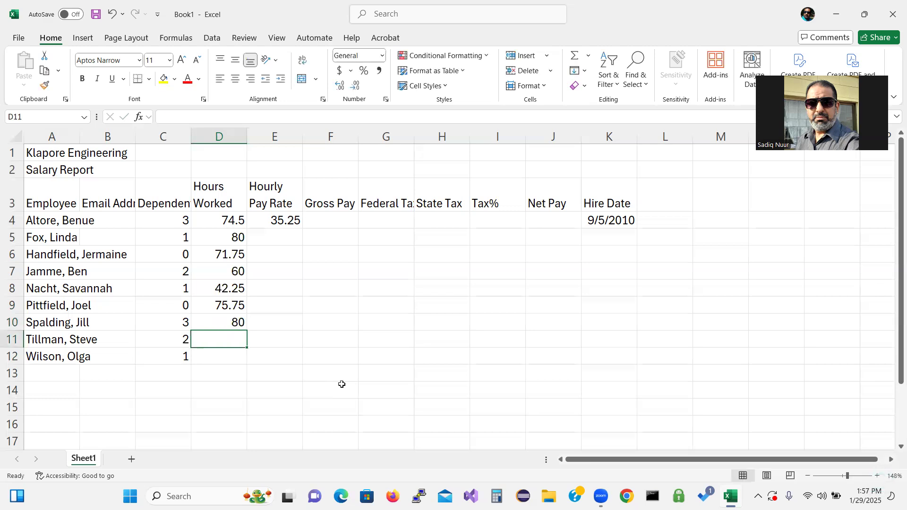
{"action": "type", "text": "64"}
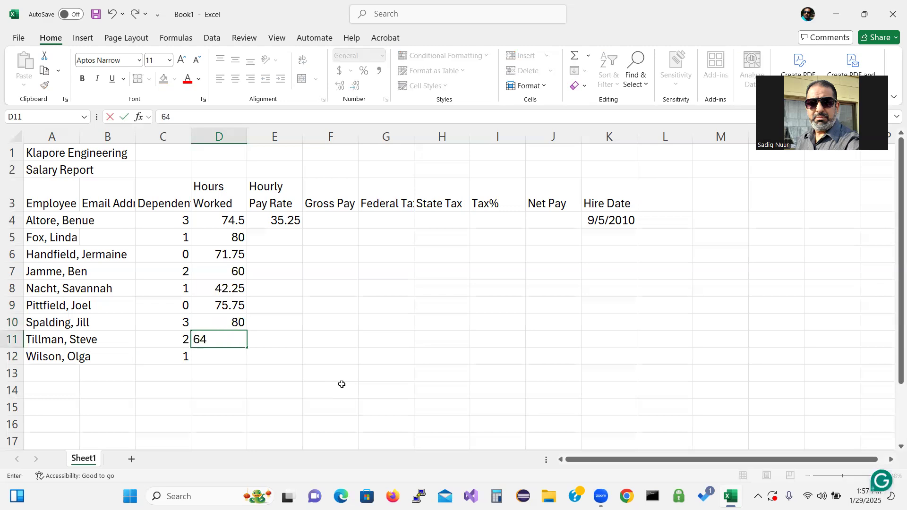
{"action": "type", "text": ".50"}
{"action": "key", "text": "Return"}
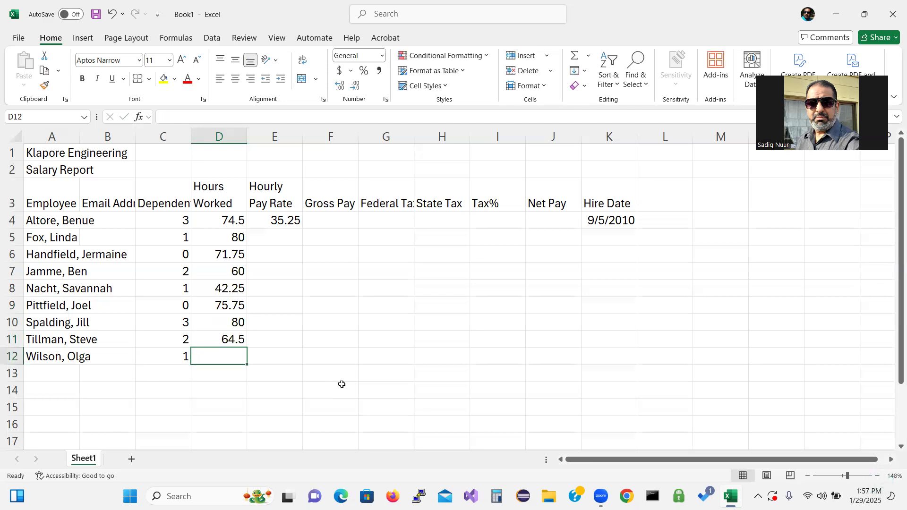
{"action": "type", "text": "68"}
{"action": "key", "text": "Return"}
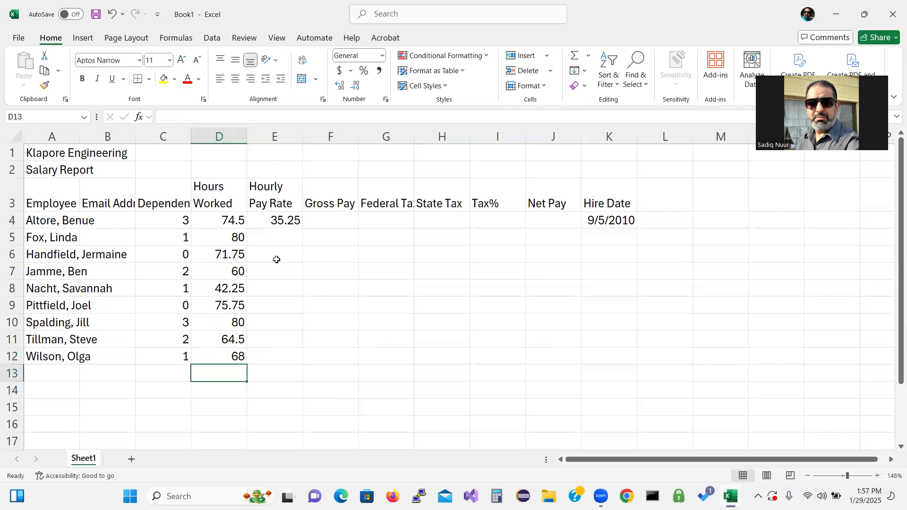
{"action": "left_click", "coordinate": [282, 242]}
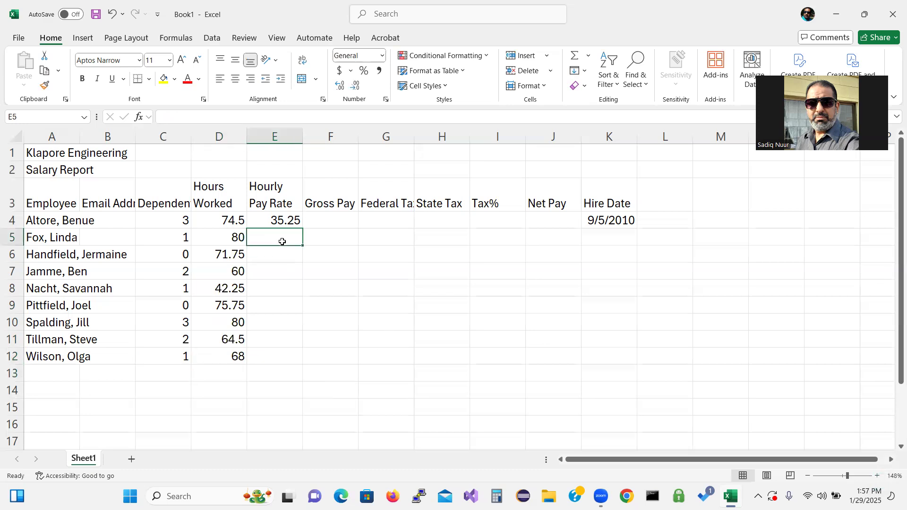
Step: Enter pay rates 33.10, 28.65 and 18 in E5:E7, correcting E7 from 28
{"action": "type", "text": "33"}
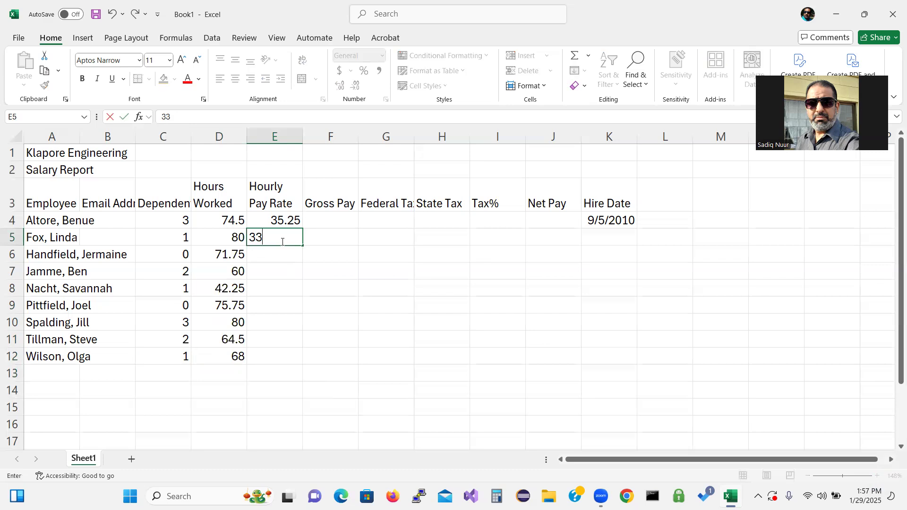
{"action": "type", "text": ".10"}
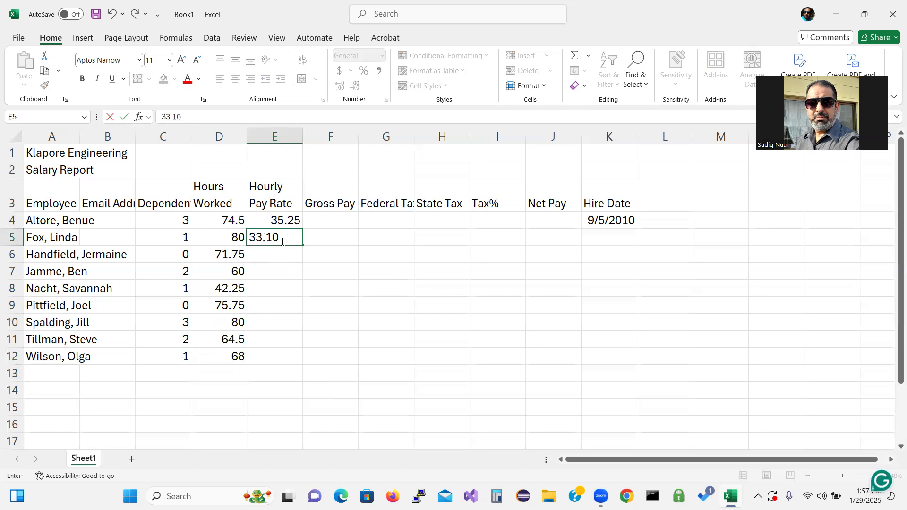
{"action": "key", "text": "Return"}
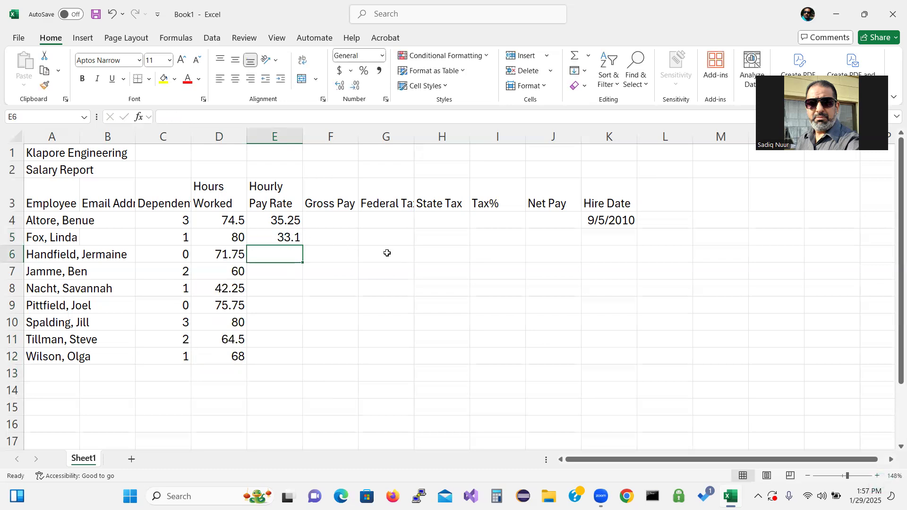
{"action": "type", "text": "28"}
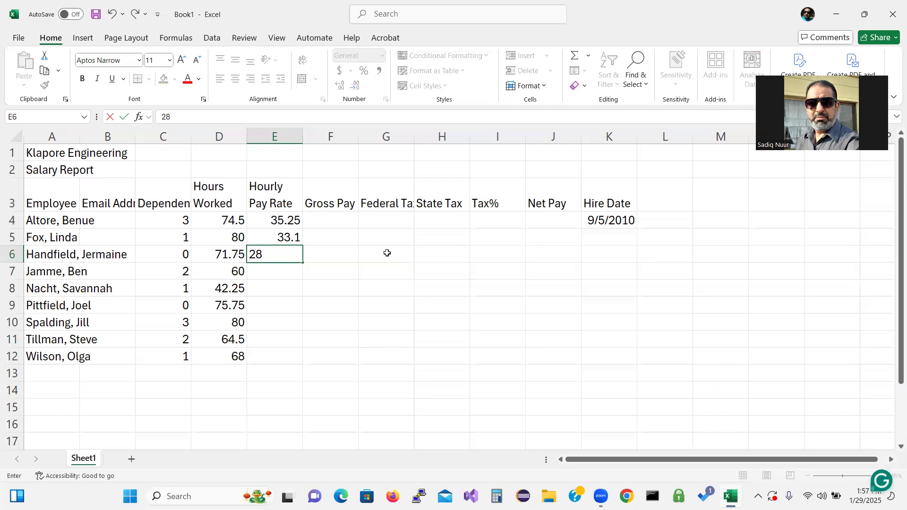
{"action": "type", "text": ".65"}
{"action": "key", "text": "Return"}
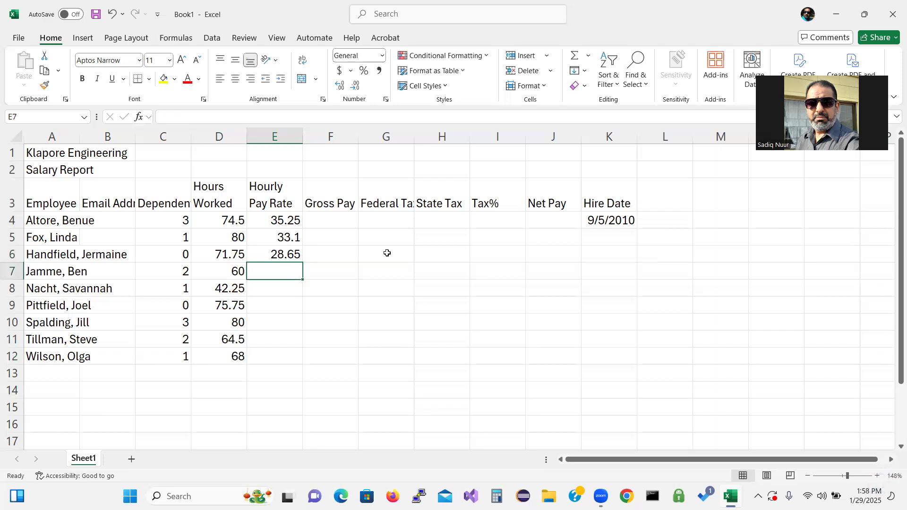
{"action": "type", "text": "28"}
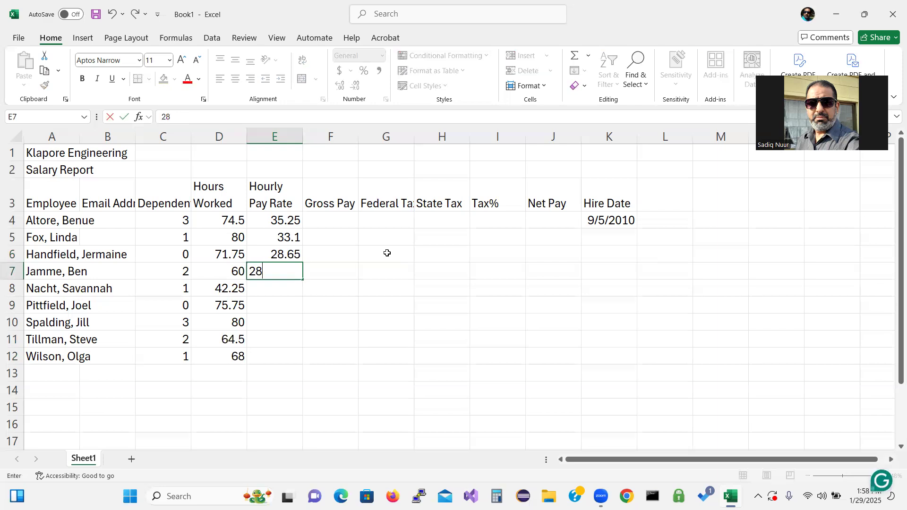
{"action": "key", "text": "Return"}
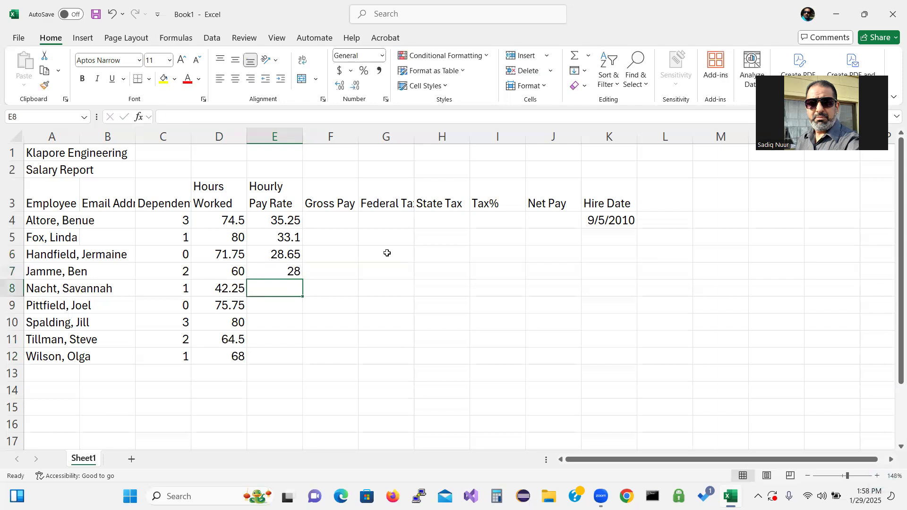
{"action": "left_click", "coordinate": [286, 269]}
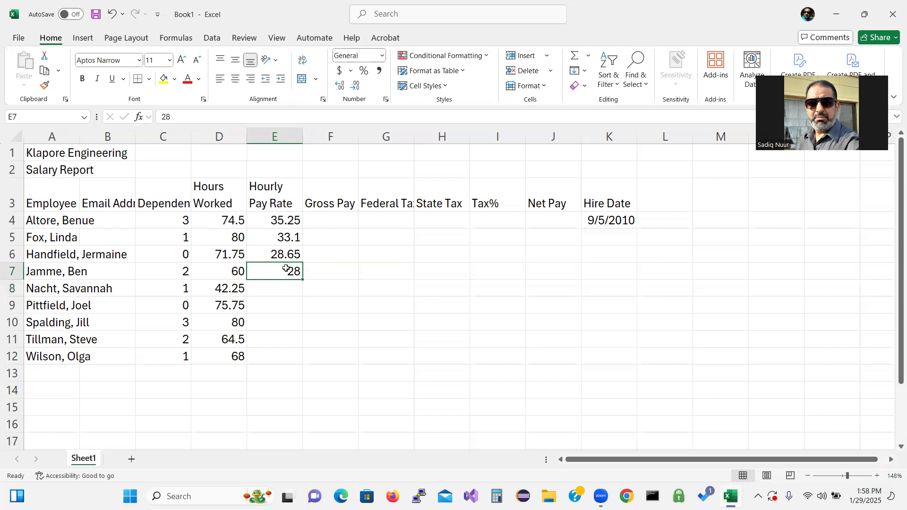
{"action": "type", "text": "18"}
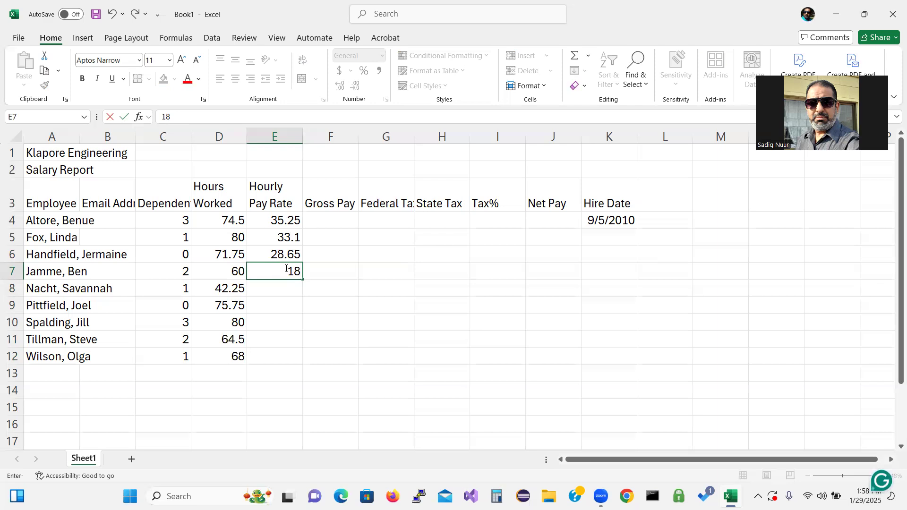
{"action": "key", "text": "Return"}
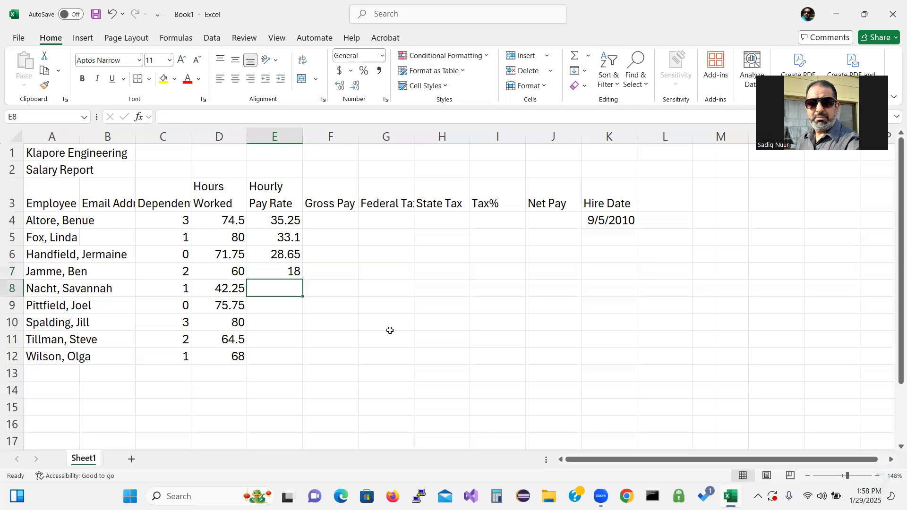
Step: Enter pay rates 25.9, 21.95, 32.5, 41.02 and 29.43 in E8:E12
{"action": "type", "text": "2"}
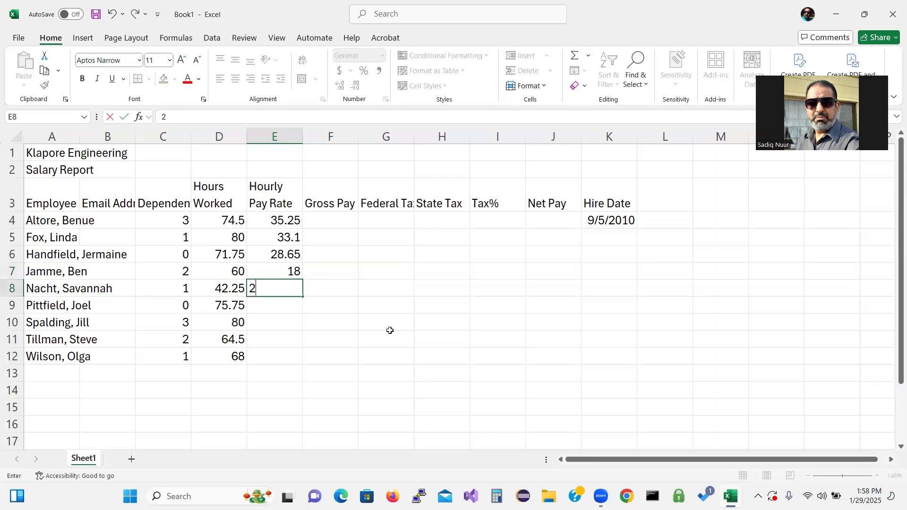
{"action": "type", "text": "5.9"}
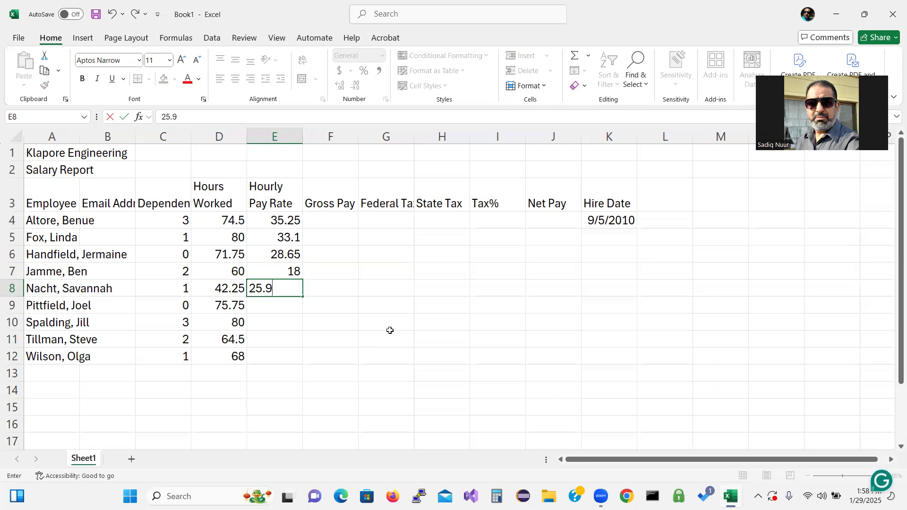
{"action": "key", "text": "Return"}
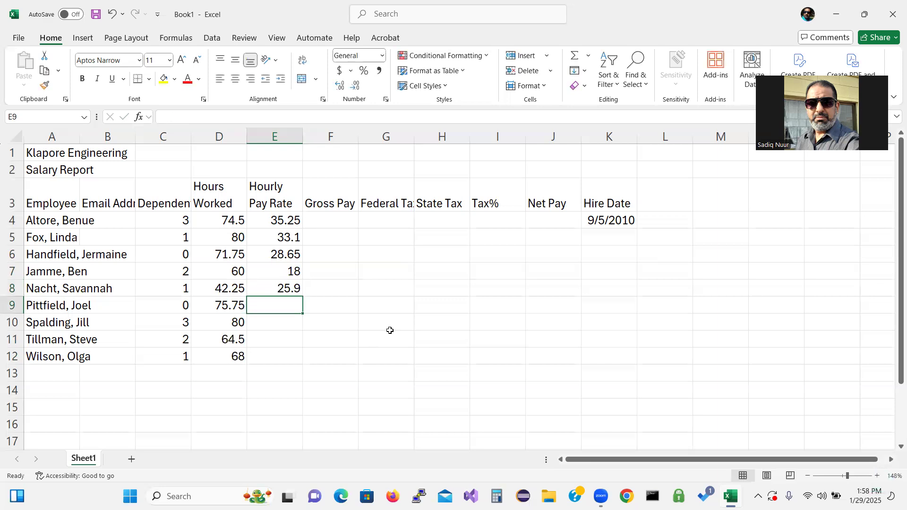
{"action": "type", "text": "21"}
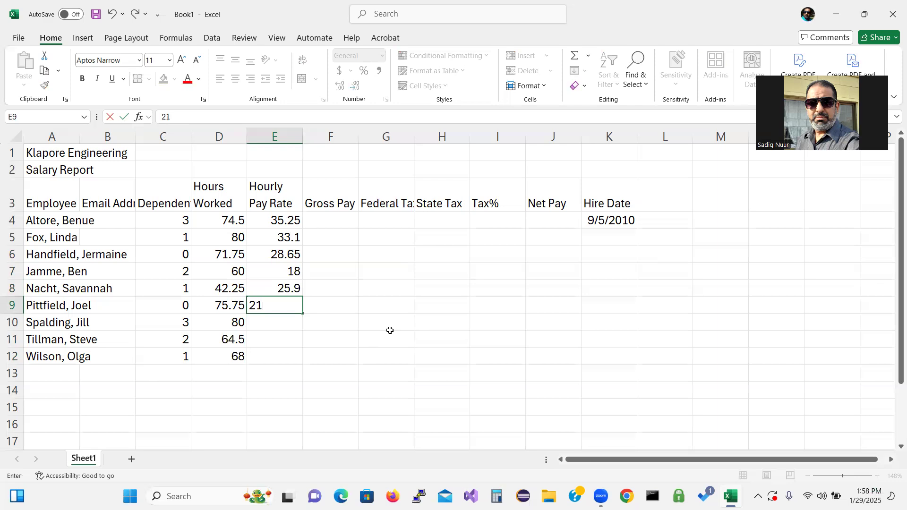
{"action": "type", "text": ".95"}
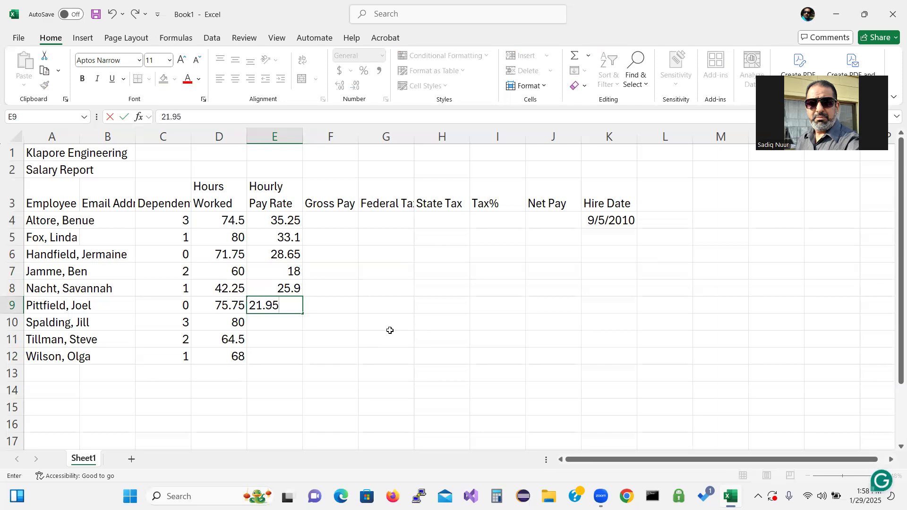
{"action": "key", "text": "Return"}
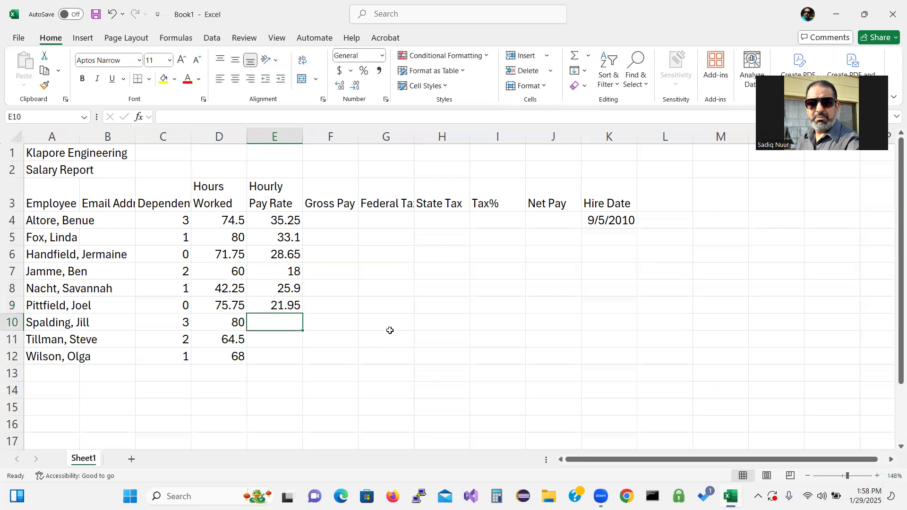
{"action": "type", "text": "32."}
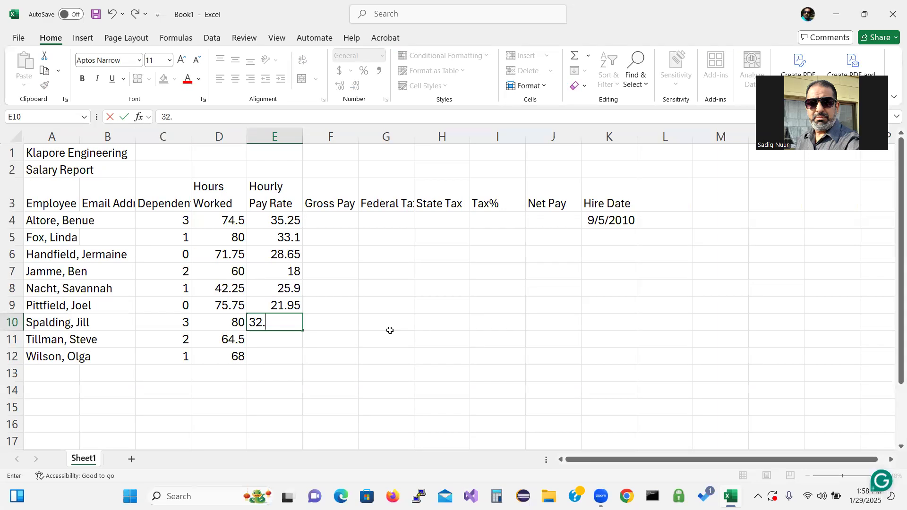
{"action": "type", "text": "5"}
{"action": "key", "text": "Return"}
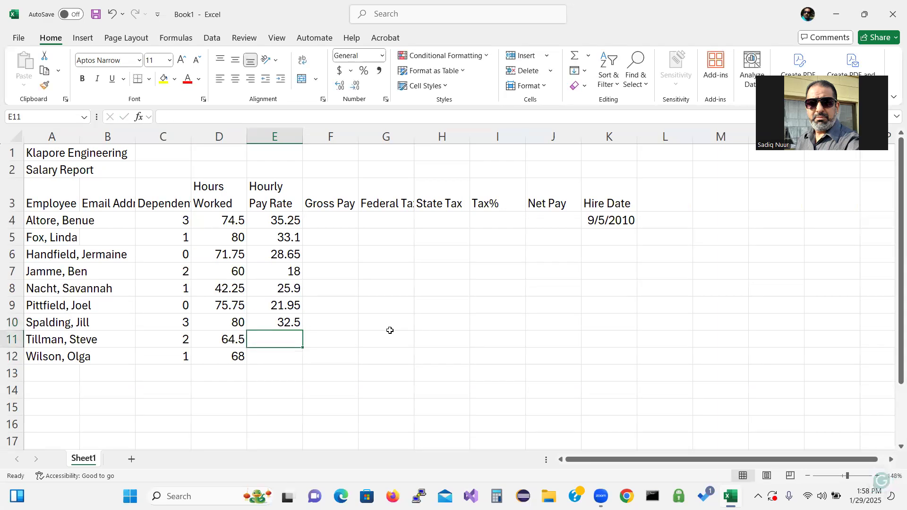
{"action": "type", "text": "4"}
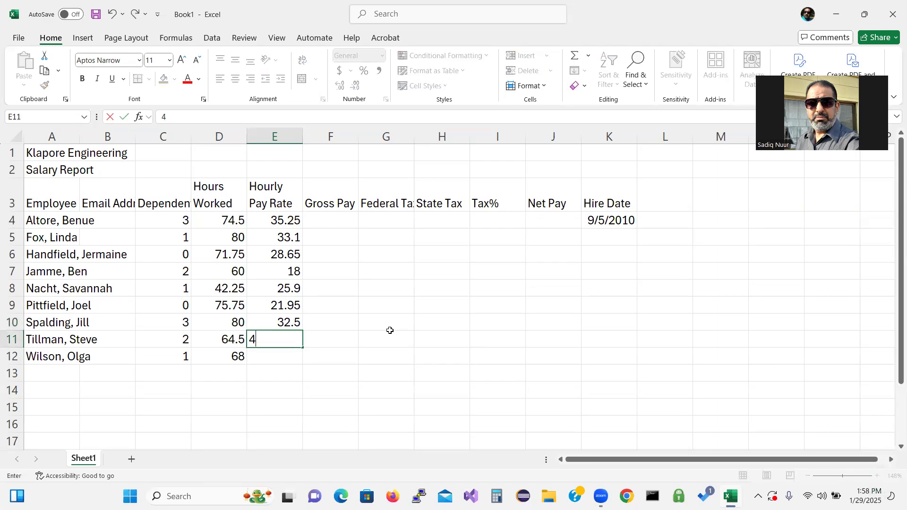
{"action": "type", "text": "1.02"}
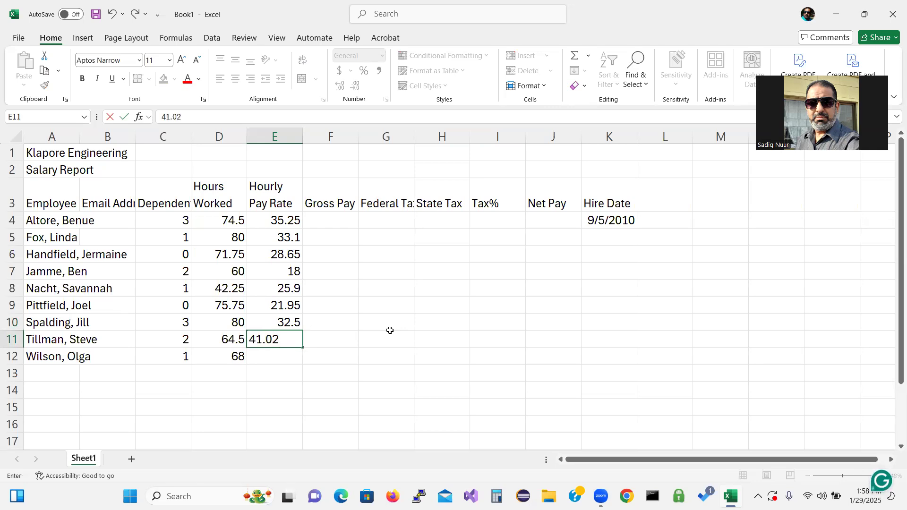
{"action": "key", "text": "Return"}
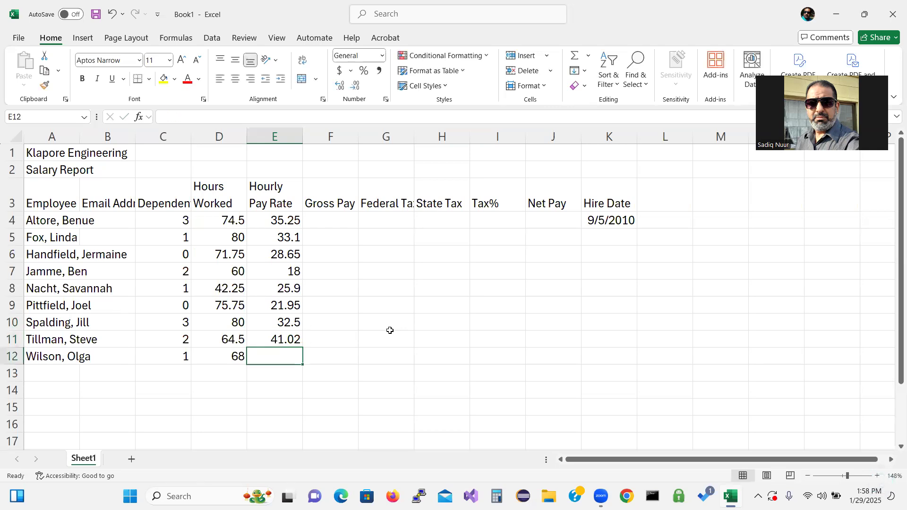
{"action": "type", "text": "29"}
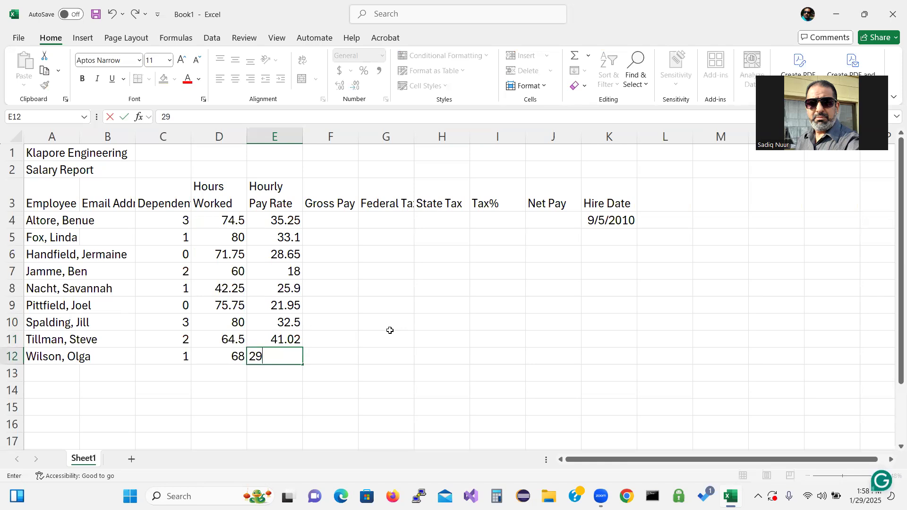
{"action": "type", "text": ".43"}
{"action": "key", "text": "Return"}
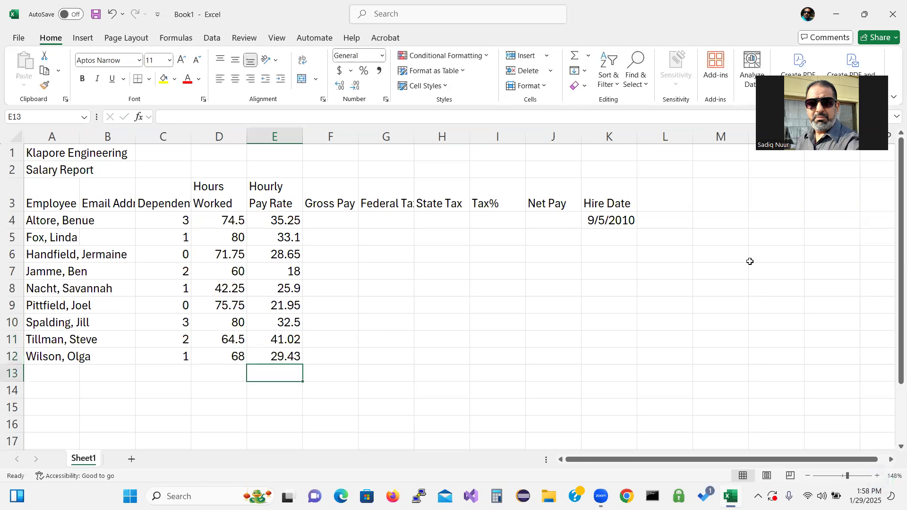
Step: Enter hire dates 10/17/2012, 2/2/2013, 1/15/2016 and 5/18/2012 in K5:K8
{"action": "left_click", "coordinate": [618, 236]}
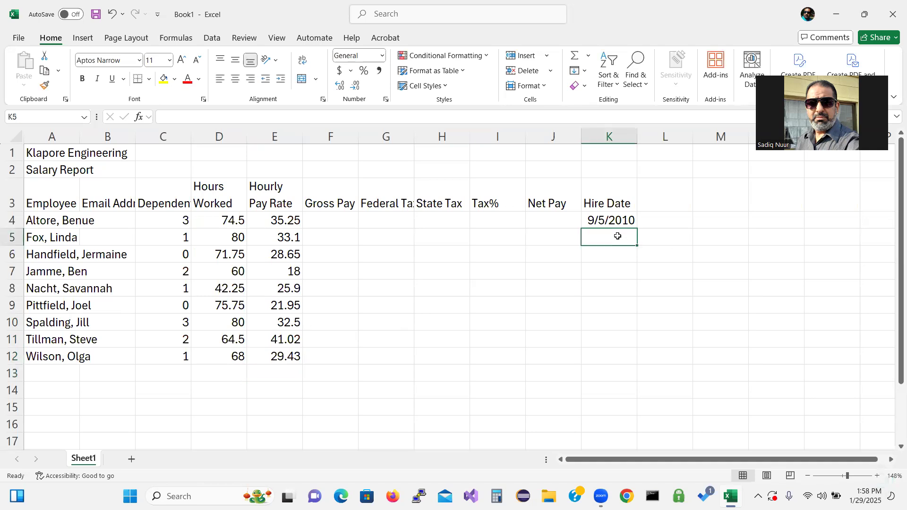
{"action": "type", "text": "10"}
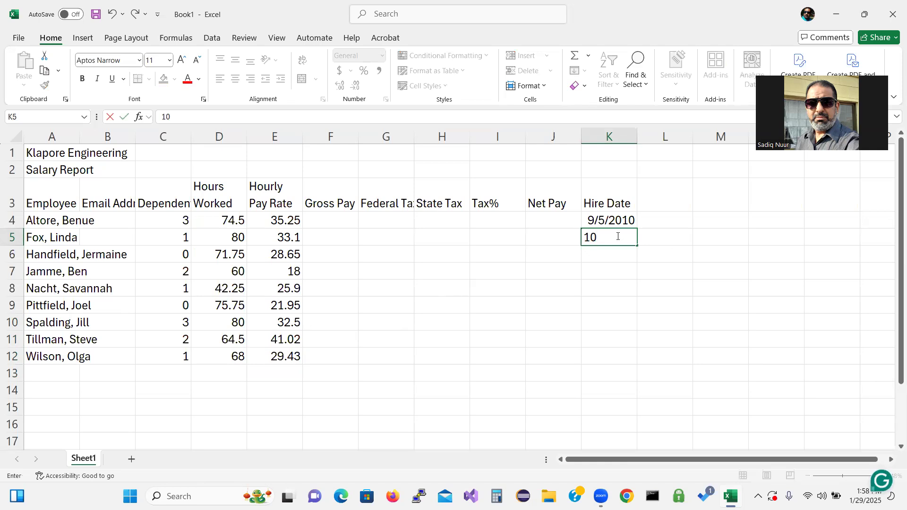
{"action": "type", "text": "/"}
{"action": "type", "text": "1"}
{"action": "type", "text": "7/20"}
{"action": "type", "text": "12"}
{"action": "key", "text": "Return"}
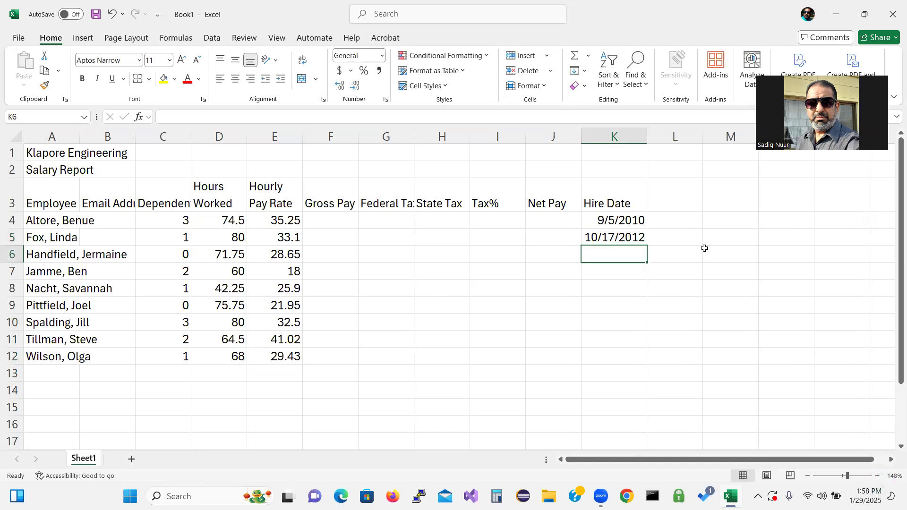
{"action": "type", "text": "2/2"}
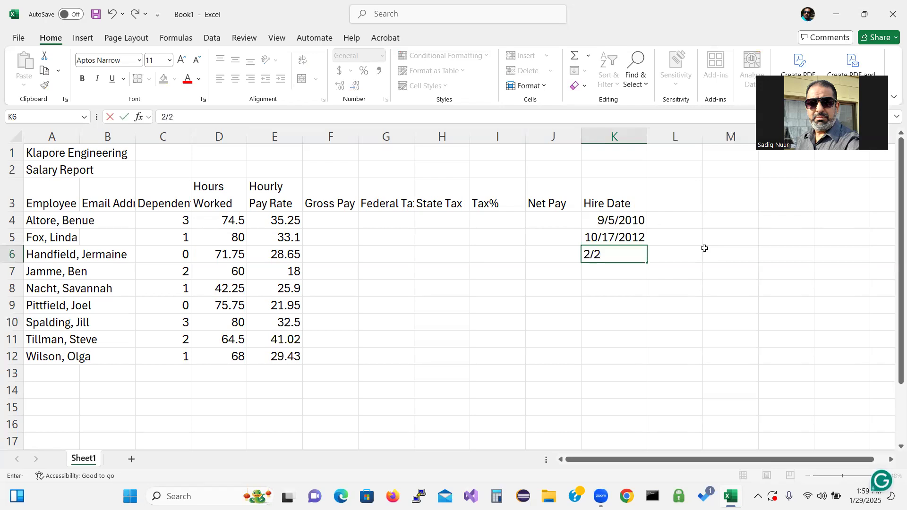
{"action": "type", "text": "/2013"}
{"action": "key", "text": "Return"}
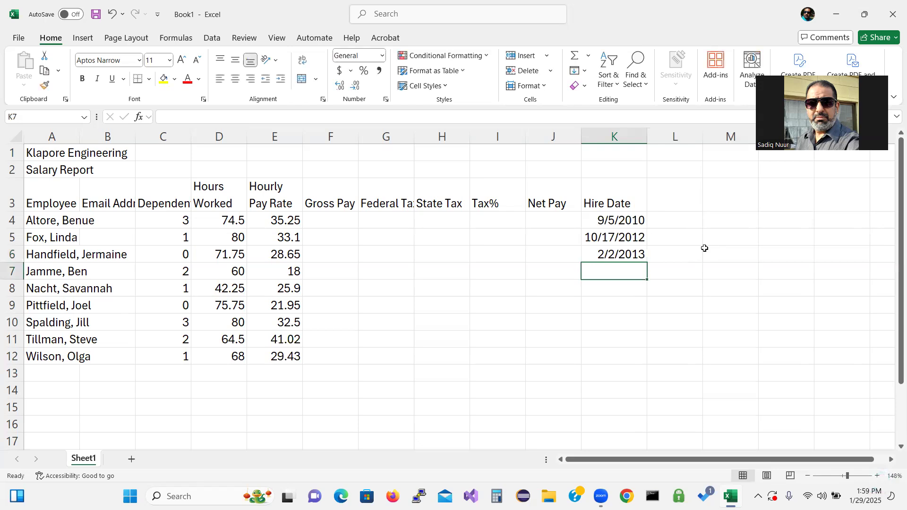
{"action": "type", "text": "1/1"}
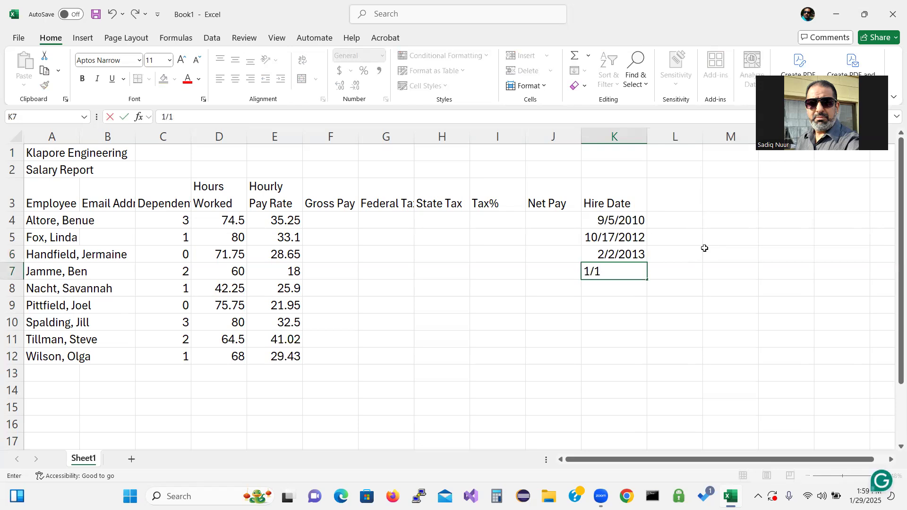
{"action": "type", "text": "5/2016"}
{"action": "key", "text": "Return"}
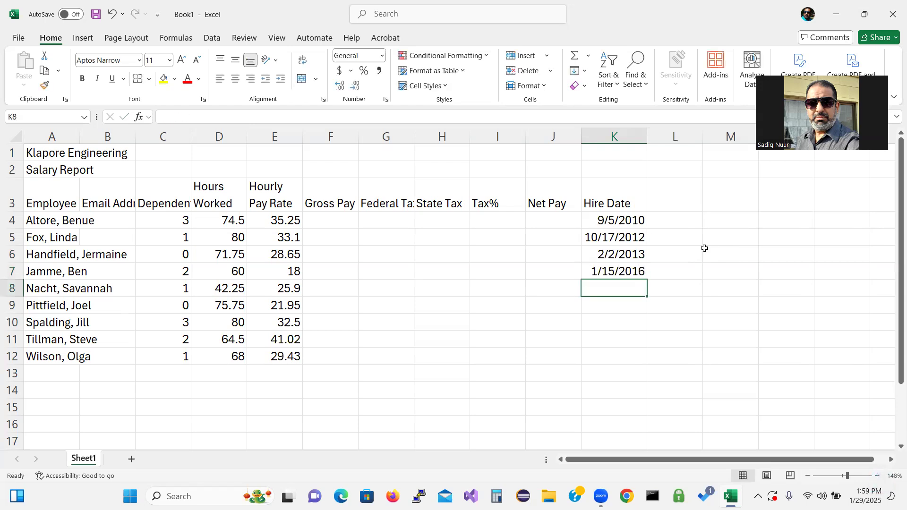
{"action": "type", "text": "5/18"}
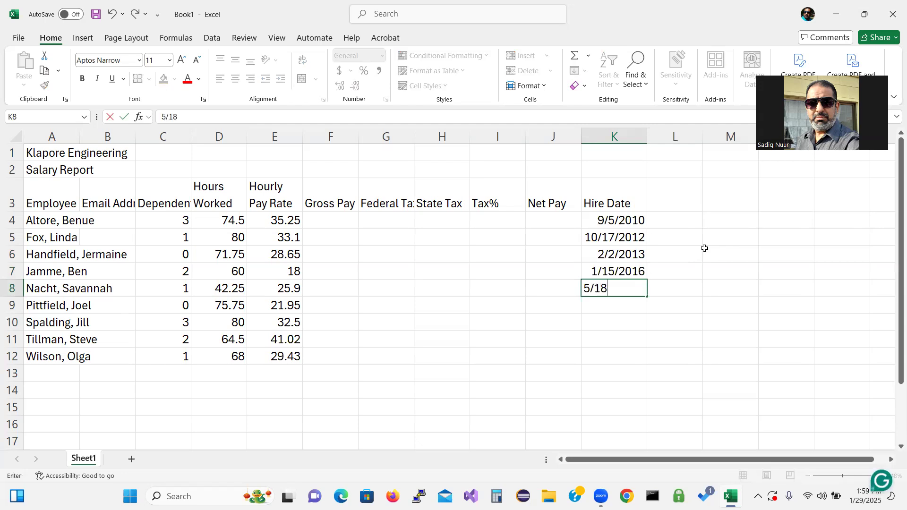
{"action": "type", "text": "/"}
{"action": "type", "text": "2012"}
{"action": "key", "text": "Return"}
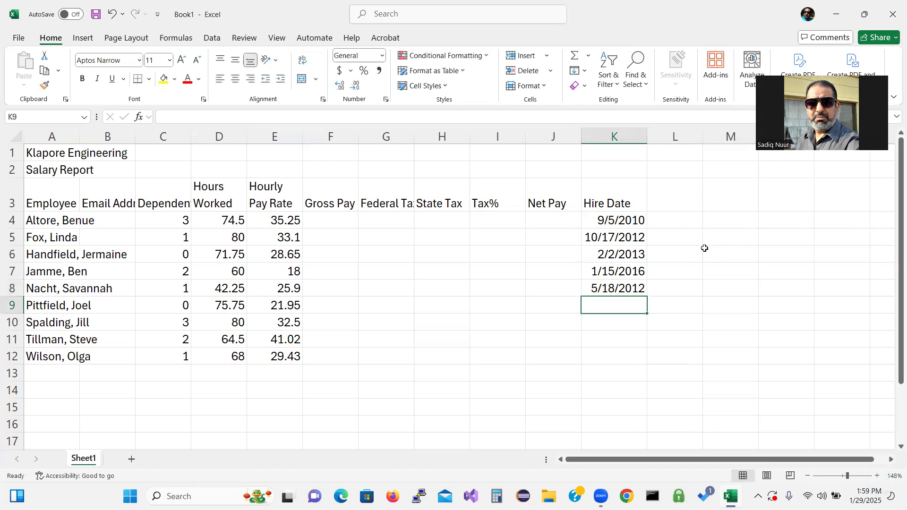
Step: Enter hire dates 5/24/2013, 11/11/2011, 4/29/2006 and 9/22/2017 in K9:K12
{"action": "type", "text": "5"}
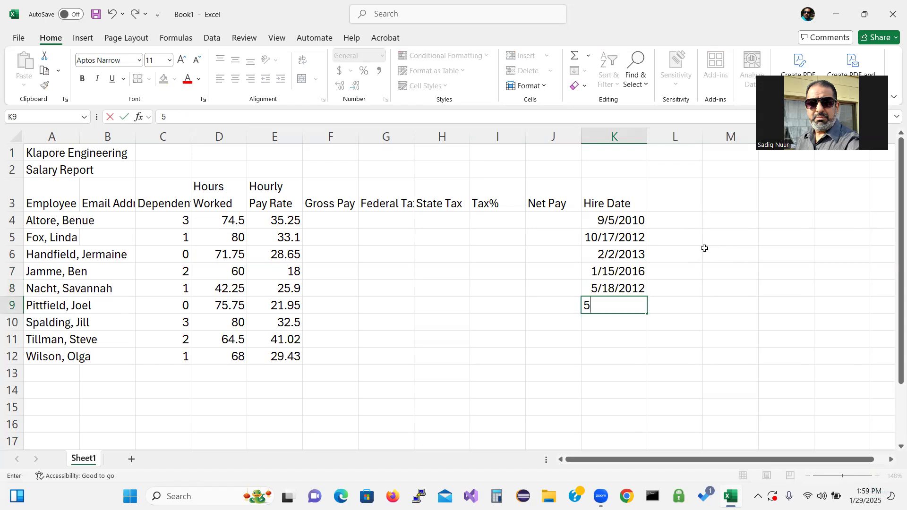
{"action": "type", "text": "/24"}
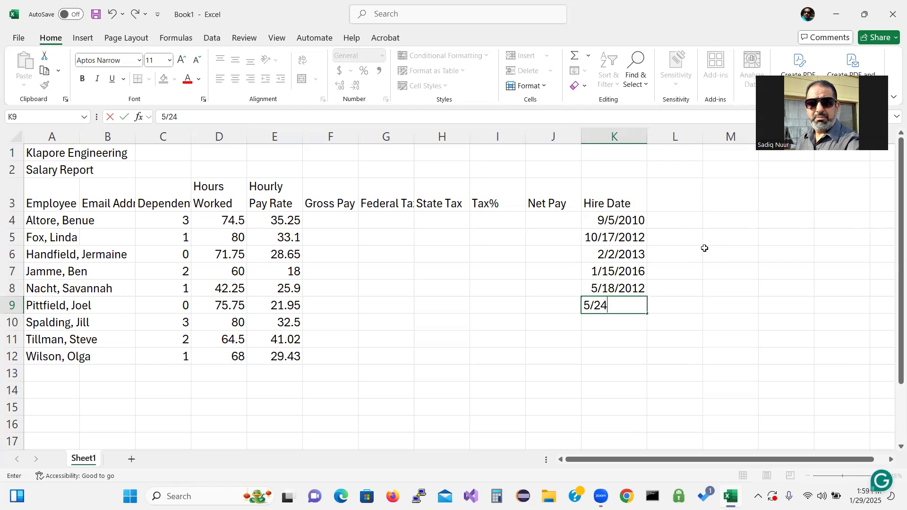
{"action": "type", "text": "/2013"}
{"action": "key", "text": "Return"}
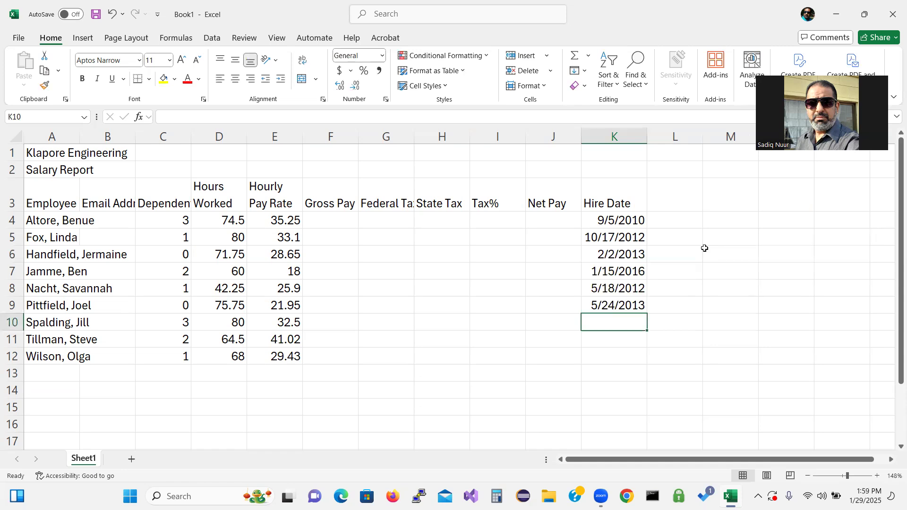
{"action": "type", "text": "11/"}
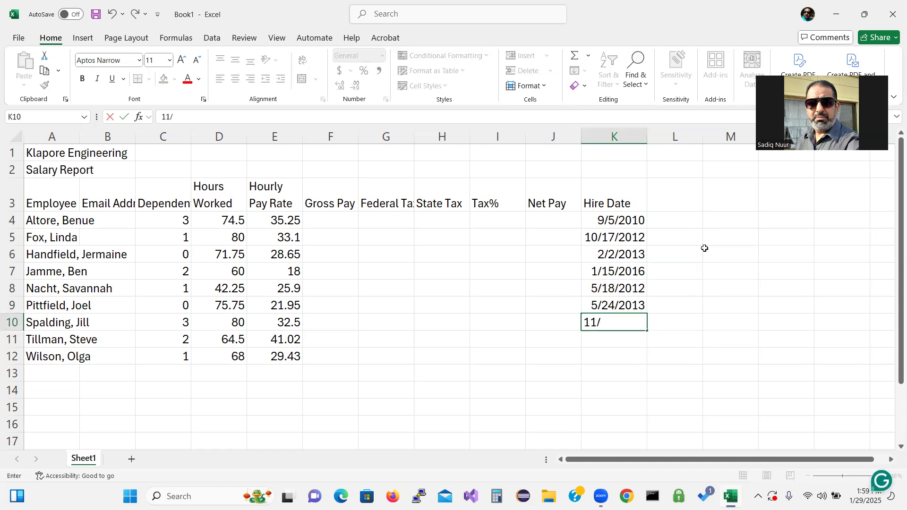
{"action": "type", "text": "11/2011"}
{"action": "key", "text": "Return"}
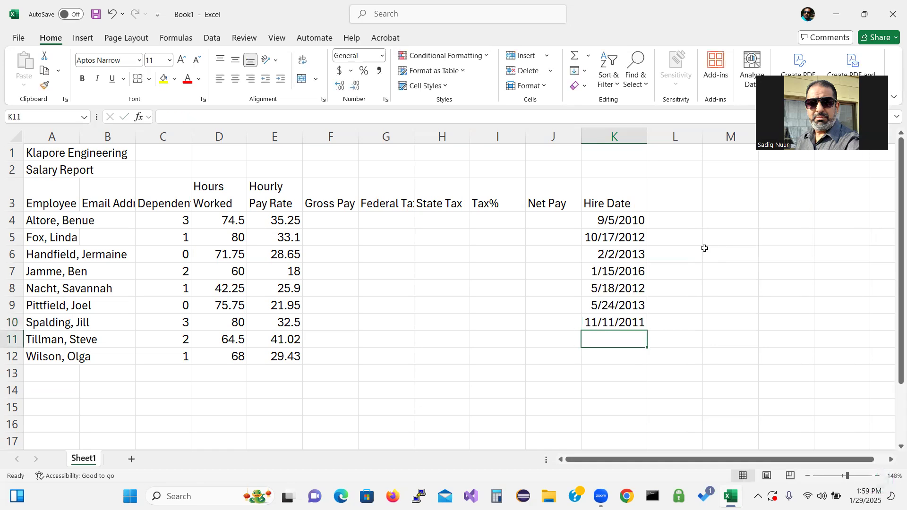
{"action": "type", "text": "4/29"}
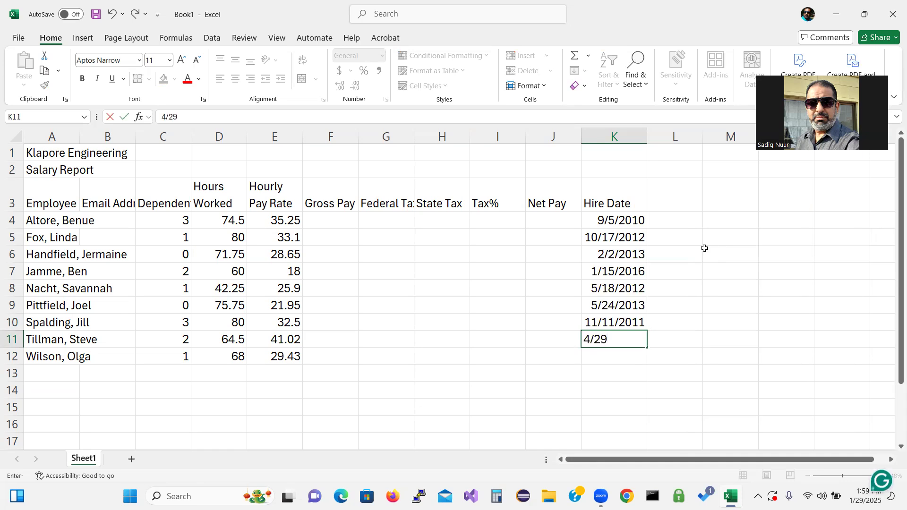
{"action": "type", "text": "/06"}
{"action": "key", "text": "Return"}
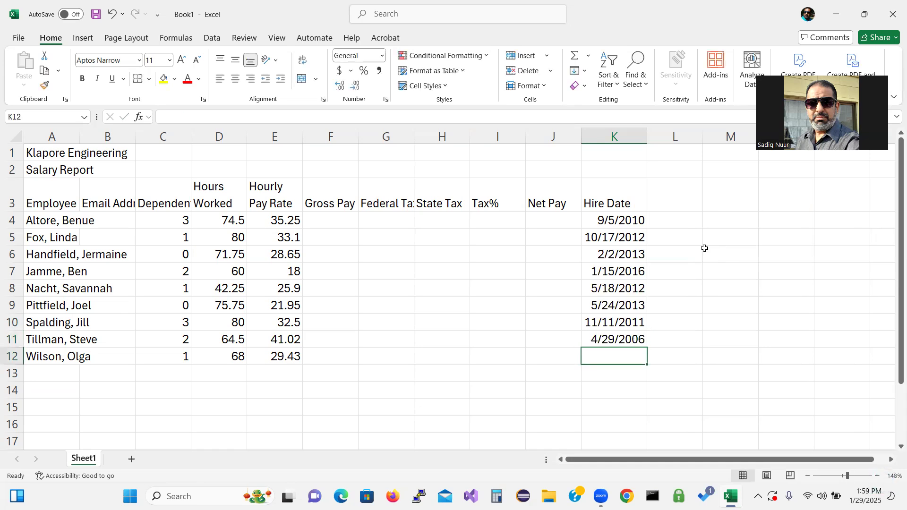
{"action": "type", "text": "9/"}
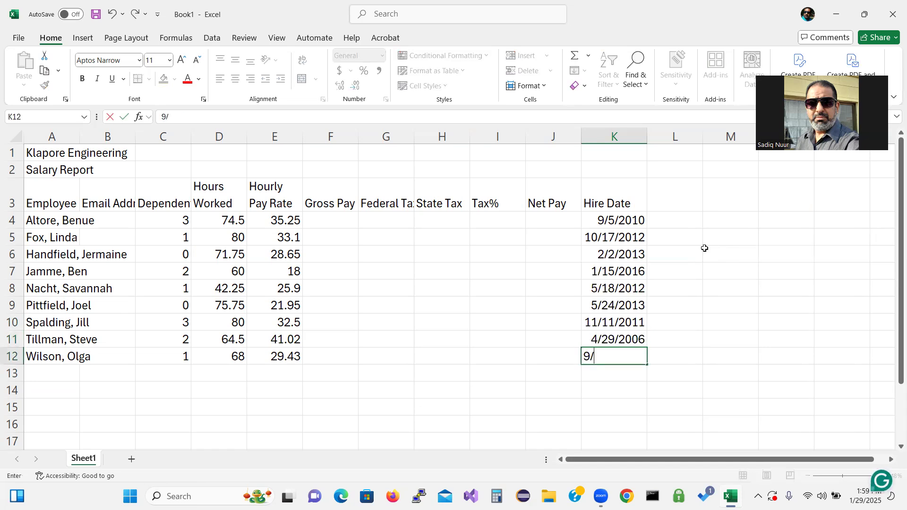
{"action": "type", "text": "22/17"}
{"action": "key", "text": "Return"}
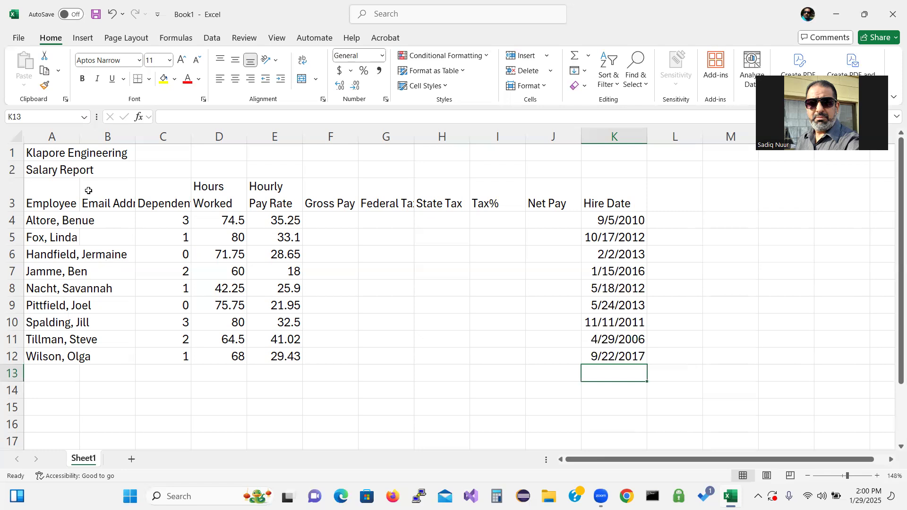
Step: AutoFit columns A and B so the longest employee name and the Email Address heading show fully
{"action": "left_click", "coordinate": [79, 136]}
{"action": "double_click", "coordinate": [79, 137]}
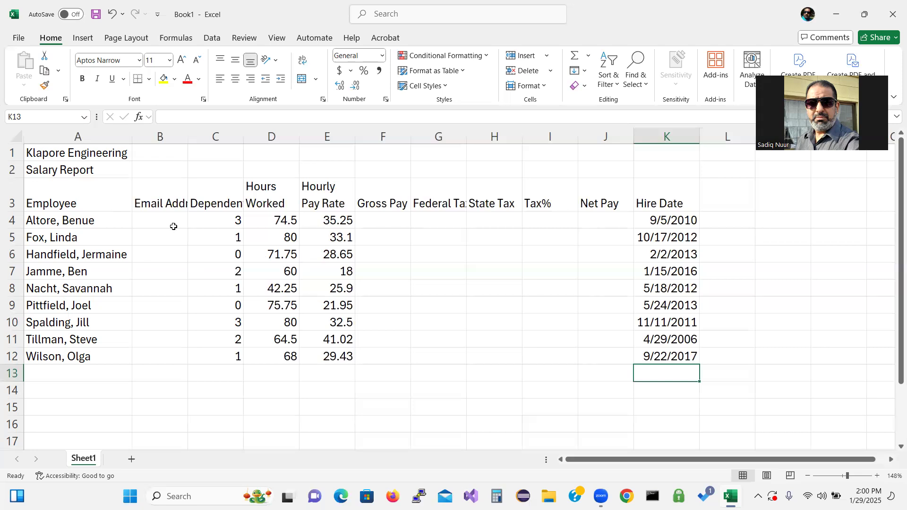
{"action": "double_click", "coordinate": [188, 137]}
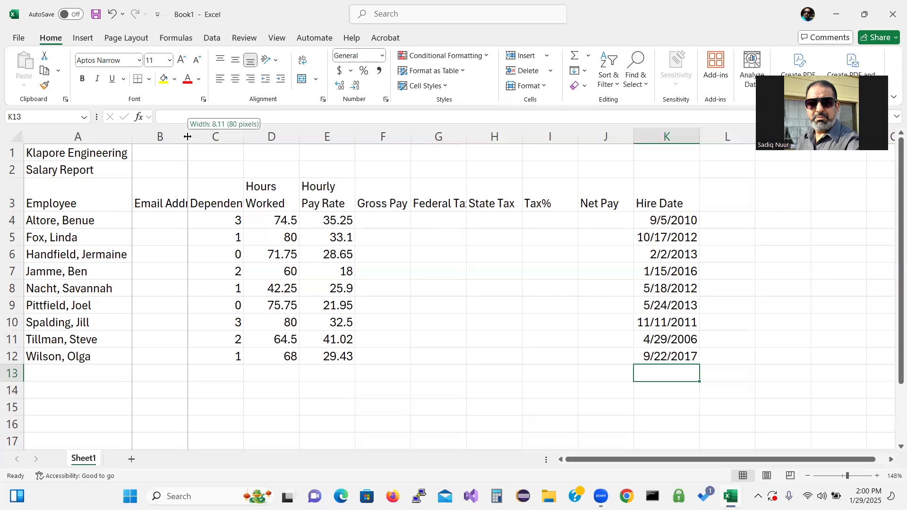
{"action": "left_click", "coordinate": [157, 221]}
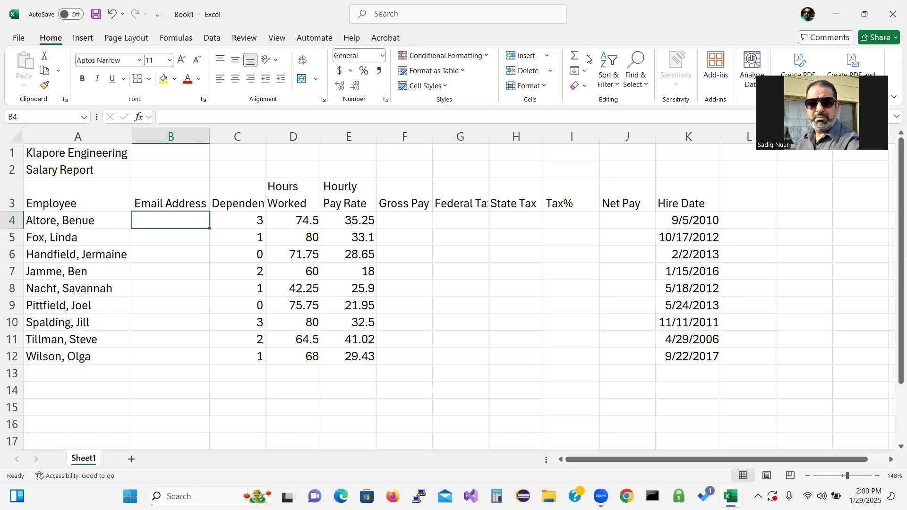
{"action": "mouse_move", "coordinate": [435, 263]}
{"action": "left_mouse_down"}
{"action": "mouse_move", "coordinate": [449, 257]}
{"action": "mouse_move", "coordinate": [435, 263]}
{"action": "mouse_move", "coordinate": [444, 292]}
{"action": "mouse_move", "coordinate": [433, 290]}
{"action": "mouse_move", "coordinate": [448, 282]}
{"action": "mouse_move", "coordinate": [476, 291]}
{"action": "mouse_move", "coordinate": [508, 262]}
{"action": "mouse_move", "coordinate": [517, 271]}
{"action": "left_mouse_up"}
{"action": "mouse_move", "coordinate": [507, 234]}
{"action": "left_mouse_down"}
{"action": "mouse_move", "coordinate": [527, 267]}
{"action": "mouse_move", "coordinate": [535, 259]}
{"action": "left_mouse_up"}
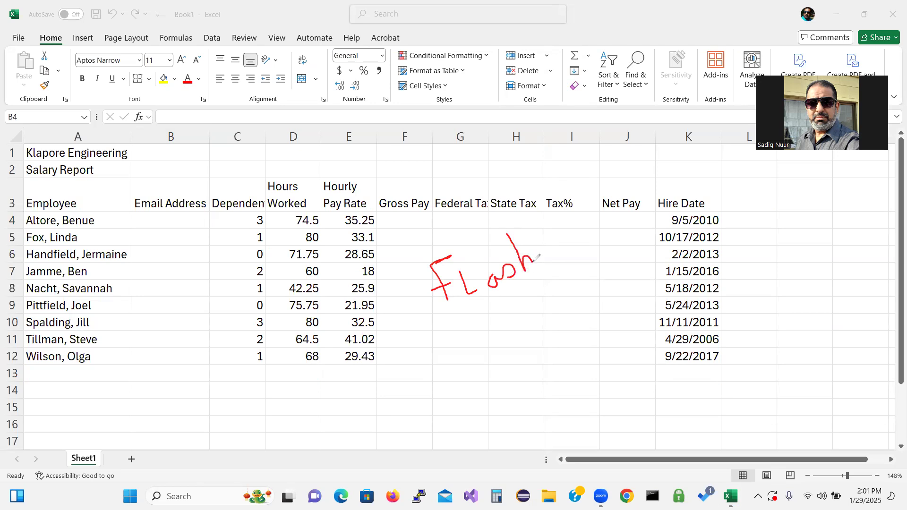
{"action": "mouse_move", "coordinate": [552, 221]}
{"action": "left_mouse_down"}
{"action": "mouse_move", "coordinate": [571, 213]}
{"action": "mouse_move", "coordinate": [562, 245]}
{"action": "mouse_move", "coordinate": [569, 226]}
{"action": "mouse_move", "coordinate": [573, 241]}
{"action": "mouse_move", "coordinate": [611, 227]}
{"action": "left_mouse_up"}
{"action": "left_click", "coordinate": [3, 211]}
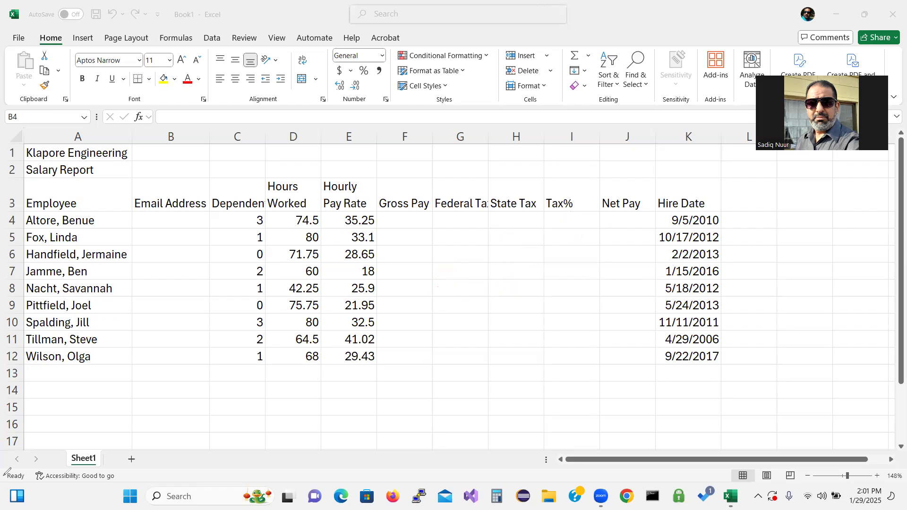
Step: Enter the first two employees' e-mail addresses in B4 and B5, AutoFitting column B
{"action": "left_click", "coordinate": [161, 216]}
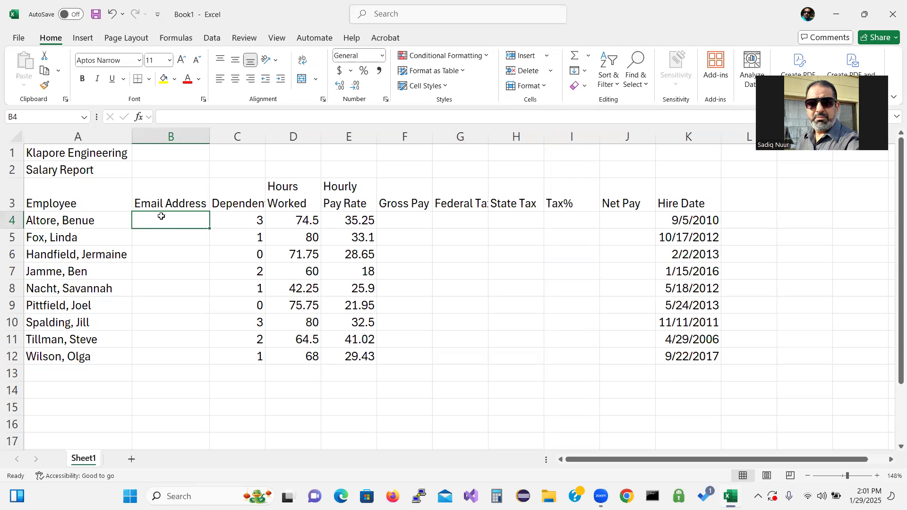
{"action": "type", "text": "baltore"}
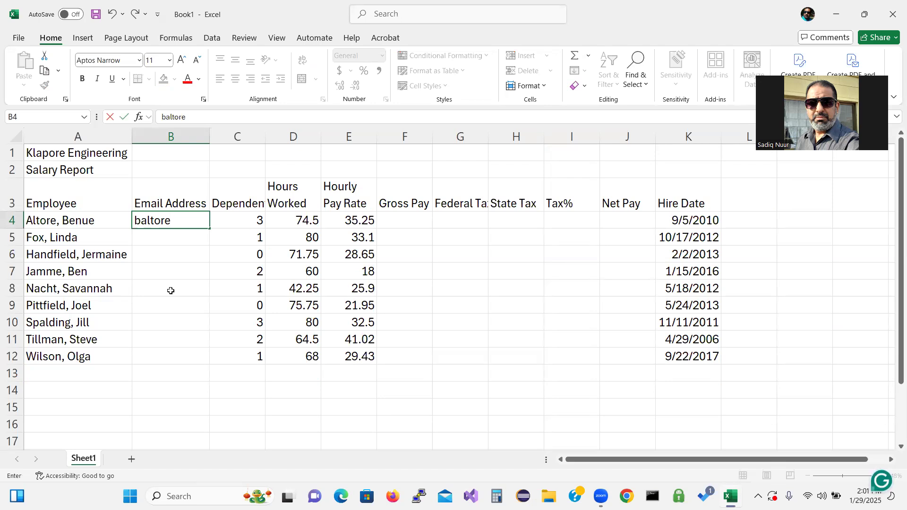
{"action": "type", "text": "@example.com"}
{"action": "key", "text": "Return"}
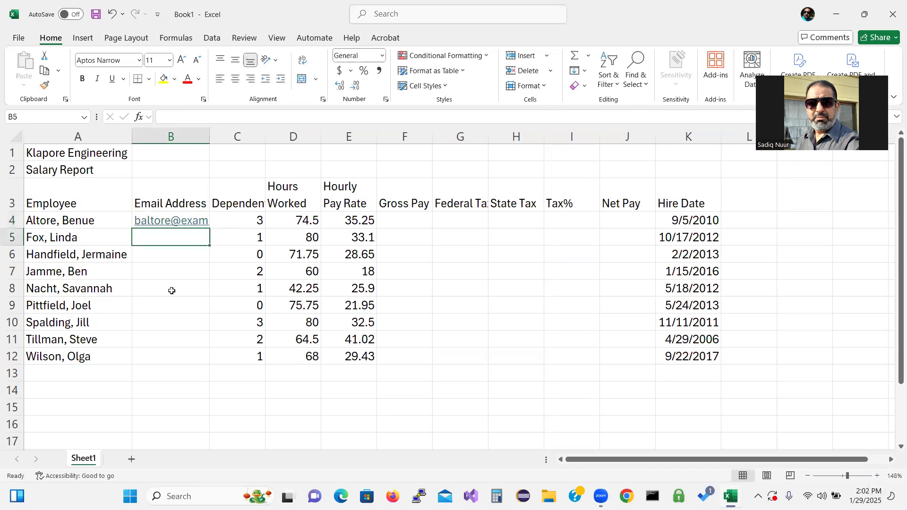
{"action": "double_click", "coordinate": [210, 132]}
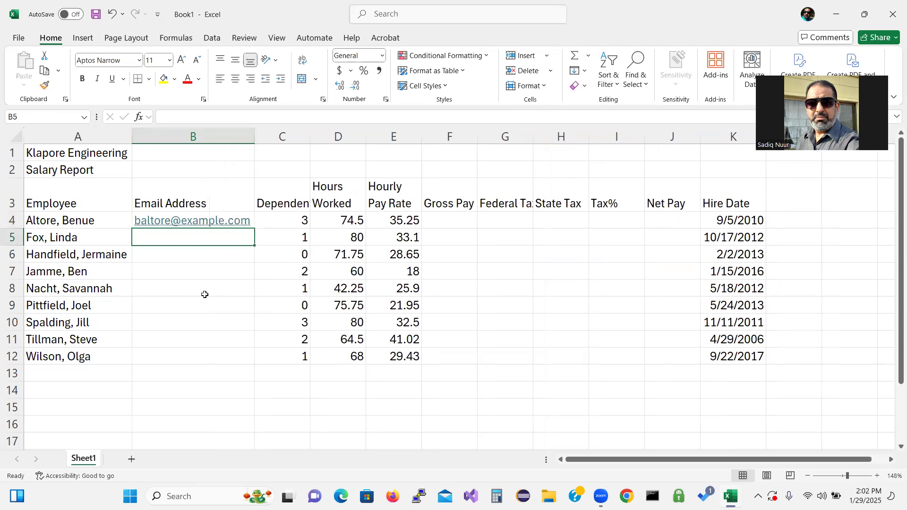
{"action": "type", "text": "l"}
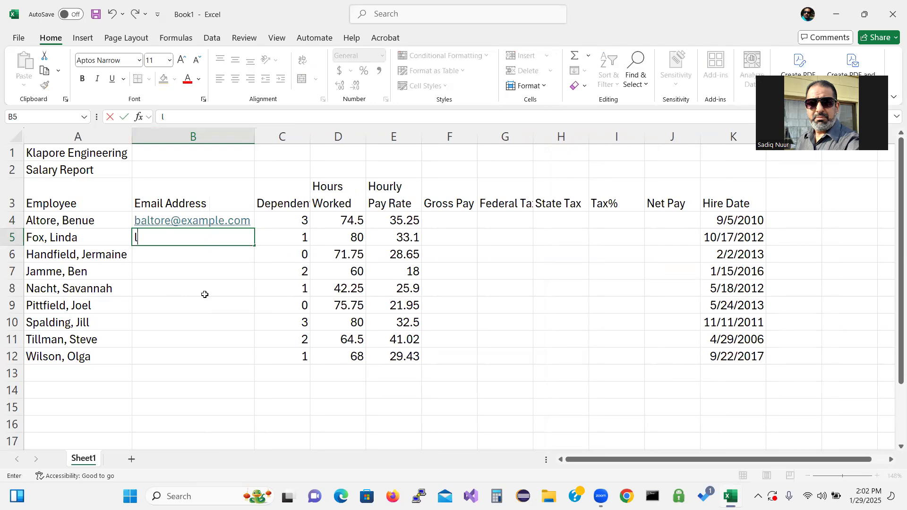
{"action": "type", "text": "fox"}
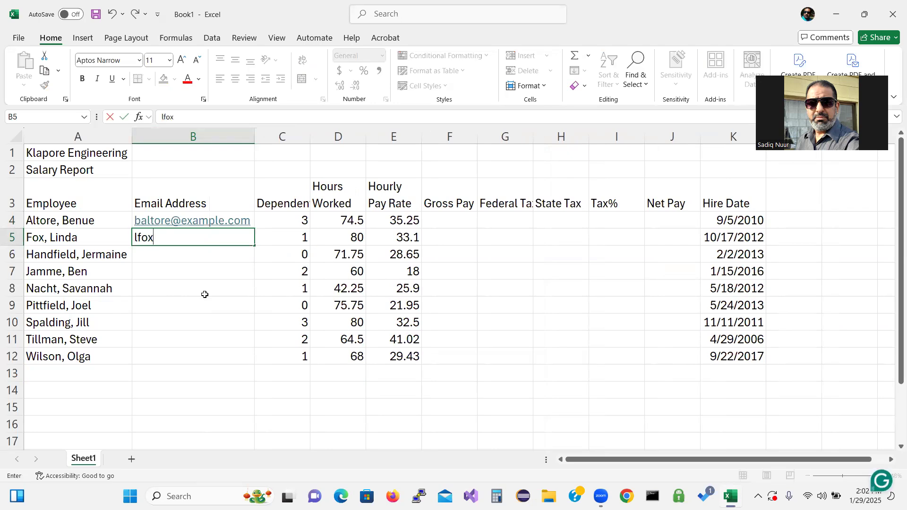
{"action": "type", "text": "@example"}
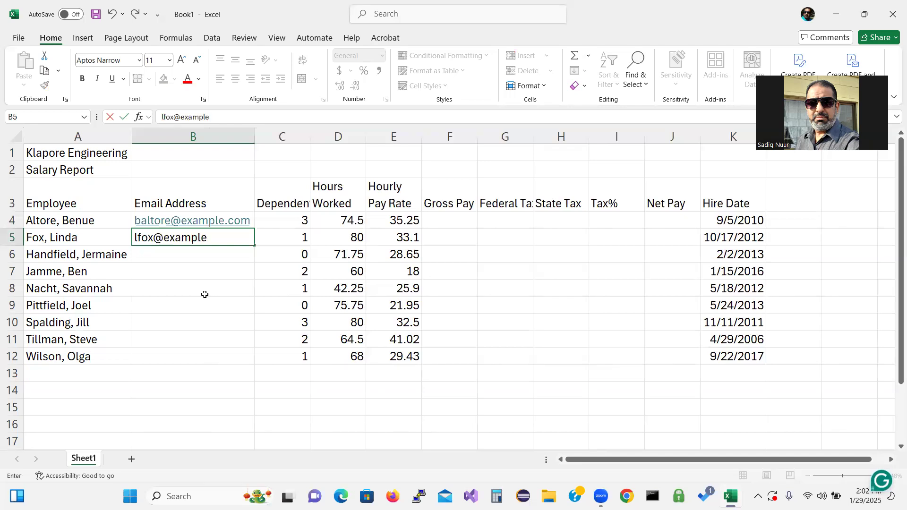
{"action": "type", "text": ".com"}
{"action": "key", "text": "Return"}
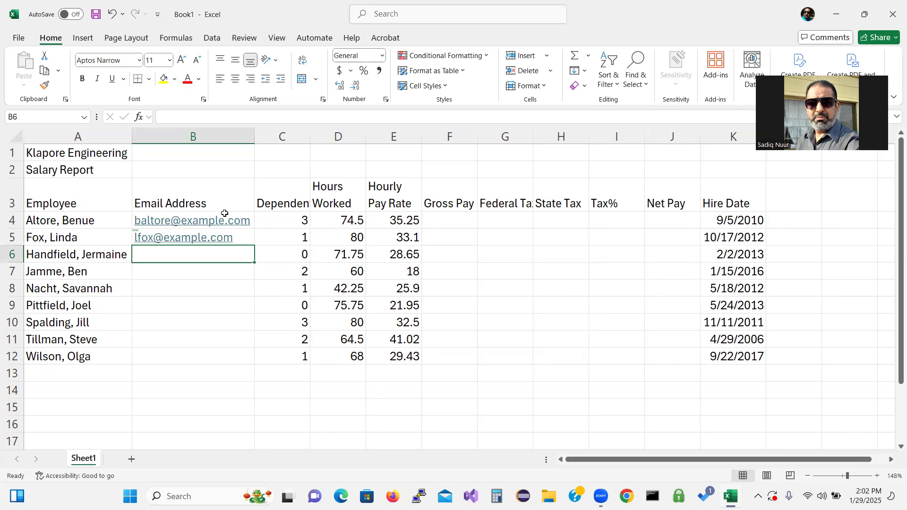
{"action": "left_click_drag", "start_coordinate": [224, 213], "coordinate": [215, 352]}
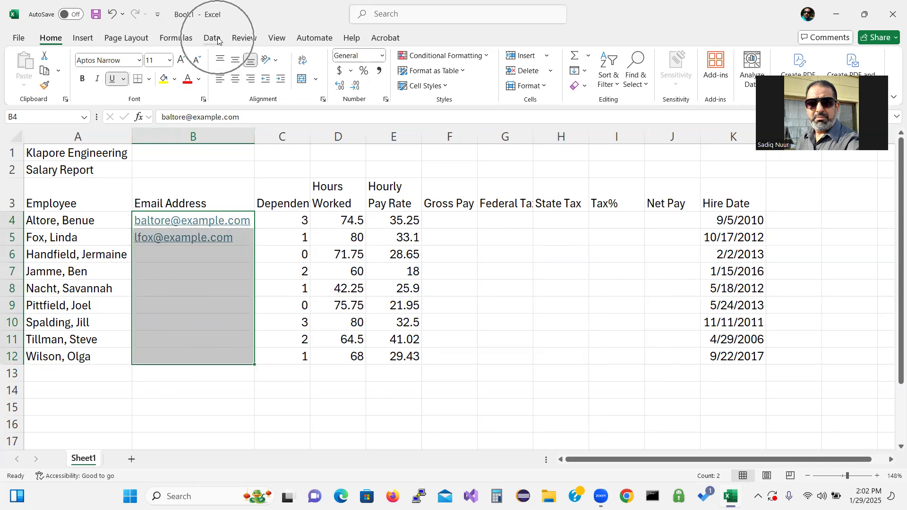
Step: Flash Fill e-mail addresses for rows 6–12 of column B, then AutoFit column B
{"action": "key", "text": "ctrl+q"}
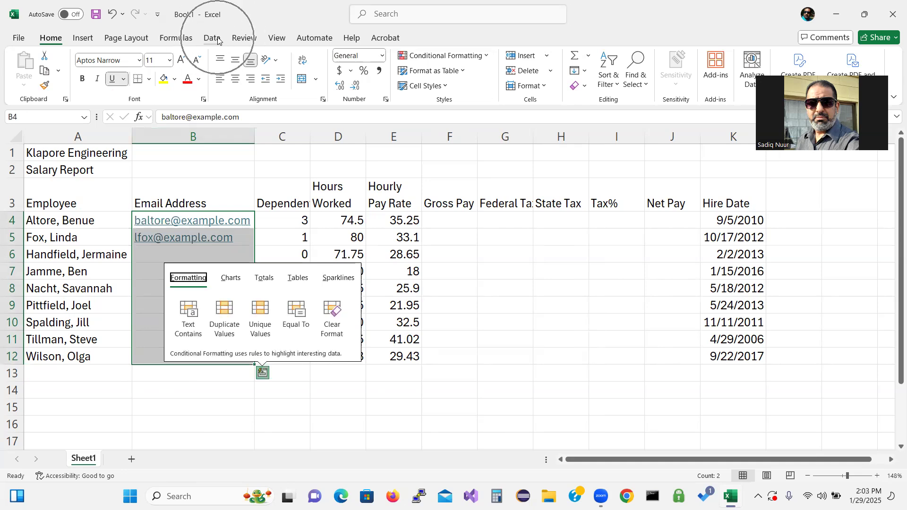
{"action": "left_click", "coordinate": [218, 41]}
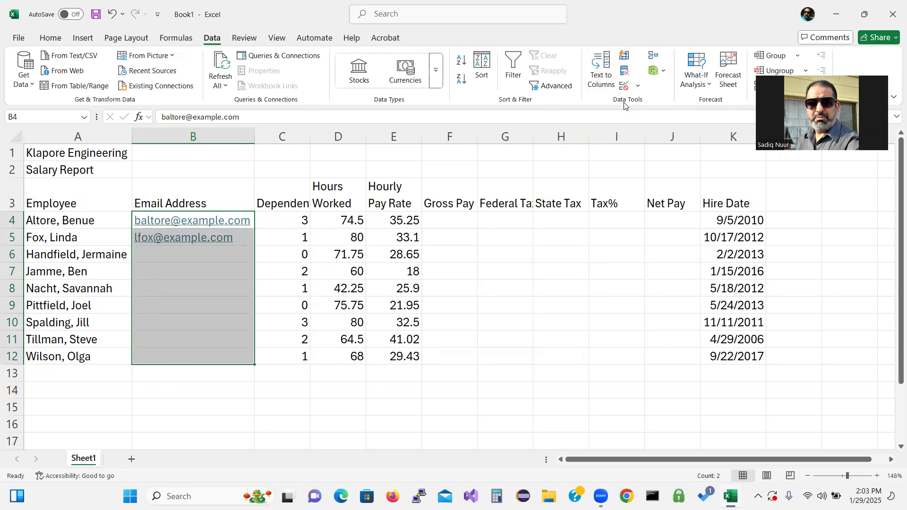
{"action": "key", "text": "ctrl+q"}
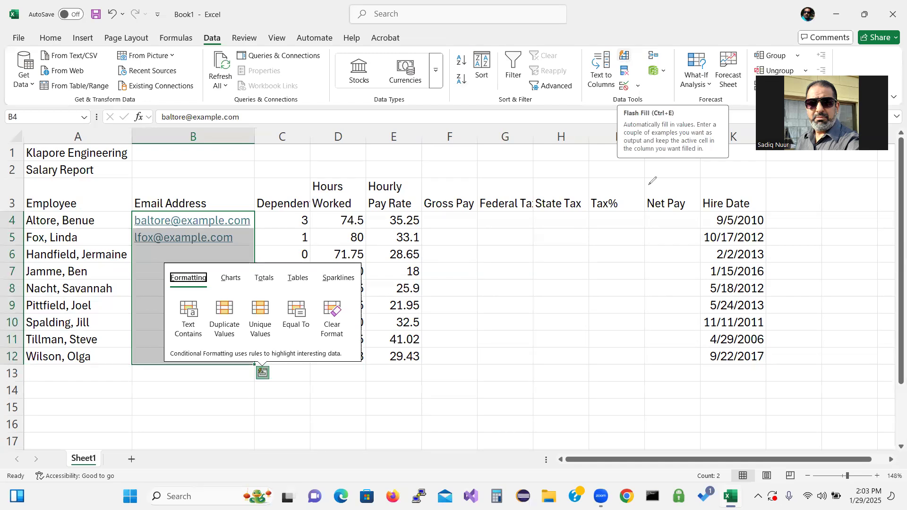
{"action": "mouse_move", "coordinate": [623, 274]}
{"action": "left_mouse_down"}
{"action": "mouse_move", "coordinate": [623, 68]}
{"action": "mouse_move", "coordinate": [611, 52]}
{"action": "mouse_move", "coordinate": [636, 38]}
{"action": "mouse_move", "coordinate": [644, 59]}
{"action": "mouse_move", "coordinate": [624, 58]}
{"action": "left_mouse_up"}
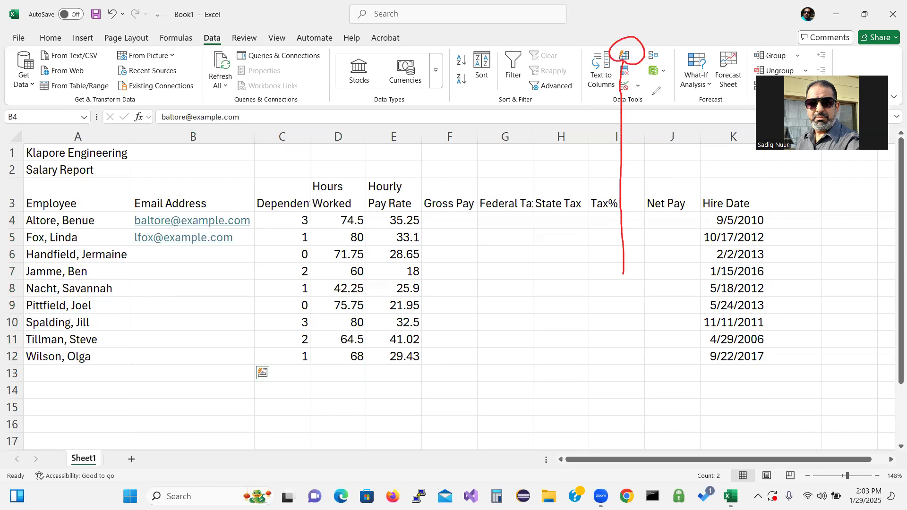
{"action": "mouse_move", "coordinate": [650, 98]}
{"action": "left_mouse_down"}
{"action": "mouse_move", "coordinate": [632, 86]}
{"action": "mouse_move", "coordinate": [601, 91]}
{"action": "mouse_move", "coordinate": [612, 112]}
{"action": "mouse_move", "coordinate": [648, 108]}
{"action": "mouse_move", "coordinate": [651, 92]}
{"action": "left_mouse_up"}
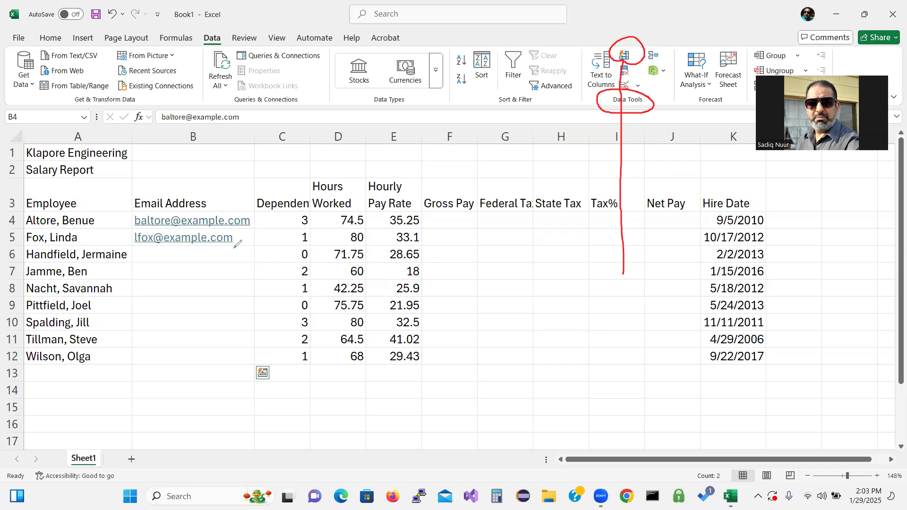
{"action": "left_click", "coordinate": [78, 340]}
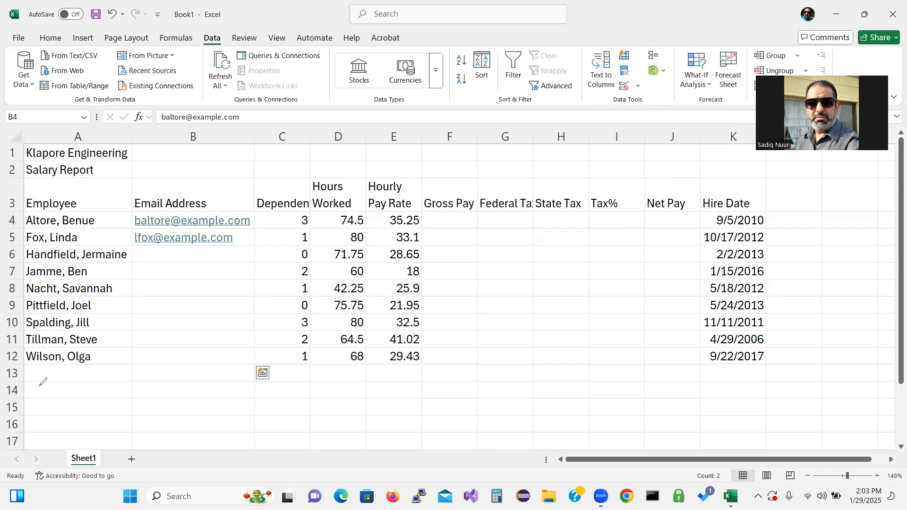
{"action": "left_click", "coordinate": [624, 62]}
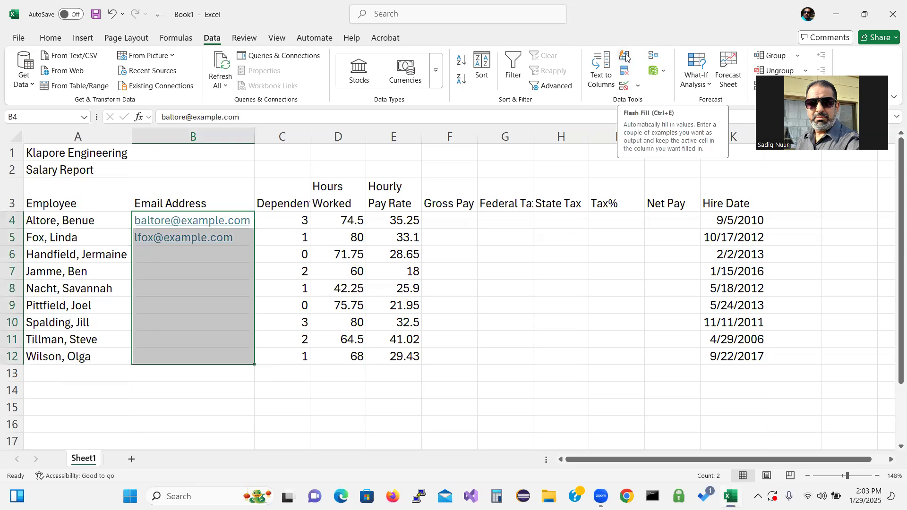
{"action": "left_click", "coordinate": [625, 56]}
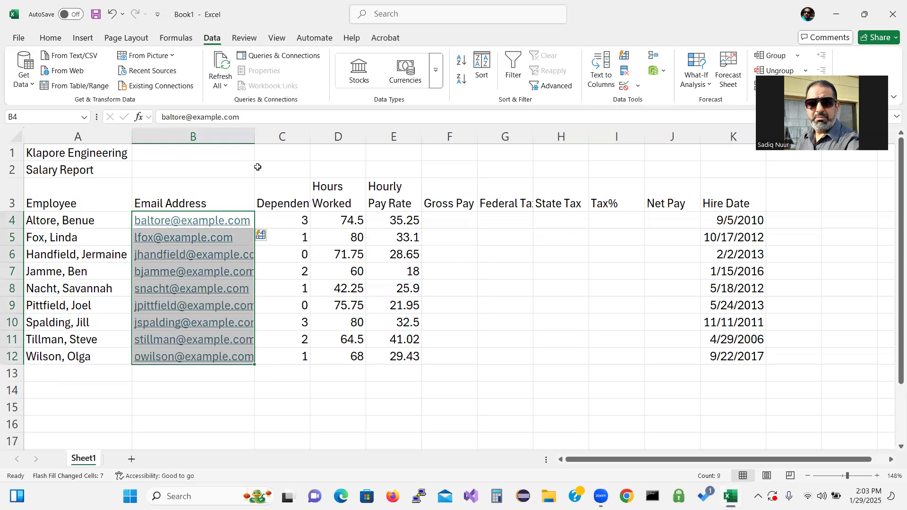
{"action": "double_click", "coordinate": [254, 137]}
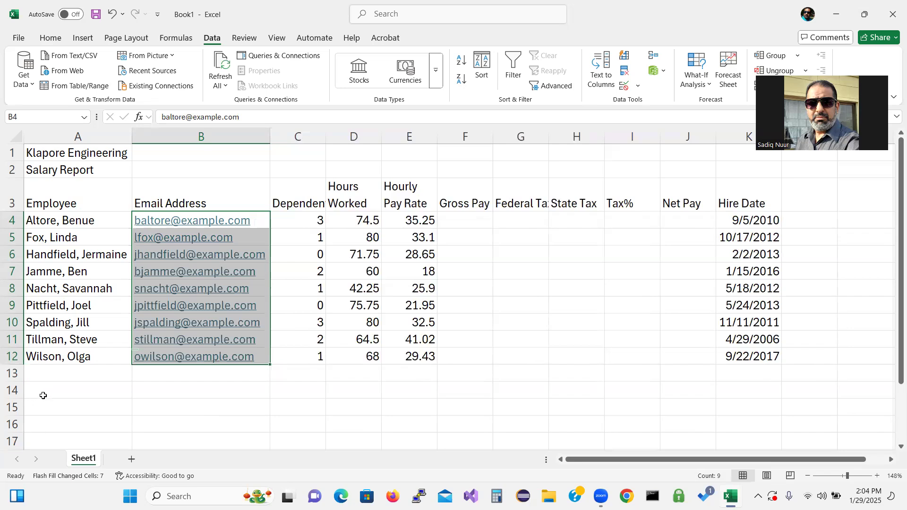
Step: Enter Total, Highest, Lowest and Average in A13:A16, correcting the 'Hihest' typo
{"action": "left_click_drag", "start_coordinate": [42, 395], "coordinate": [52, 373]}
{"action": "left_click", "coordinate": [47, 377]}
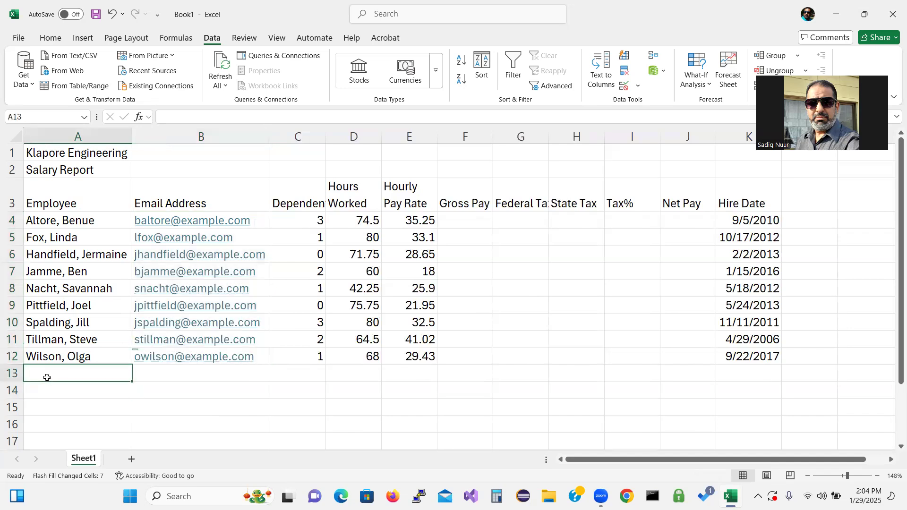
{"action": "type", "text": "Total"}
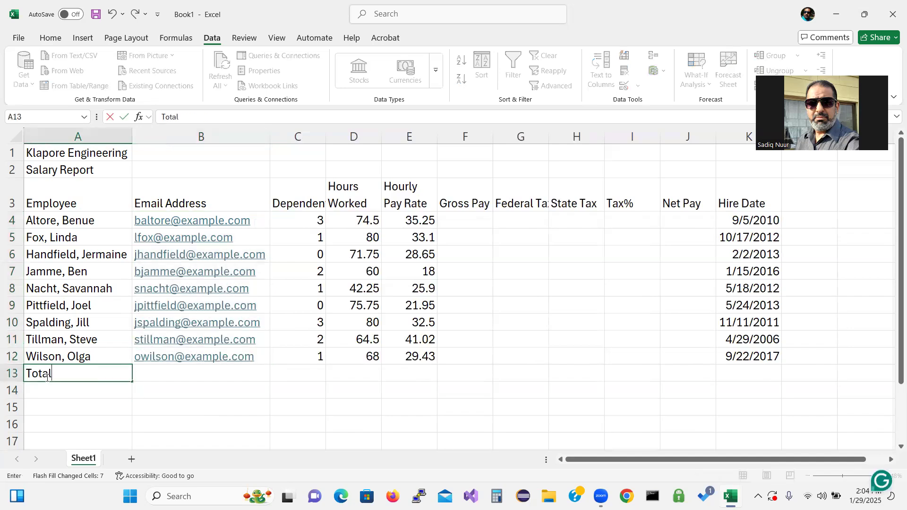
{"action": "key", "text": "Return"}
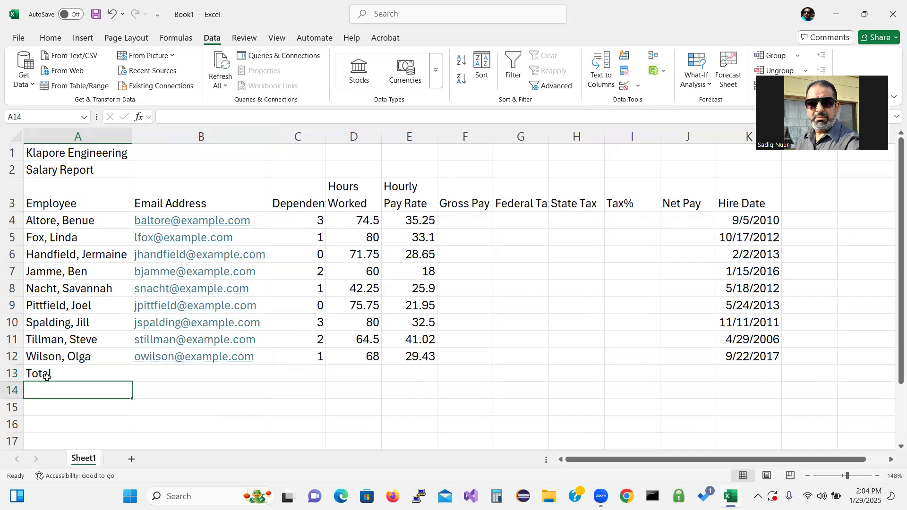
{"action": "type", "text": "Hi"}
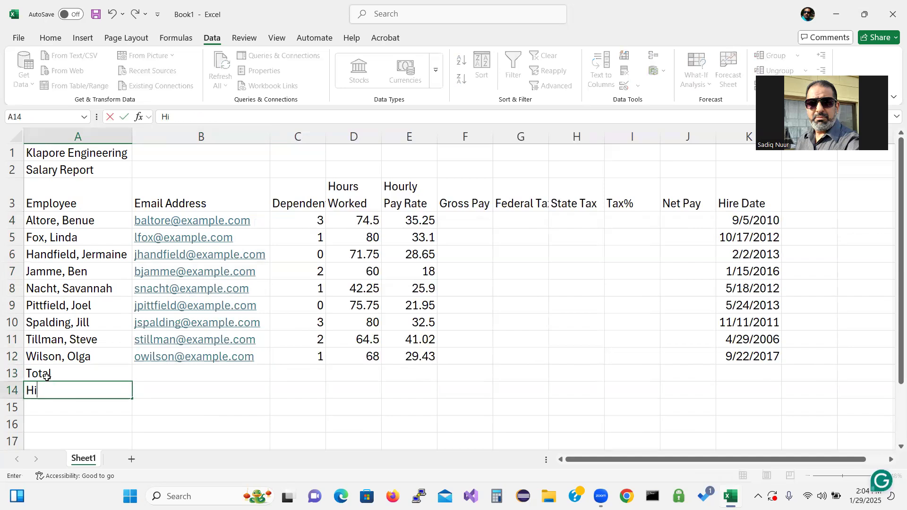
{"action": "type", "text": "hest"}
{"action": "key", "text": "Return"}
{"action": "left_click", "coordinate": [72, 388]}
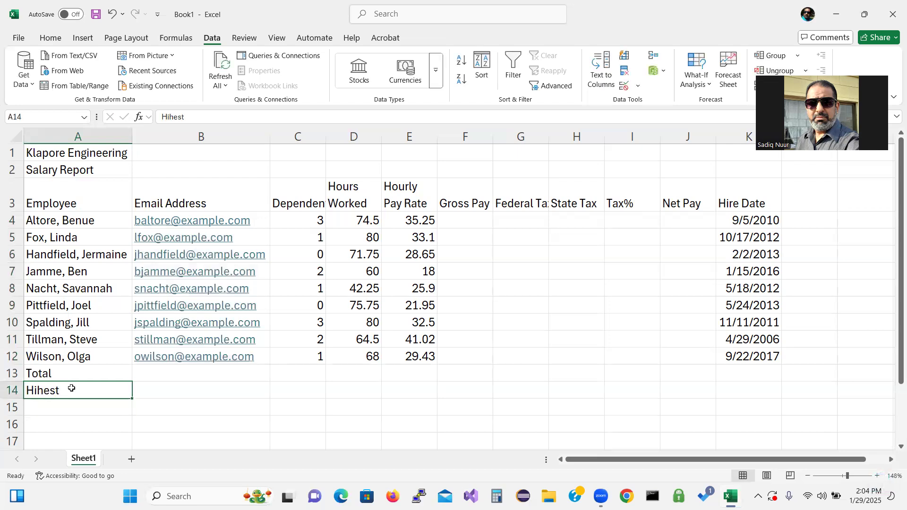
{"action": "type", "text": "Hig"}
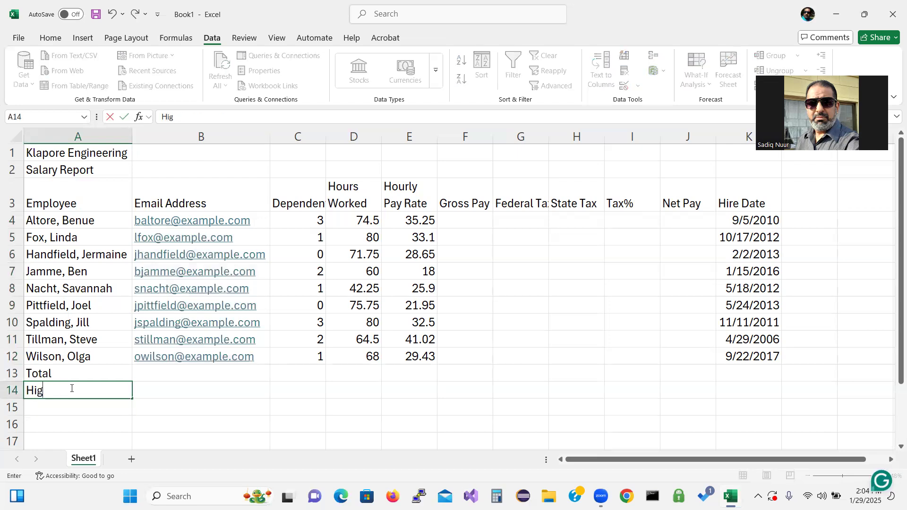
{"action": "type", "text": "hest"}
{"action": "key", "text": "Return"}
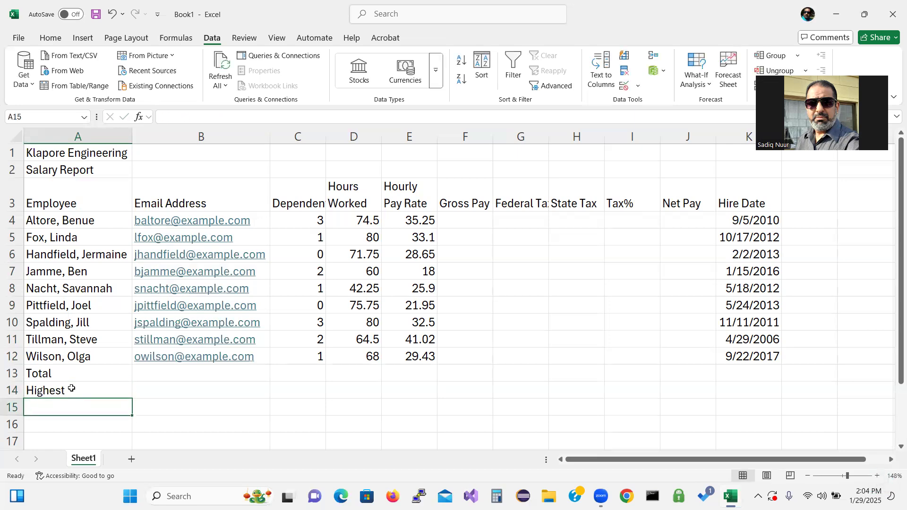
{"action": "type", "text": "Lowest"}
{"action": "key", "text": "Return"}
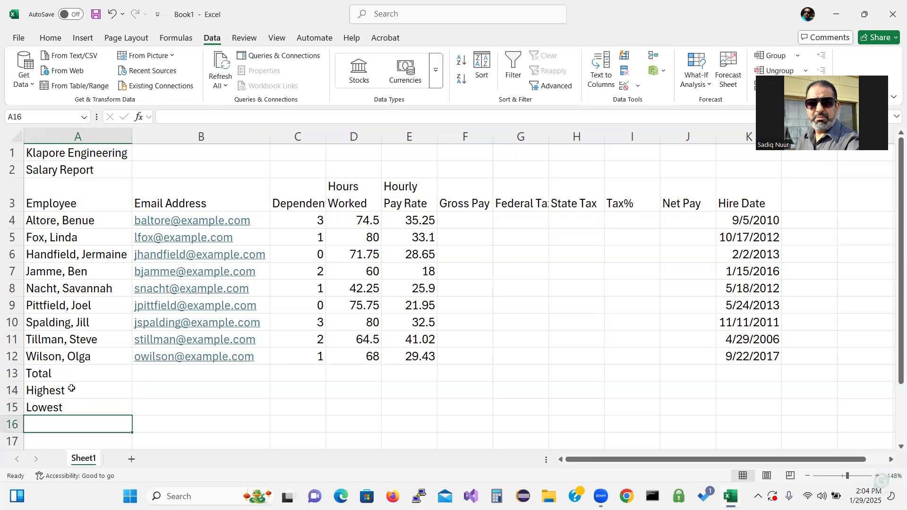
{"action": "type", "text": "Av"}
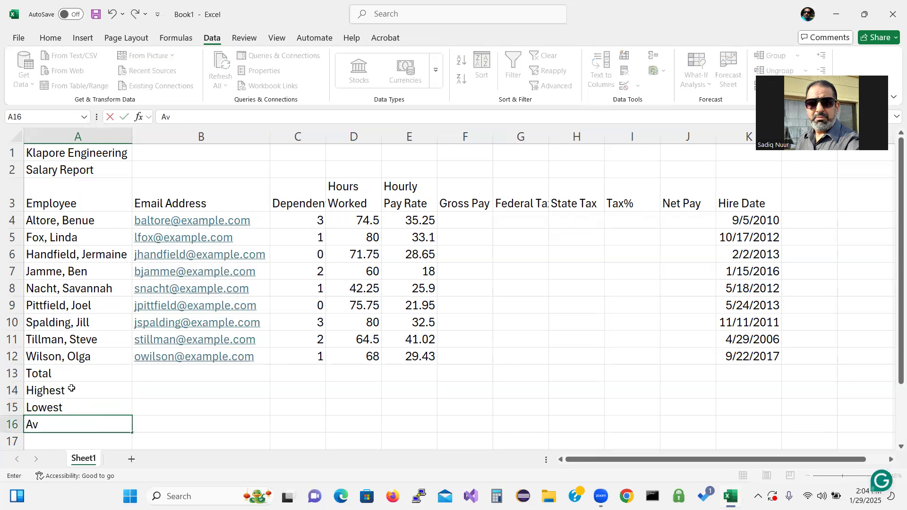
{"action": "type", "text": "erage"}
{"action": "key", "text": "Return"}
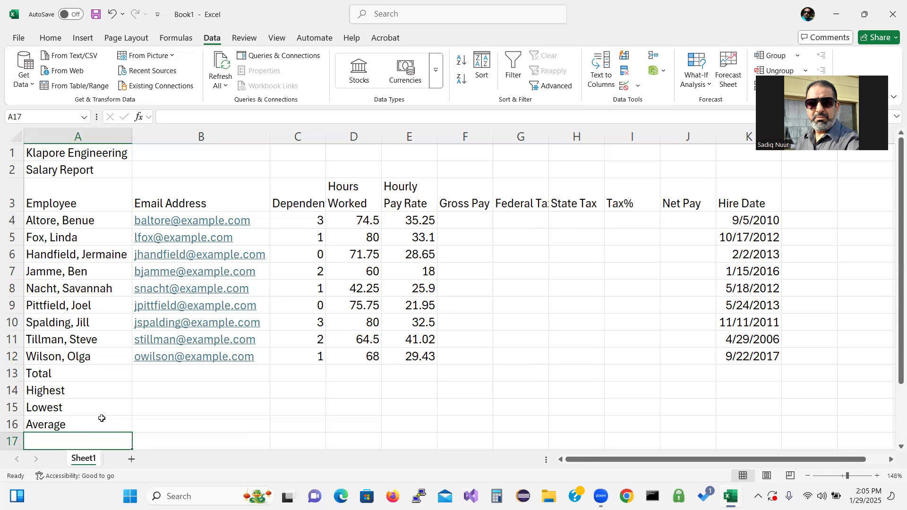
Step: Rename the Sheet1 worksheet to 'Salary Report'
{"action": "key", "text": "ctrl"}
{"action": "key", "text": "ctrl"}
{"action": "key", "text": "ctrl"}
{"action": "key", "text": "ctrl"}
{"action": "key", "text": "ctrl"}
{"action": "key", "text": "ctrl"}
{"action": "key", "text": "ctrl"}
{"action": "double_click", "coordinate": [85, 460]}
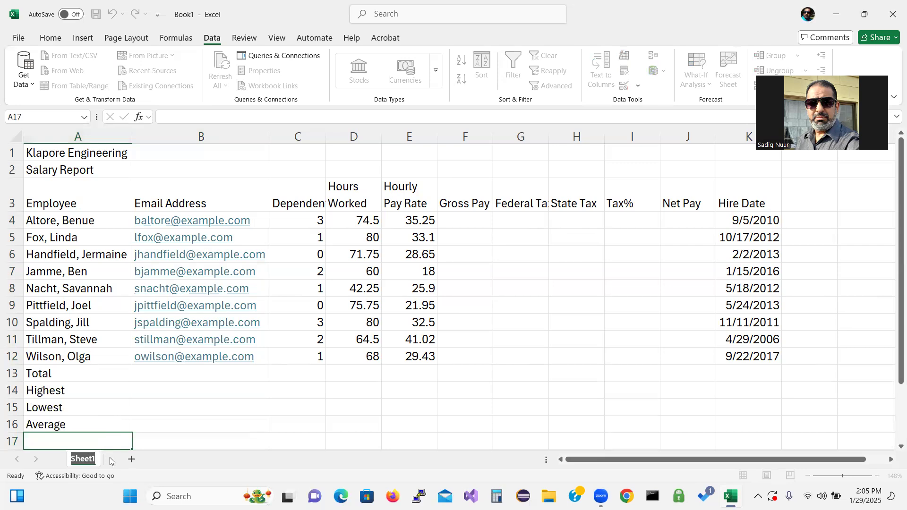
{"action": "type", "text": "Sa"}
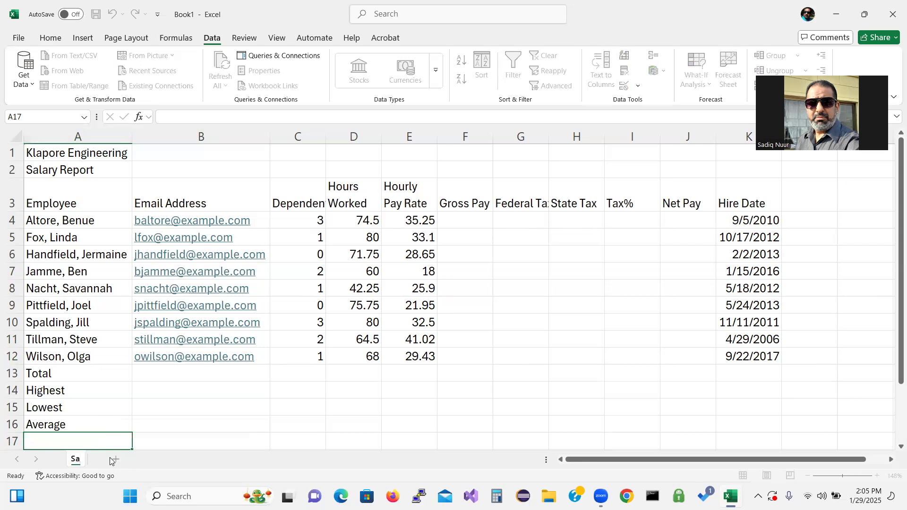
{"action": "type", "text": "lary Report"}
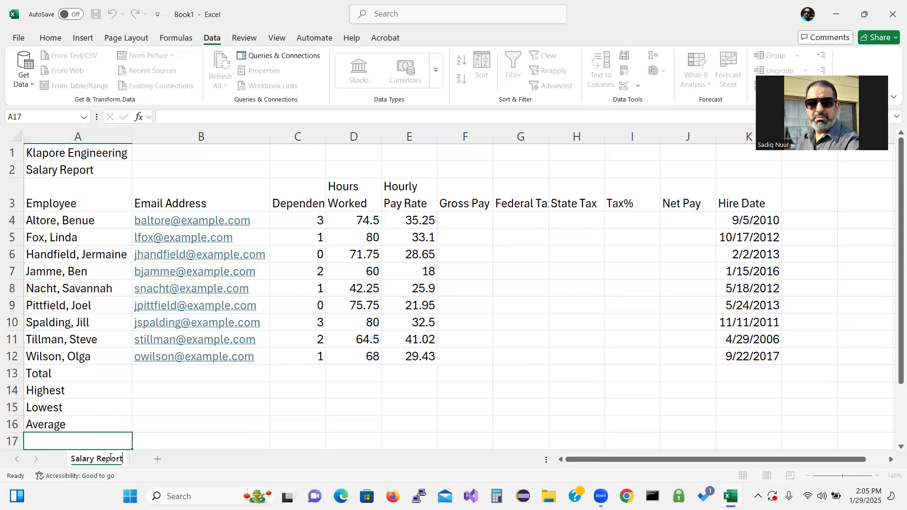
{"action": "key", "text": "Return"}
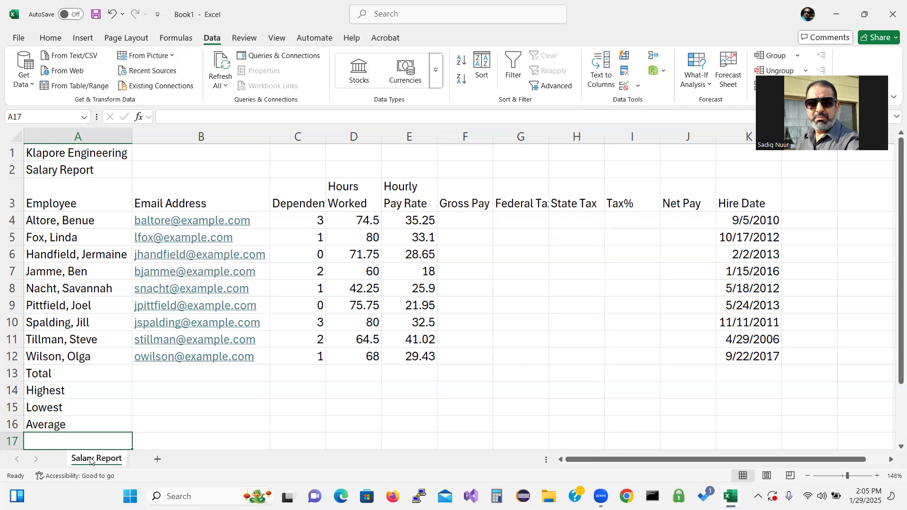
Step: Give the Salary Report sheet tab a dark tab colour
{"action": "right_click", "coordinate": [91, 460]}
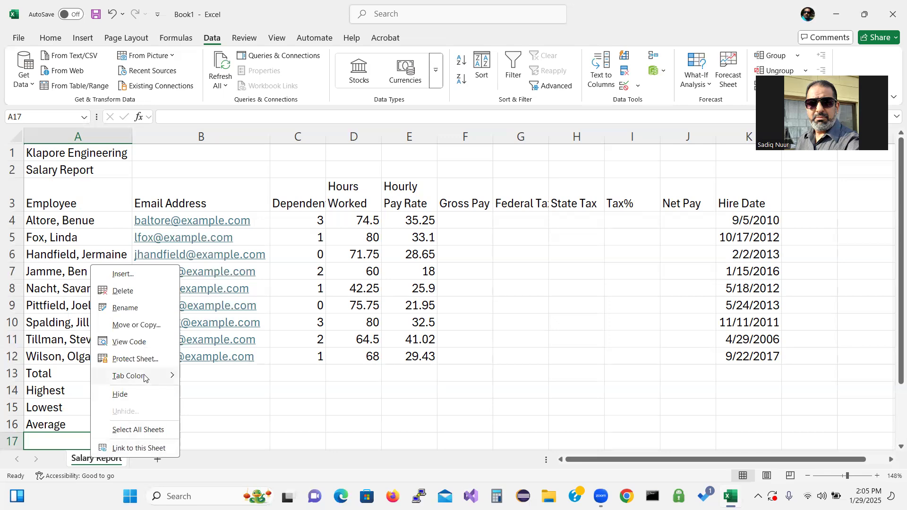
{"action": "mouse_move", "coordinate": [144, 378]}
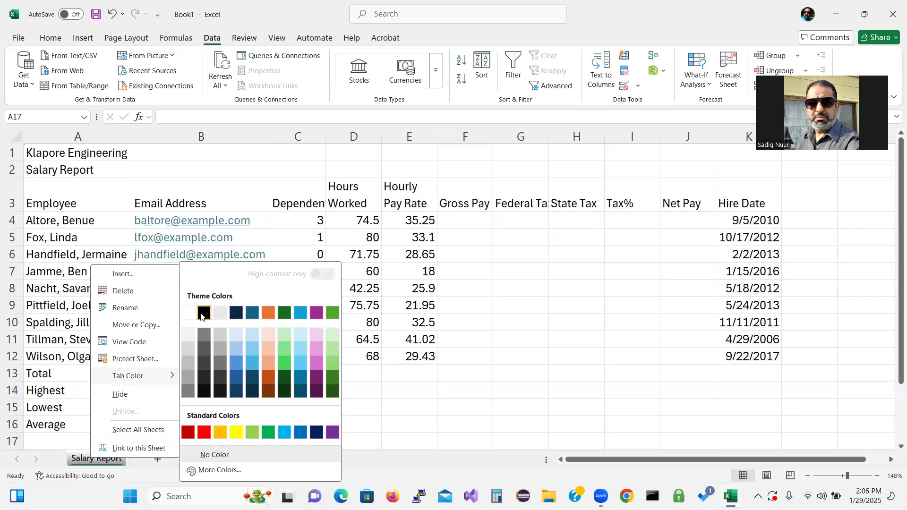
{"action": "left_click", "coordinate": [253, 313]}
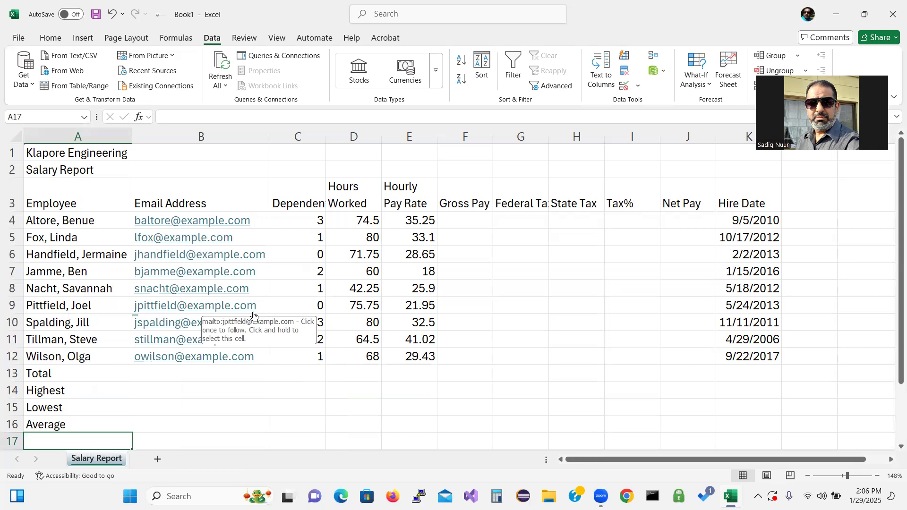
Step: In Save As, create and open a new 'Excel Lecture' folder on the Desktop
{"action": "left_click", "coordinate": [18, 39]}
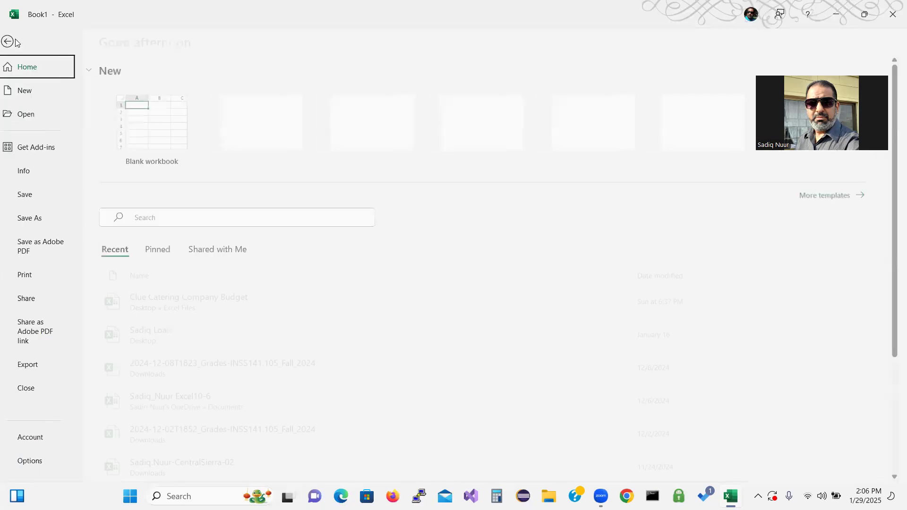
{"action": "left_click", "coordinate": [37, 197]}
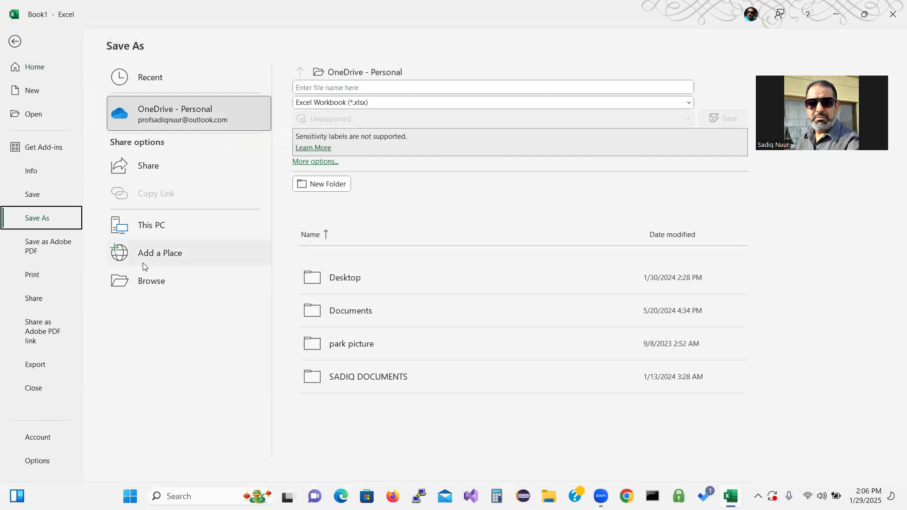
{"action": "left_click", "coordinate": [152, 281]}
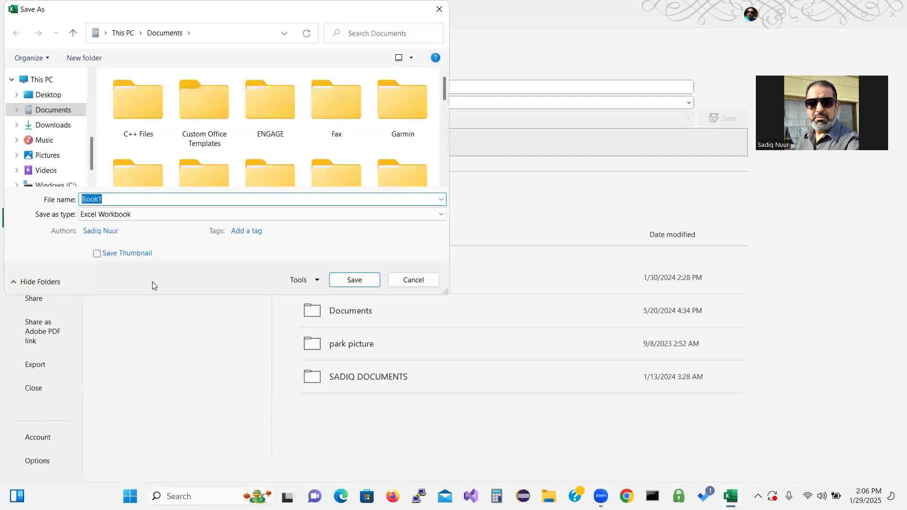
{"action": "left_click", "coordinate": [55, 95]}
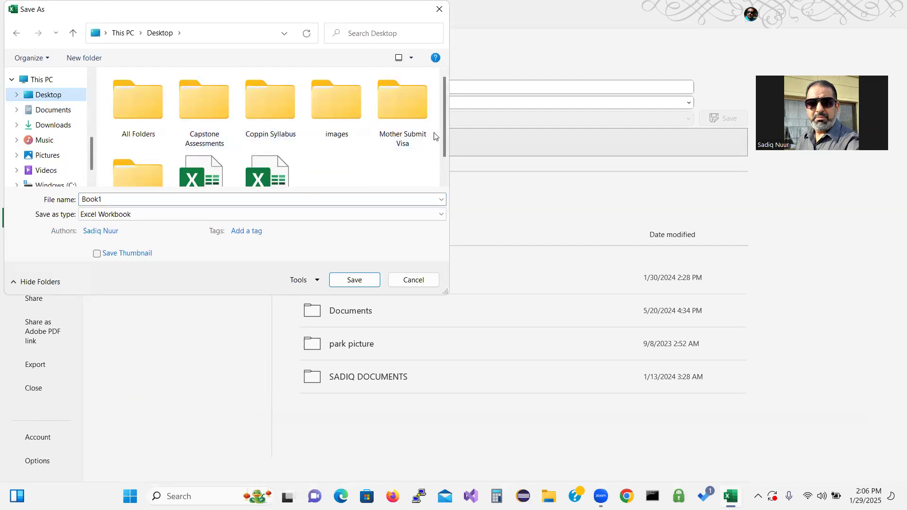
{"action": "left_click_drag", "start_coordinate": [443, 134], "coordinate": [441, 161]}
{"action": "double_click", "coordinate": [111, 201]}
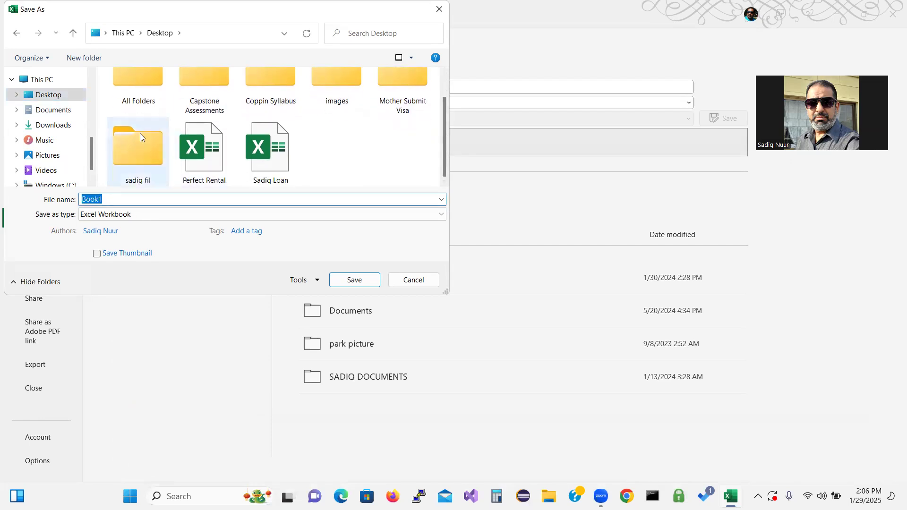
{"action": "left_click", "coordinate": [76, 62]}
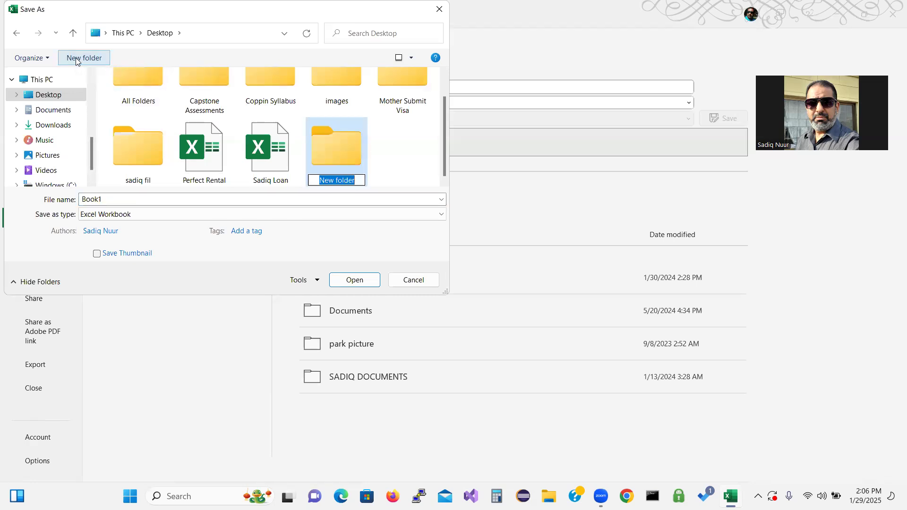
{"action": "type", "text": "Exce"}
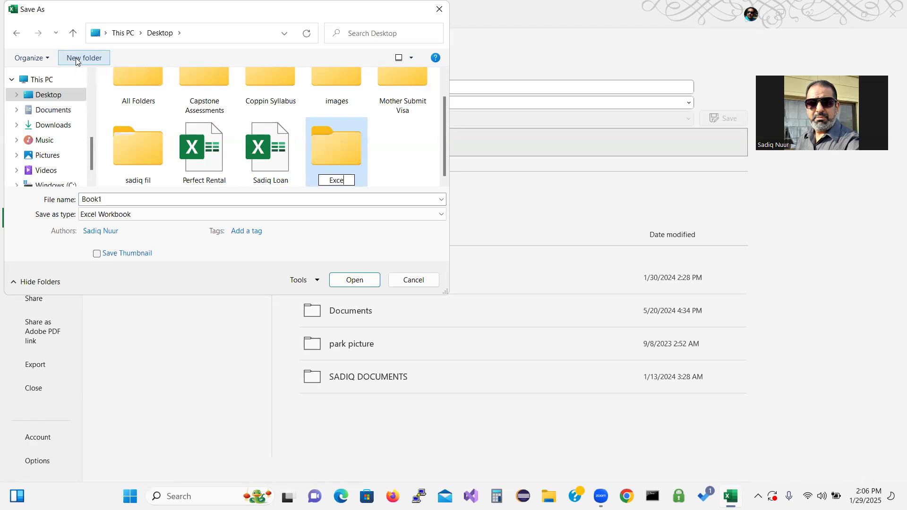
{"action": "type", "text": "l Lecture"}
{"action": "key", "text": "Return"}
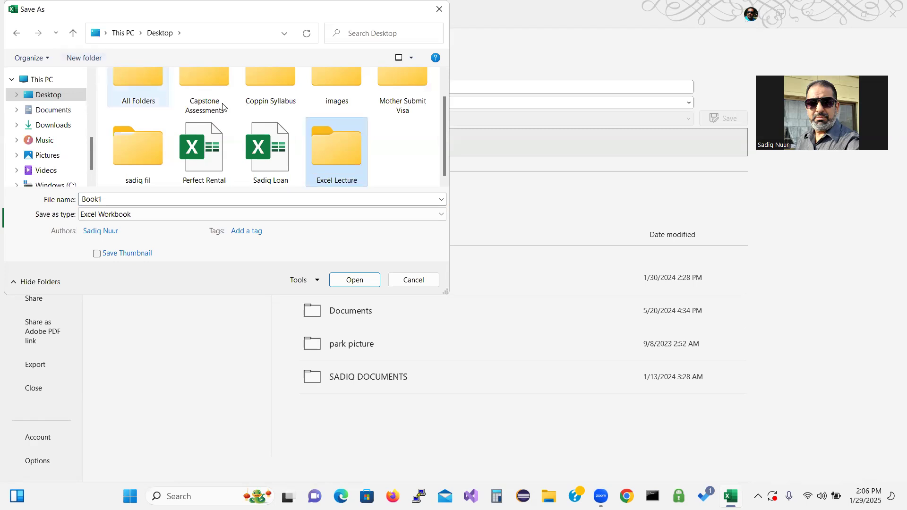
{"action": "double_click", "coordinate": [337, 150]}
Step: Save the workbook there as SC_EX_2_Klapore
{"action": "double_click", "coordinate": [122, 200]}
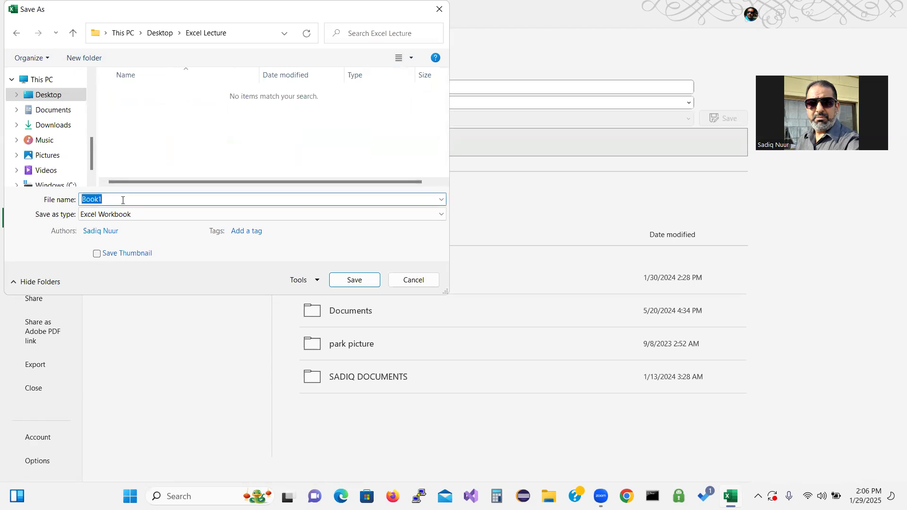
{"action": "type", "text": "SC_EX_2_Klapore"}
{"action": "left_click", "coordinate": [202, 38]}
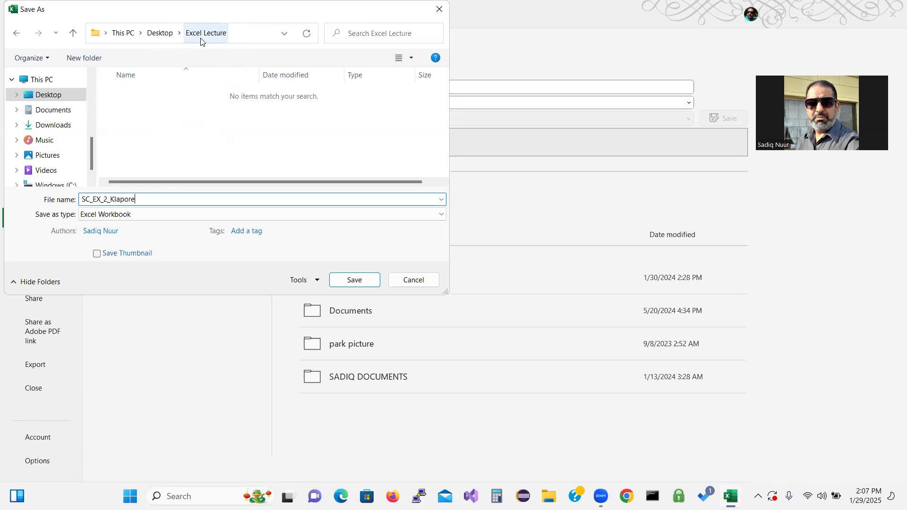
{"action": "left_click", "coordinate": [345, 279]}
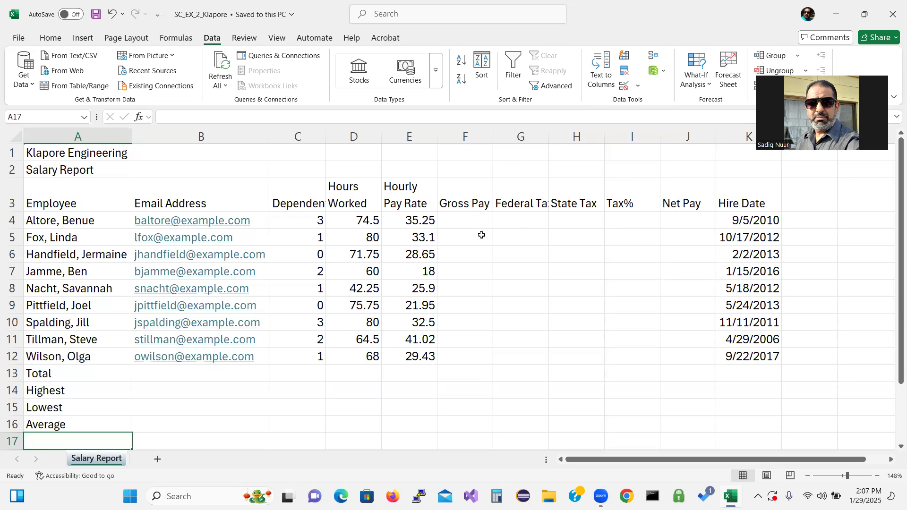
Step: Enter =D4*E4 in F4 so Gross Pay shows 2626.13
{"action": "left_click", "coordinate": [469, 221]}
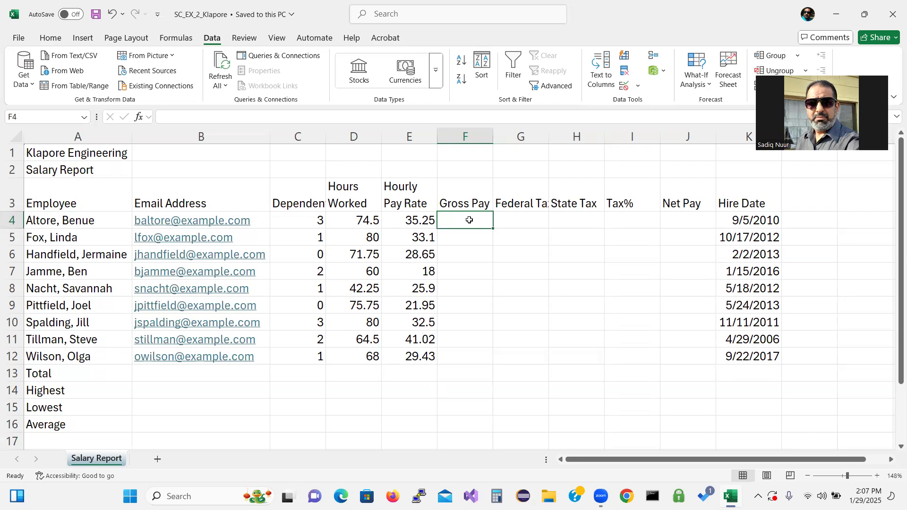
{"action": "type", "text": "="}
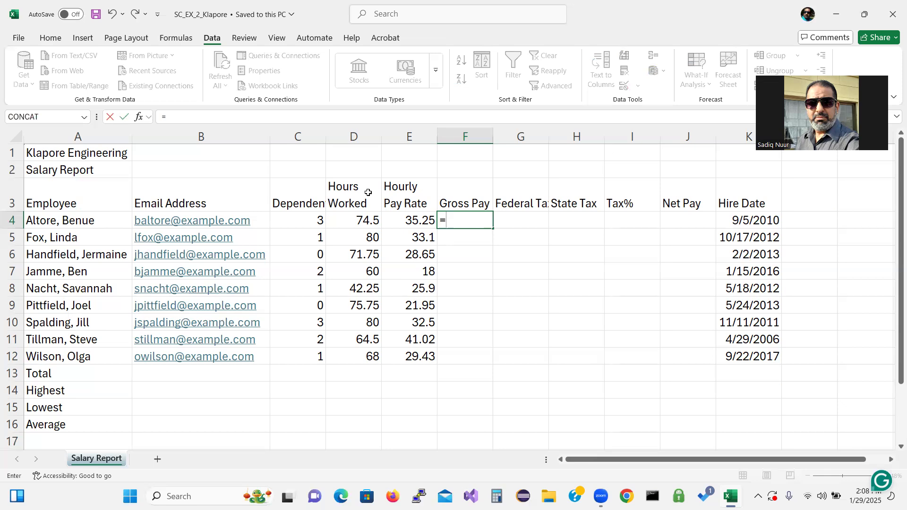
{"action": "left_click", "coordinate": [364, 221]}
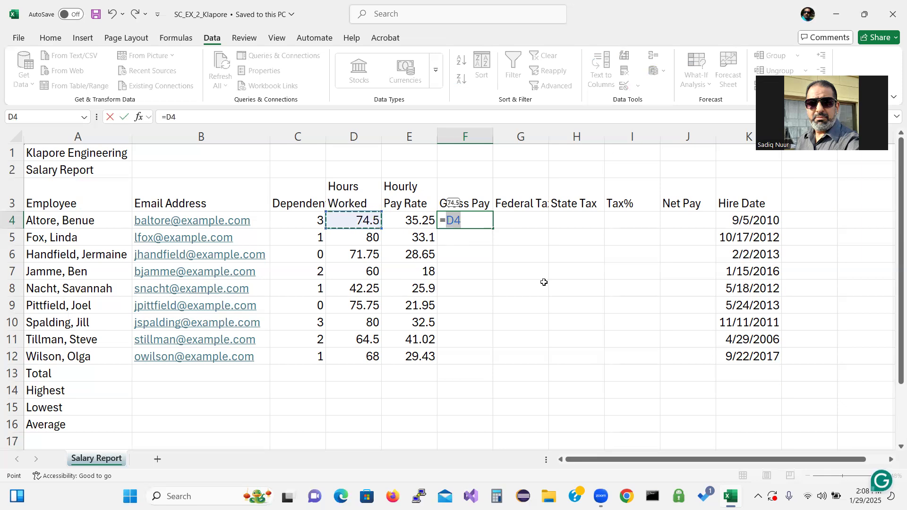
{"action": "type", "text": "*"}
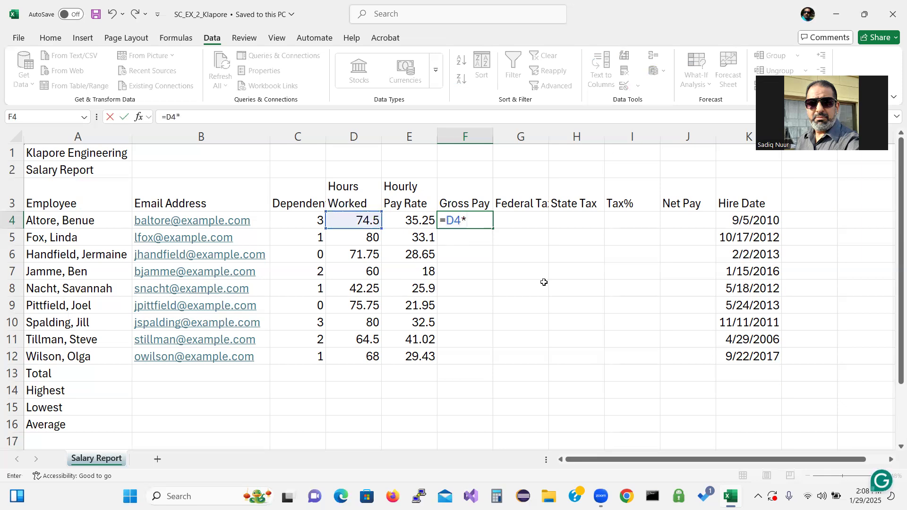
{"action": "left_click", "coordinate": [408, 222]}
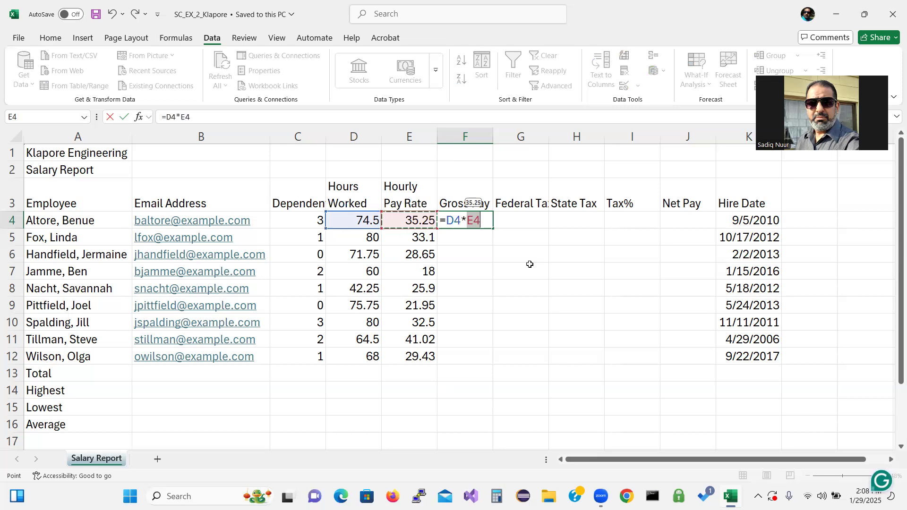
{"action": "key", "text": "Return"}
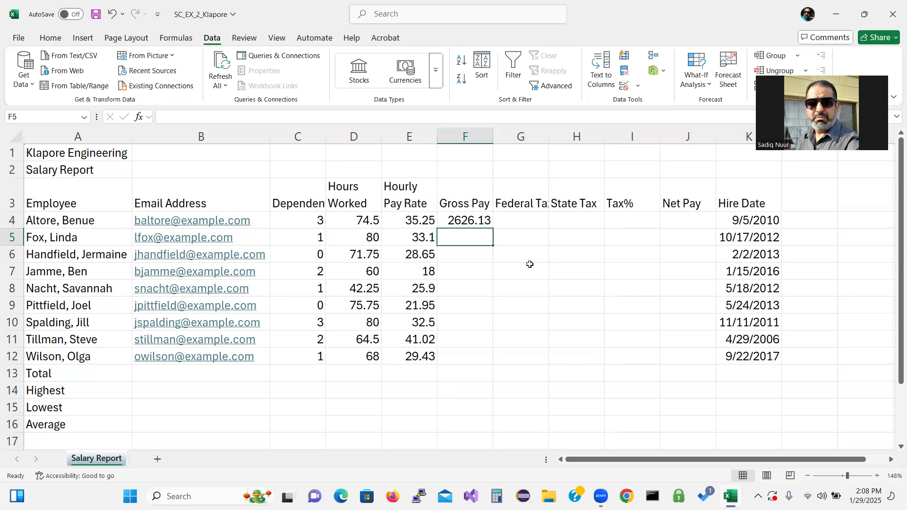
Step: Enter =0.26*(F4-C4*22.16) in G4 so Federal Tax shows 665.508
{"action": "left_click", "coordinate": [526, 222]}
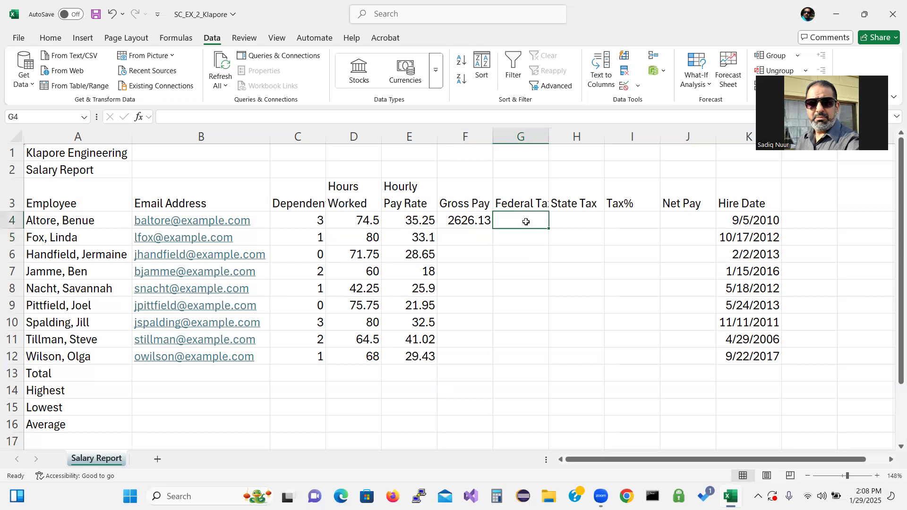
{"action": "type", "text": "=0"}
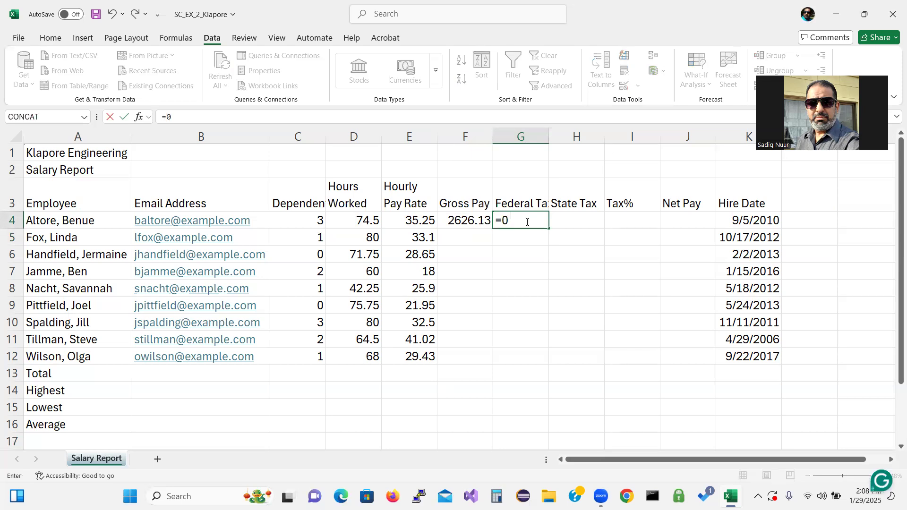
{"action": "type", "text": ".26*("}
{"action": "type", "text": "f"}
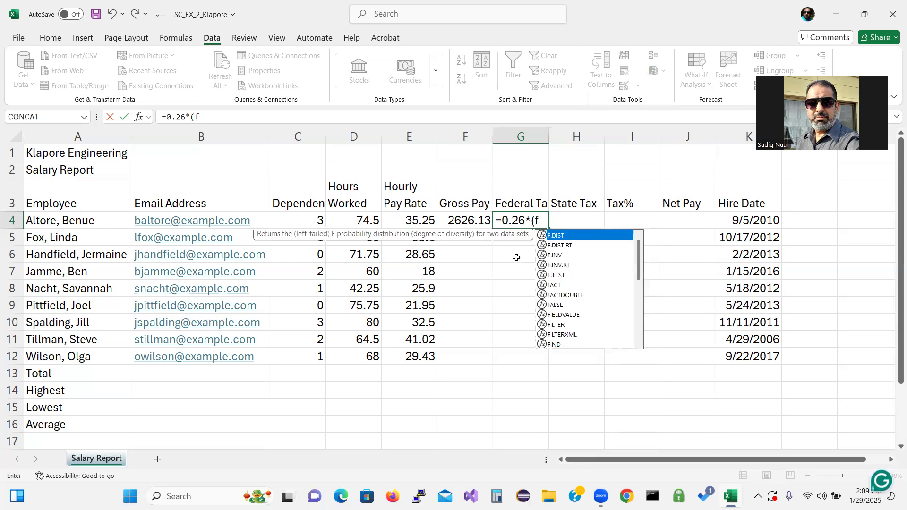
{"action": "type", "text": "4-C4"}
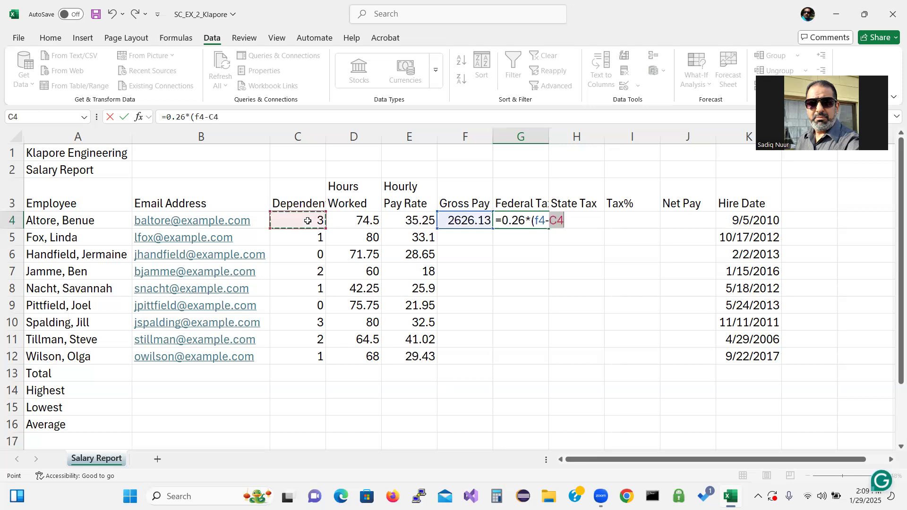
{"action": "left_click", "coordinate": [308, 220]}
{"action": "type", "text": "*"}
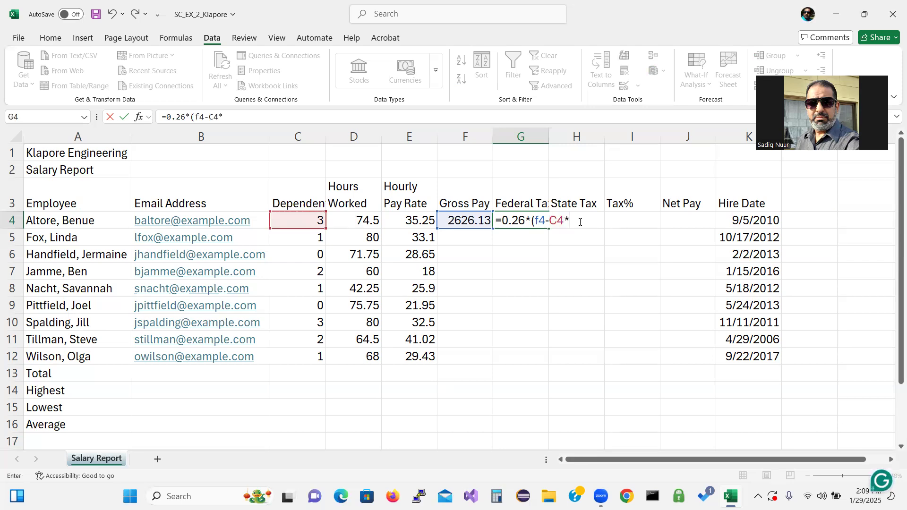
{"action": "type", "text": "22.16)"}
{"action": "key", "text": "Return"}
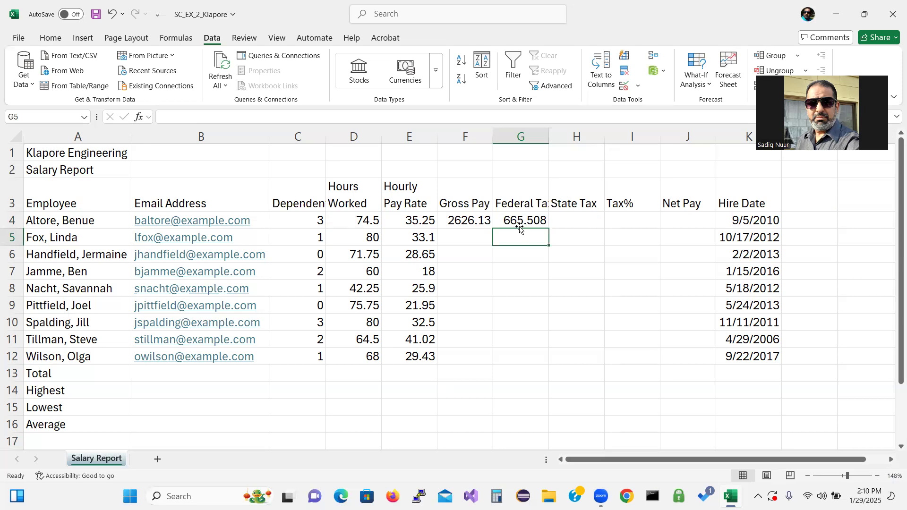
Step: Enter =0.055*F4 in H4 so State Tax shows 144.437
{"action": "right_click", "coordinate": [570, 222]}
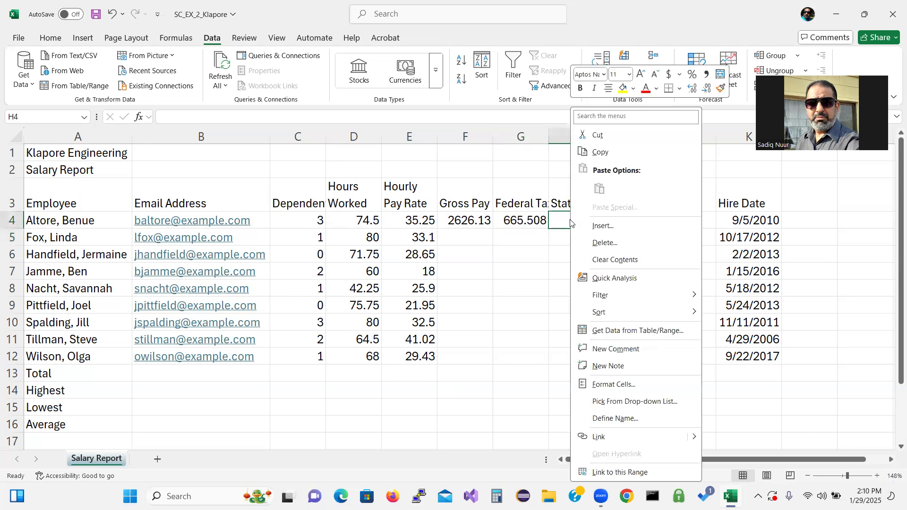
{"action": "left_click", "coordinate": [570, 220]}
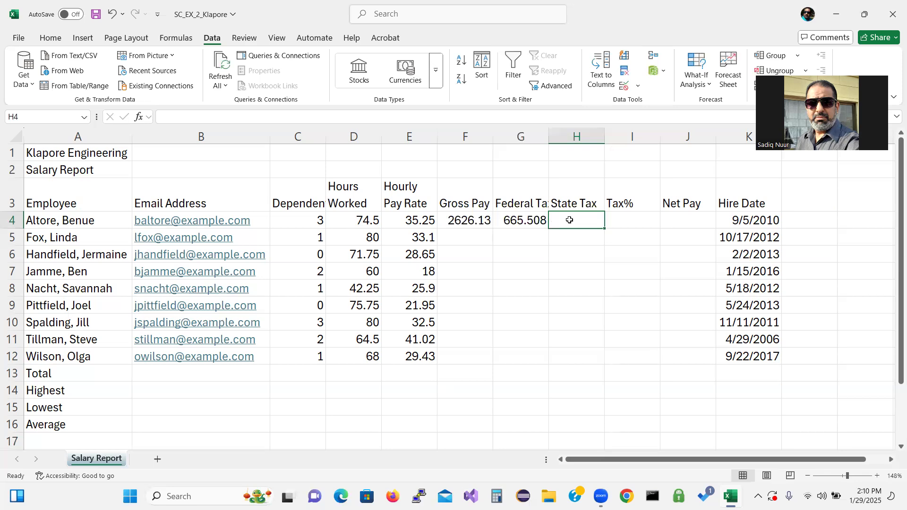
{"action": "type", "text": "="}
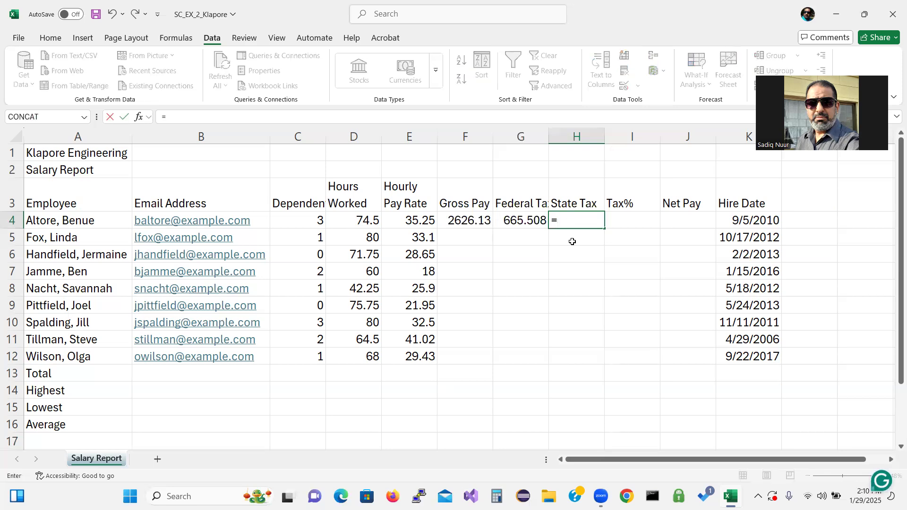
{"action": "type", "text": "0.055*"}
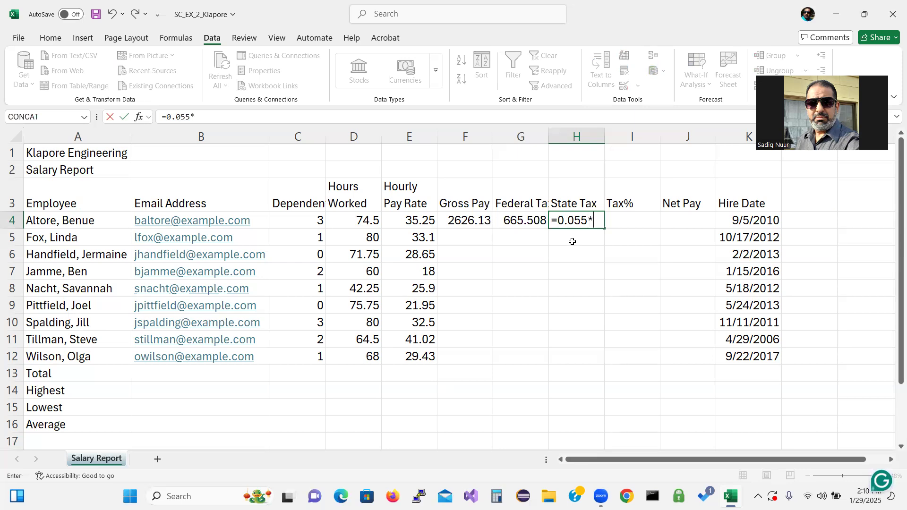
{"action": "left_click", "coordinate": [463, 221]}
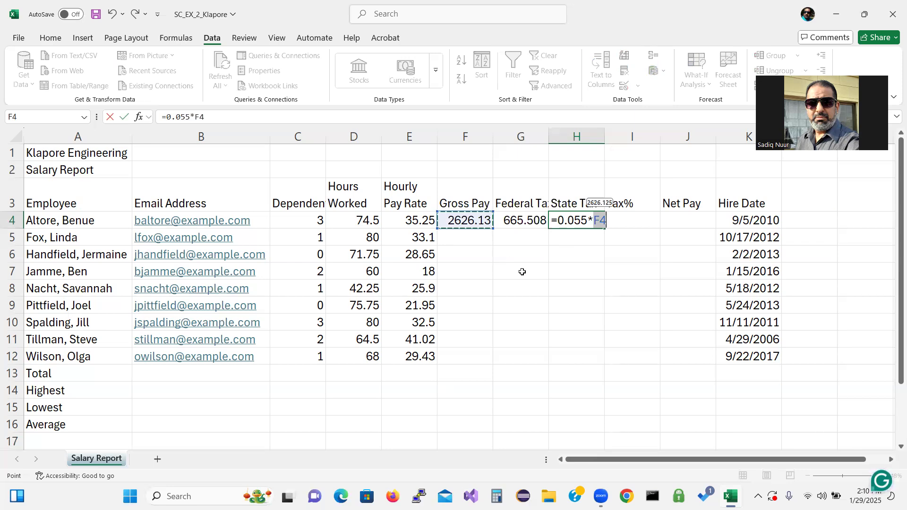
{"action": "key", "text": "Return"}
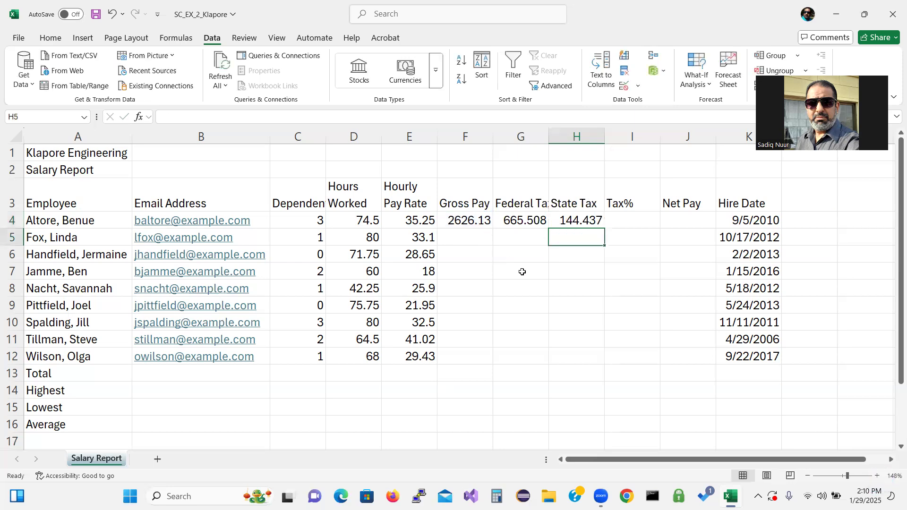
{"action": "left_click", "coordinate": [631, 224]}
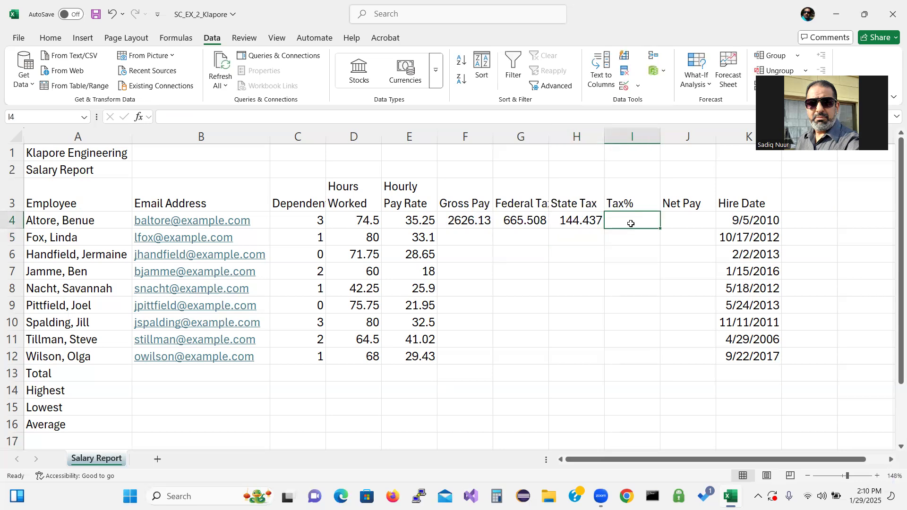
Step: Enter the formula =(G4+H4)/F4 in I4 so Tax% shows 0.30842
{"action": "type", "text": "=("}
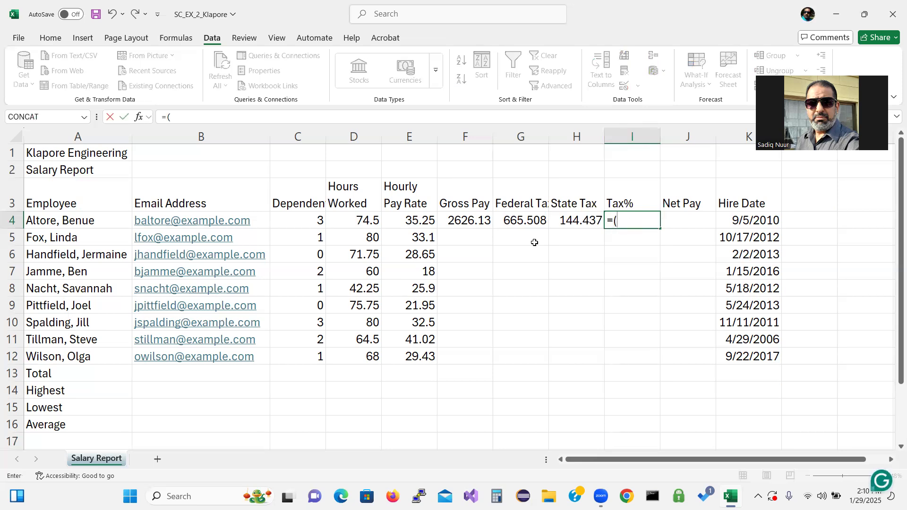
{"action": "left_click", "coordinate": [515, 222]}
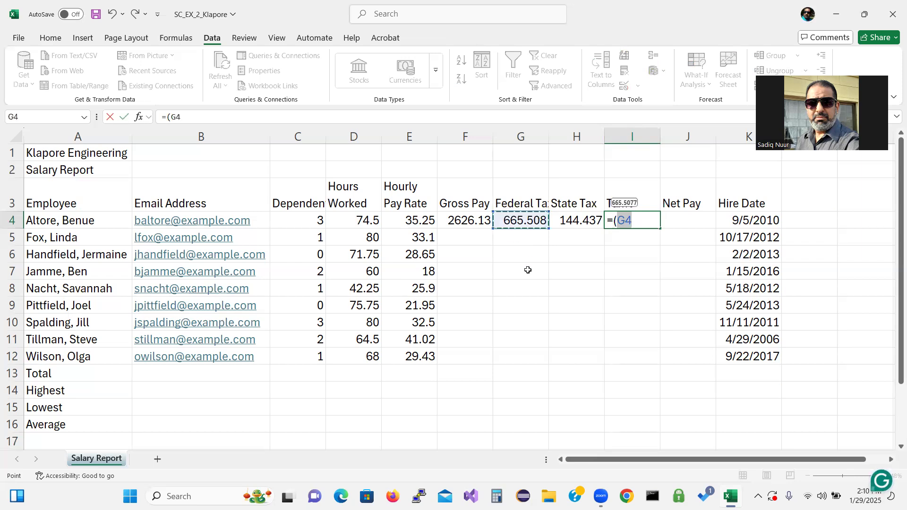
{"action": "type", "text": "+"}
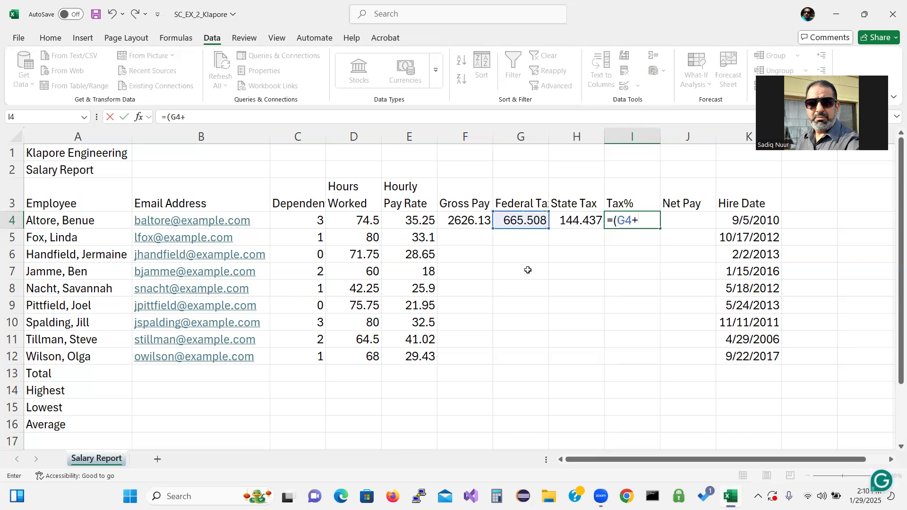
{"action": "left_click", "coordinate": [577, 220]}
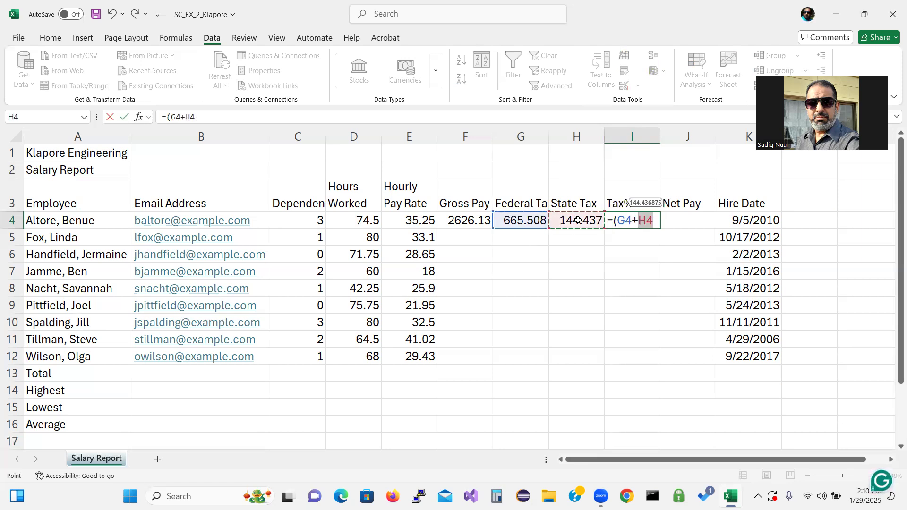
{"action": "type", "text": ")"}
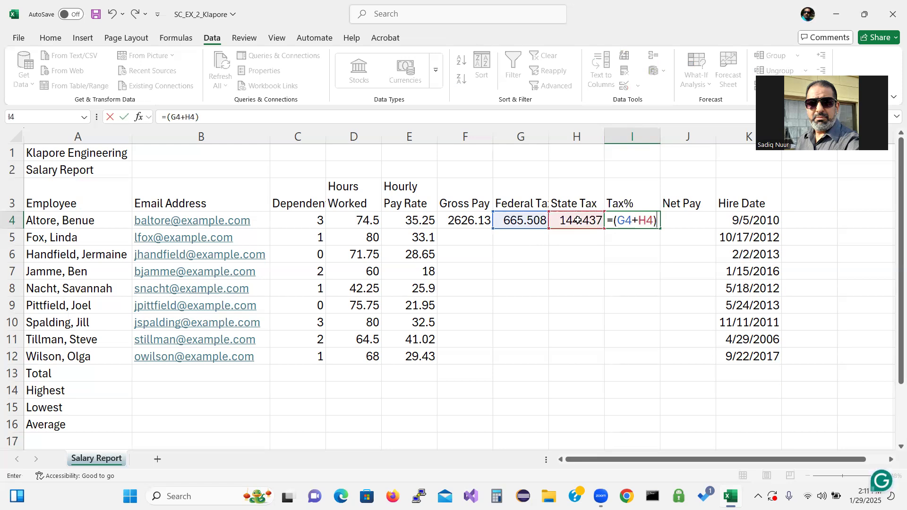
{"action": "type", "text": "/"}
{"action": "left_click", "coordinate": [457, 221]}
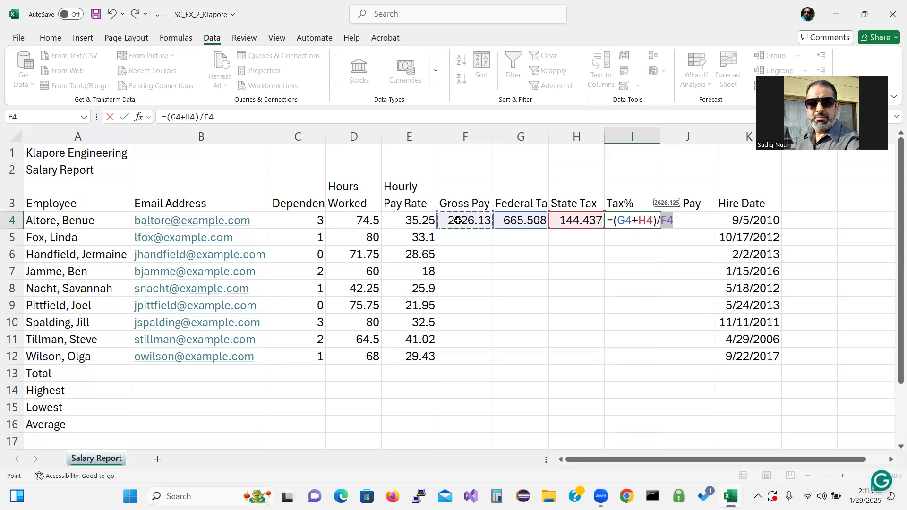
{"action": "key", "text": "Return"}
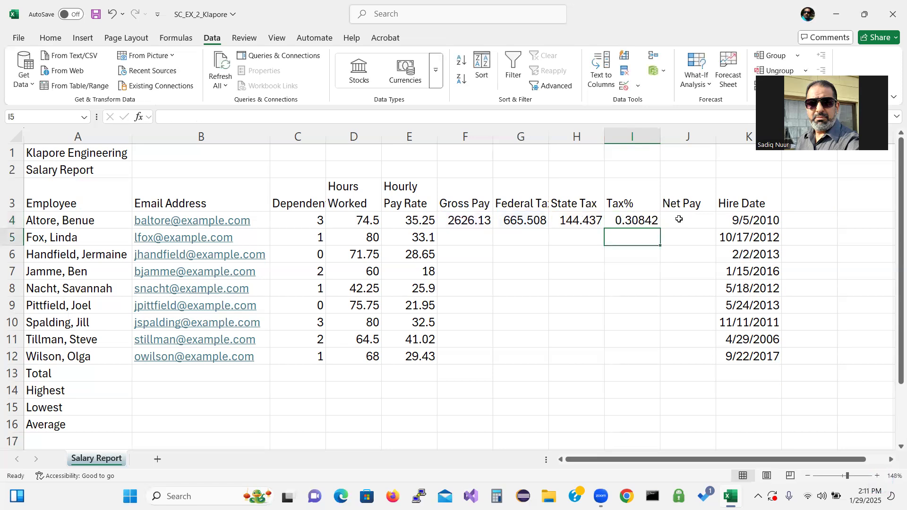
{"action": "left_click", "coordinate": [679, 219]}
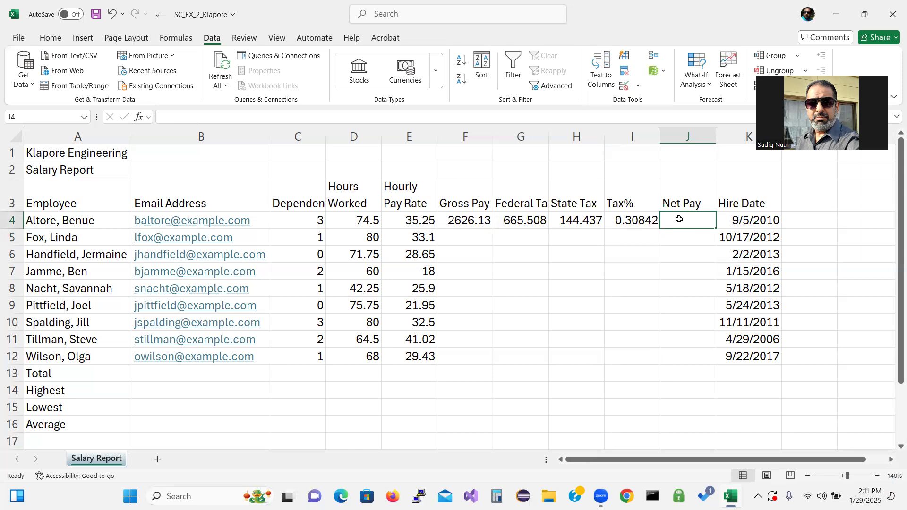
Step: Enter the formula =F4-(G4+H4) in J4 so Net Pay shows 1816.18
{"action": "type", "text": "="}
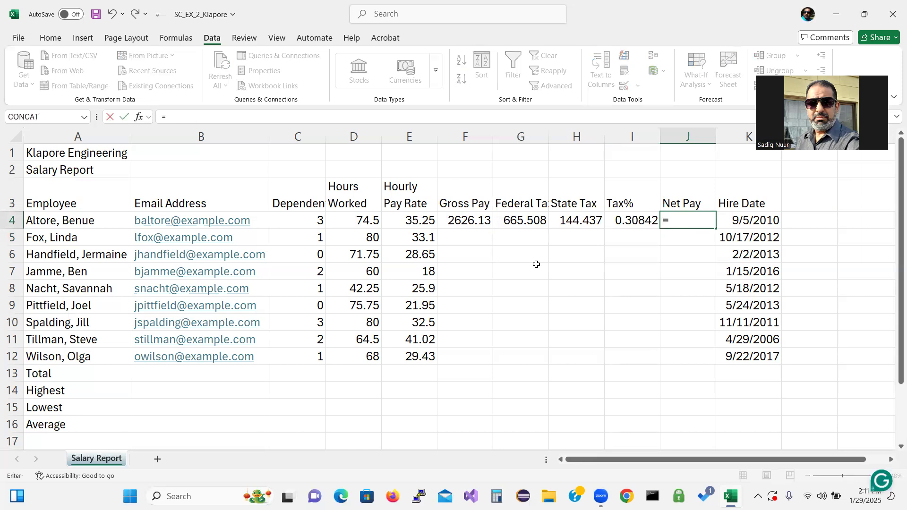
{"action": "left_click", "coordinate": [465, 220]}
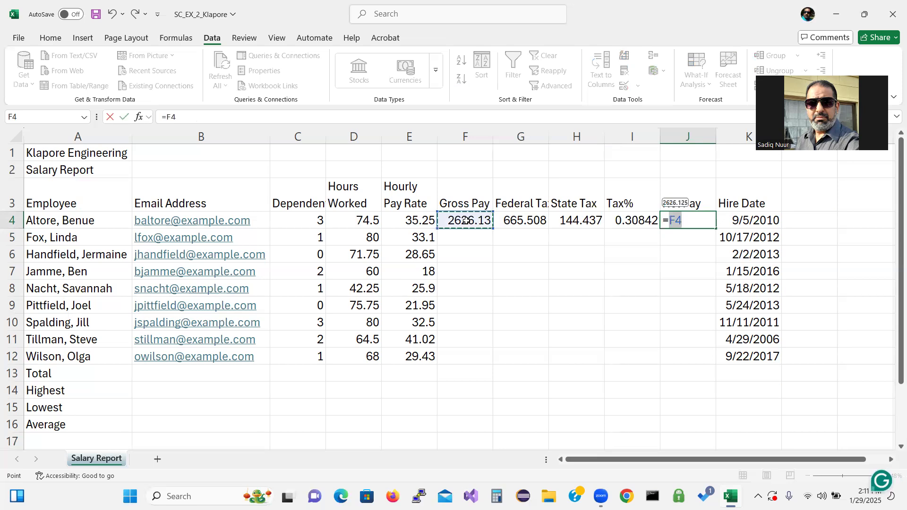
{"action": "type", "text": "-"}
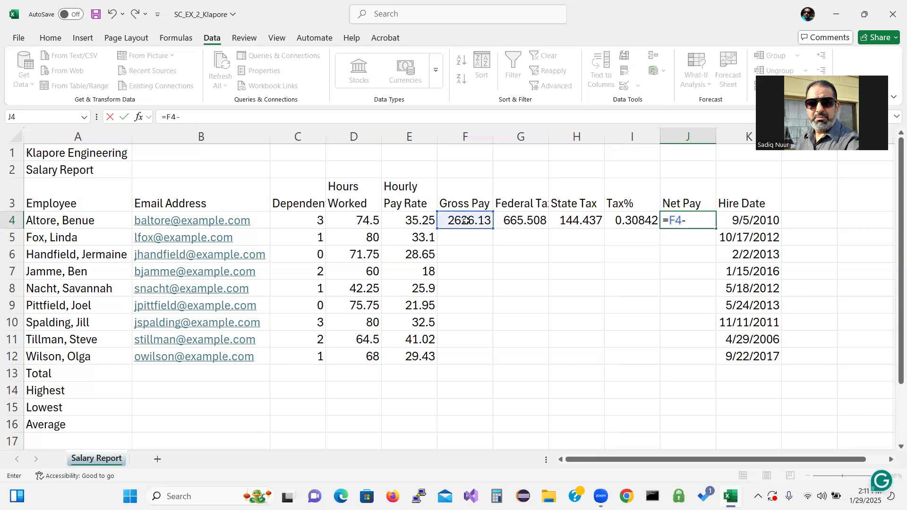
{"action": "type", "text": "("}
{"action": "left_click", "coordinate": [518, 222]}
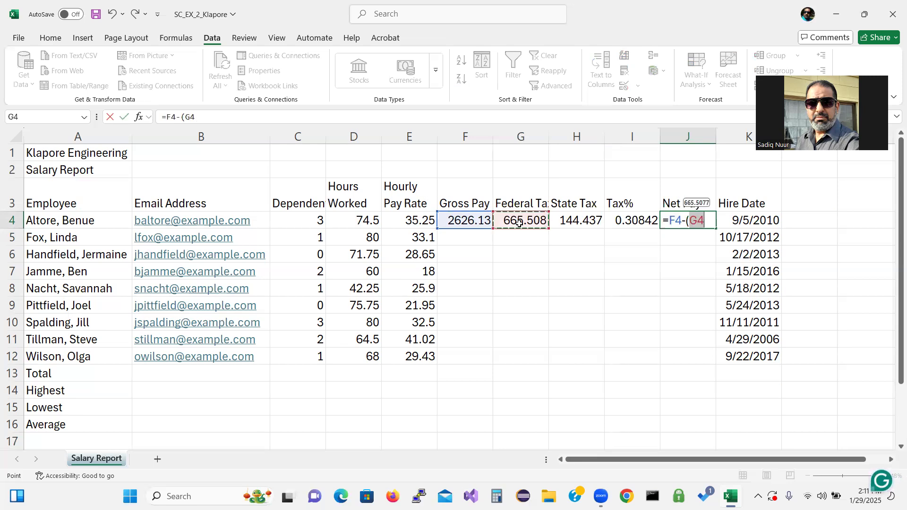
{"action": "type", "text": "+"}
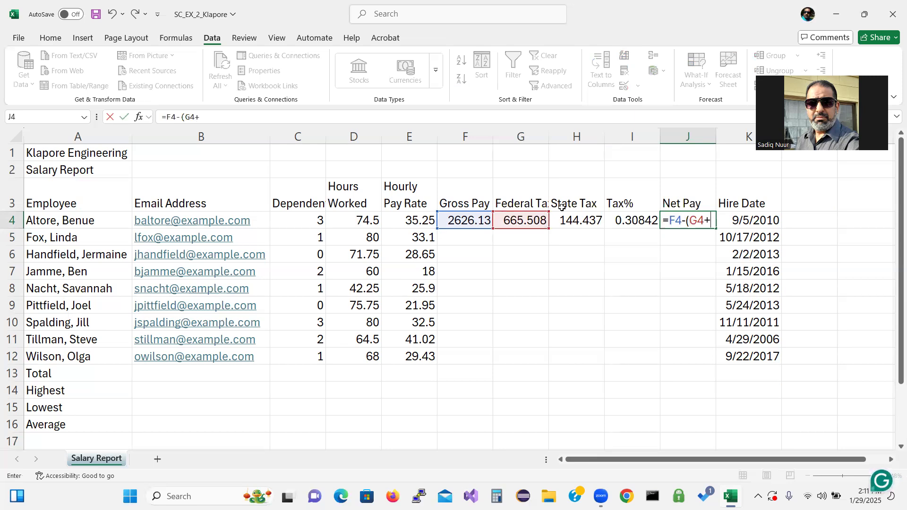
{"action": "left_click", "coordinate": [584, 224]}
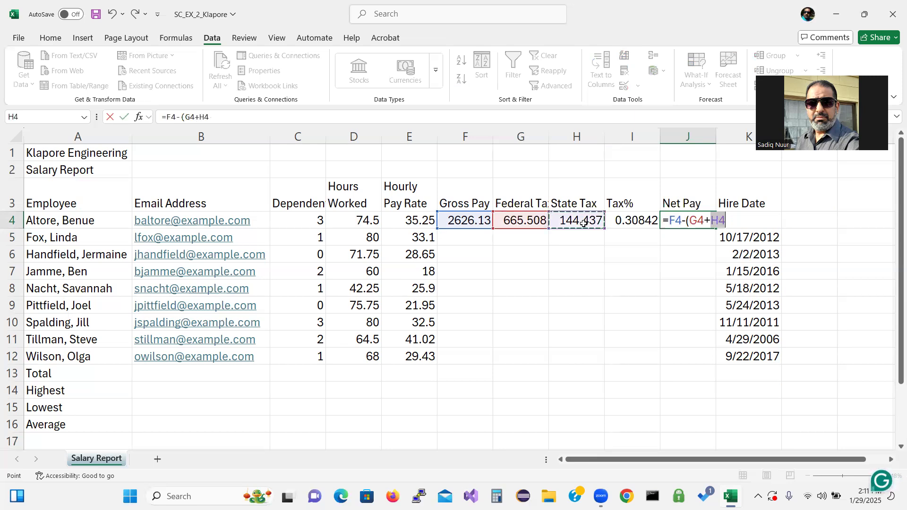
{"action": "type", "text": ")"}
{"action": "key", "text": "Return"}
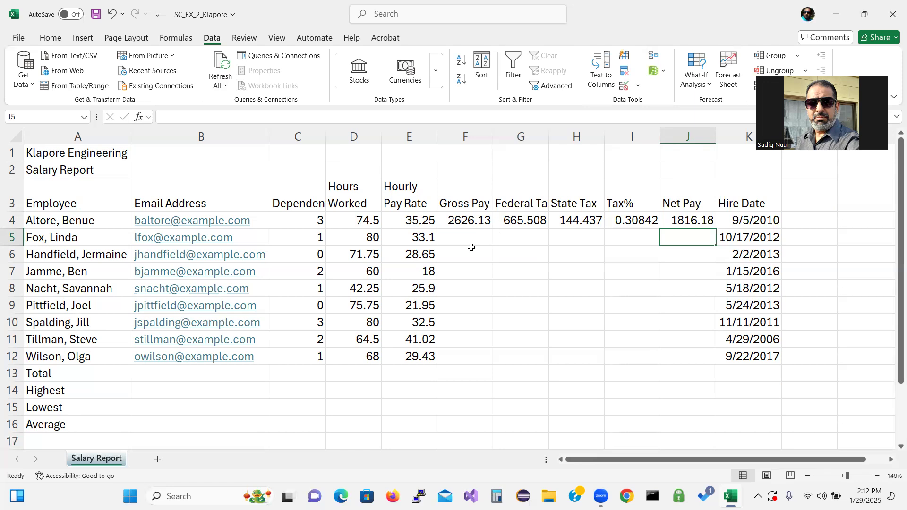
Step: Fill the F4:J4 Gross Pay to Net Pay formulas down through row 12
{"action": "left_click", "coordinate": [453, 222]}
{"action": "left_click_drag", "start_coordinate": [557, 220], "coordinate": [674, 222]}
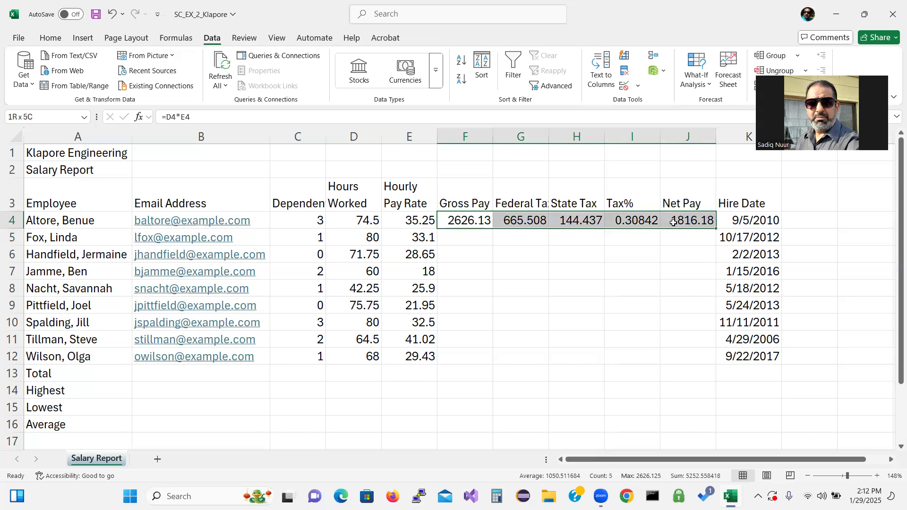
{"action": "left_click_drag", "start_coordinate": [674, 223], "coordinate": [674, 223]}
{"action": "left_click_drag", "start_coordinate": [716, 228], "coordinate": [728, 361]}
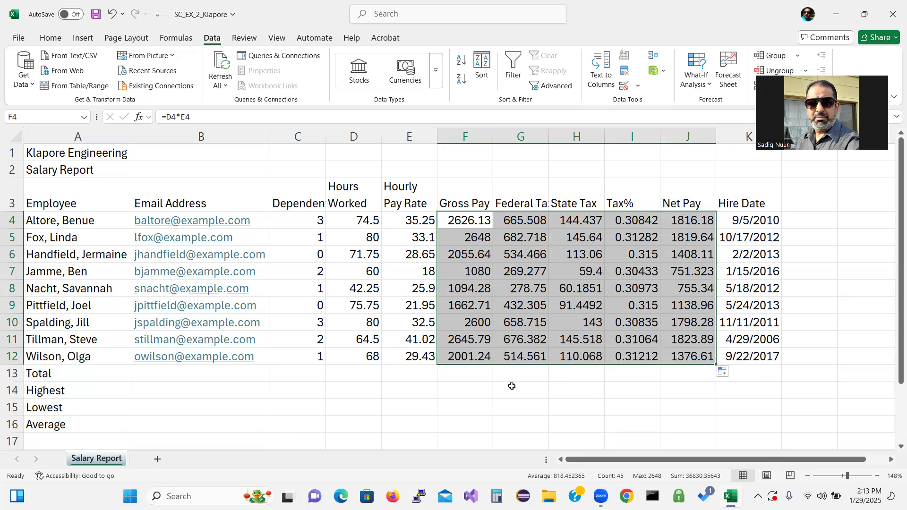
{"action": "left_click", "coordinate": [361, 376]}
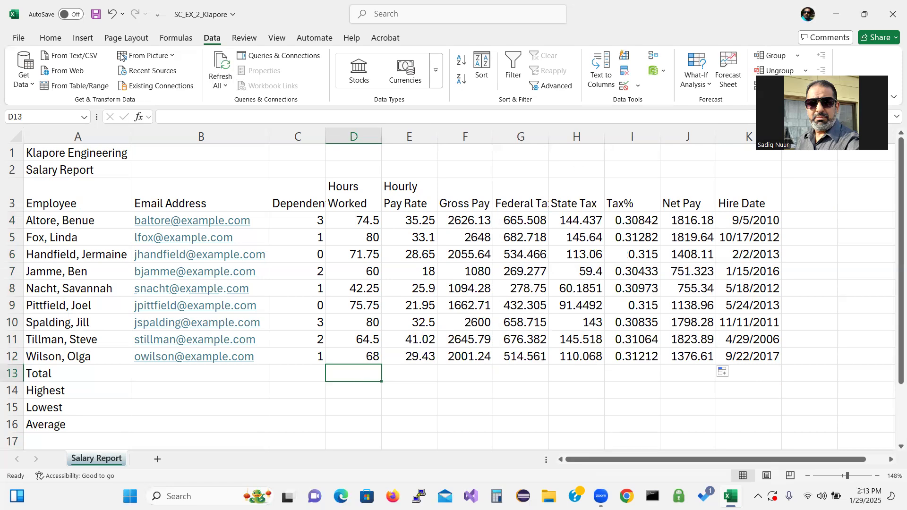
Step: Sum Hours Worked (616.75), Gross Pay, Federal Tax and State Tax in row 13 with AutoSum
{"action": "left_click", "coordinate": [50, 39]}
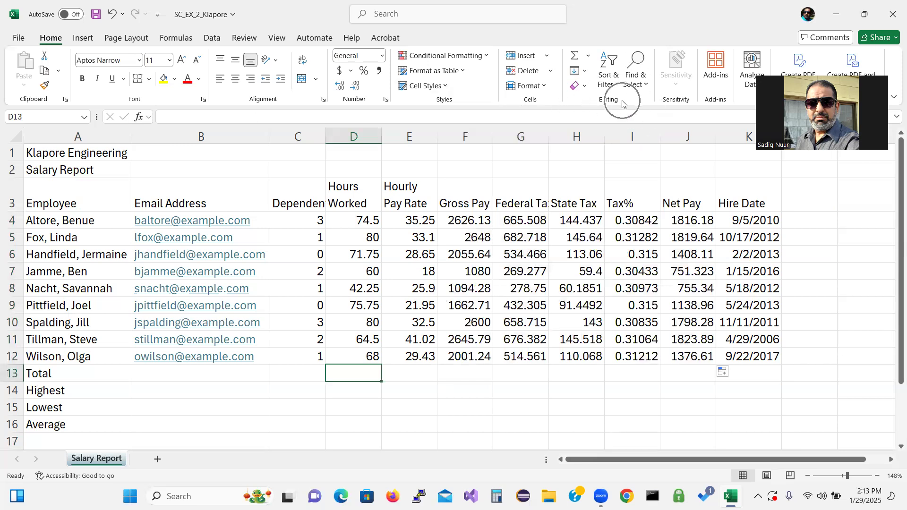
{"action": "left_click", "coordinate": [590, 58]}
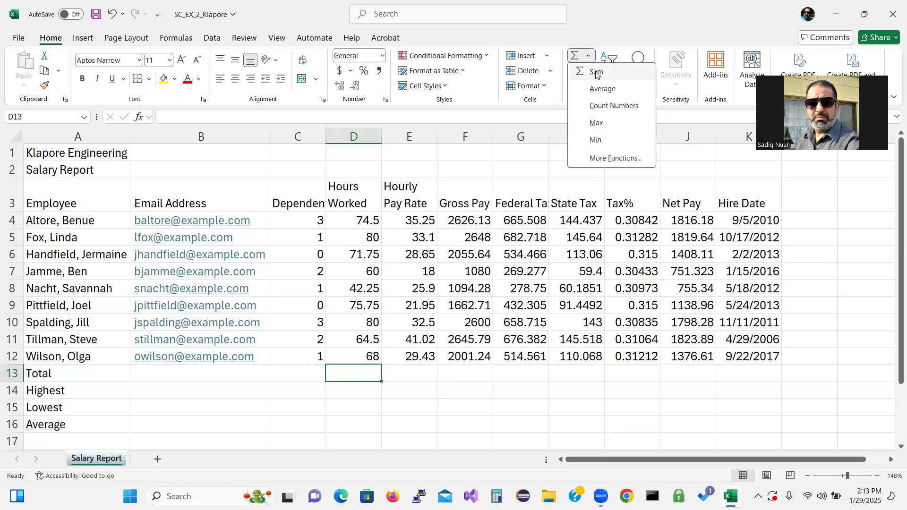
{"action": "left_click", "coordinate": [596, 72]}
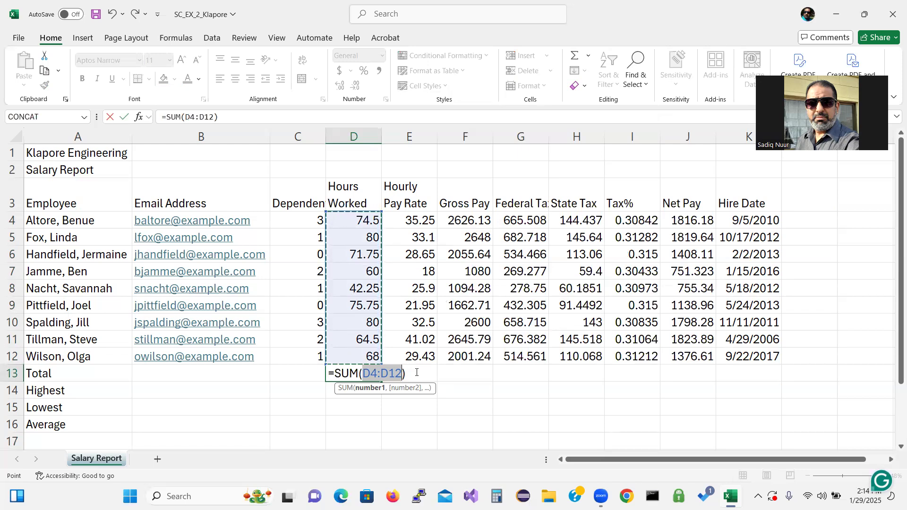
{"action": "key", "text": "Return"}
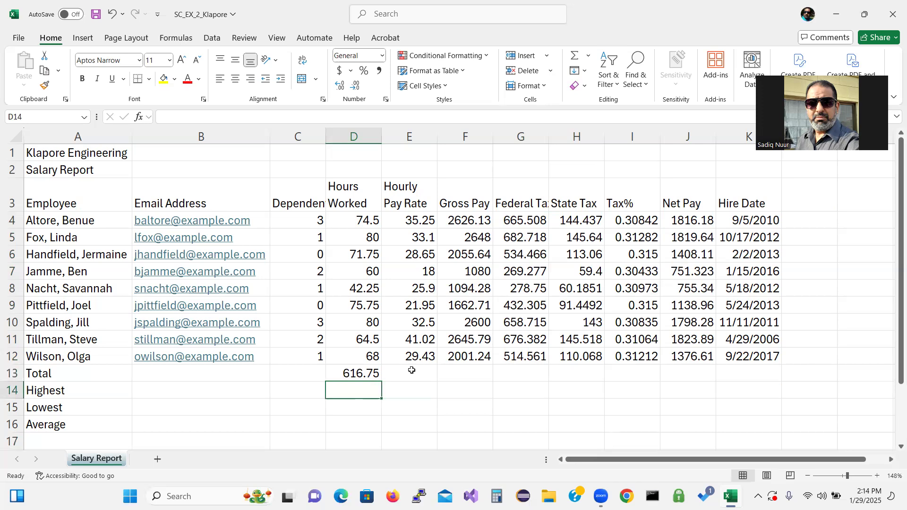
{"action": "left_click_drag", "start_coordinate": [461, 373], "coordinate": [575, 369]}
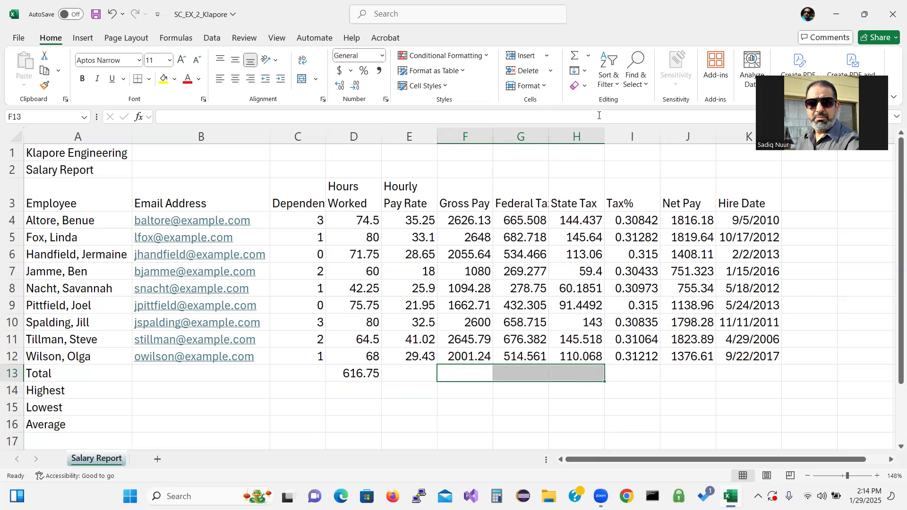
{"action": "left_click", "coordinate": [575, 57]}
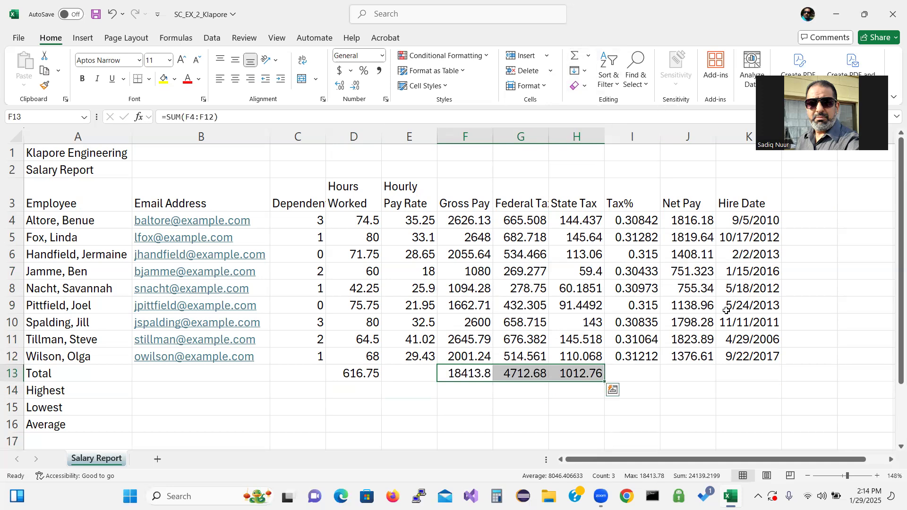
{"action": "left_click", "coordinate": [693, 375]}
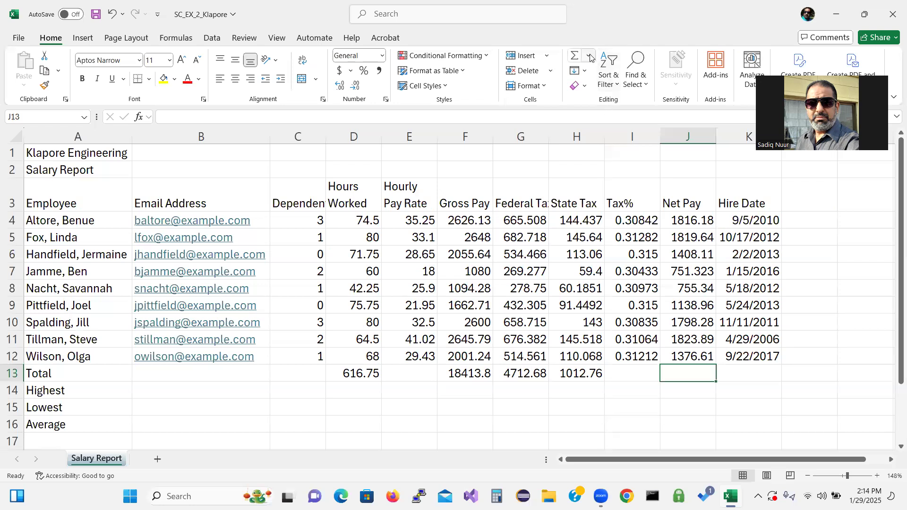
Step: Sum the Net Pay column into J13, giving 12688.3
{"action": "left_click", "coordinate": [176, 38]}
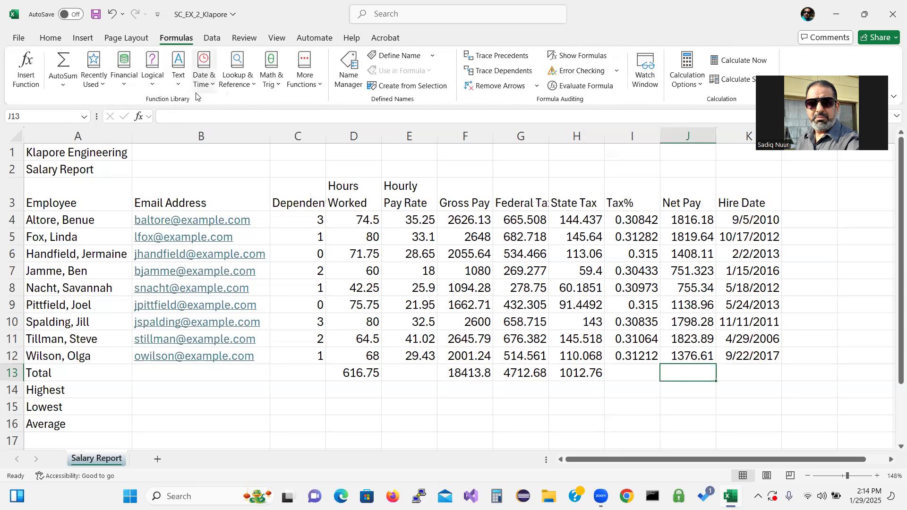
{"action": "left_click", "coordinate": [65, 86]}
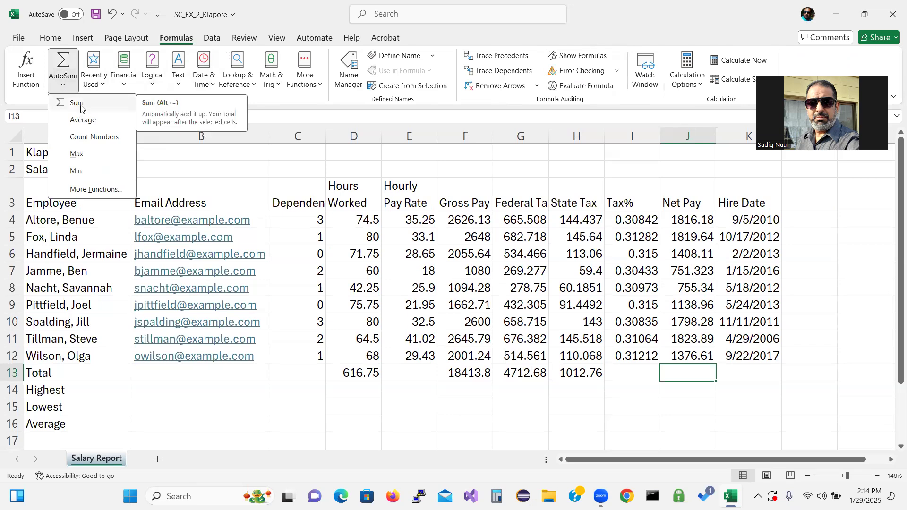
{"action": "left_click", "coordinate": [76, 103]}
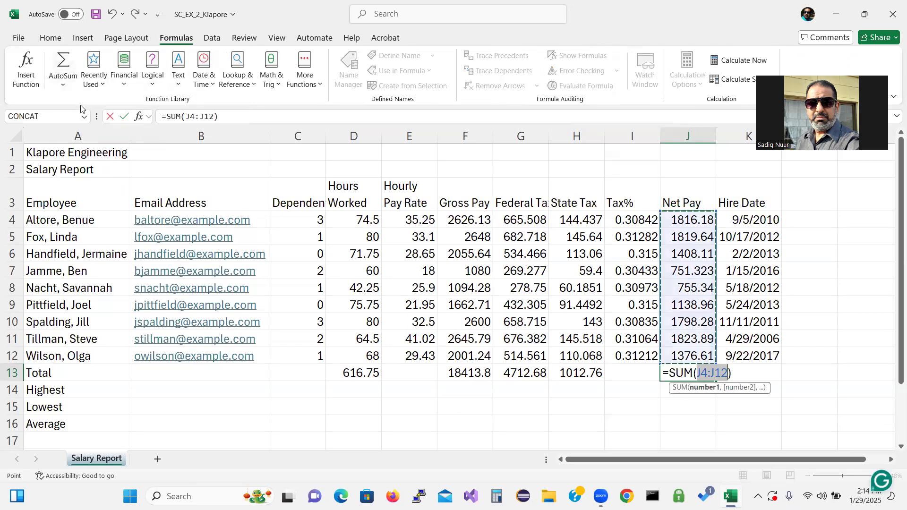
{"action": "key", "text": "Return"}
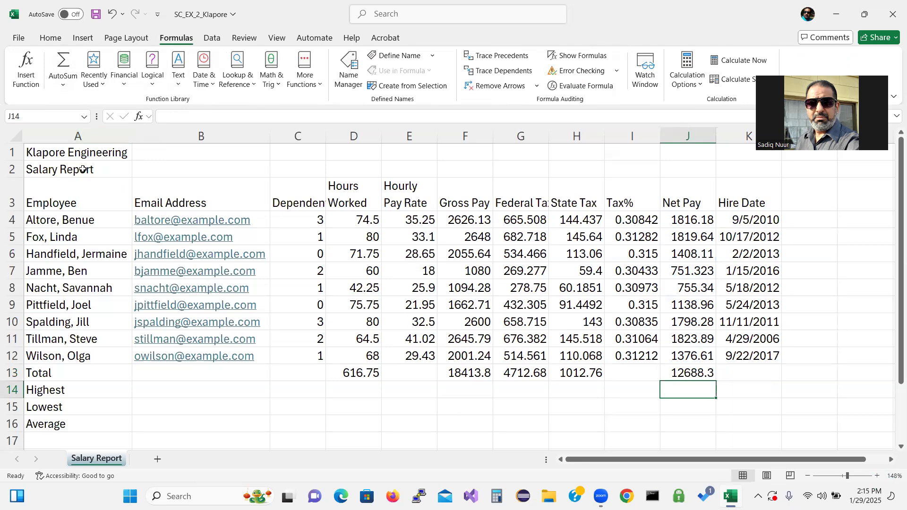
Step: Extend the Tax% formula from I12 into I13 for an overall 0.31093
{"action": "left_click", "coordinate": [636, 357]}
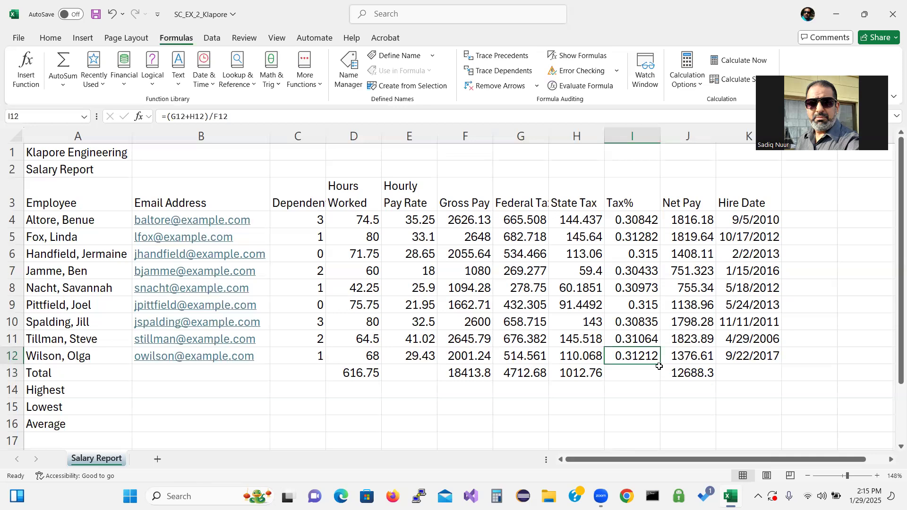
{"action": "left_click_drag", "start_coordinate": [661, 364], "coordinate": [661, 380]}
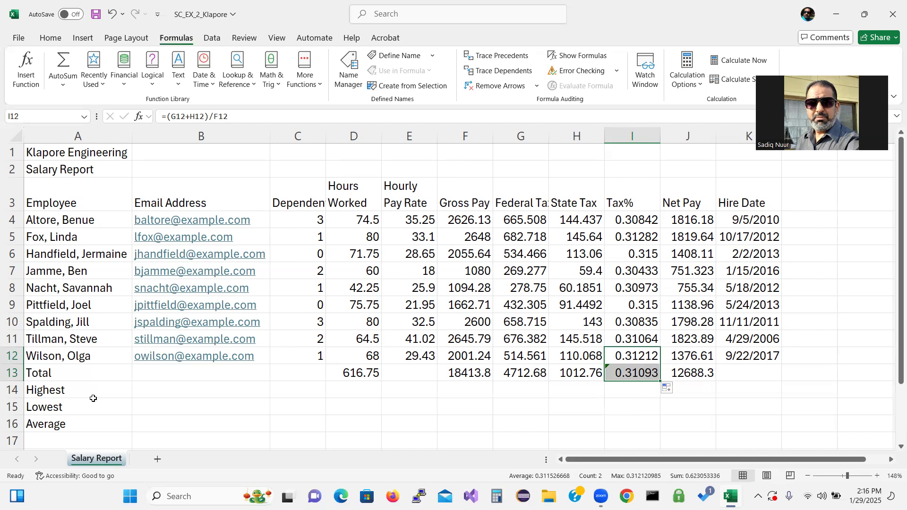
{"action": "left_click", "coordinate": [306, 390]}
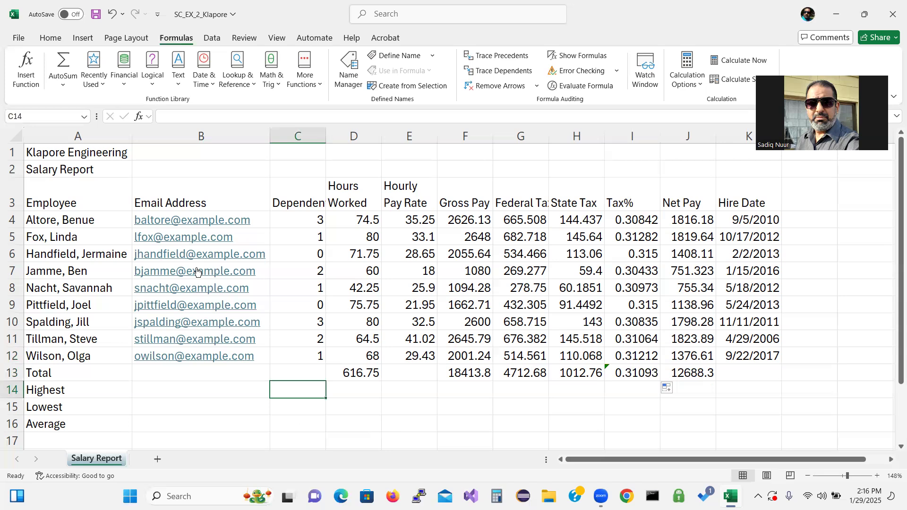
Step: Insert the MAX function into C14 from the All category of Insert Function
{"action": "left_click", "coordinate": [139, 117]}
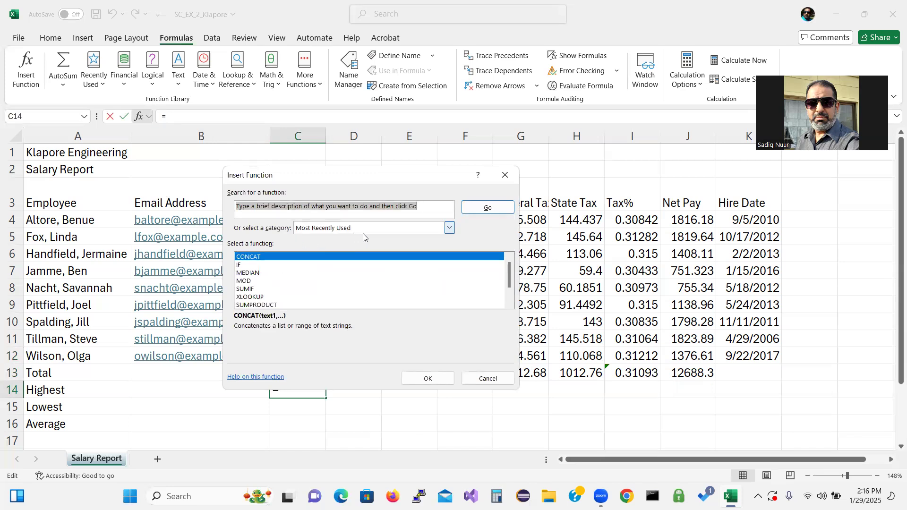
{"action": "left_click", "coordinate": [449, 229]}
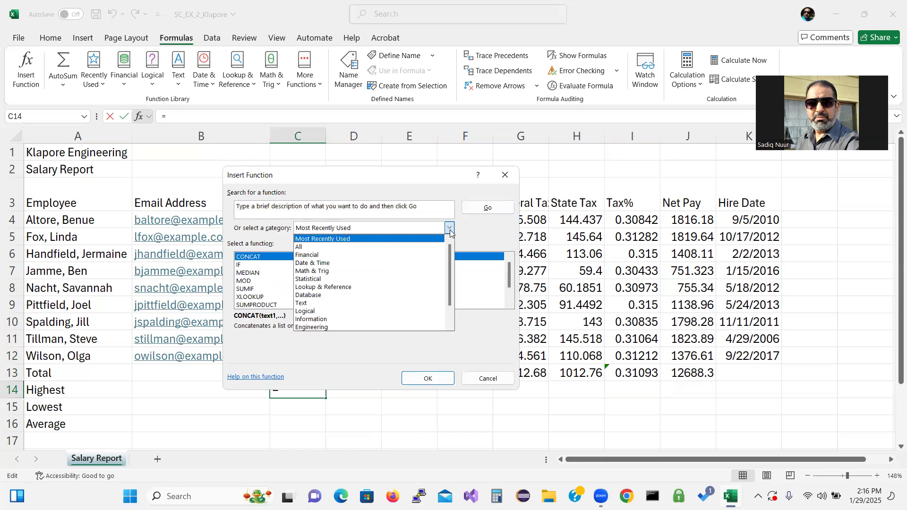
{"action": "left_click", "coordinate": [403, 247]}
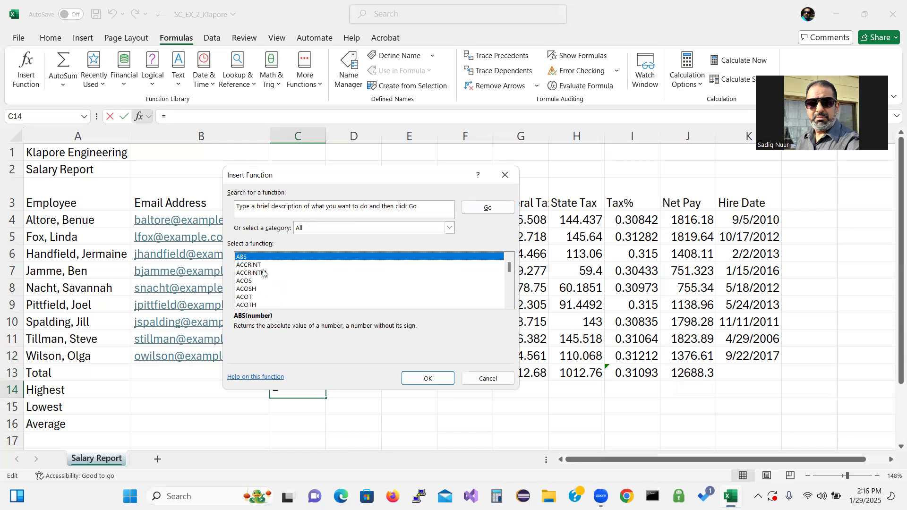
{"action": "key", "text": "m"}
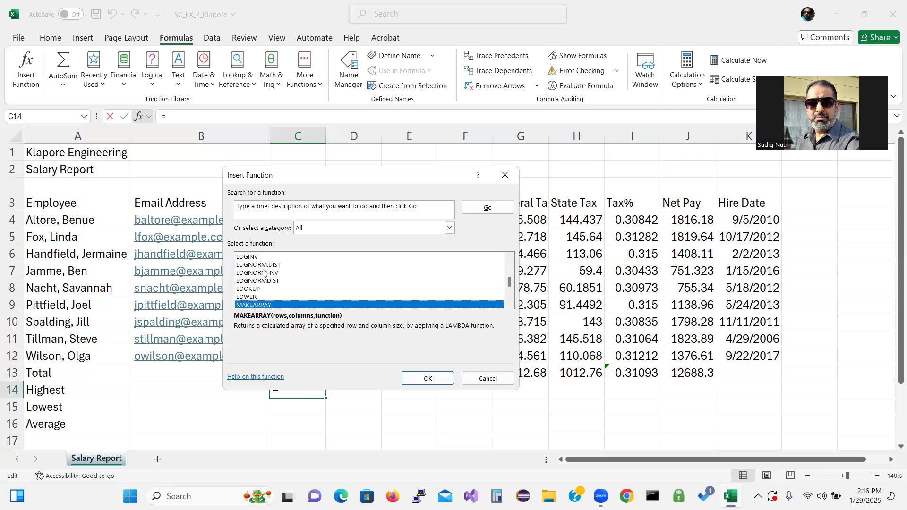
{"action": "left_click", "coordinate": [509, 305]}
{"action": "left_click", "coordinate": [509, 304]}
{"action": "left_click", "coordinate": [509, 305]}
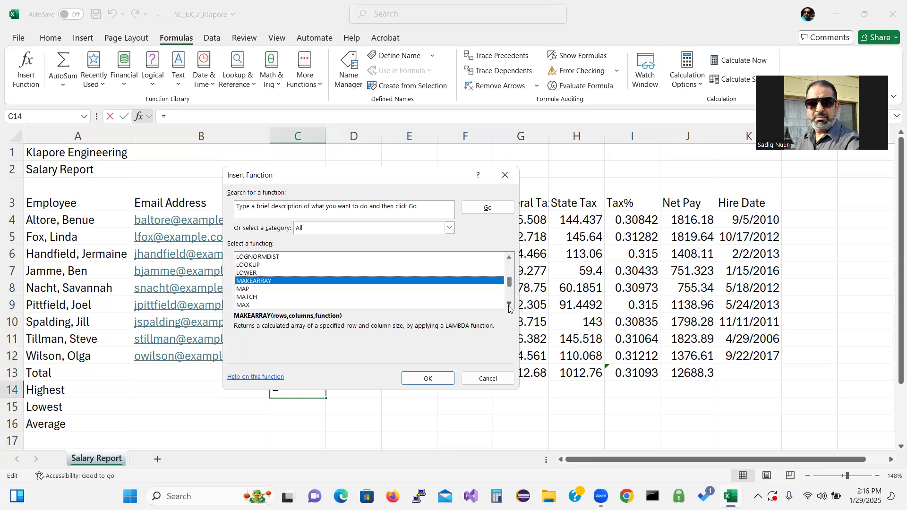
{"action": "left_click", "coordinate": [509, 305]}
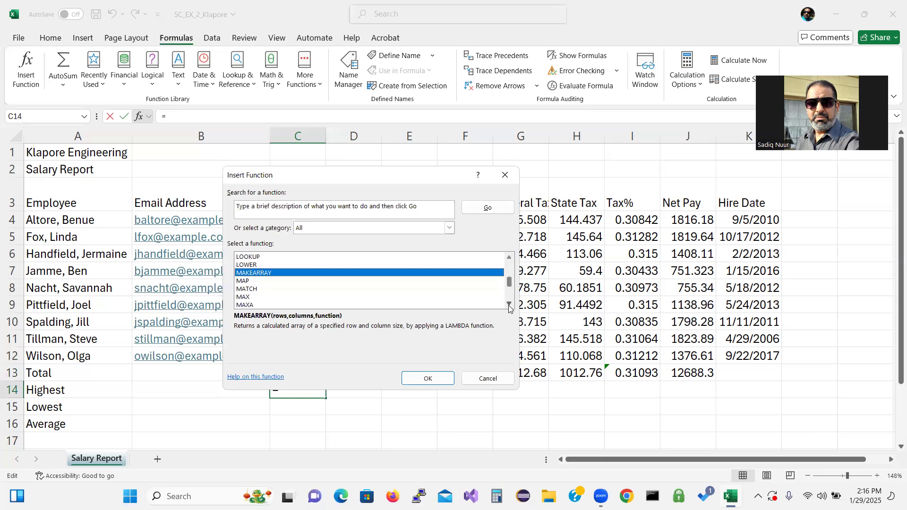
{"action": "left_click", "coordinate": [249, 298]}
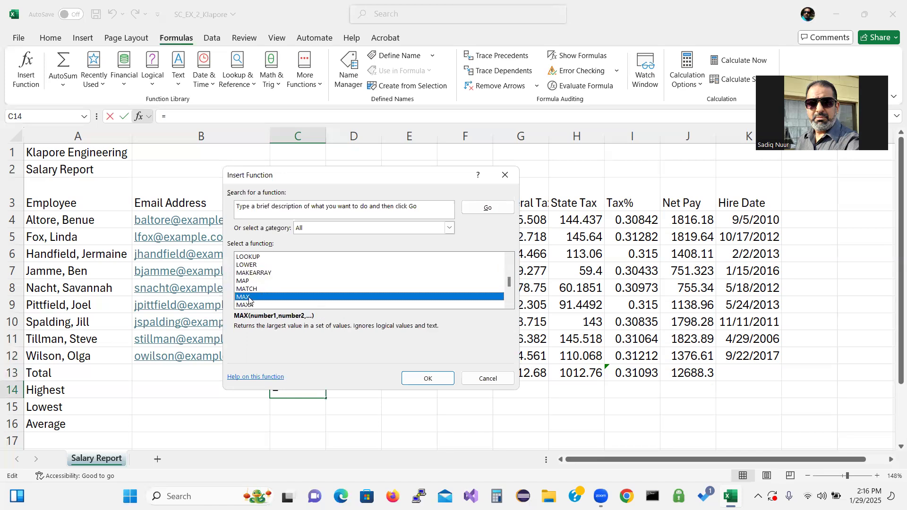
{"action": "left_click", "coordinate": [440, 377]}
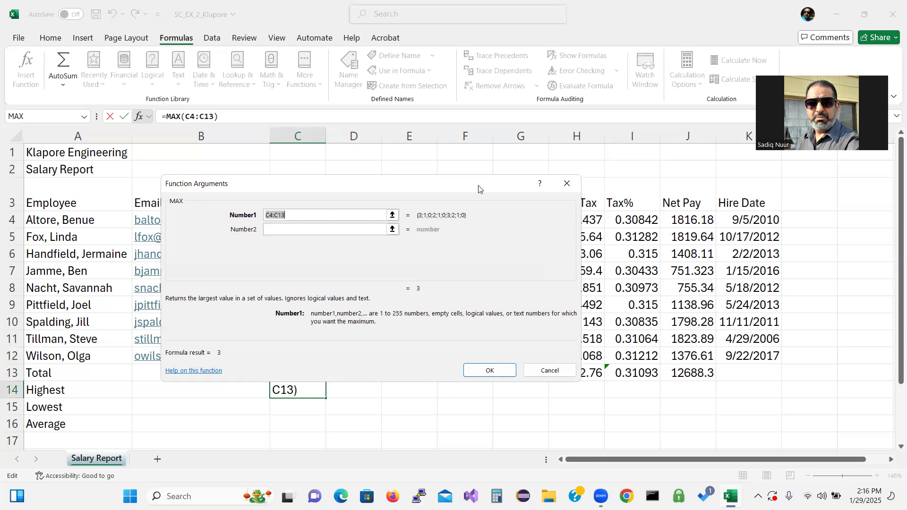
Step: Set the MAX range to C4:C12 so C14 shows 3
{"action": "left_click_drag", "start_coordinate": [479, 189], "coordinate": [675, 207]}
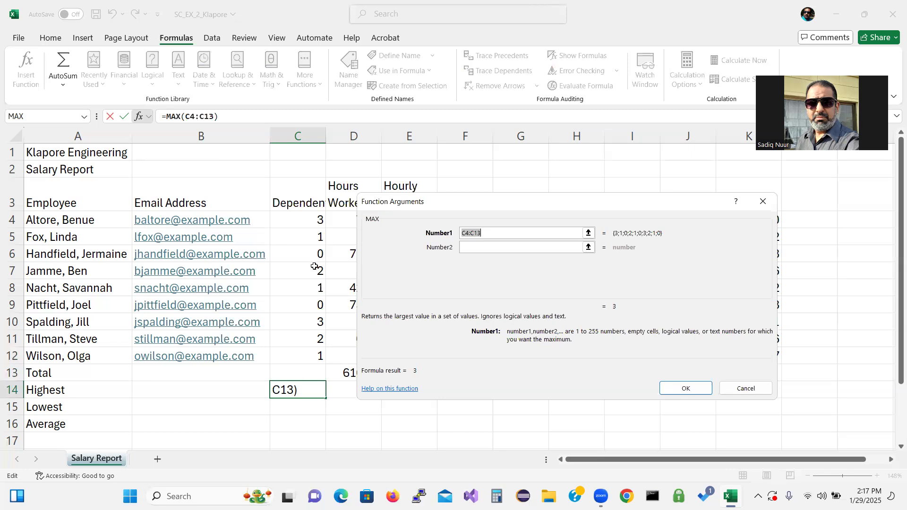
{"action": "left_click", "coordinate": [305, 218]}
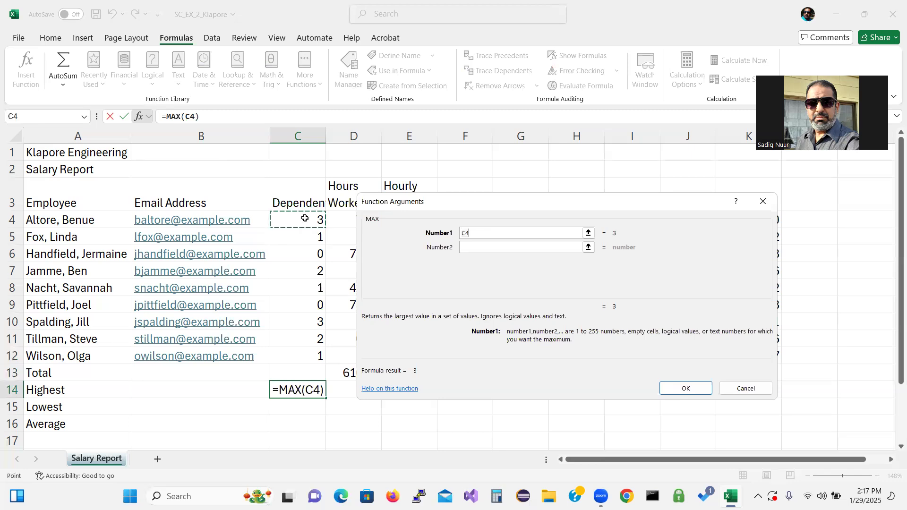
{"action": "left_click_drag", "start_coordinate": [305, 218], "coordinate": [308, 348]}
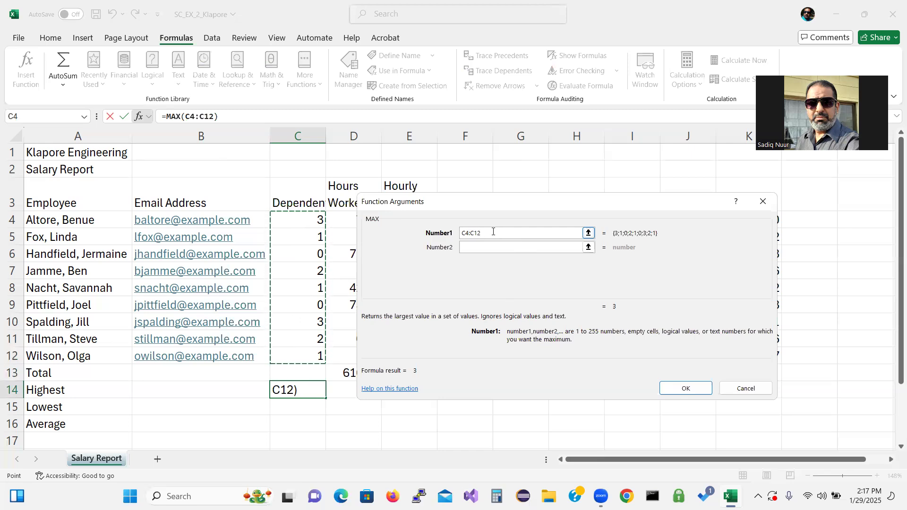
{"action": "left_click", "coordinate": [685, 389]}
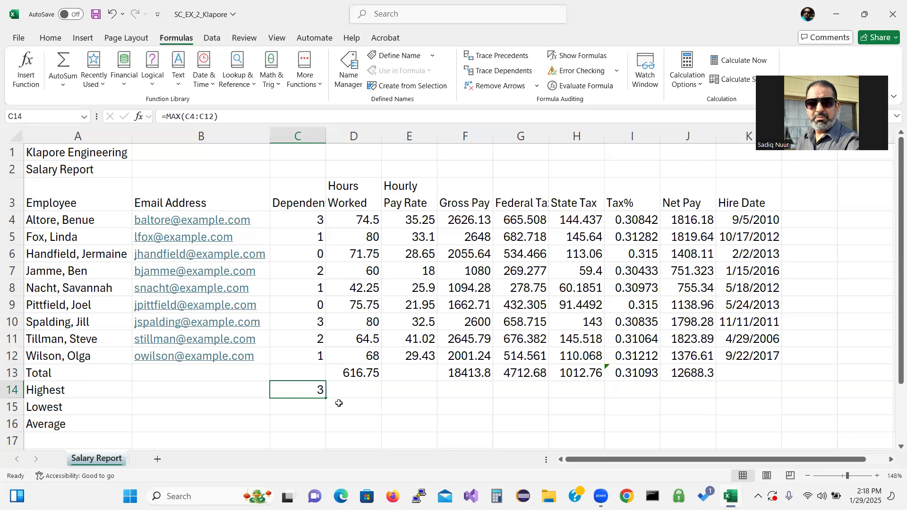
Step: Select the Lowest cell C15 under Dependents and go back to the Home tools
{"action": "left_click", "coordinate": [317, 409]}
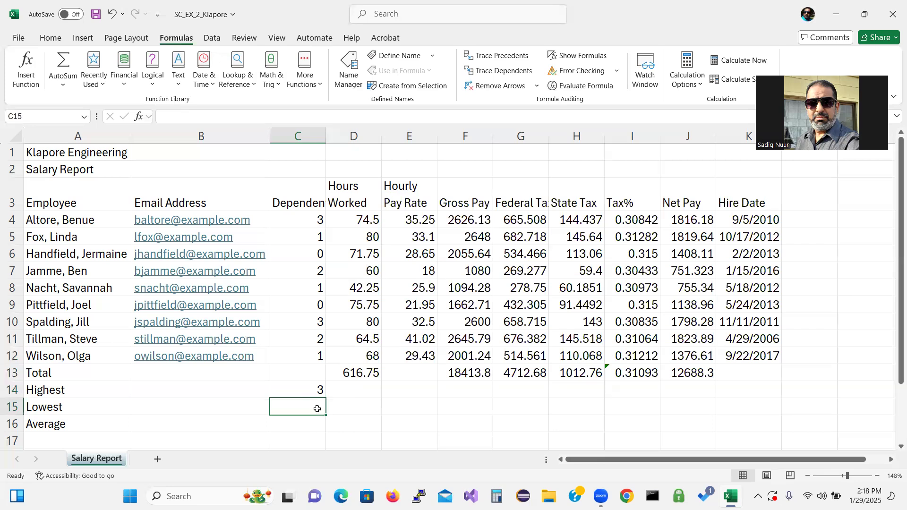
{"action": "left_click", "coordinate": [486, 276]}
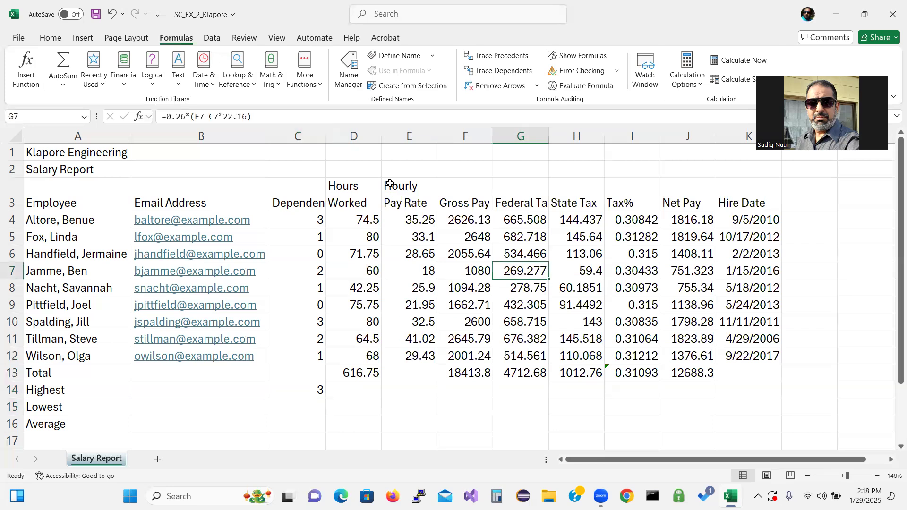
{"action": "left_click", "coordinate": [390, 184]}
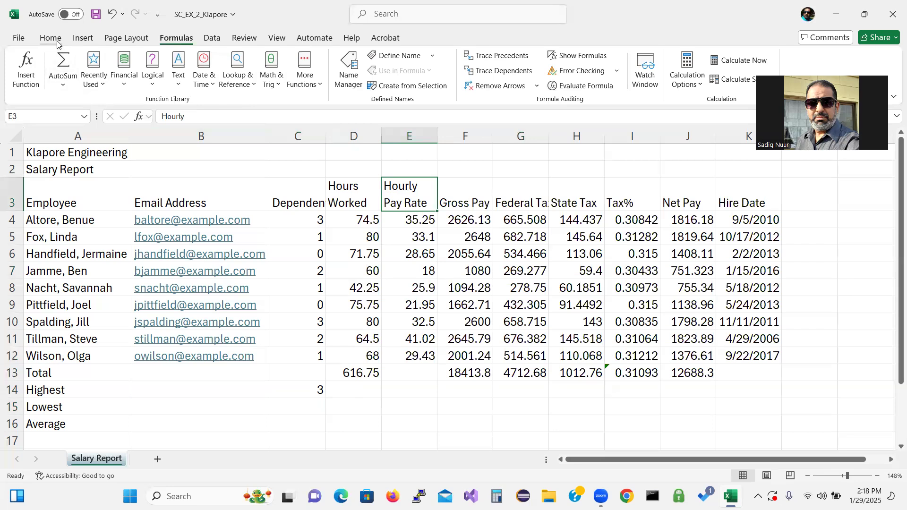
{"action": "left_click", "coordinate": [50, 38]}
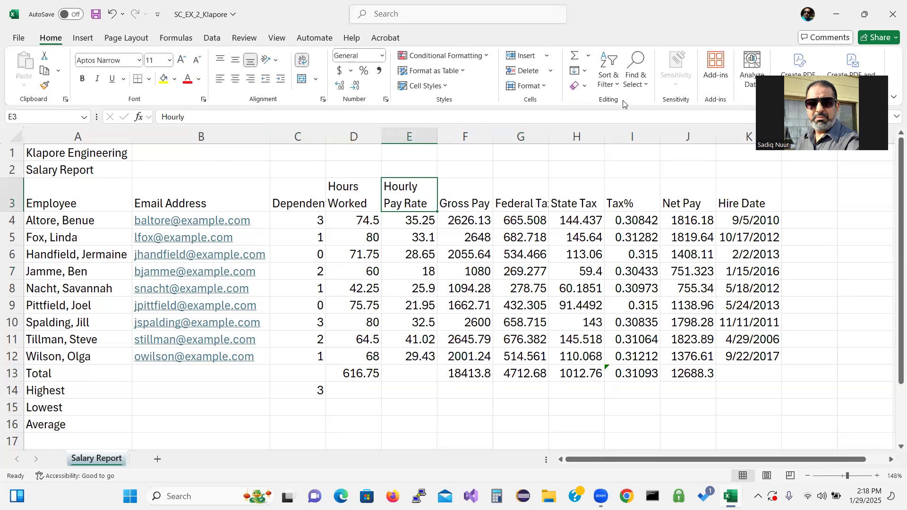
{"action": "left_click", "coordinate": [589, 57]}
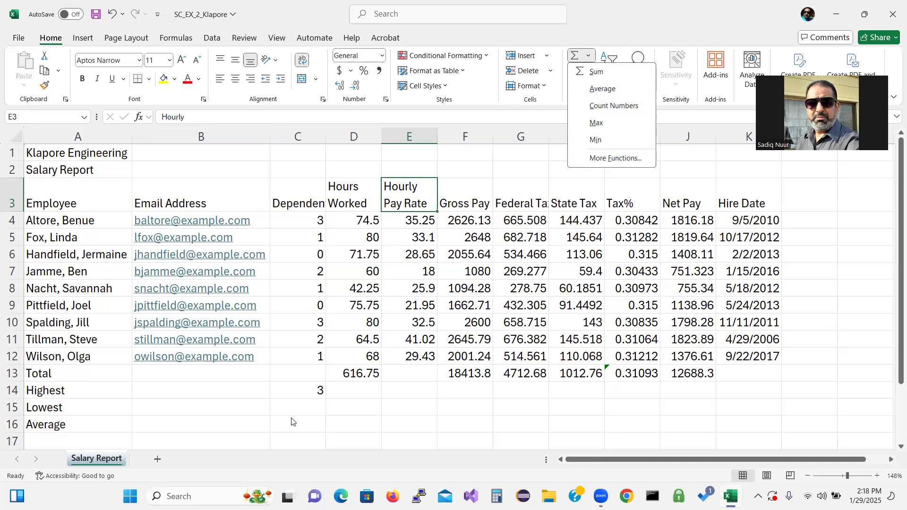
{"action": "left_click", "coordinate": [309, 407]}
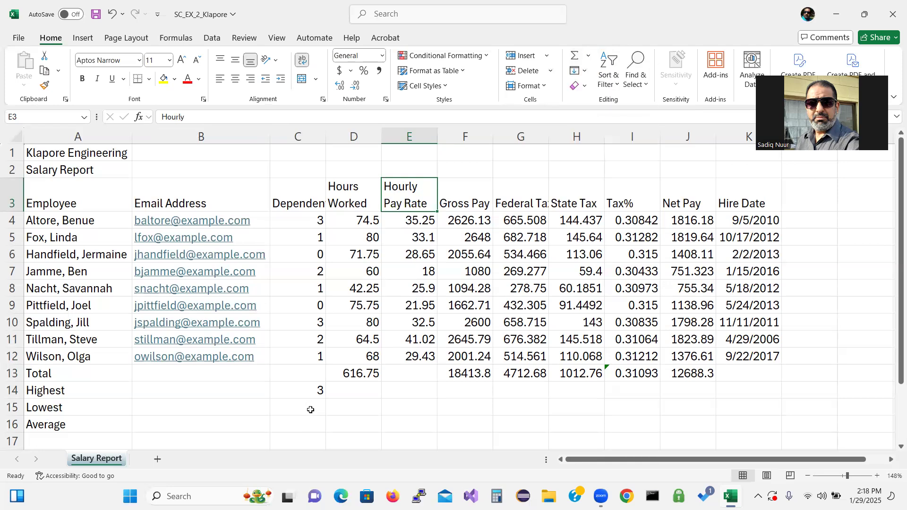
{"action": "left_click", "coordinate": [310, 409]}
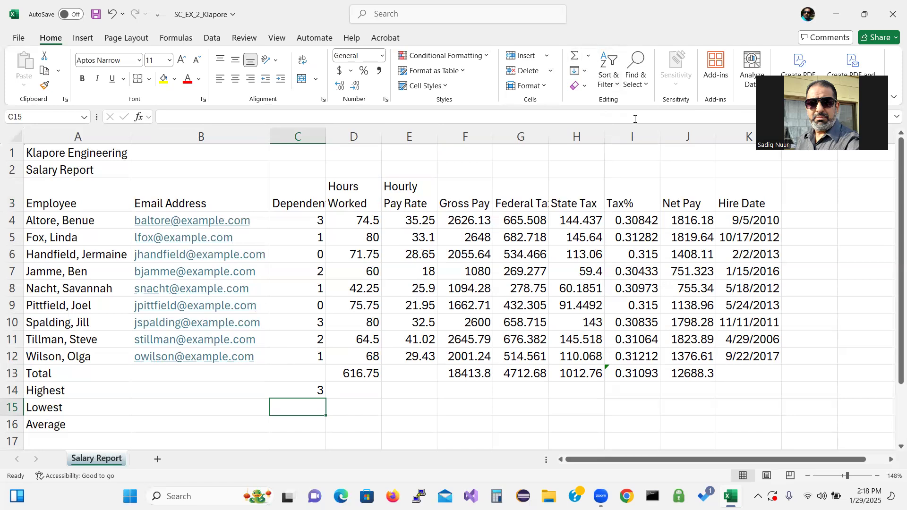
Step: Enter a MIN over C4:C12 in C15 using AutoSum > Min, showing 0
{"action": "key", "text": "ctrl"}
{"action": "key", "text": "ctrl"}
{"action": "left_click", "coordinate": [588, 58]}
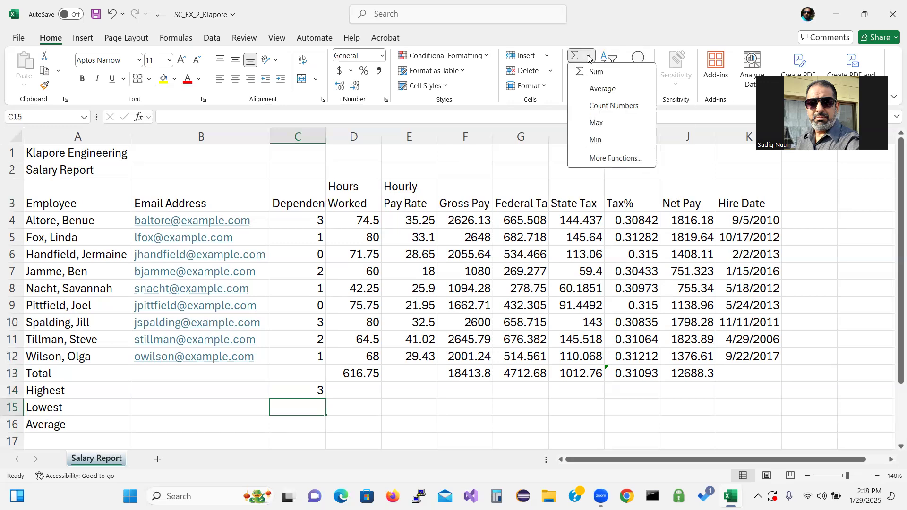
{"action": "left_click", "coordinate": [595, 140]}
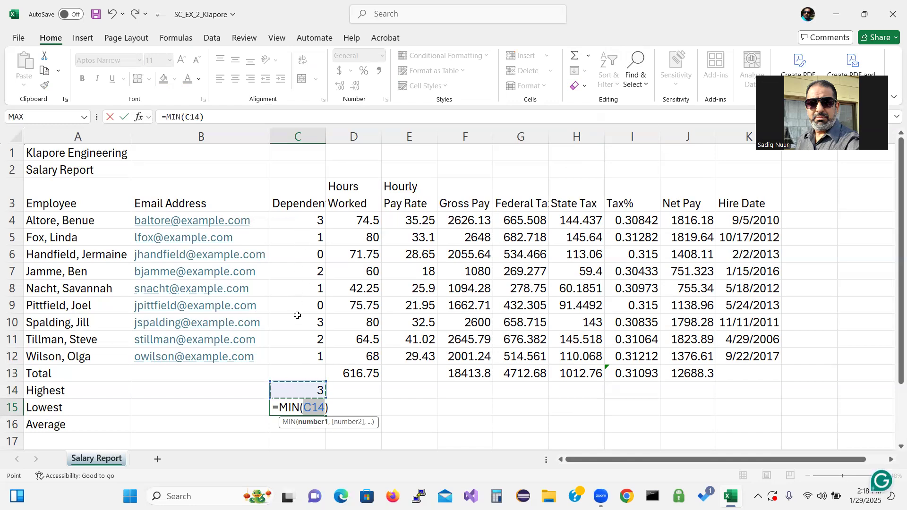
{"action": "left_click", "coordinate": [302, 219]}
{"action": "left_click_drag", "start_coordinate": [302, 218], "coordinate": [303, 352]}
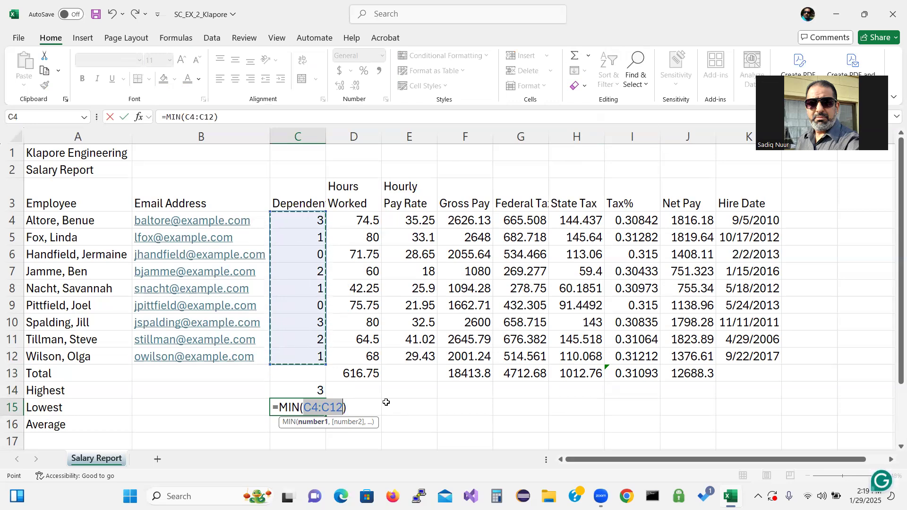
{"action": "key", "text": "Return"}
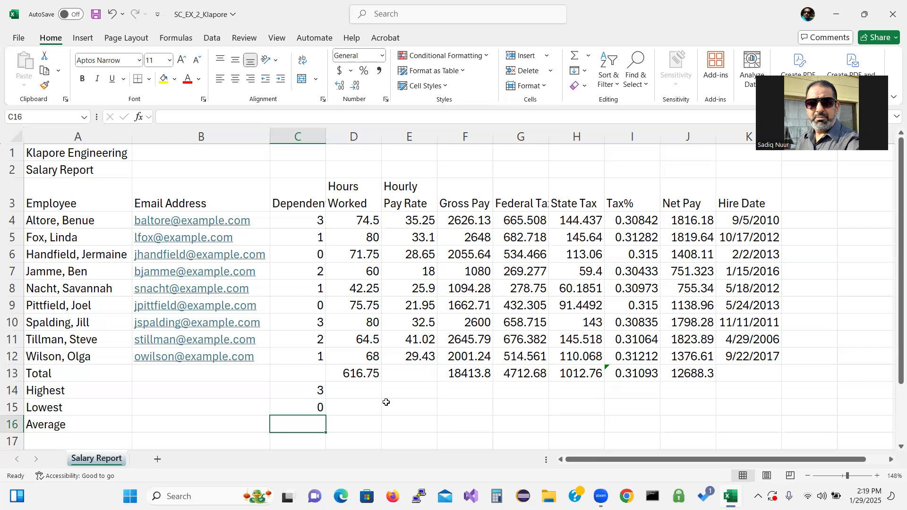
Step: Browse the AutoSum, Lookup & Reference and Statistical function menus without inserting anything
{"action": "left_click", "coordinate": [589, 60]}
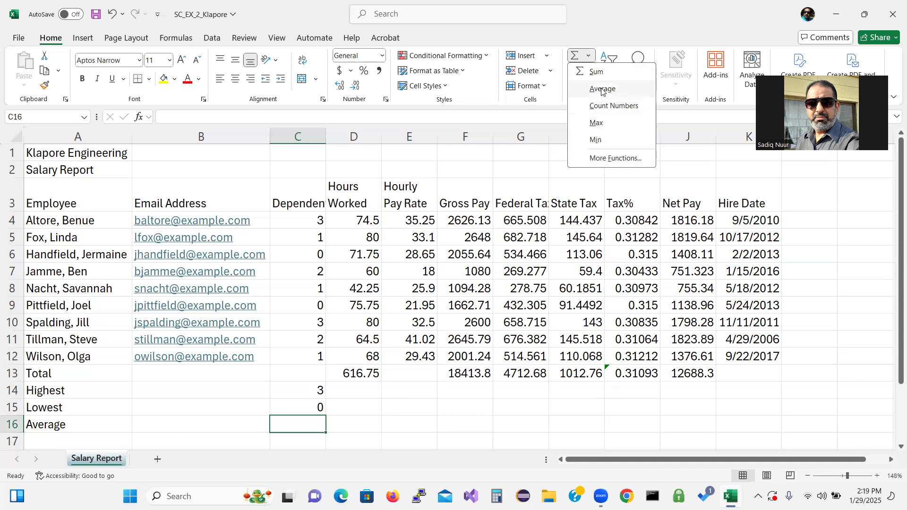
{"action": "left_click", "coordinate": [669, 153]}
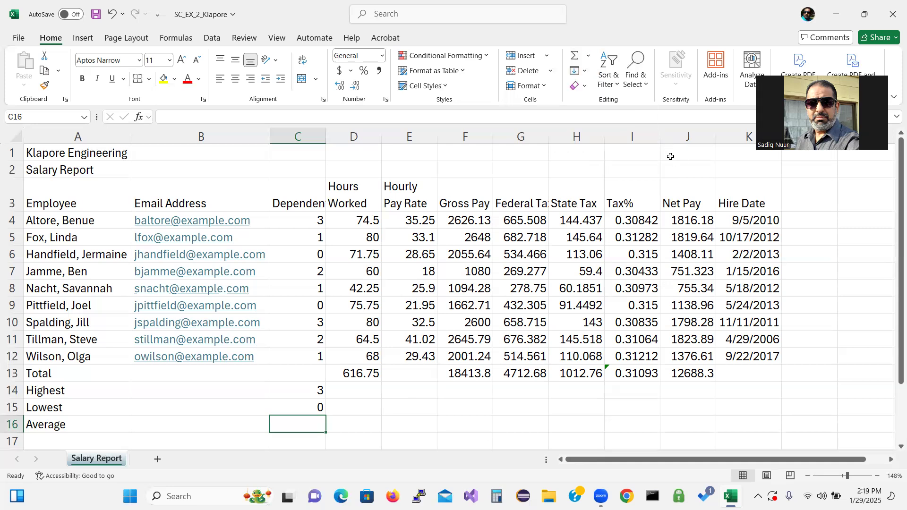
{"action": "left_click", "coordinate": [178, 40]}
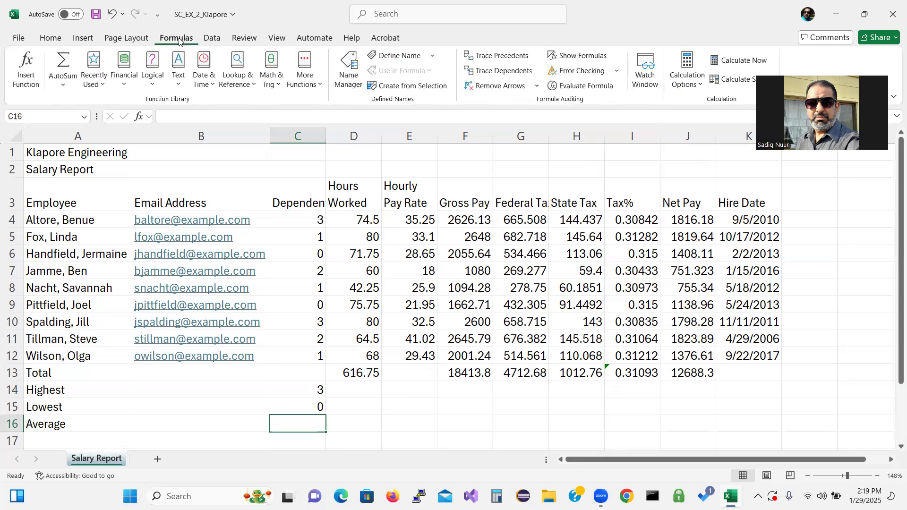
{"action": "left_click", "coordinate": [62, 86]}
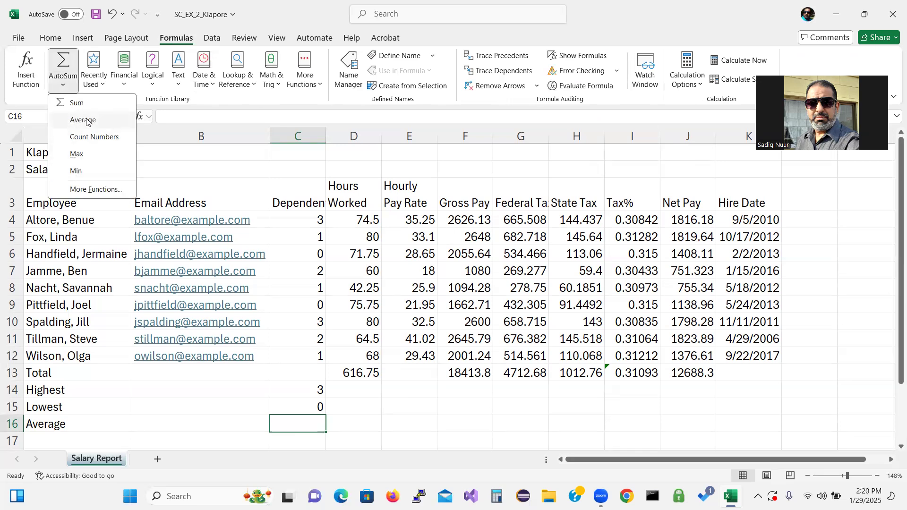
{"action": "left_click", "coordinate": [224, 91]}
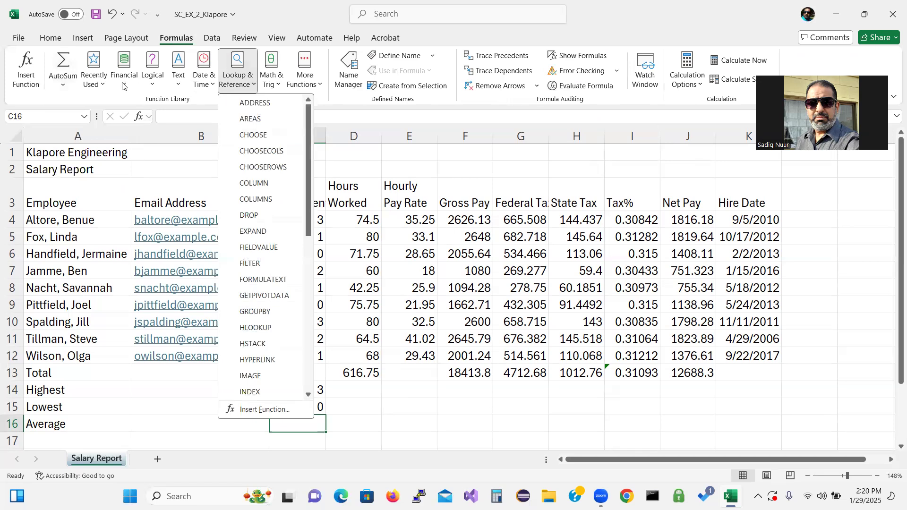
{"action": "left_click", "coordinate": [317, 84]}
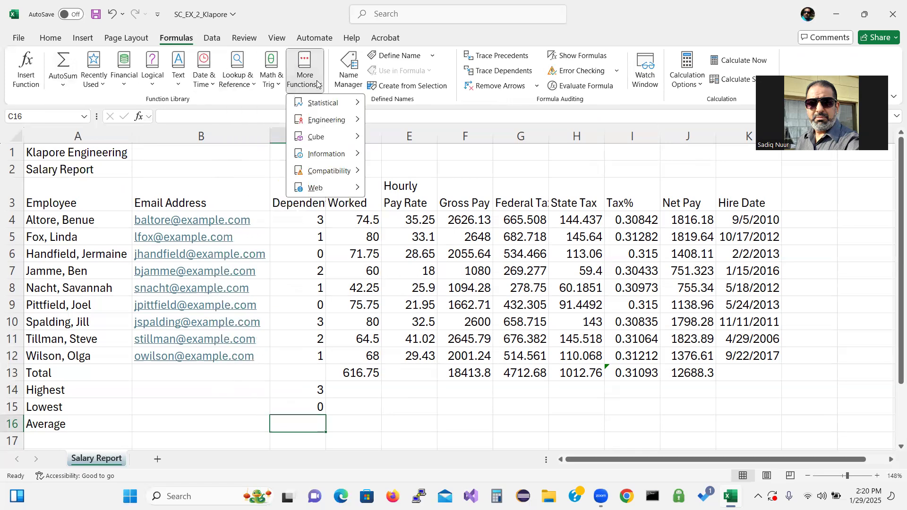
{"action": "mouse_move", "coordinate": [325, 103]}
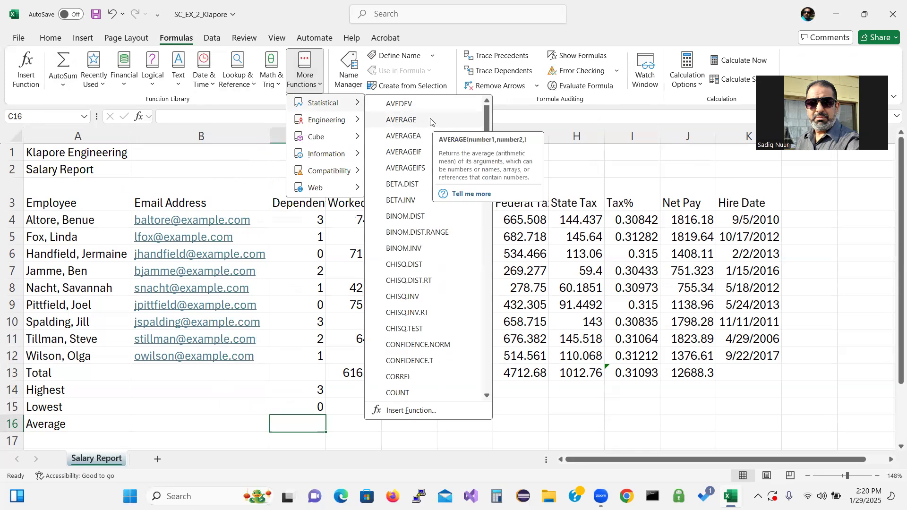
{"action": "left_click", "coordinate": [222, 114]}
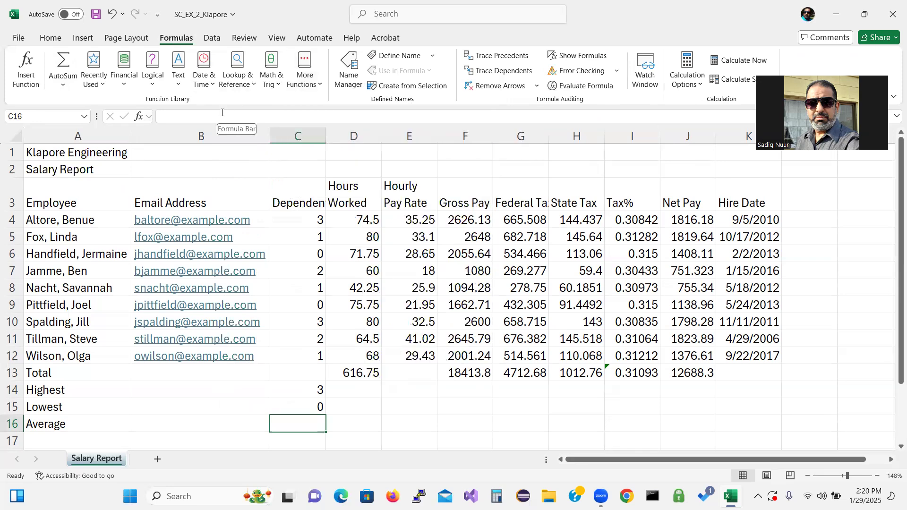
{"action": "left_click", "coordinate": [138, 117]}
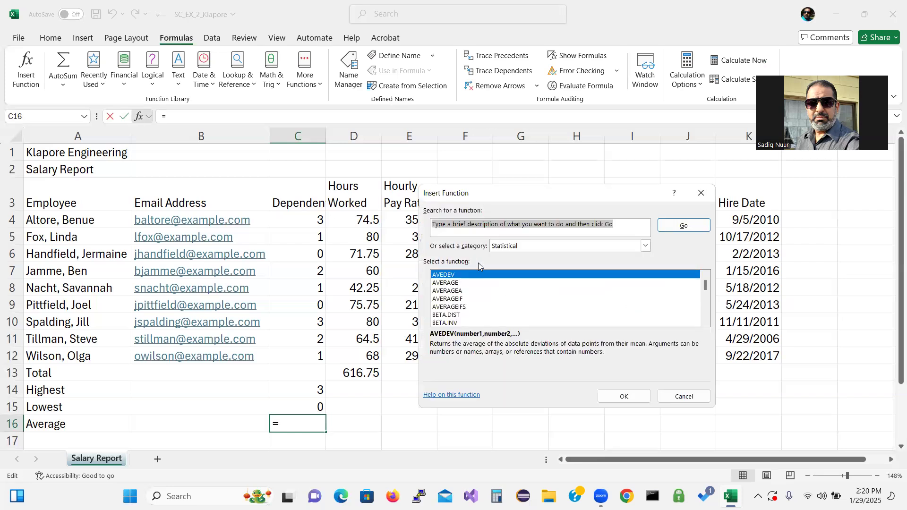
{"action": "left_click", "coordinate": [644, 247]}
{"action": "left_click", "coordinate": [578, 267]}
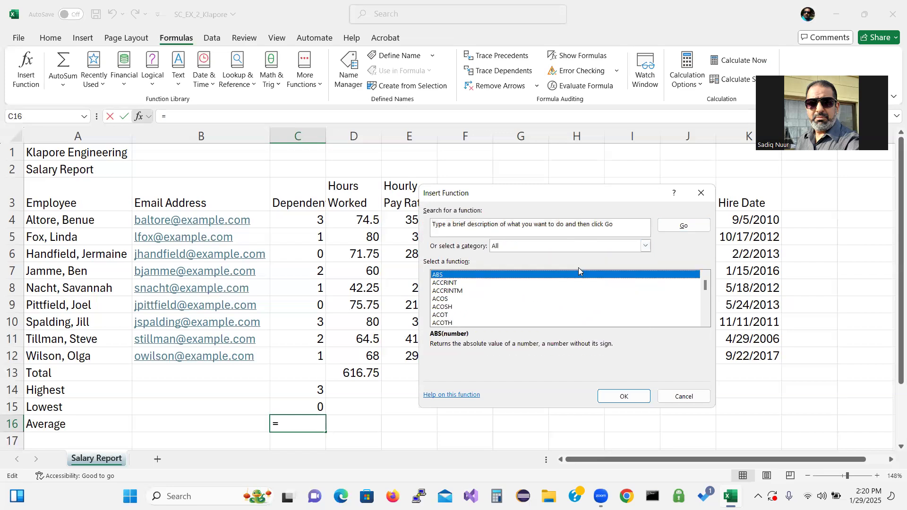
{"action": "left_click_drag", "start_coordinate": [706, 285], "coordinate": [706, 287]}
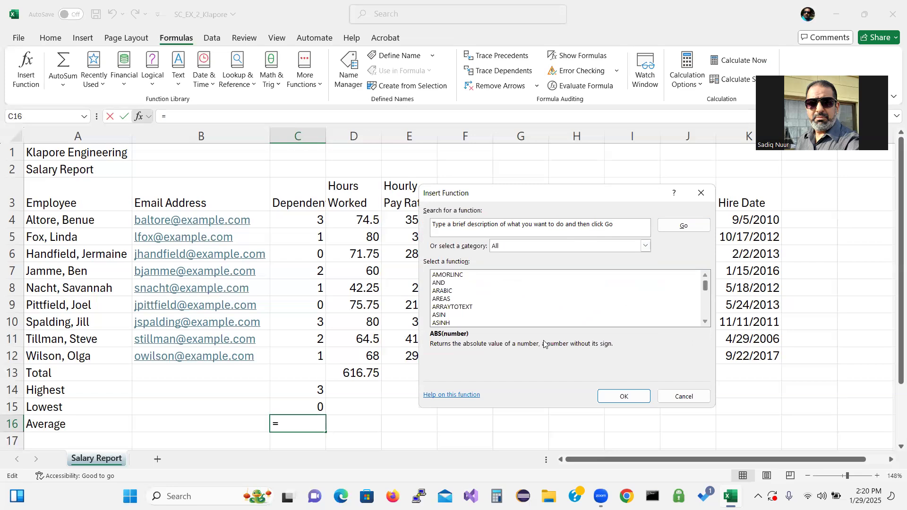
{"action": "left_click", "coordinate": [706, 323]}
{"action": "left_click", "coordinate": [706, 323]}
{"action": "left_click", "coordinate": [706, 323]}
{"action": "left_click", "coordinate": [706, 323]}
{"action": "left_click", "coordinate": [705, 323]}
{"action": "left_click", "coordinate": [706, 323]}
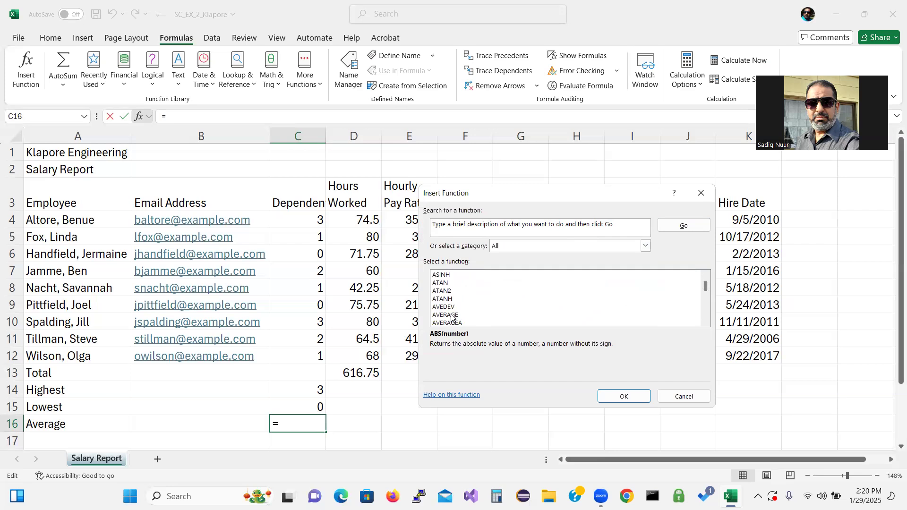
{"action": "left_click", "coordinate": [683, 397]}
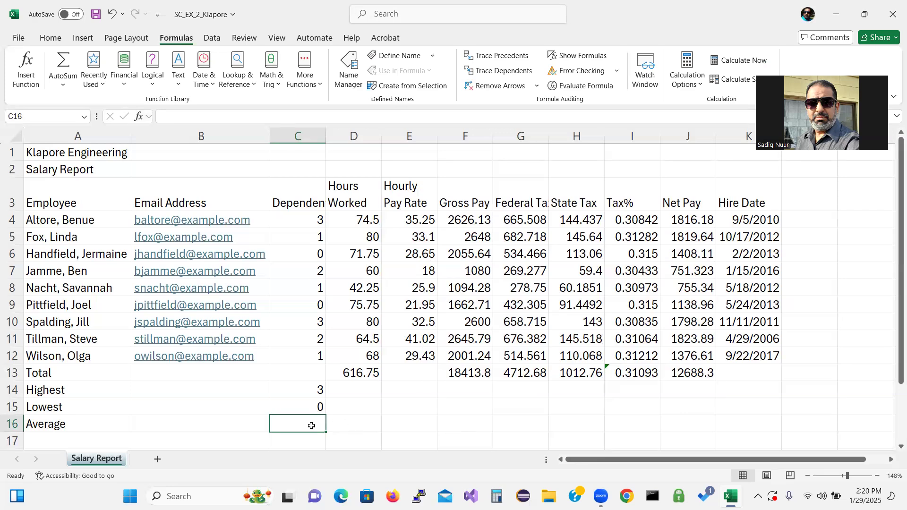
{"action": "type", "text": "="}
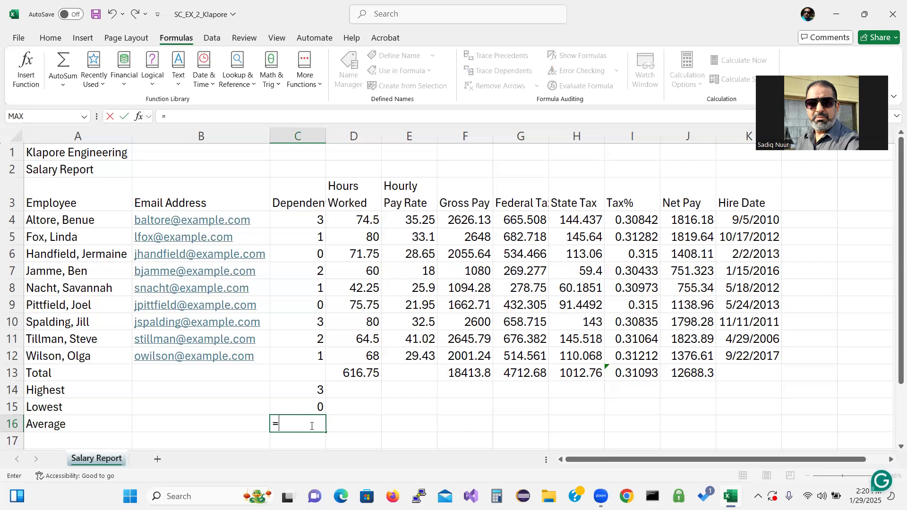
{"action": "type", "text": "av"}
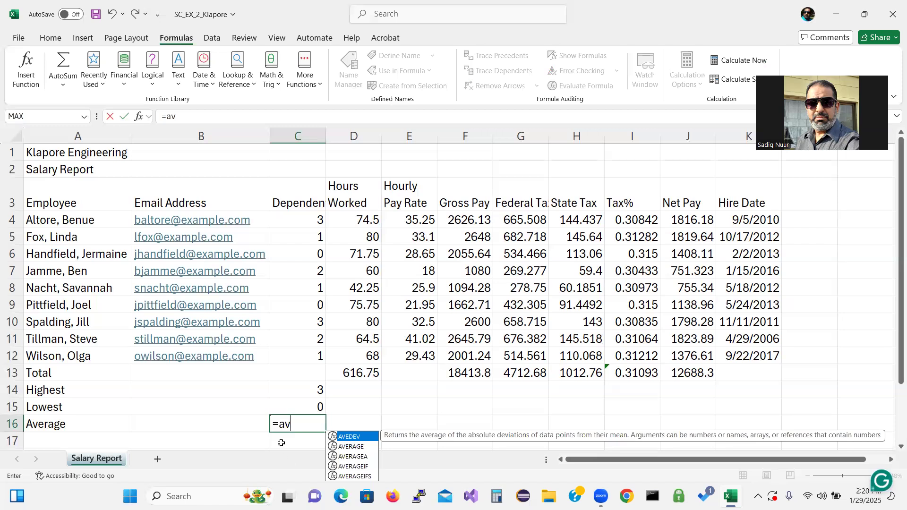
{"action": "double_click", "coordinate": [356, 446]}
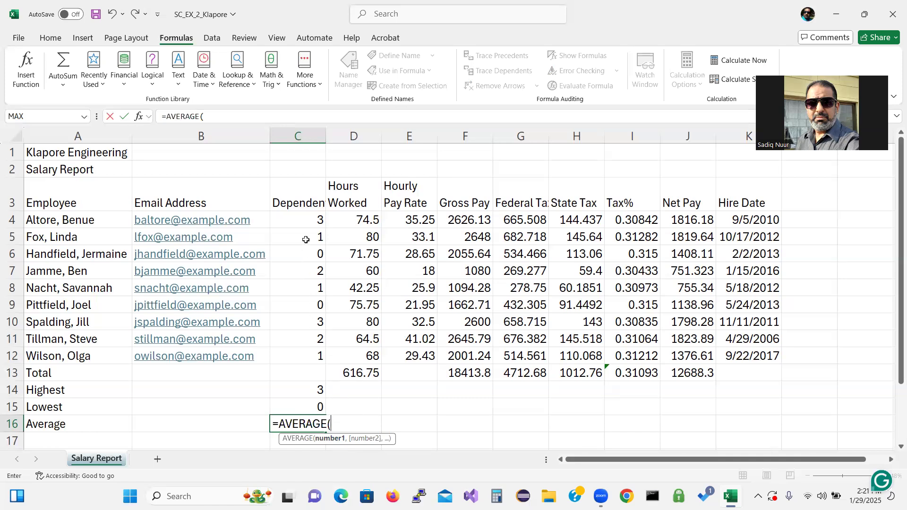
{"action": "left_click_drag", "start_coordinate": [300, 218], "coordinate": [291, 350]}
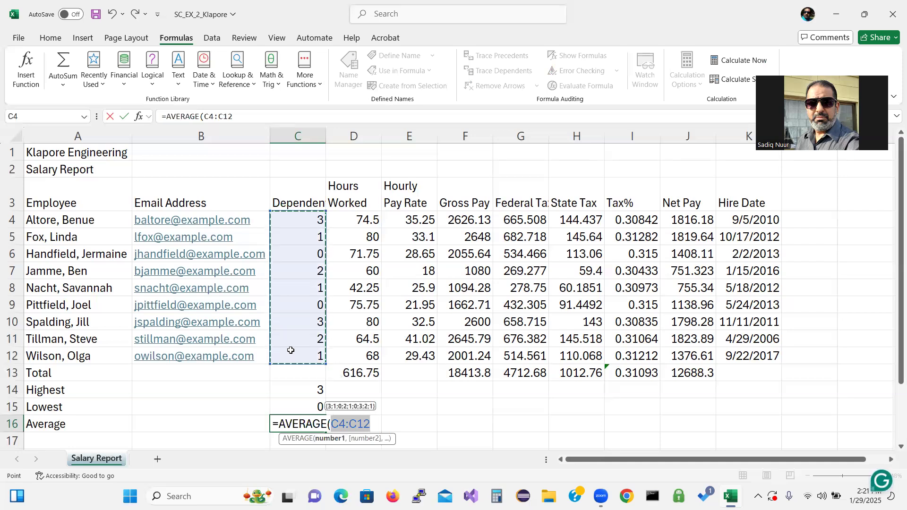
{"action": "type", "text": ")"}
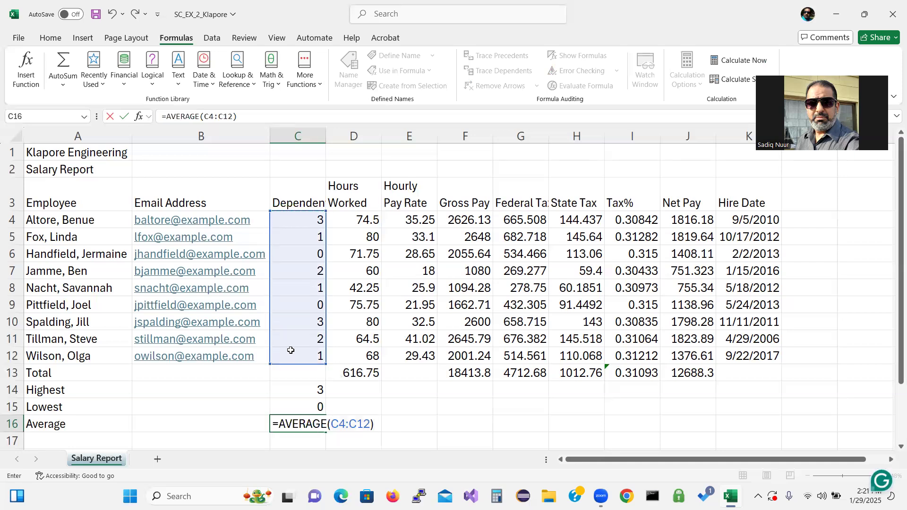
{"action": "key", "text": "Return"}
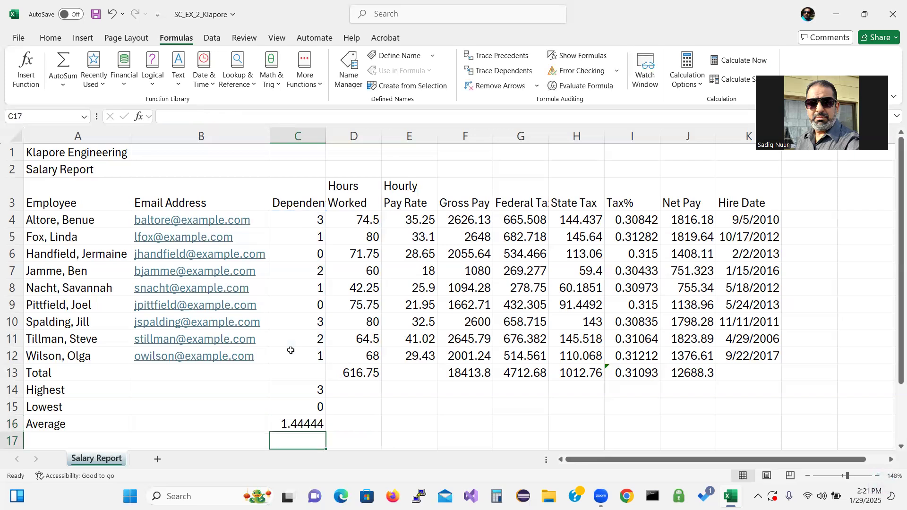
{"action": "left_click", "coordinate": [299, 423]}
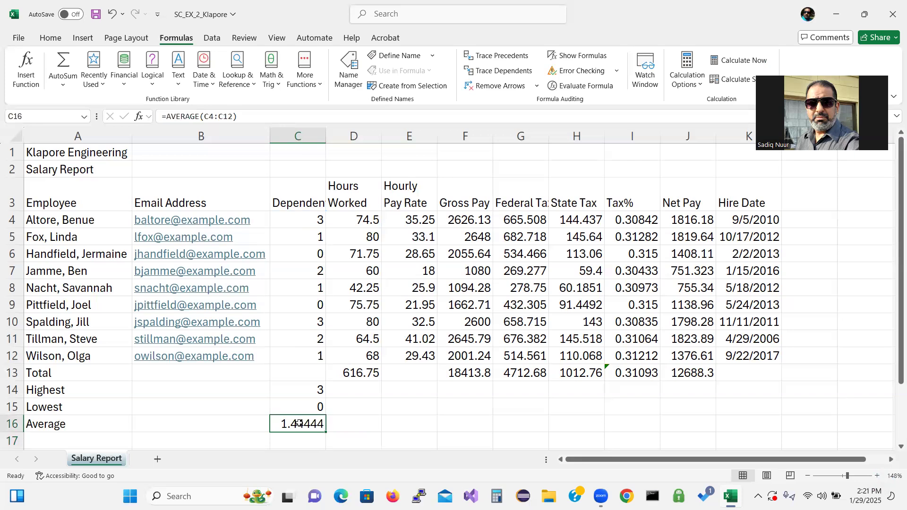
{"action": "key", "text": "Delete"}
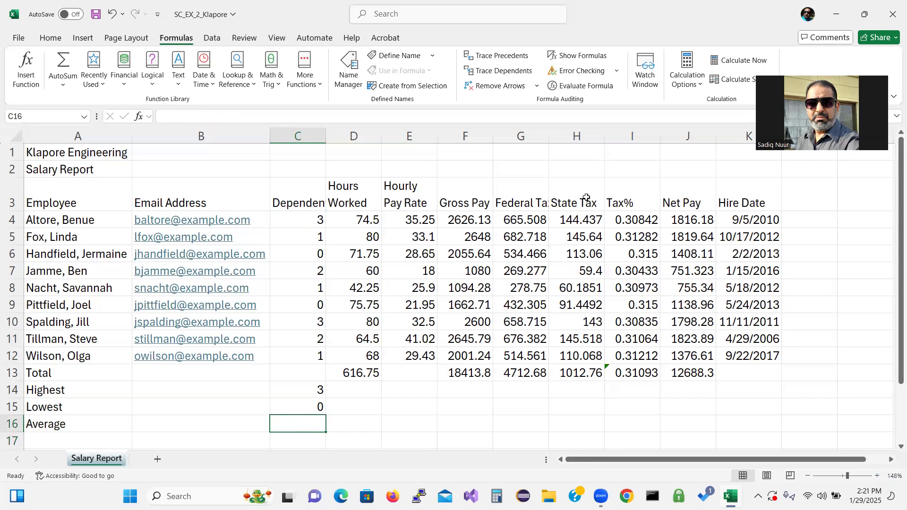
Step: Enter =AVERAGE(C4:C12) in C16 for the average dependents, 1.44444
{"action": "left_click", "coordinate": [50, 38]}
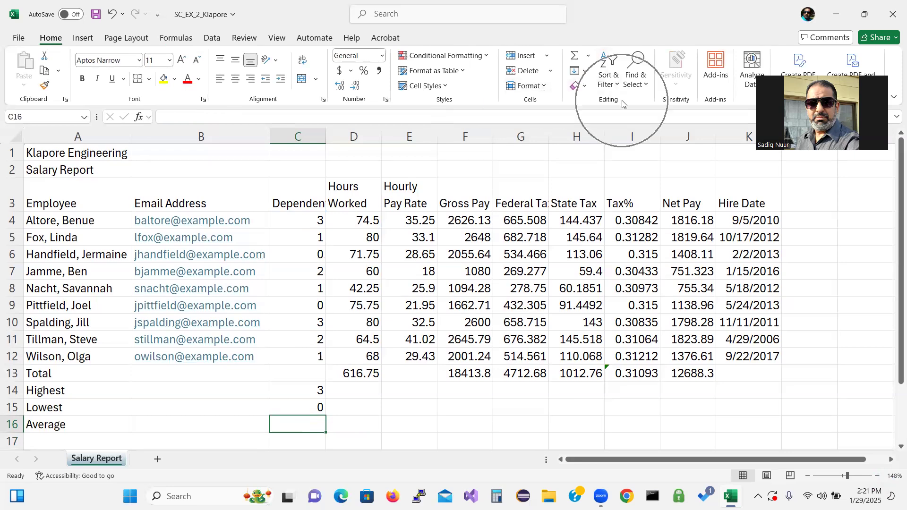
{"action": "left_click", "coordinate": [588, 58]}
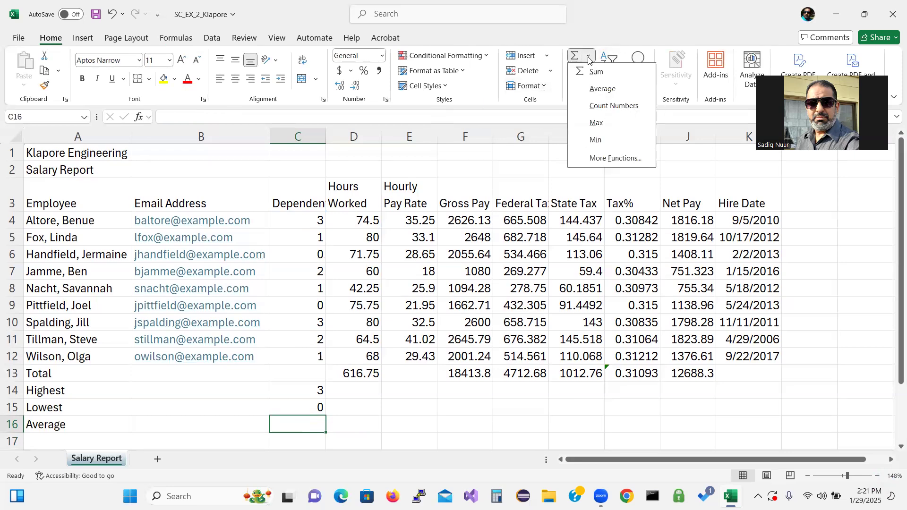
{"action": "left_click", "coordinate": [602, 92]}
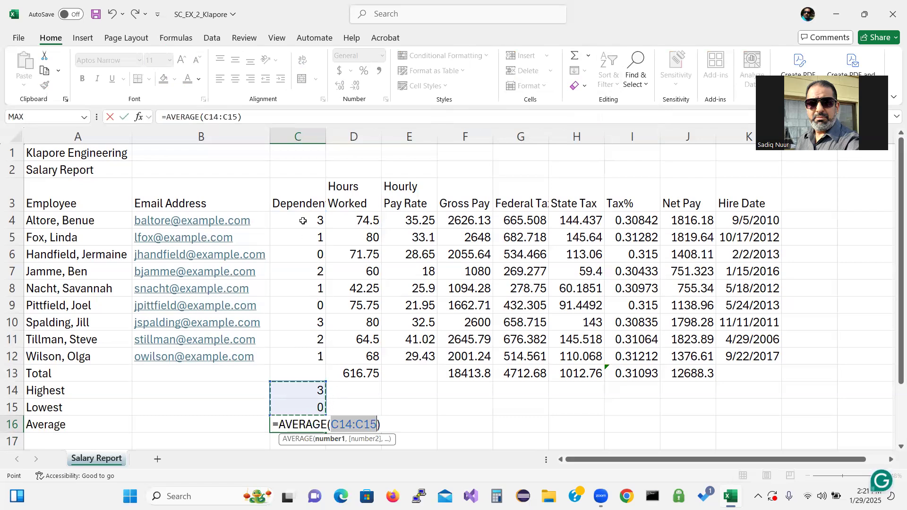
{"action": "left_click_drag", "start_coordinate": [303, 221], "coordinate": [291, 349]}
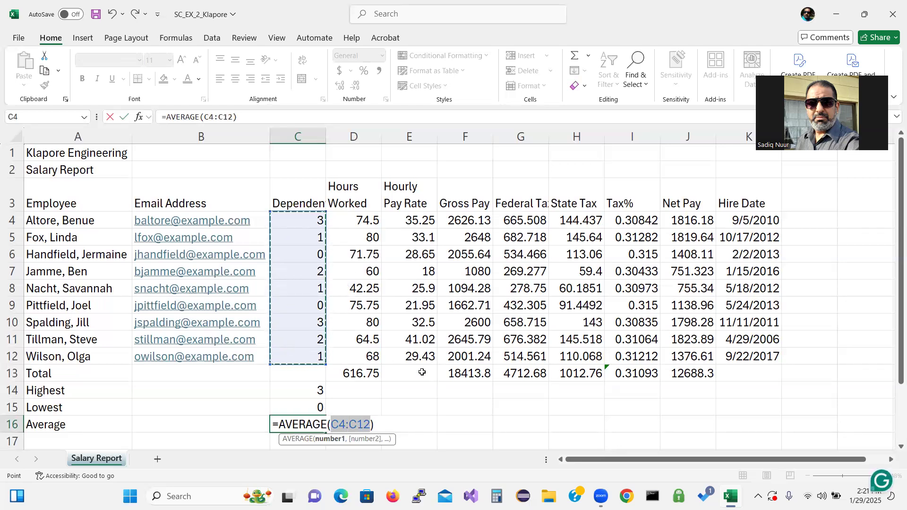
{"action": "key", "text": "Return"}
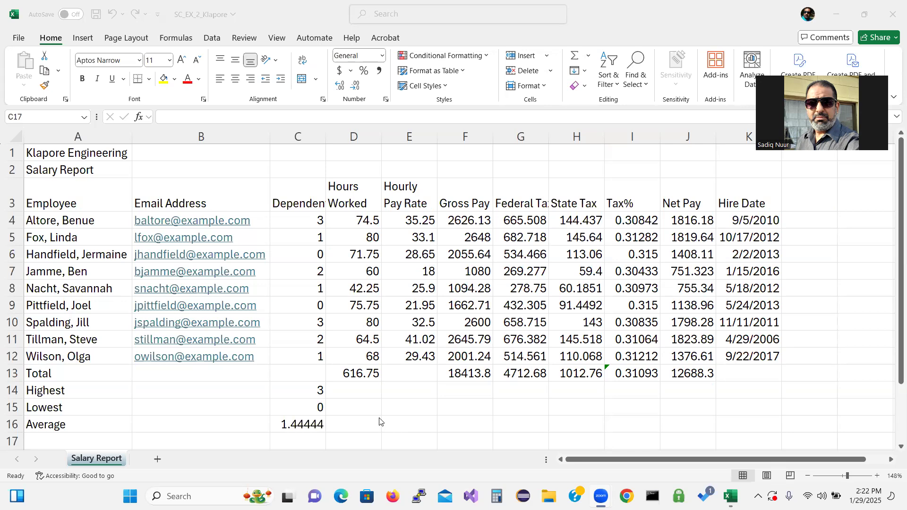
Step: Fill the C14:C16 Highest, Lowest and Average formulas right through the Net Pay column J
{"action": "left_click", "coordinate": [290, 389]}
{"action": "left_click", "coordinate": [292, 391]}
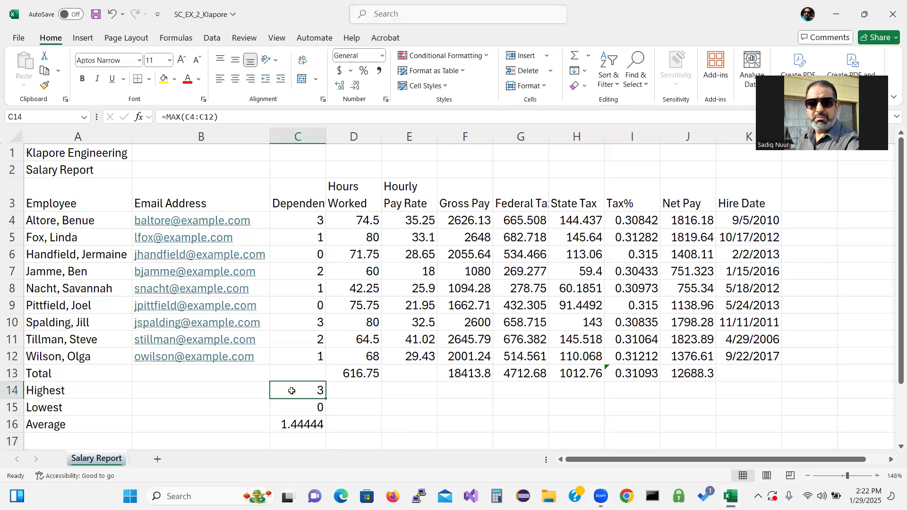
{"action": "left_click_drag", "start_coordinate": [291, 391], "coordinate": [294, 432]}
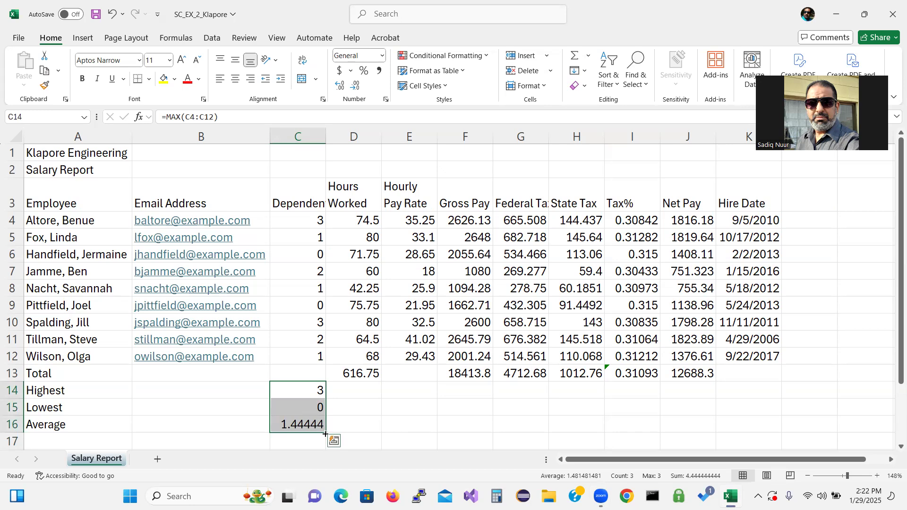
{"action": "left_click_drag", "start_coordinate": [326, 434], "coordinate": [694, 414]}
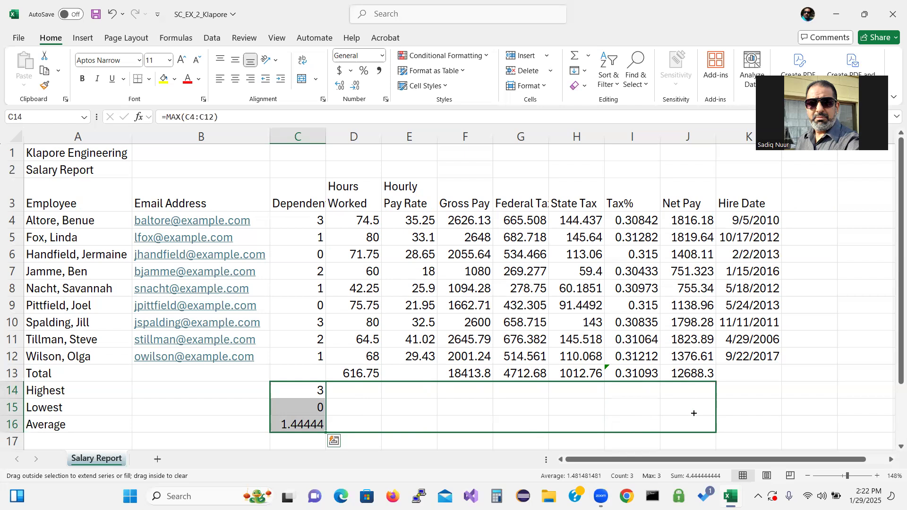
{"action": "left_click_drag", "start_coordinate": [694, 413], "coordinate": [692, 412]}
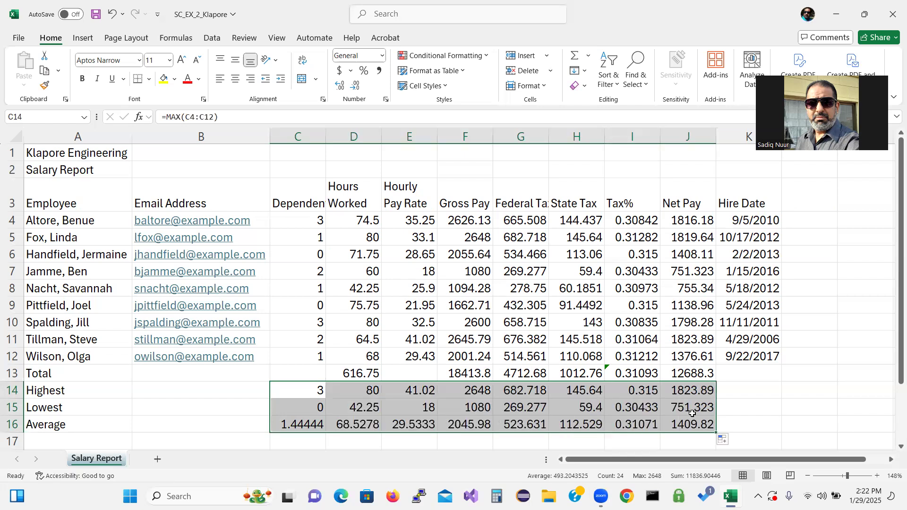
{"action": "left_click", "coordinate": [636, 427]}
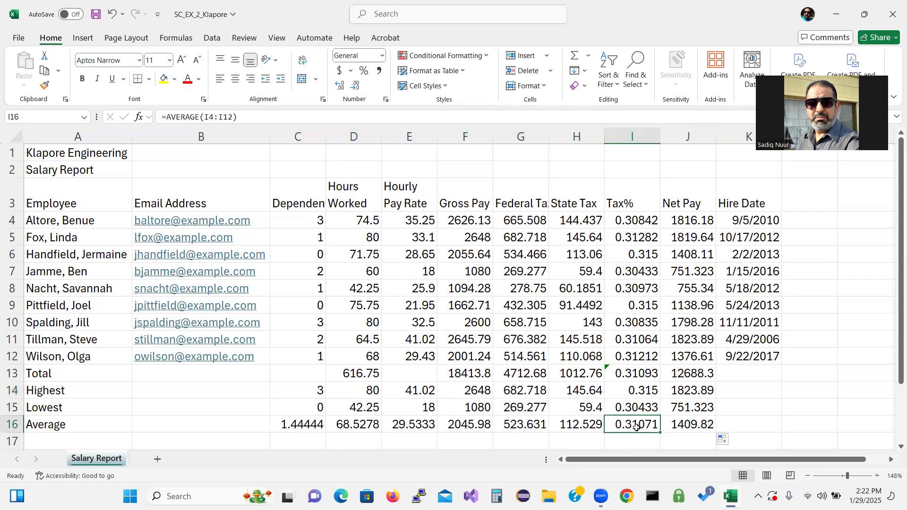
Step: Delete the Tax% average in cell I16
{"action": "key", "text": "Delete"}
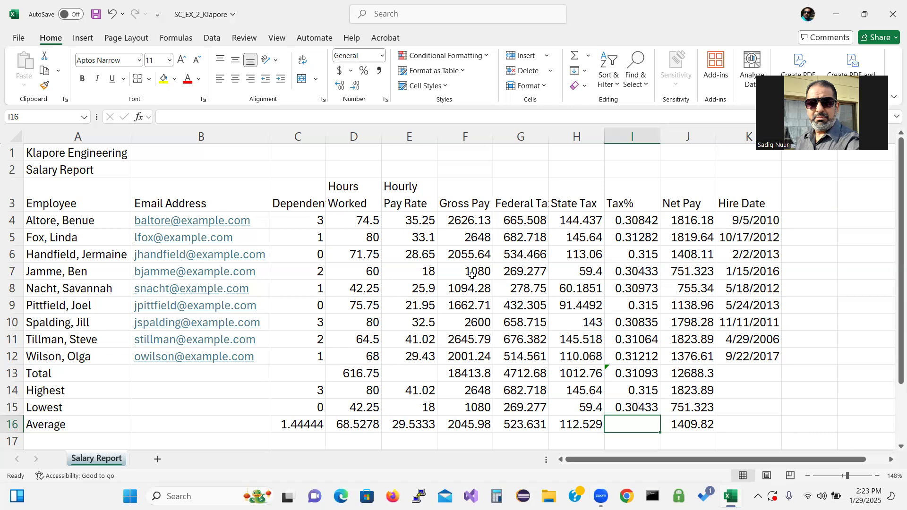
{"action": "left_click", "coordinate": [467, 220]}
{"action": "double_click", "coordinate": [466, 220]}
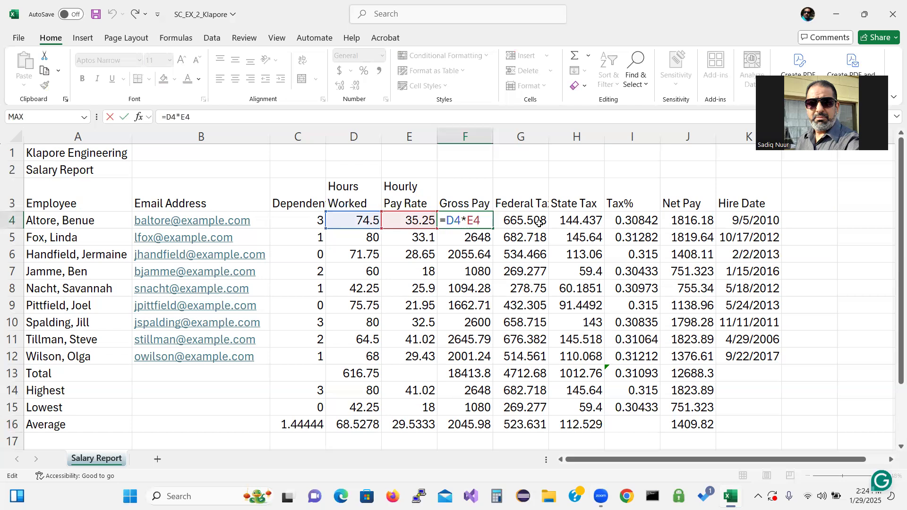
{"action": "key", "text": "ctrl+Return"}
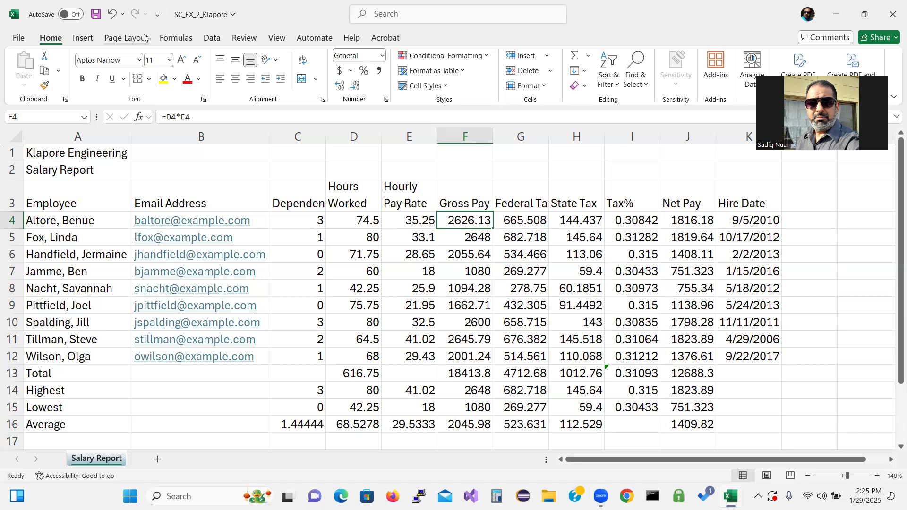
Step: Apply the Gallery document theme from the Page Layout Themes list to the workbook
{"action": "left_click", "coordinate": [133, 43]}
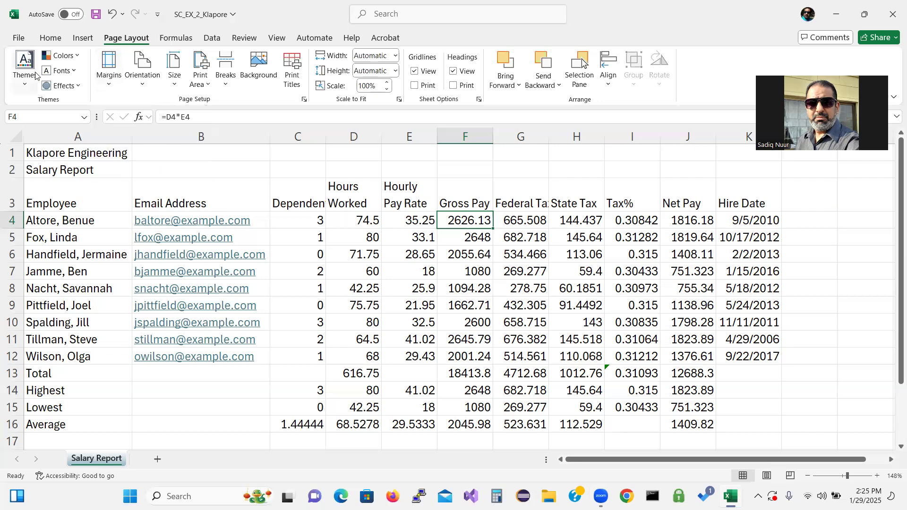
{"action": "left_click", "coordinate": [29, 85]}
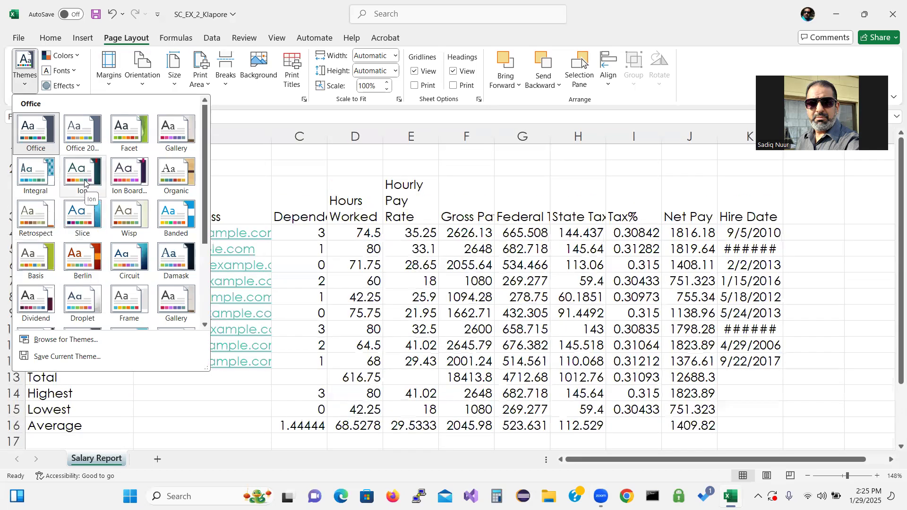
{"action": "left_click", "coordinate": [174, 132]}
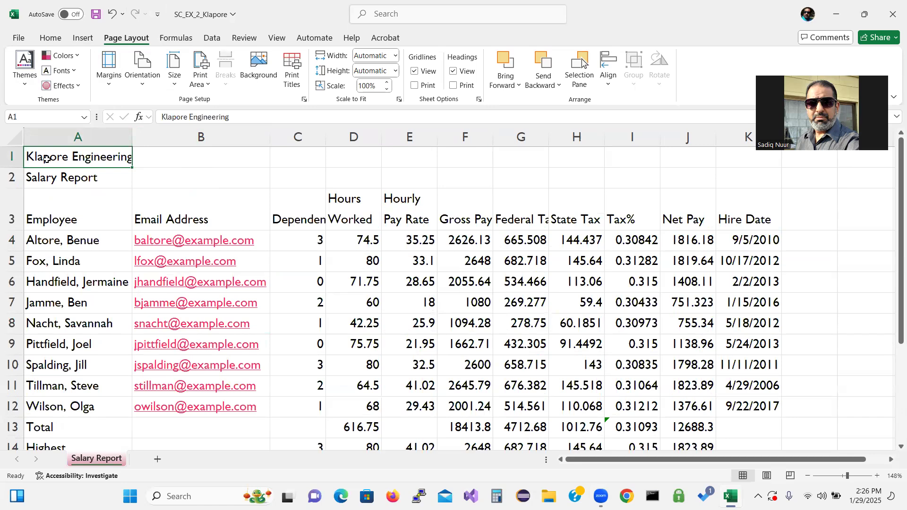
Step: Merge and centre the Klapore Engineering title and Salary Report subtitle across A–K, then select both rows
{"action": "left_click_drag", "start_coordinate": [46, 159], "coordinate": [743, 169]}
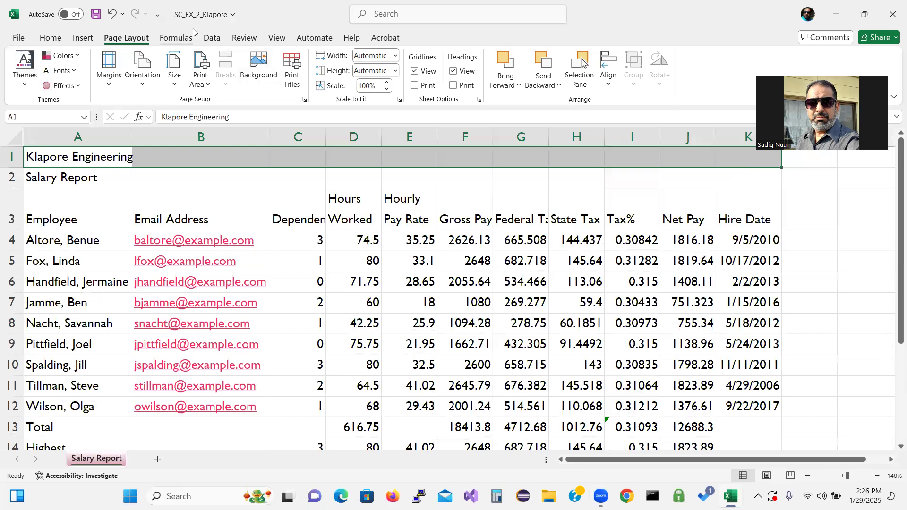
{"action": "left_click", "coordinate": [49, 38]}
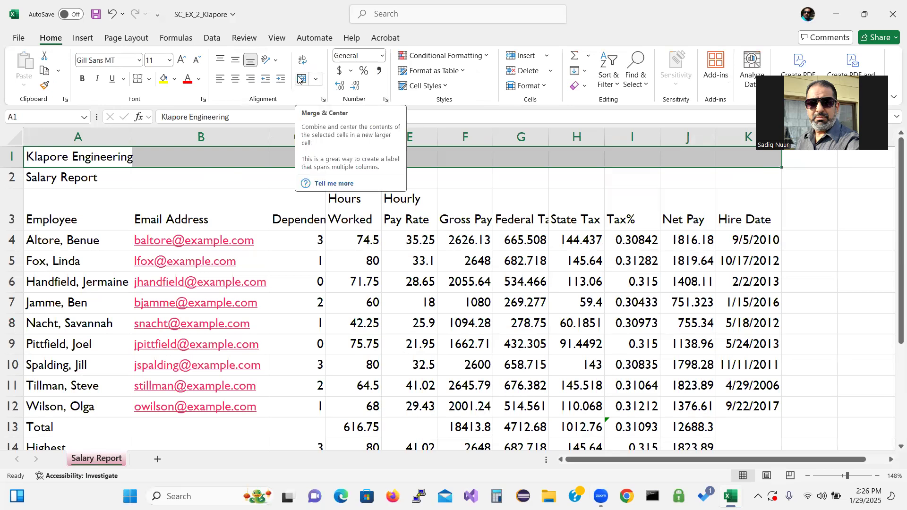
{"action": "left_click", "coordinate": [299, 79]}
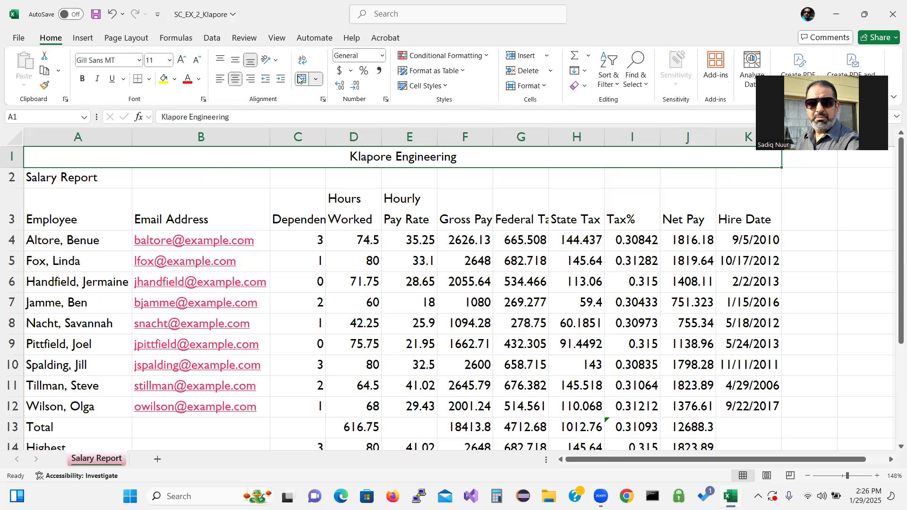
{"action": "left_click", "coordinate": [69, 178]}
{"action": "left_click_drag", "start_coordinate": [69, 178], "coordinate": [732, 175]}
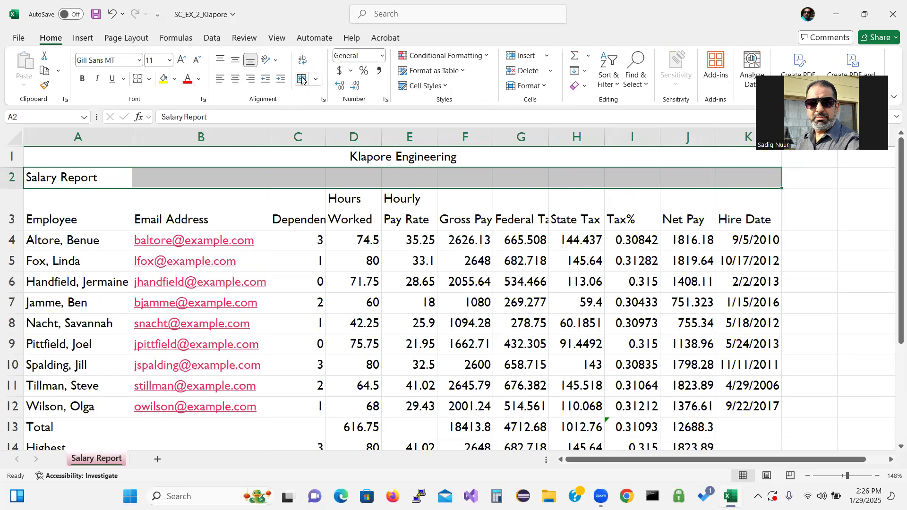
{"action": "left_click", "coordinate": [303, 79]}
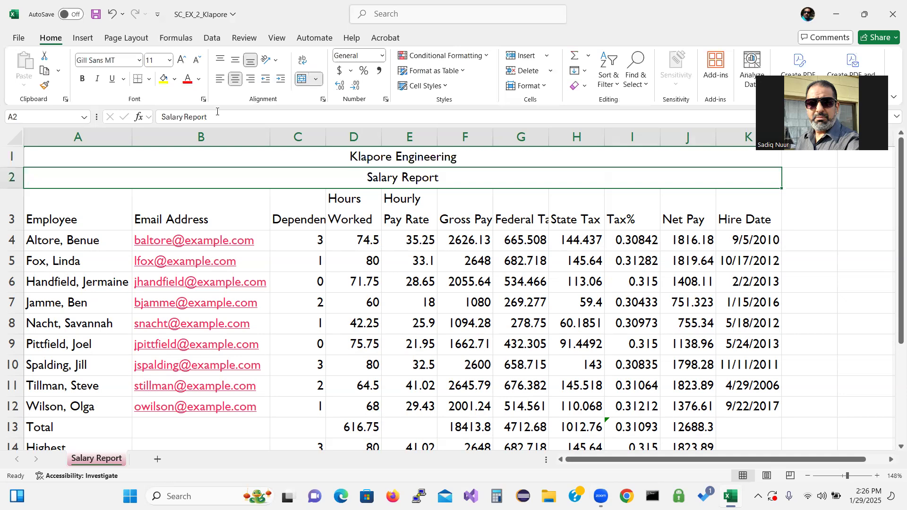
{"action": "left_click", "coordinate": [169, 158]}
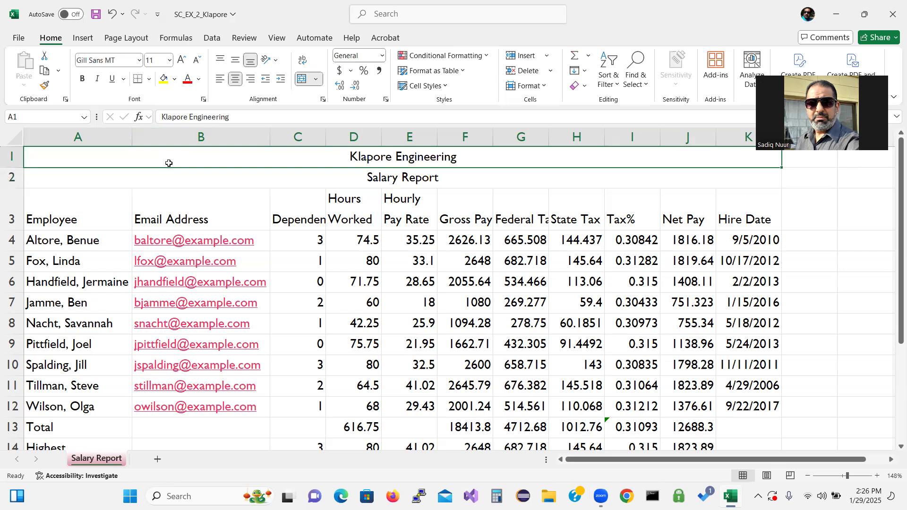
{"action": "left_click_drag", "start_coordinate": [169, 163], "coordinate": [167, 182]}
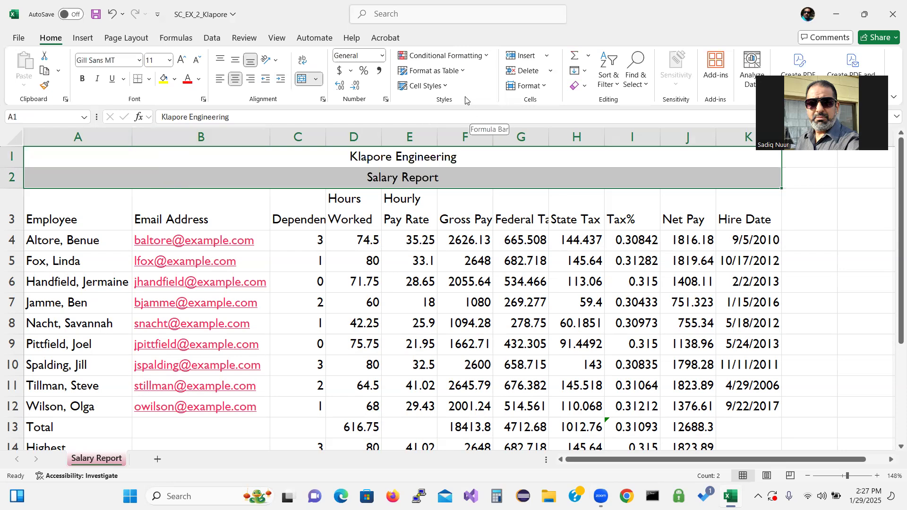
Step: Apply the Title cell style to A1:K2 and decrease the Salary Report subtitle's font size
{"action": "key", "text": "ctrl"}
{"action": "key", "text": "ctrl"}
{"action": "key", "text": "ctrl"}
{"action": "key", "text": "ctrl"}
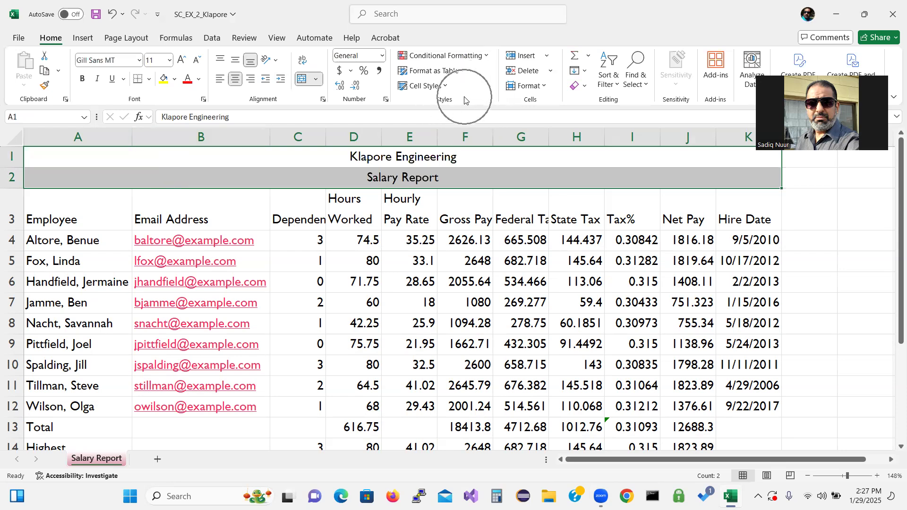
{"action": "key", "text": "ctrl"}
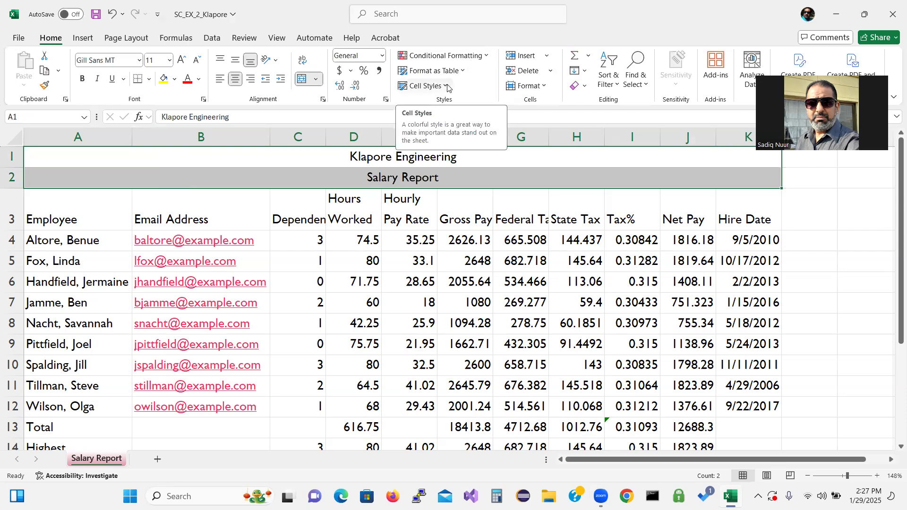
{"action": "left_click", "coordinate": [447, 88]}
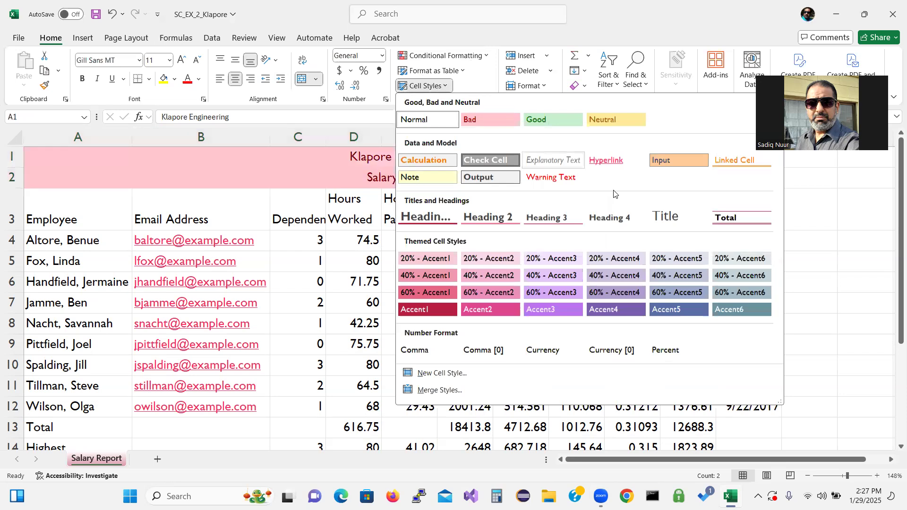
{"action": "left_click", "coordinate": [672, 216]}
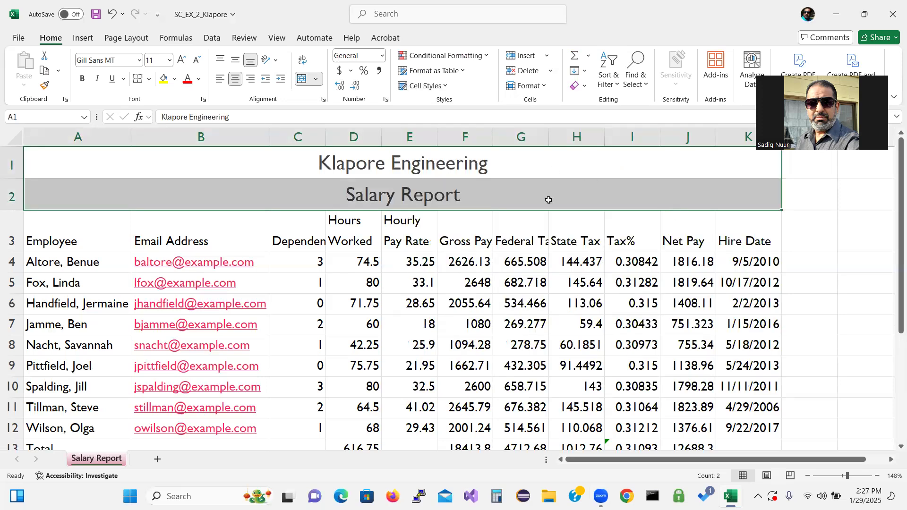
{"action": "left_click", "coordinate": [480, 201]}
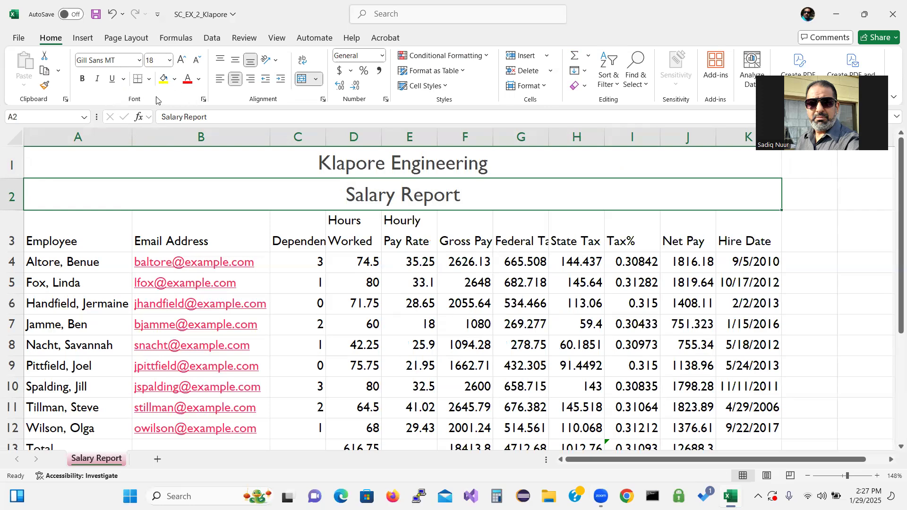
{"action": "left_click", "coordinate": [198, 64]}
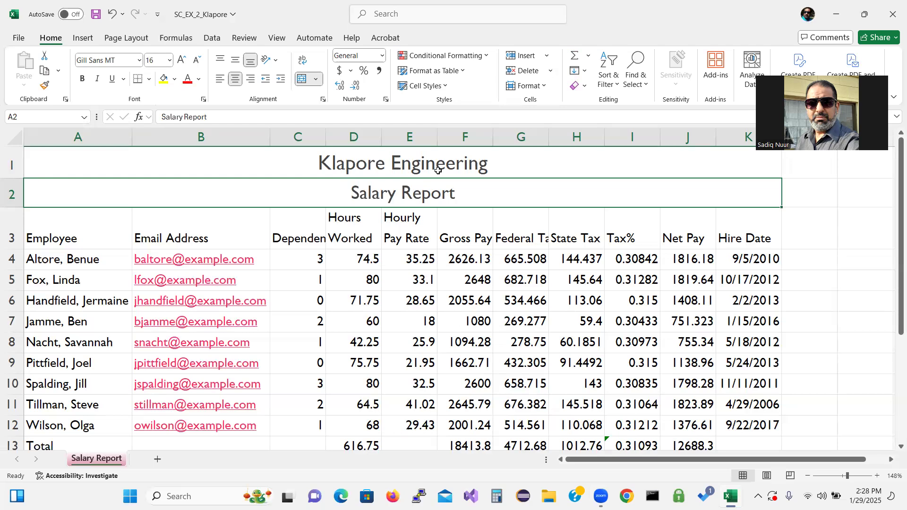
Step: Fill title rows A1:K2 with Indigo, Accent 5, Lighter 80%
{"action": "left_click", "coordinate": [202, 171]}
{"action": "left_click_drag", "start_coordinate": [201, 171], "coordinate": [201, 192]}
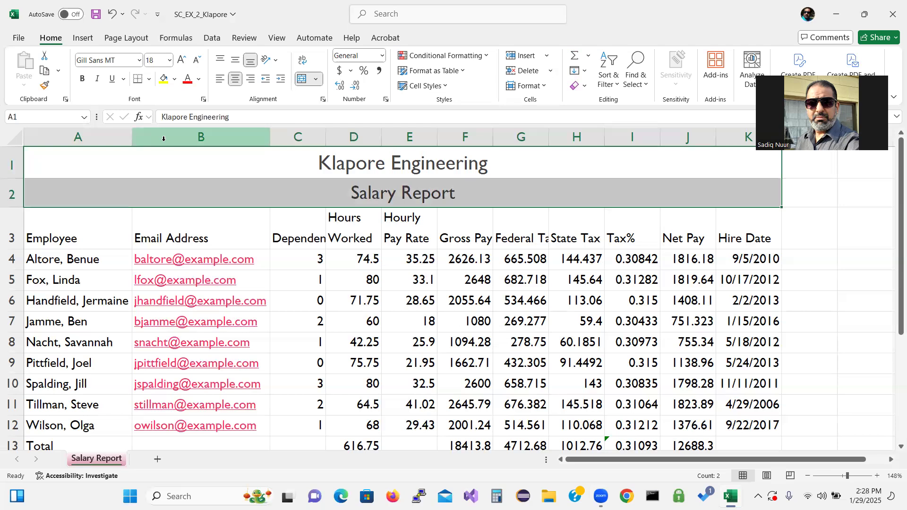
{"action": "left_click", "coordinate": [175, 80]}
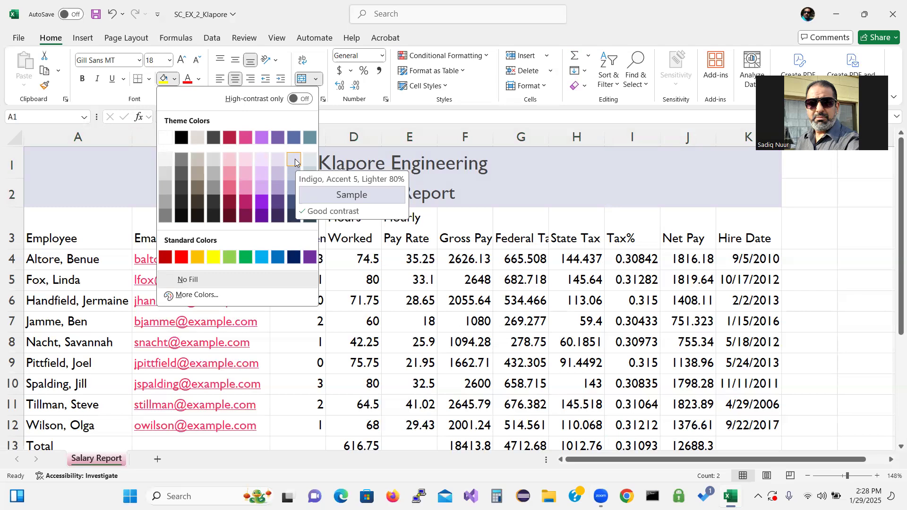
{"action": "left_click", "coordinate": [294, 159]}
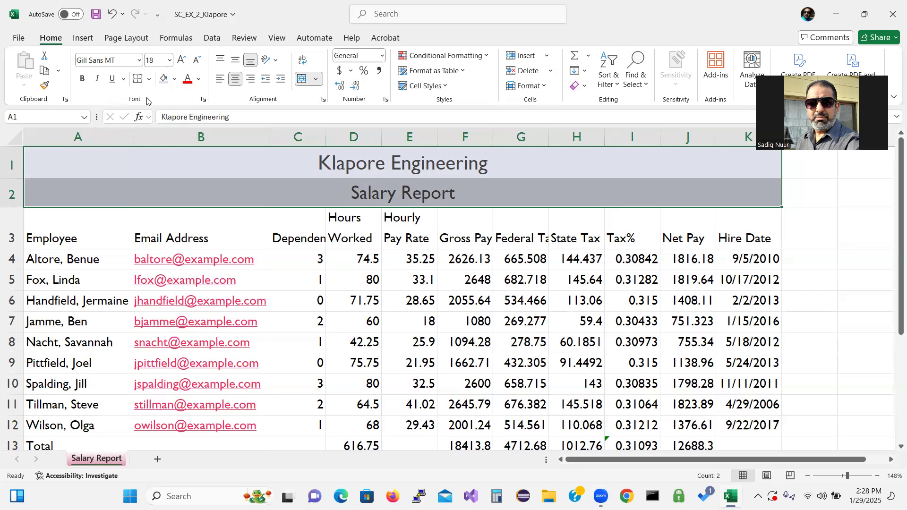
{"action": "left_click", "coordinate": [149, 79]}
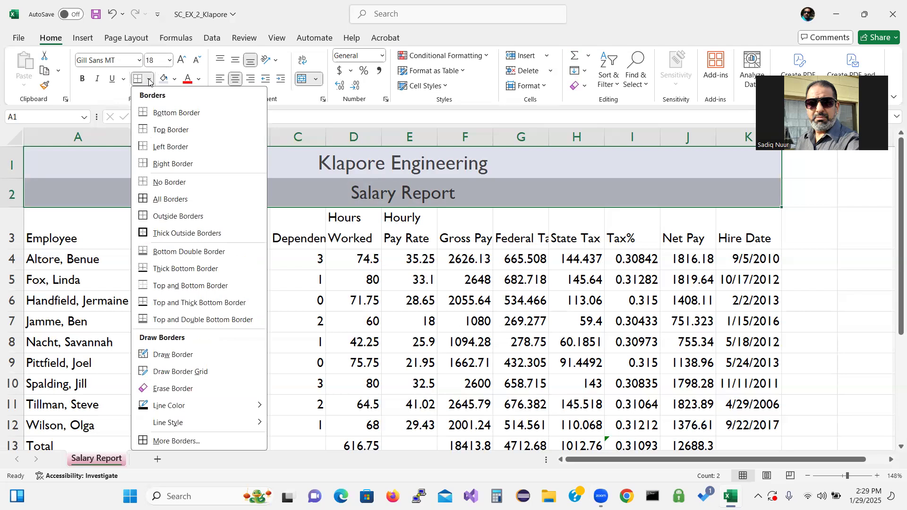
Step: Add an Outside Border around the A1:K2 title block
{"action": "left_click", "coordinate": [181, 217]}
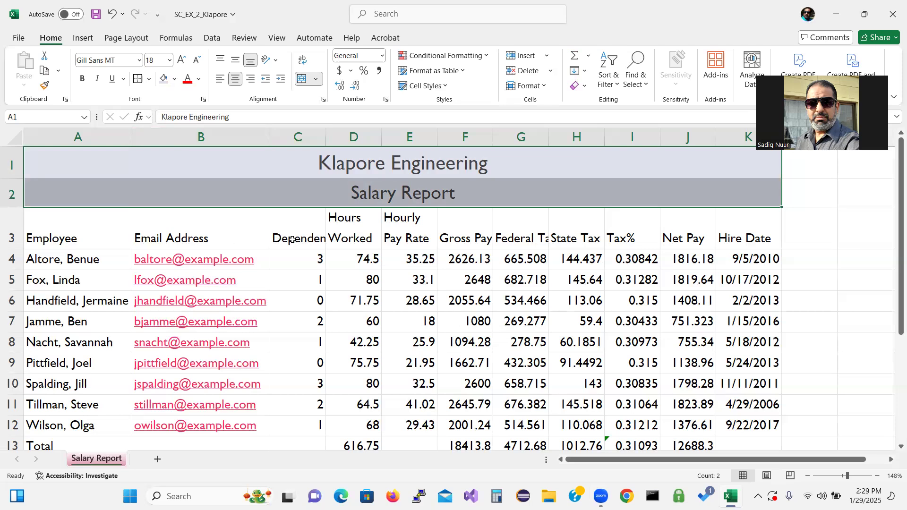
{"action": "left_click", "coordinate": [314, 261]}
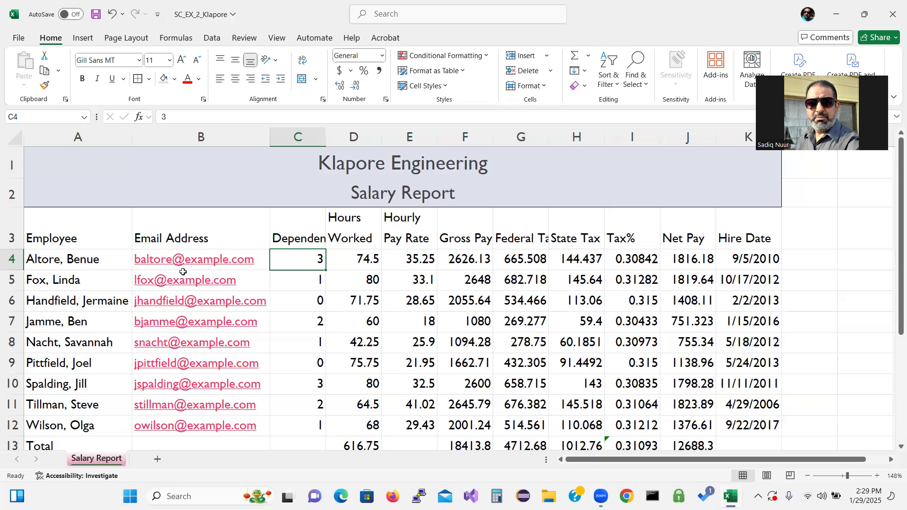
Step: Give the row 3 column headings A3:K3 the Heading 3 cell style and centre them
{"action": "left_click", "coordinate": [64, 241]}
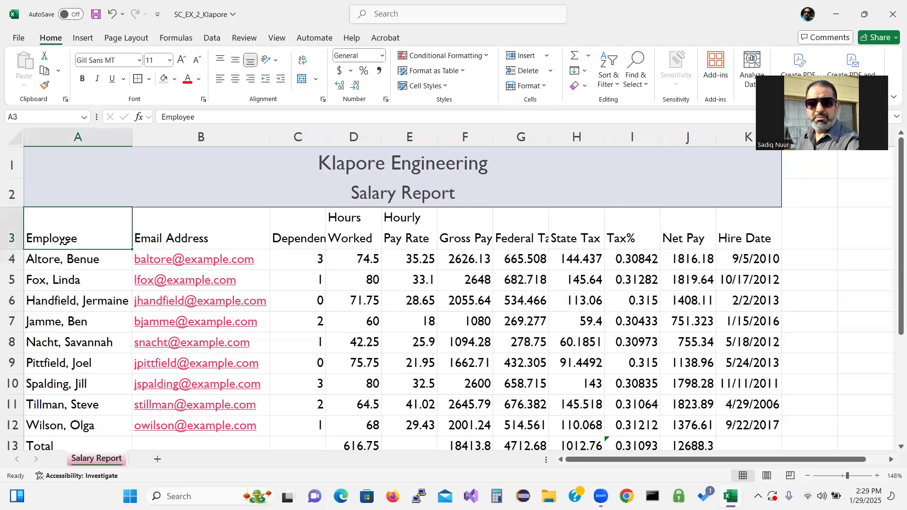
{"action": "left_click_drag", "start_coordinate": [64, 241], "coordinate": [737, 237]}
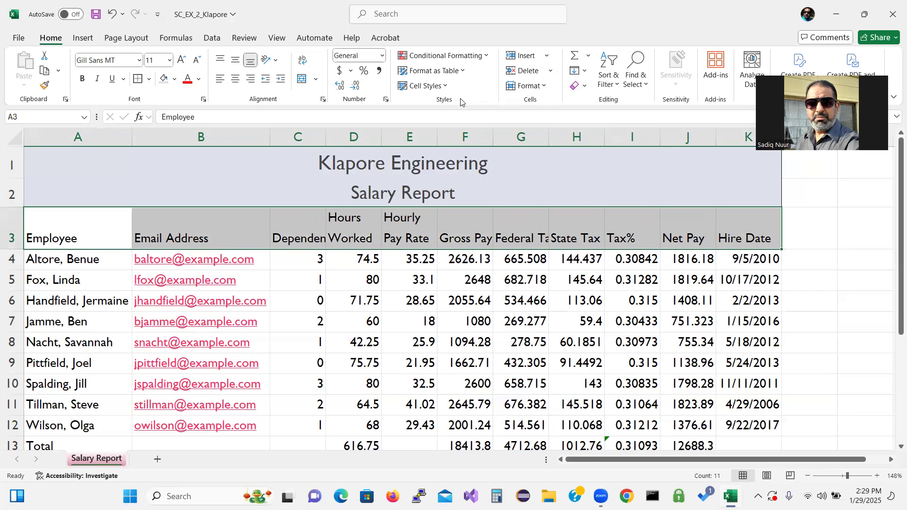
{"action": "key", "text": "ctrl+q"}
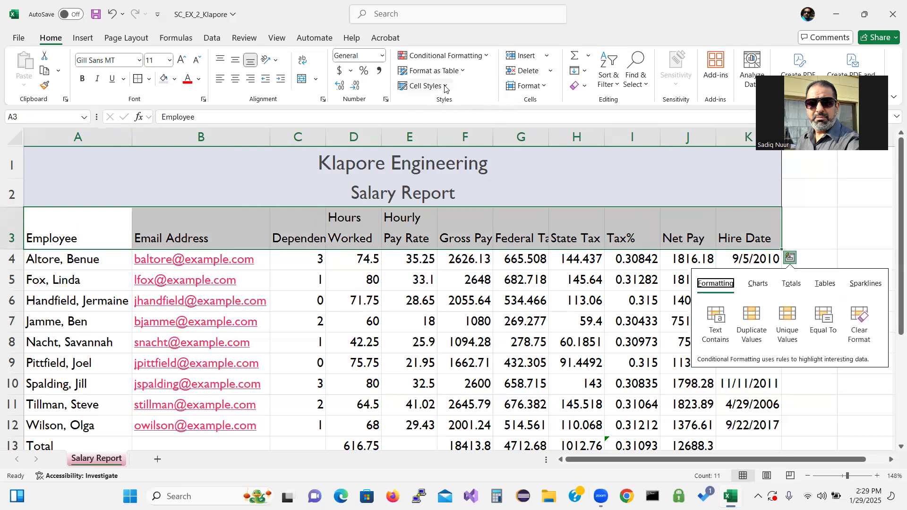
{"action": "left_click", "coordinate": [445, 87]}
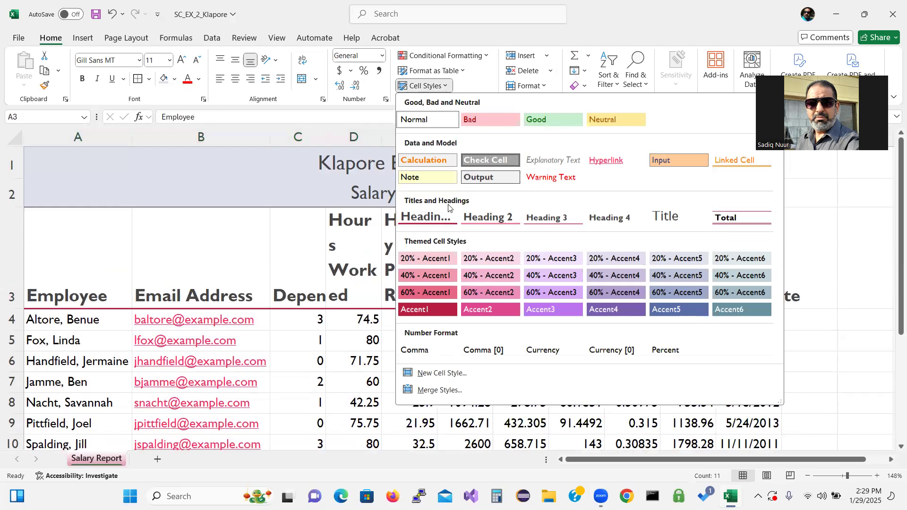
{"action": "left_click", "coordinate": [542, 217]}
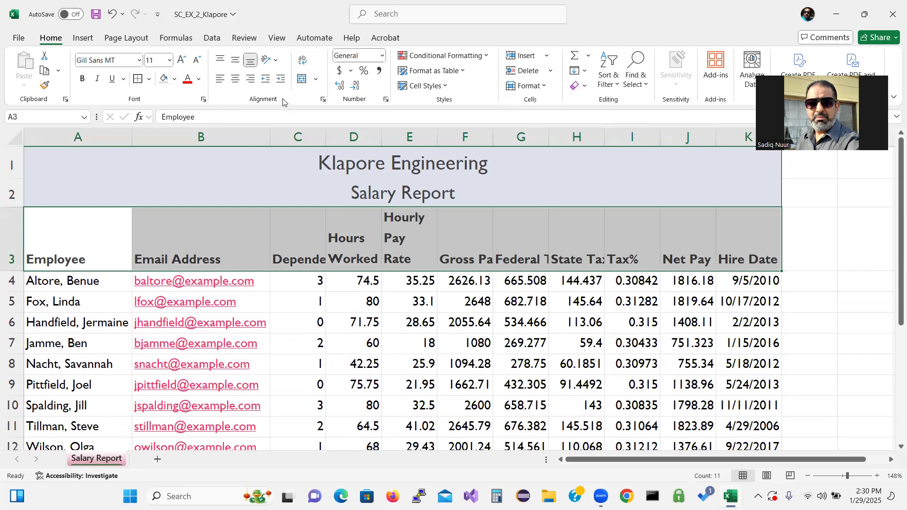
{"action": "key", "text": "ctrl+q"}
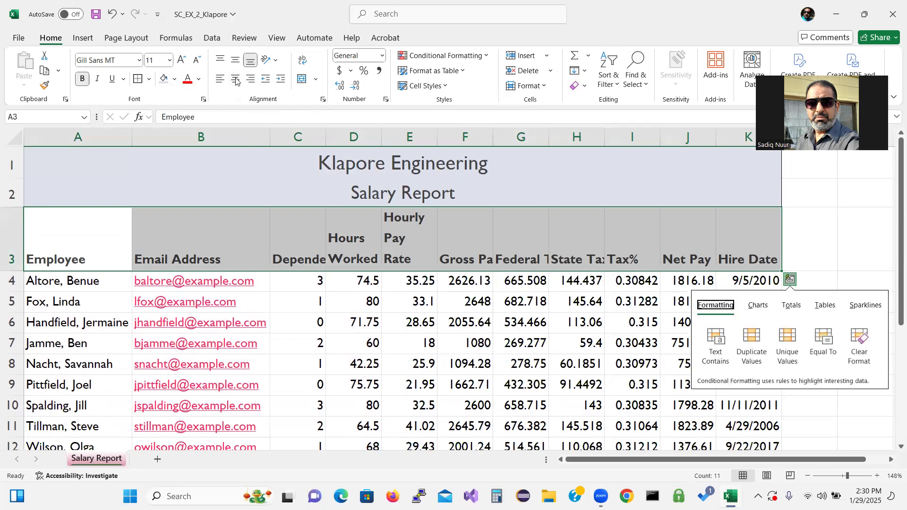
{"action": "left_click", "coordinate": [236, 79]}
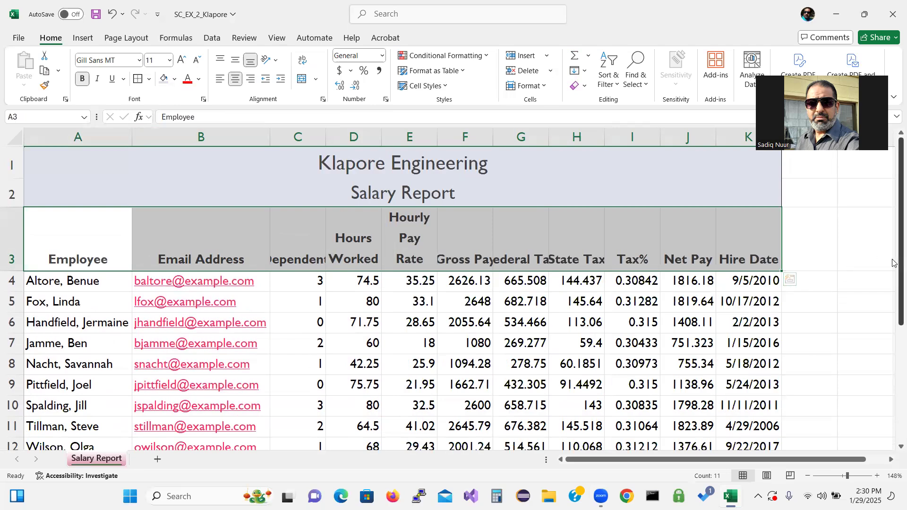
Step: Apply the Total cell style to the row 13 Total row across the table
{"action": "left_click_drag", "start_coordinate": [892, 268], "coordinate": [893, 359]}
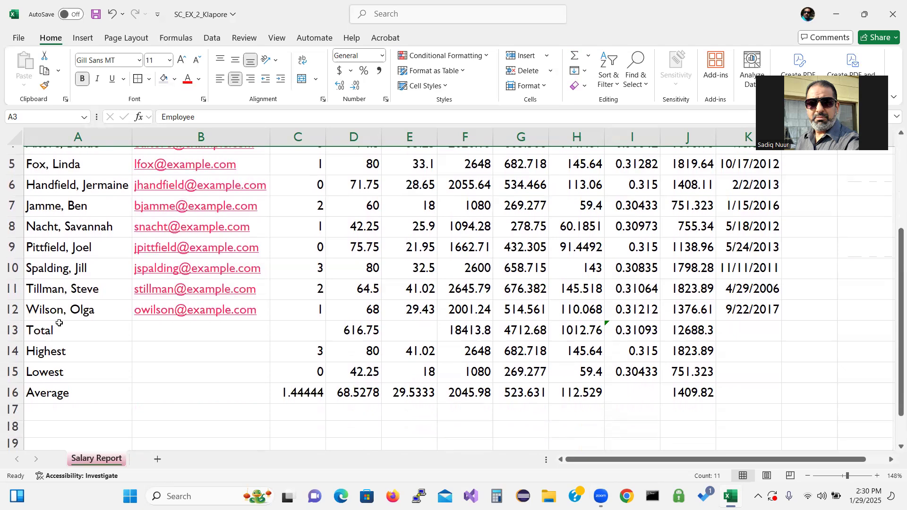
{"action": "left_click_drag", "start_coordinate": [53, 335], "coordinate": [747, 336]}
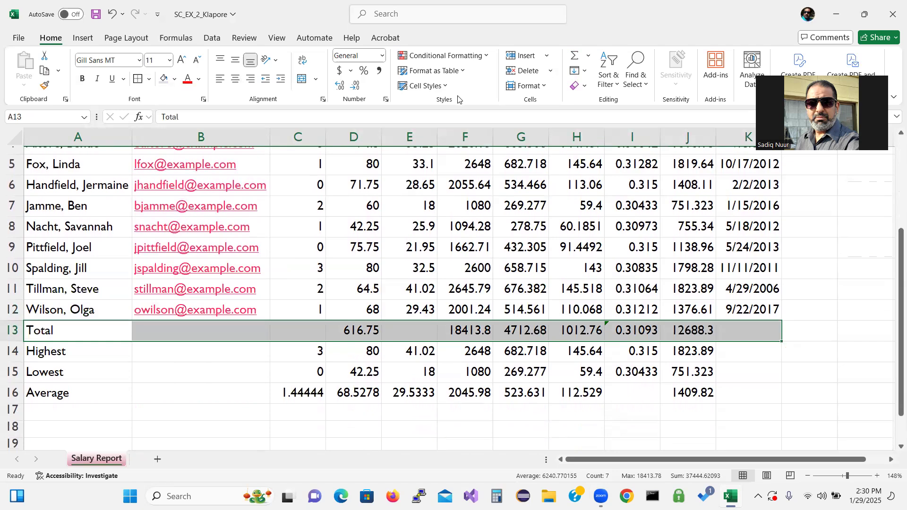
{"action": "key", "text": "ctrl+q"}
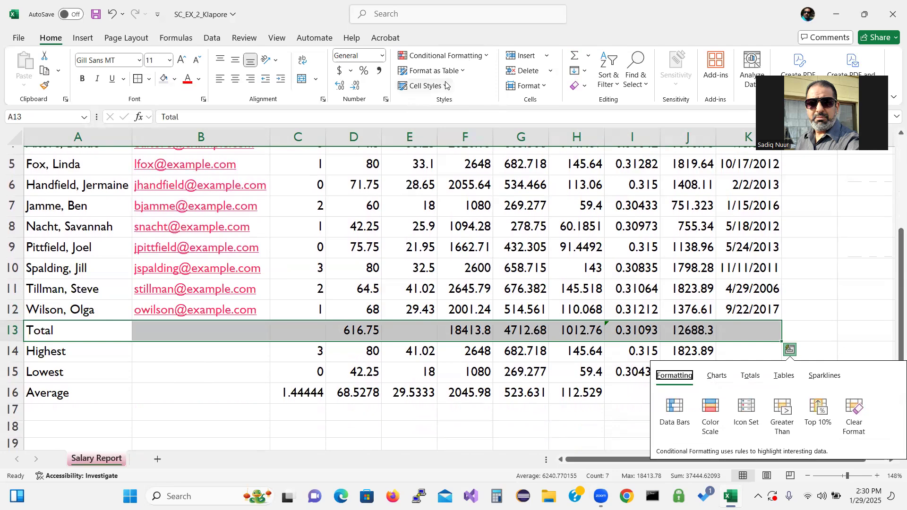
{"action": "left_click", "coordinate": [446, 86]}
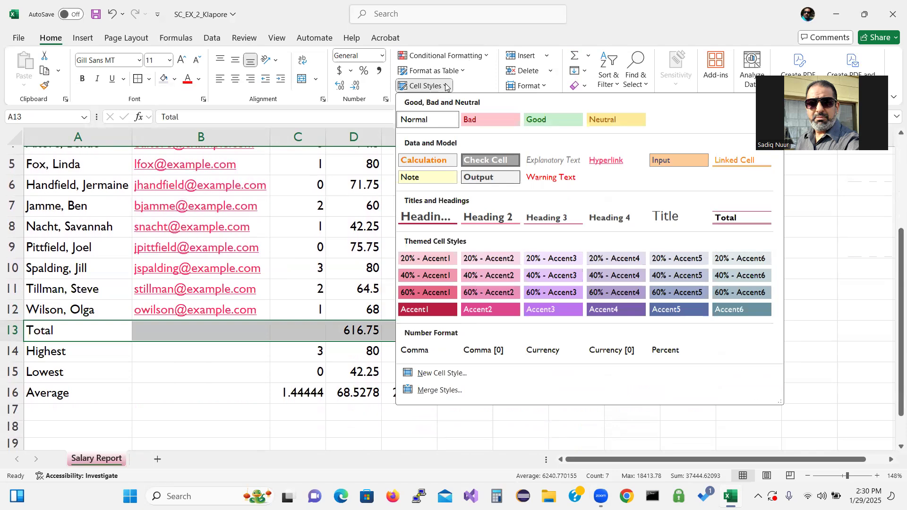
{"action": "left_click", "coordinate": [739, 218]}
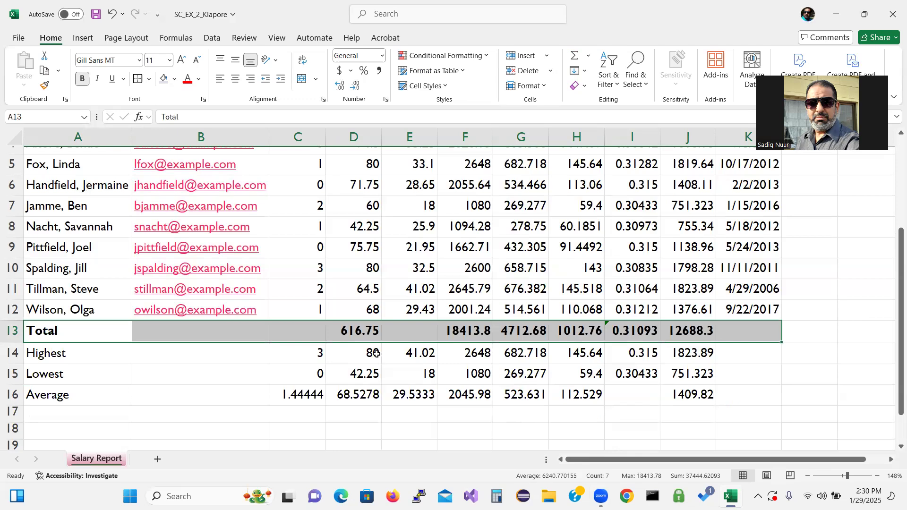
Step: Bold the Highest, Lowest and Average labels in A14:A16
{"action": "left_click", "coordinate": [88, 354]}
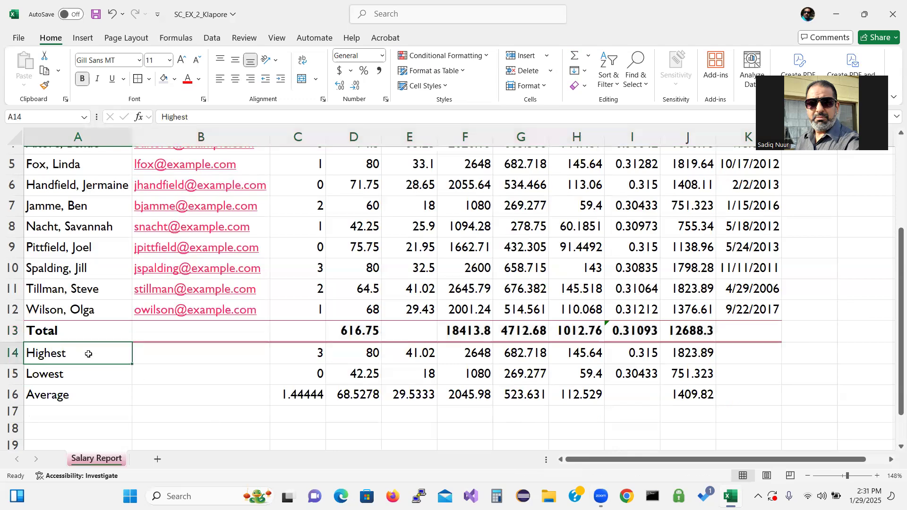
{"action": "left_click_drag", "start_coordinate": [86, 356], "coordinate": [82, 393]}
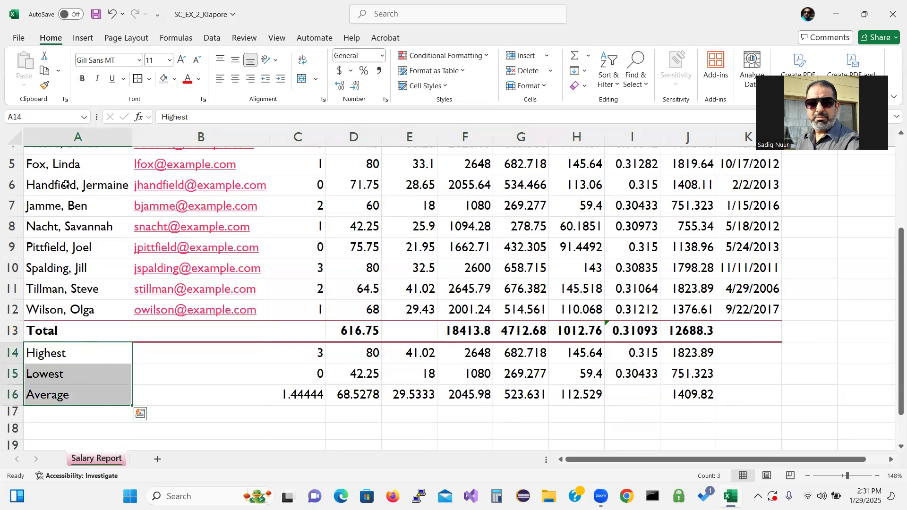
{"action": "left_click", "coordinate": [82, 80]}
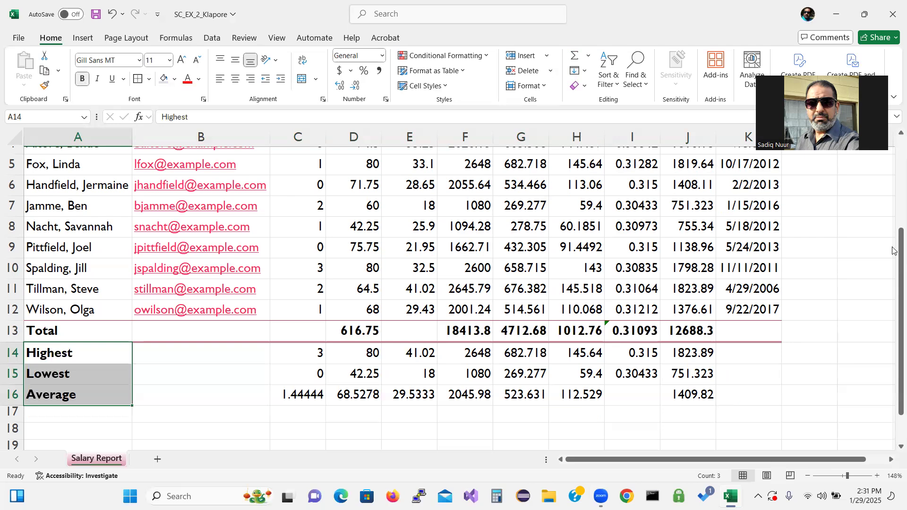
{"action": "left_click_drag", "start_coordinate": [893, 259], "coordinate": [891, 226]}
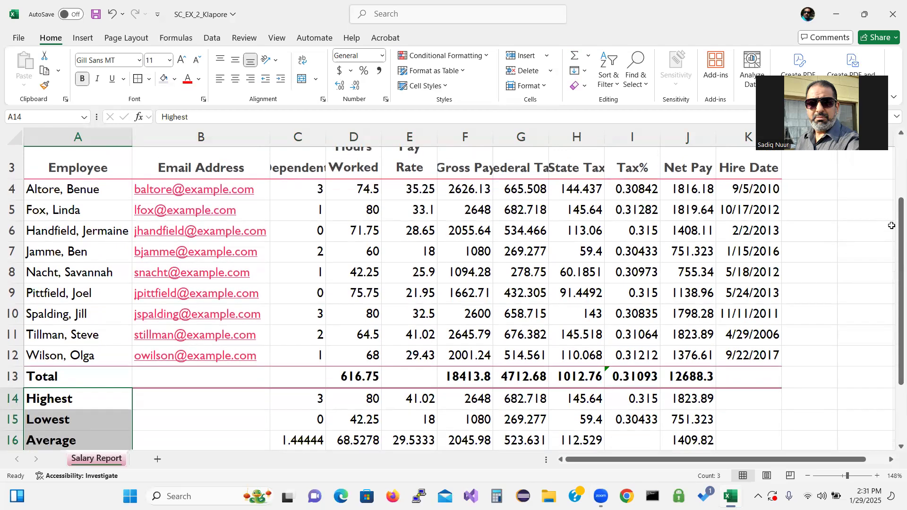
Step: Format the hire dates K4:K12 with the 3/14/12 short date type in Format Cells
{"action": "left_click", "coordinate": [754, 189]}
{"action": "left_click_drag", "start_coordinate": [755, 188], "coordinate": [754, 348]}
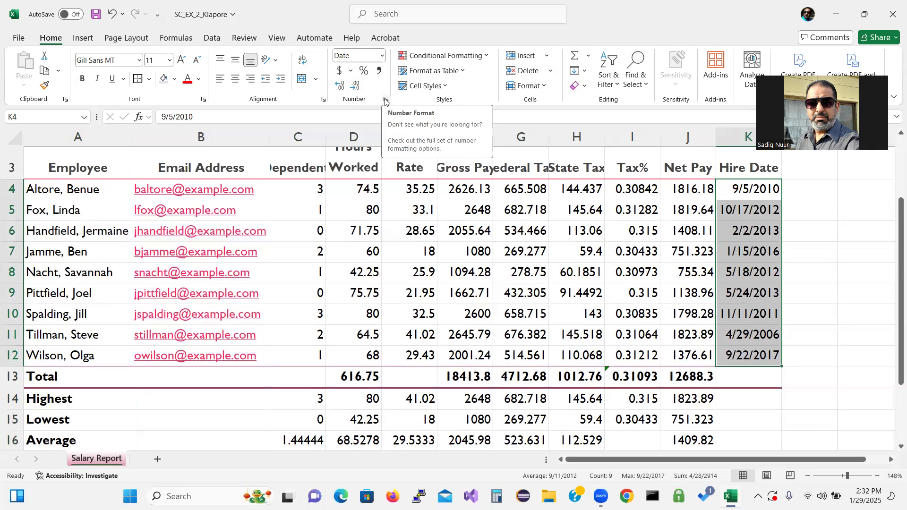
{"action": "key", "text": "ctrl+q"}
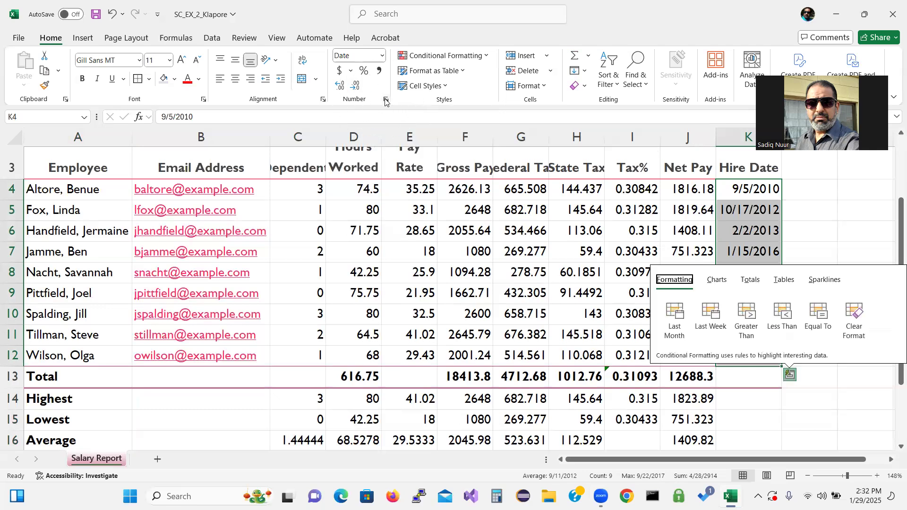
{"action": "left_click", "coordinate": [385, 100]}
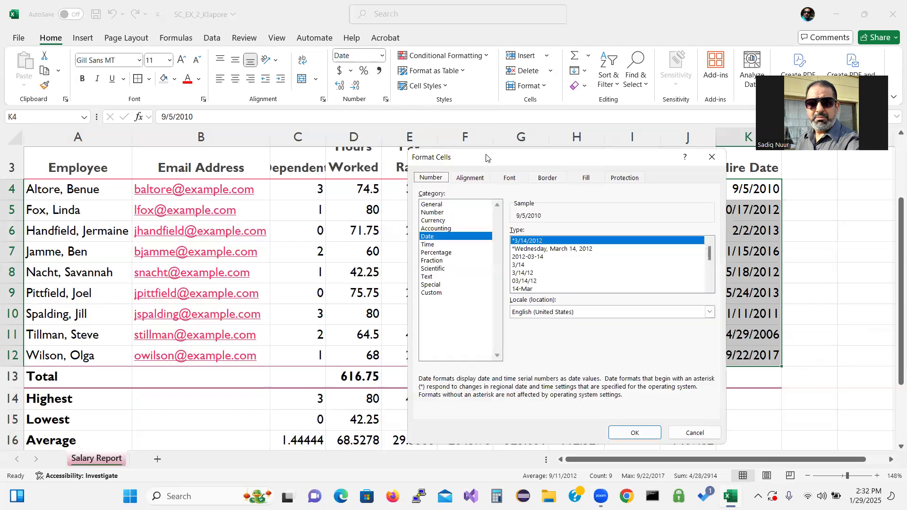
{"action": "left_click_drag", "start_coordinate": [487, 159], "coordinate": [343, 110]}
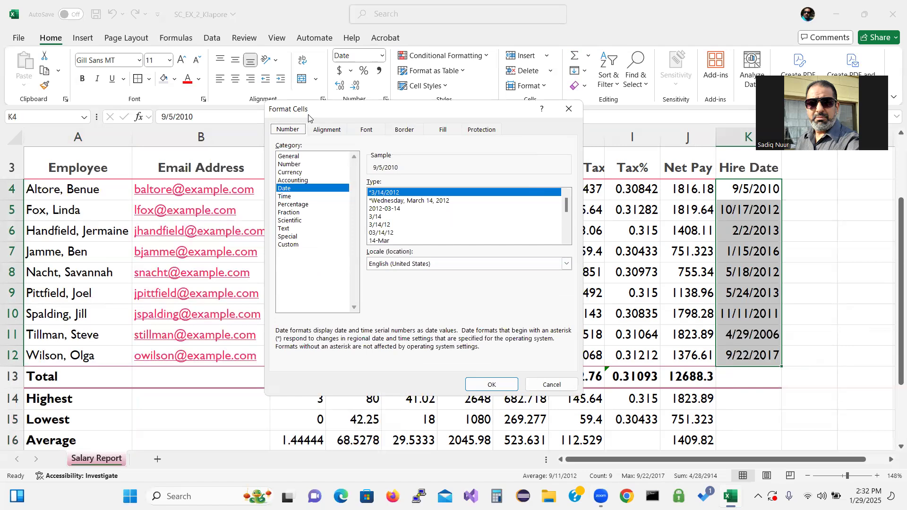
{"action": "left_click", "coordinate": [393, 225]}
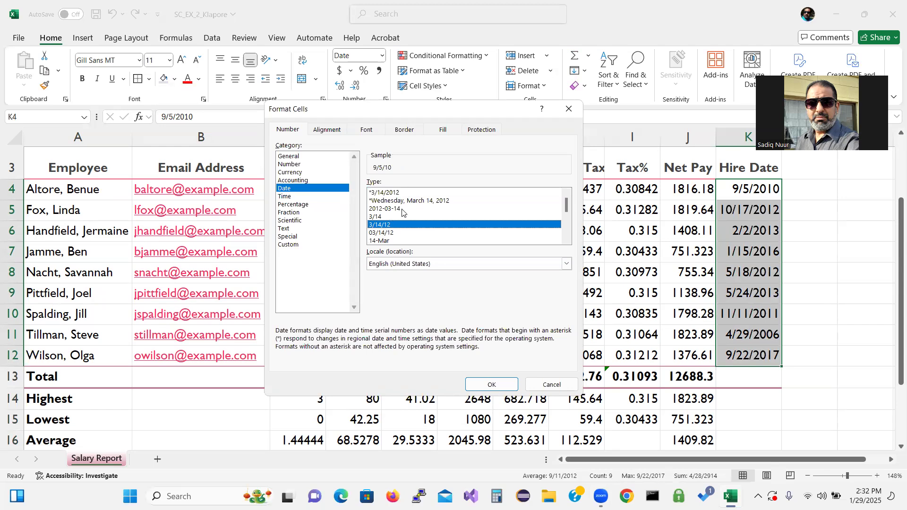
{"action": "left_click", "coordinate": [479, 388]}
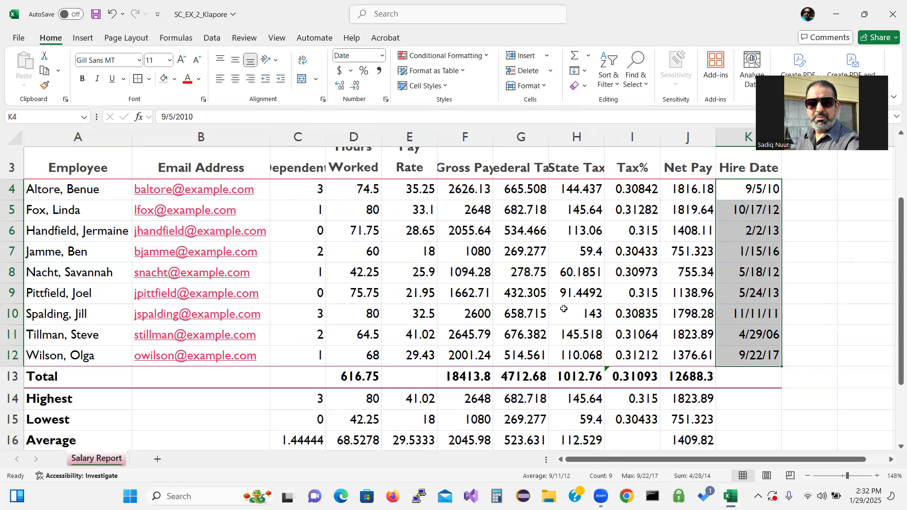
Step: Centre the Dependents values in column C, including the summary rows
{"action": "left_click_drag", "start_coordinate": [306, 189], "coordinate": [326, 434]}
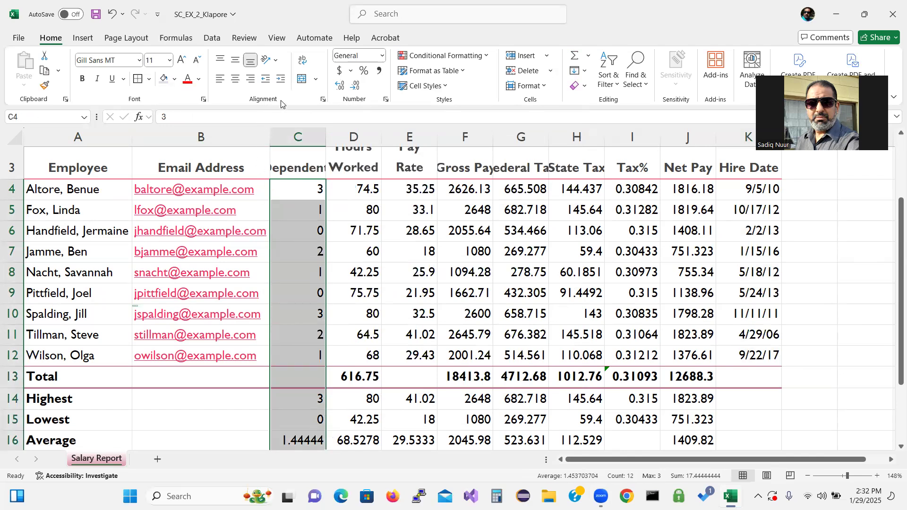
{"action": "left_click", "coordinate": [236, 79]}
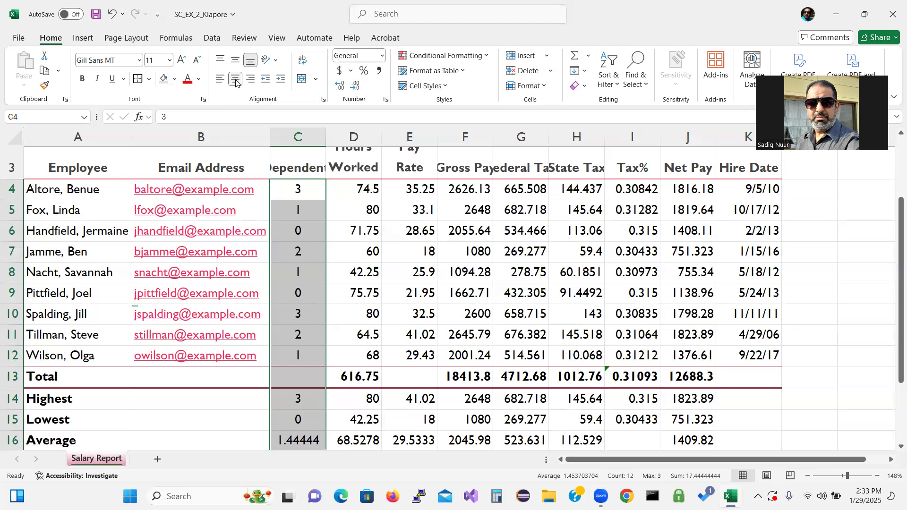
{"action": "left_click", "coordinate": [409, 189]}
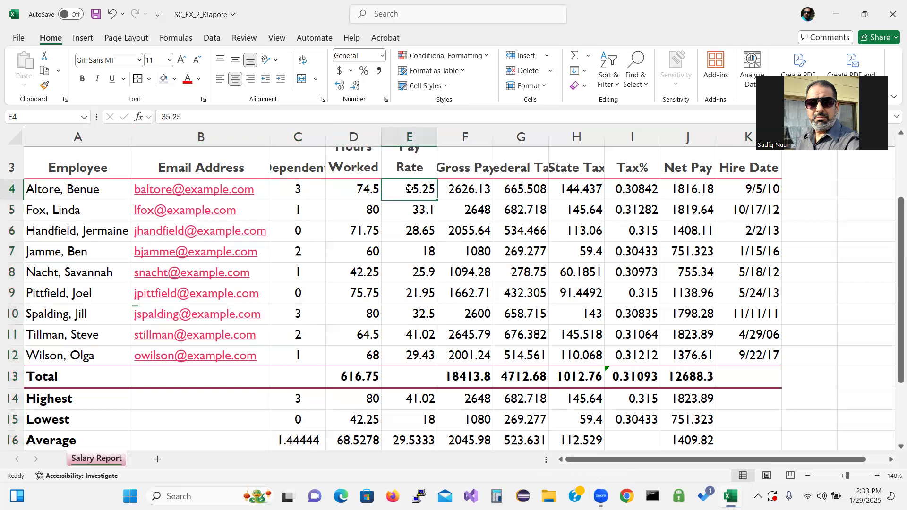
Step: Apply Accounting dollar format to E4:H4, J4 and the Total row amounts F13:H13 and J13
{"action": "left_click_drag", "start_coordinate": [409, 189], "coordinate": [557, 190]}
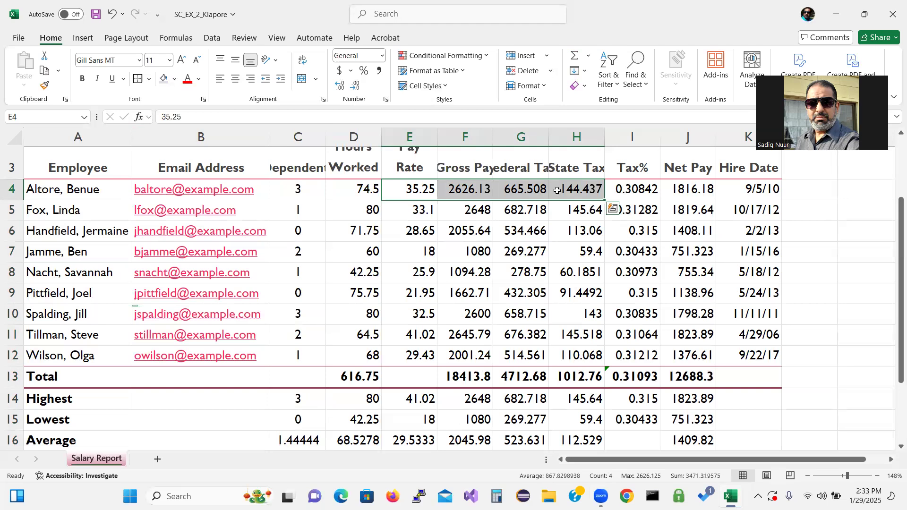
{"action": "left_click", "coordinate": [690, 190], "text": "ctrl"}
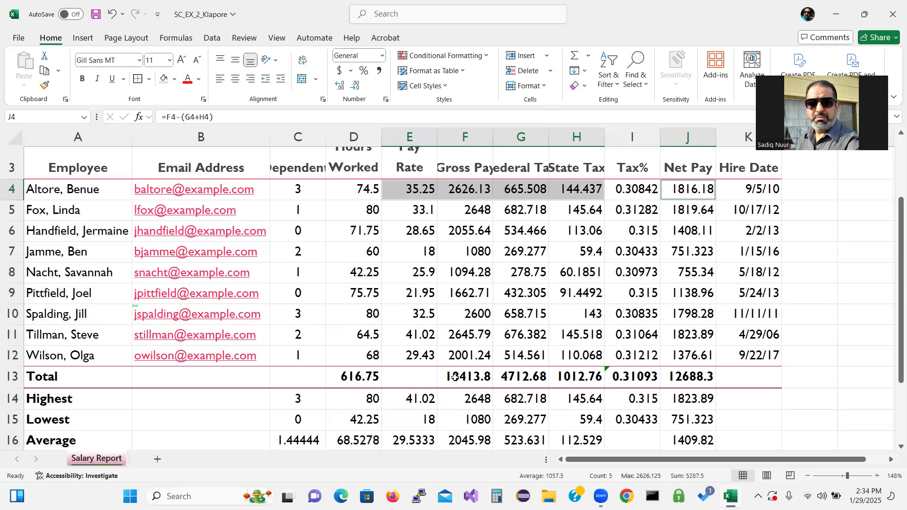
{"action": "left_click", "coordinate": [455, 376], "text": "ctrl"}
{"action": "left_click_drag", "start_coordinate": [455, 376], "coordinate": [568, 374]}
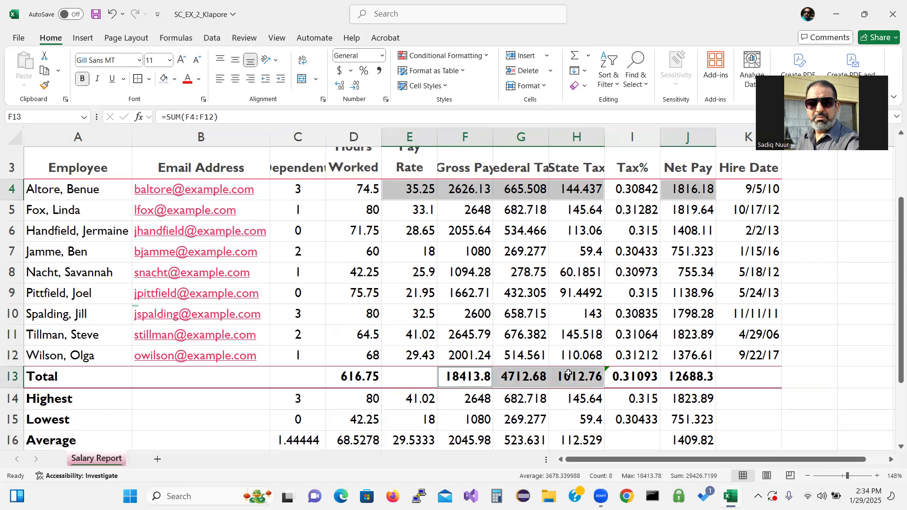
{"action": "left_click", "coordinate": [700, 379], "text": "ctrl"}
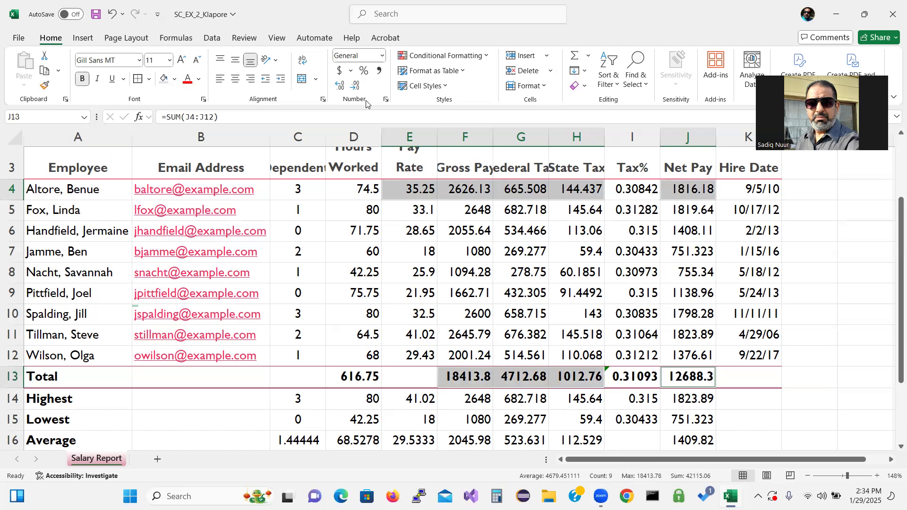
{"action": "left_click", "coordinate": [339, 70]}
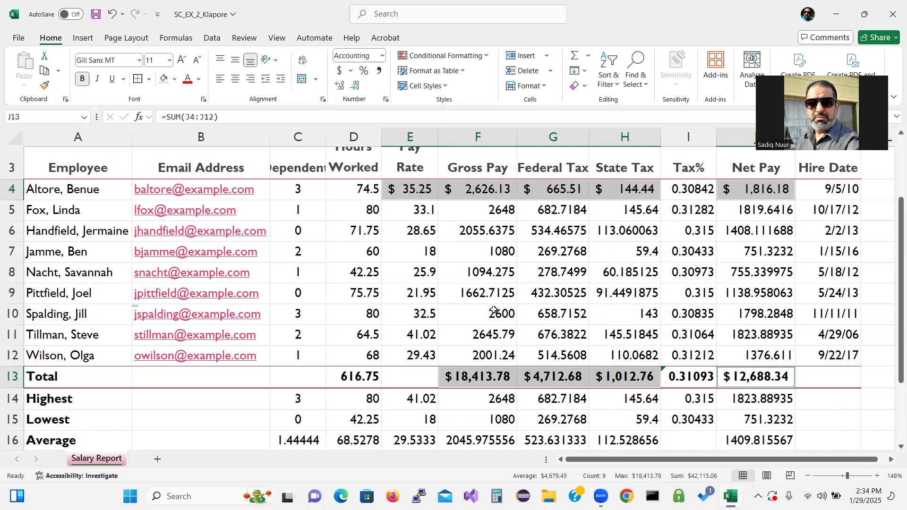
{"action": "left_click", "coordinate": [412, 214]}
{"action": "left_click_drag", "start_coordinate": [412, 213], "coordinate": [659, 350]}
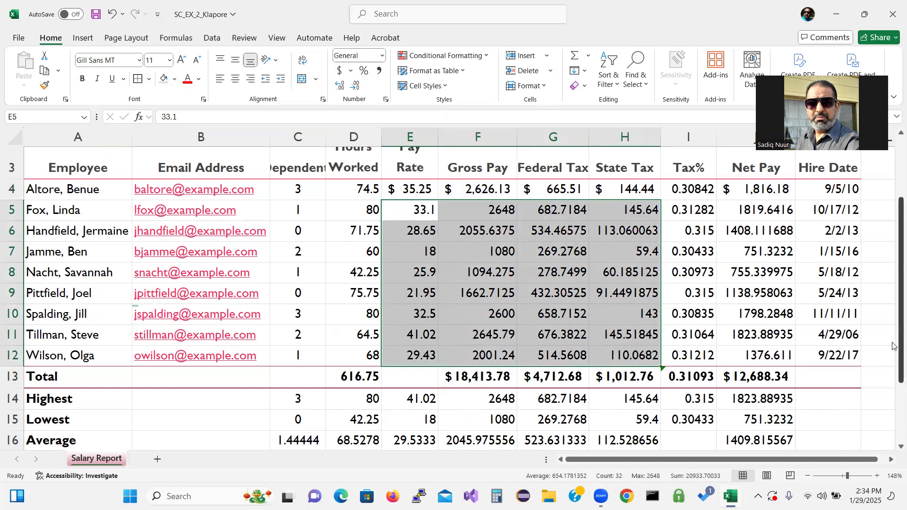
Step: Apply Comma Style to the rows 5–12 pay figures and to Hours Worked D4:D16
{"action": "left_click_drag", "start_coordinate": [764, 213], "coordinate": [769, 359]}
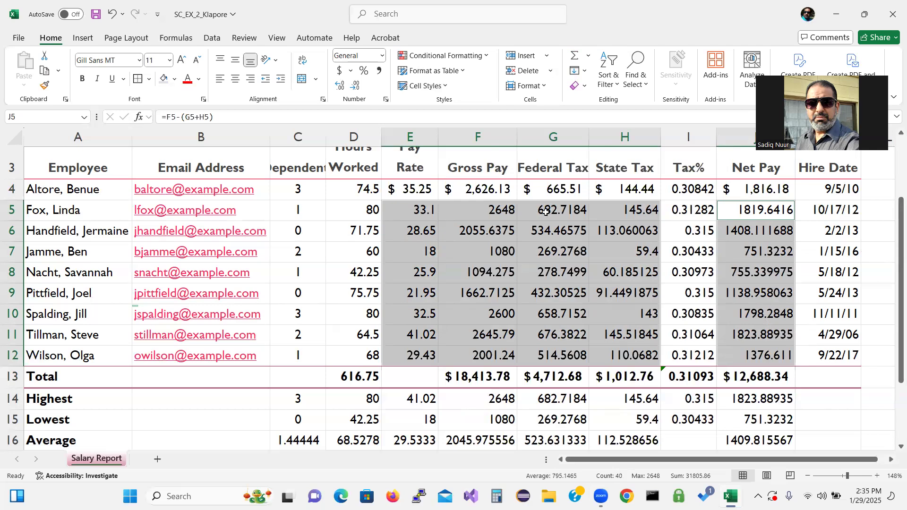
{"action": "left_click", "coordinate": [379, 72]}
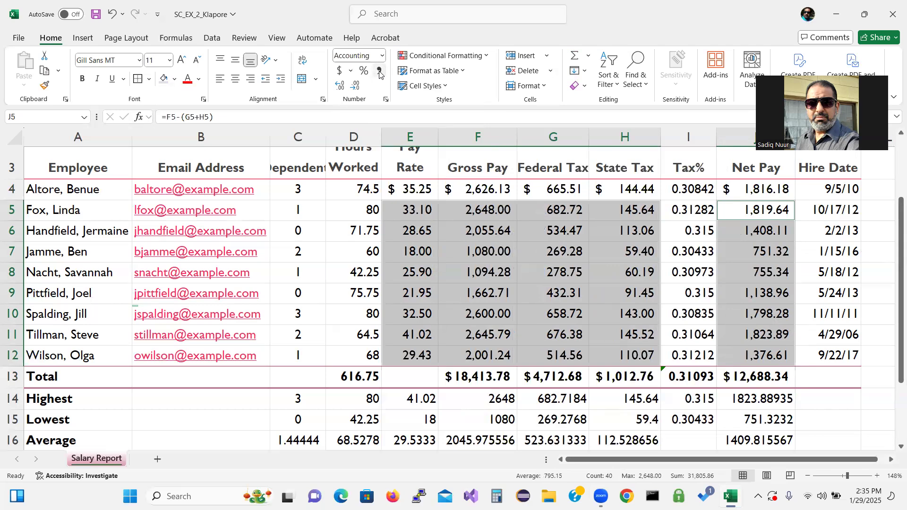
{"action": "left_click", "coordinate": [343, 188]}
{"action": "left_click_drag", "start_coordinate": [344, 188], "coordinate": [377, 436]}
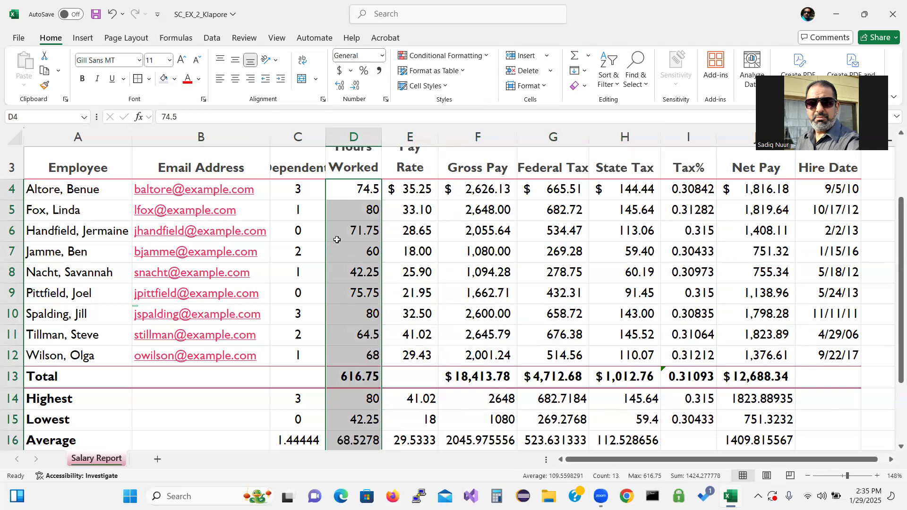
{"action": "left_click", "coordinate": [380, 75]}
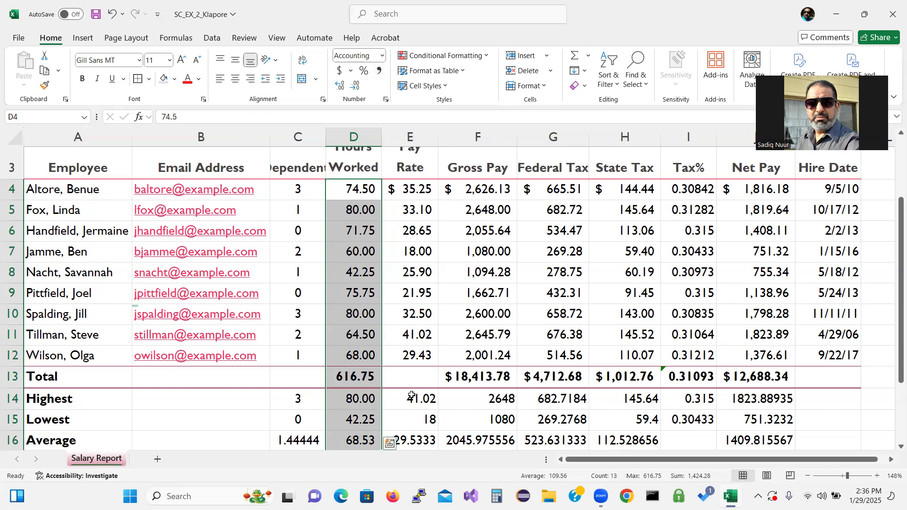
{"action": "left_click_drag", "start_coordinate": [414, 399], "coordinate": [638, 407]}
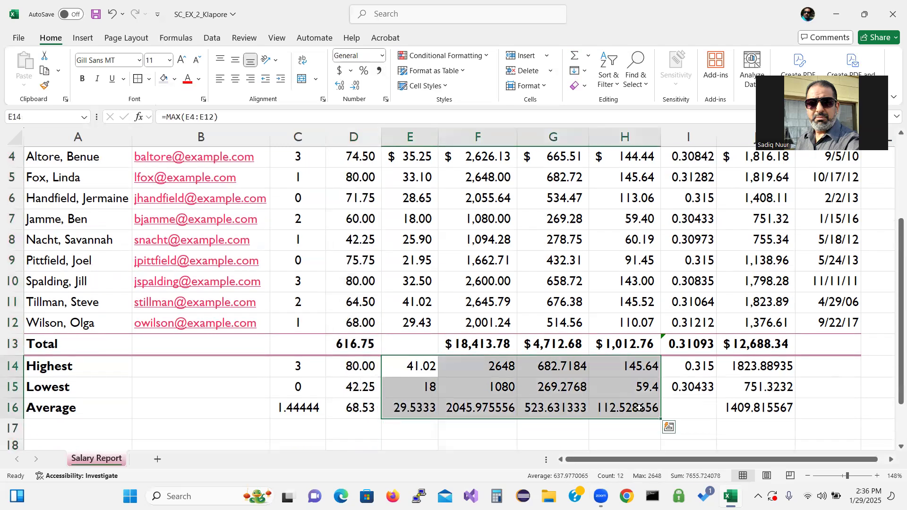
Step: Format the Highest, Lowest and Average pay figures as Currency with ($1,234.10) negatives
{"action": "left_click", "coordinate": [755, 366], "text": "ctrl"}
{"action": "left_click_drag", "start_coordinate": [755, 366], "coordinate": [756, 404]}
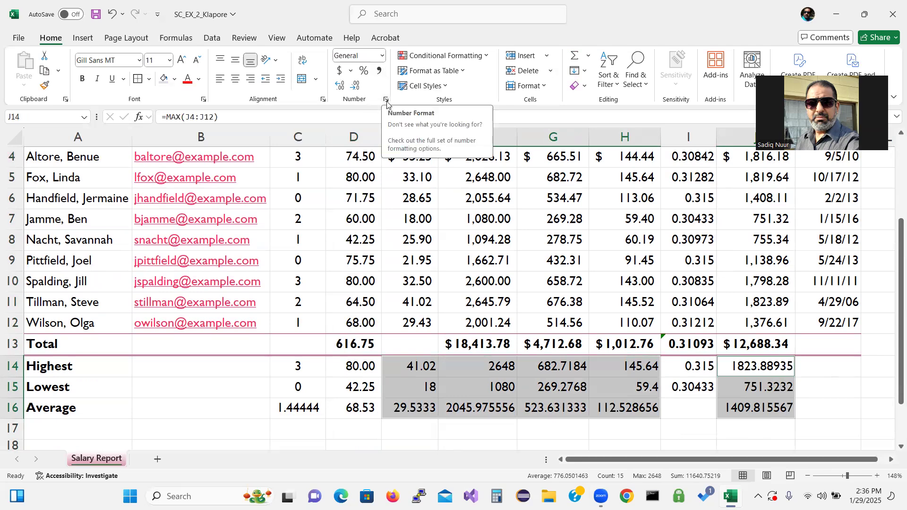
{"action": "right_click", "coordinate": [486, 371]}
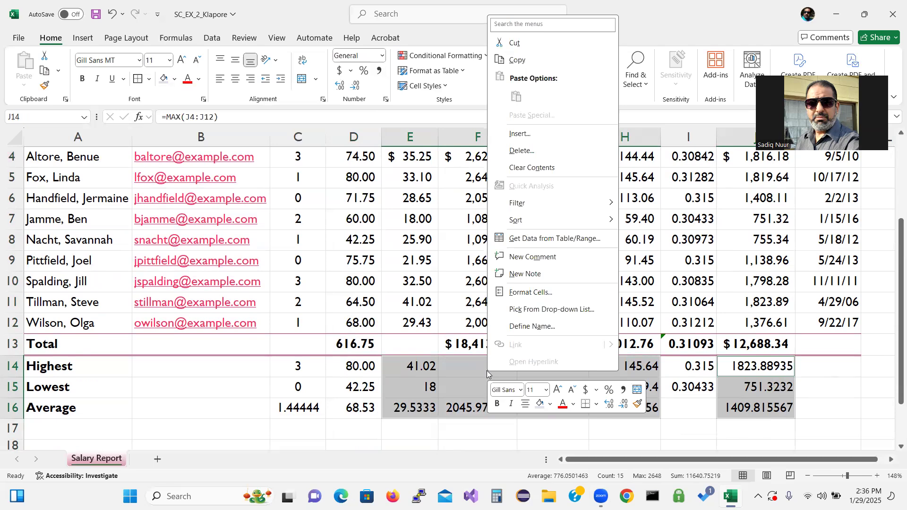
{"action": "left_click", "coordinate": [541, 293]}
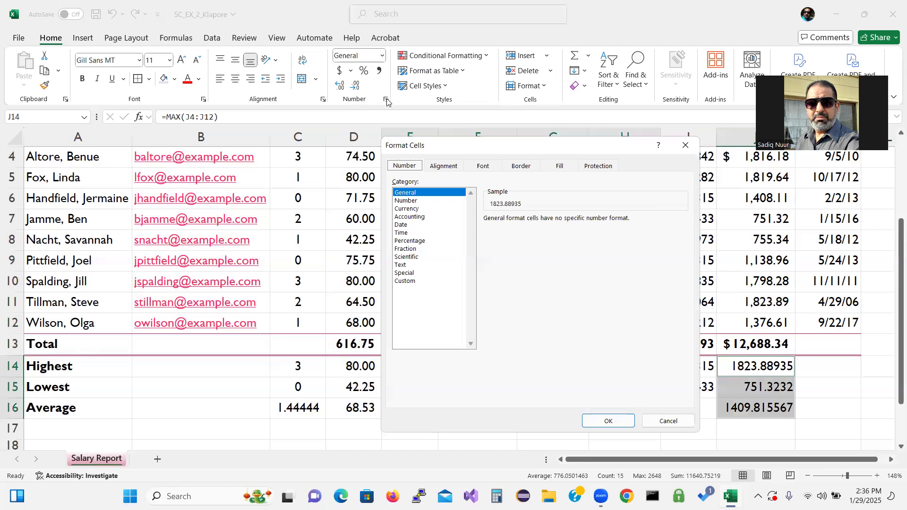
{"action": "left_click", "coordinate": [407, 209]}
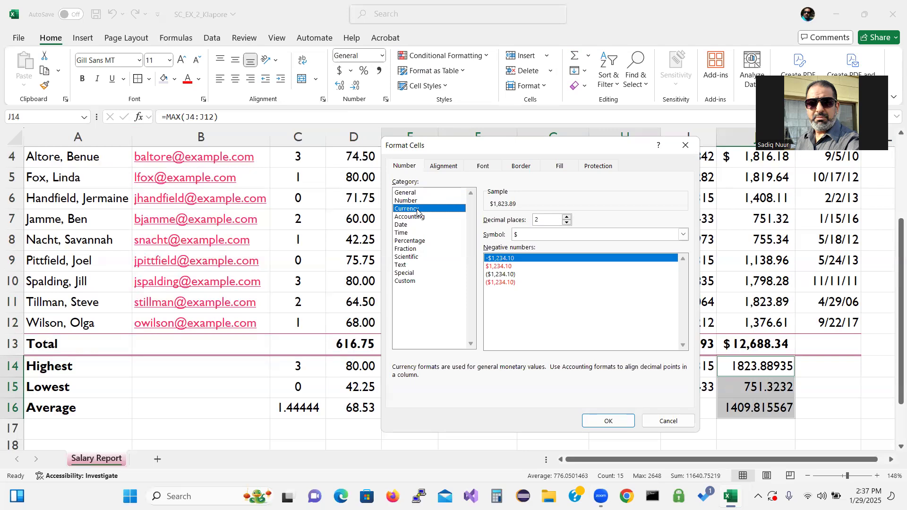
{"action": "left_click", "coordinate": [498, 276]}
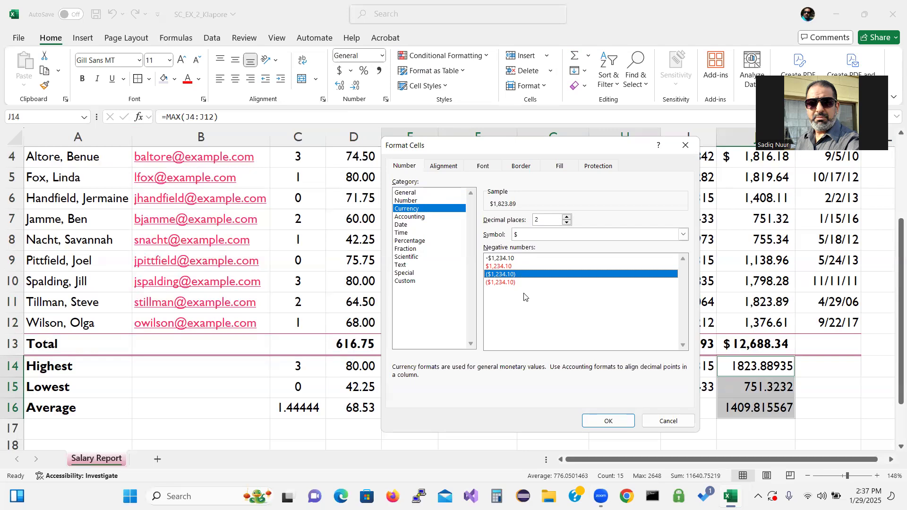
{"action": "left_click", "coordinate": [612, 420]}
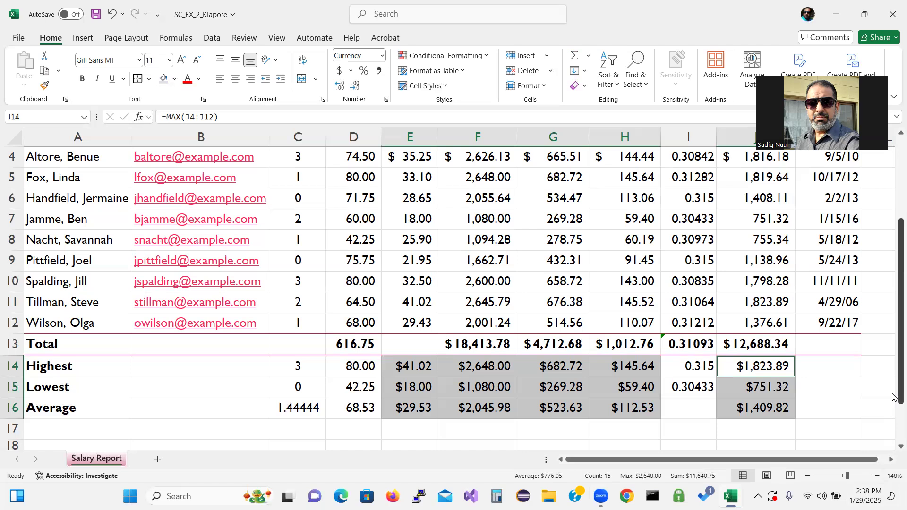
{"action": "scroll", "coordinate": [894, 397], "scroll_direction": "up", "scroll_amount": 1}
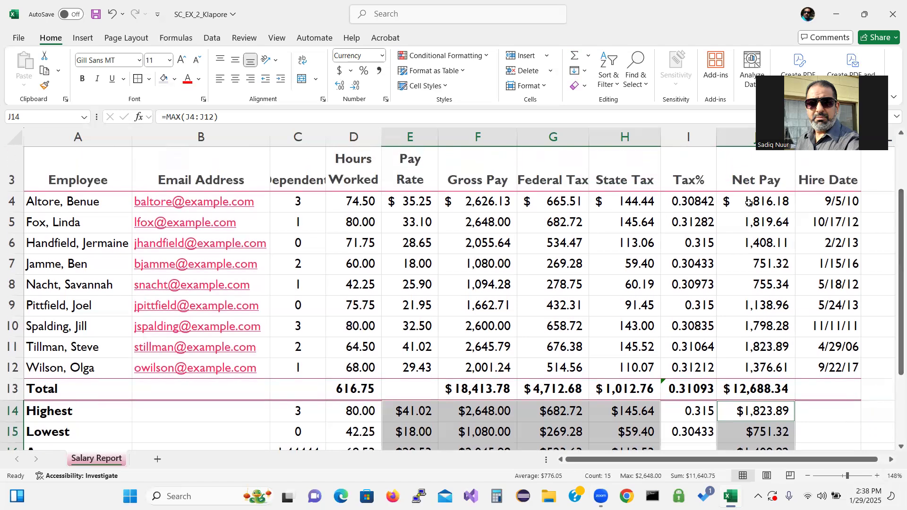
Step: Format Tax% cells I4:I15 as percentages with one decimal place, e.g. 30.8%
{"action": "left_click", "coordinate": [692, 202]}
{"action": "left_click_drag", "start_coordinate": [692, 203], "coordinate": [708, 428]}
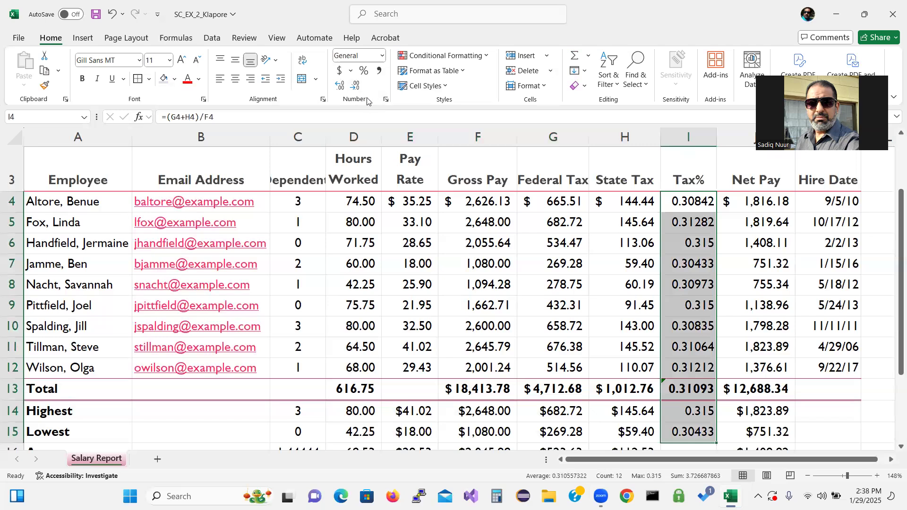
{"action": "key", "text": "ctrl+q"}
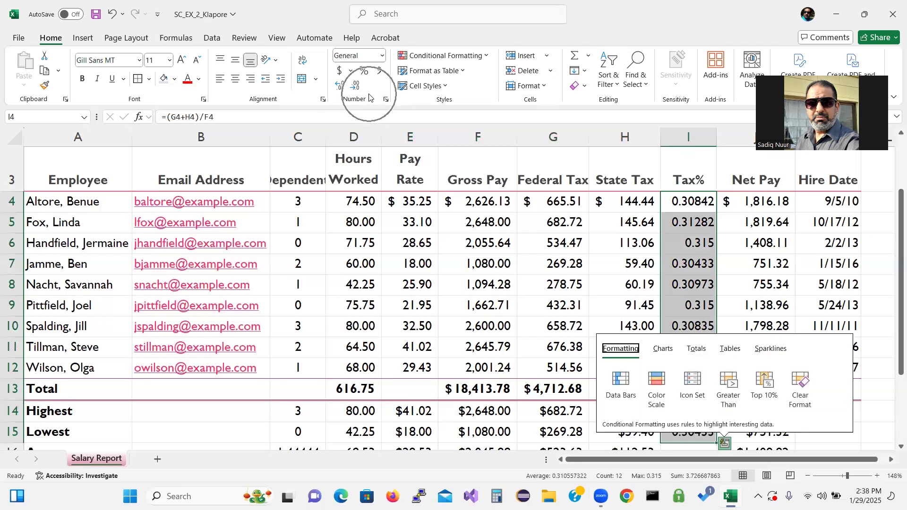
{"action": "left_click", "coordinate": [363, 71]}
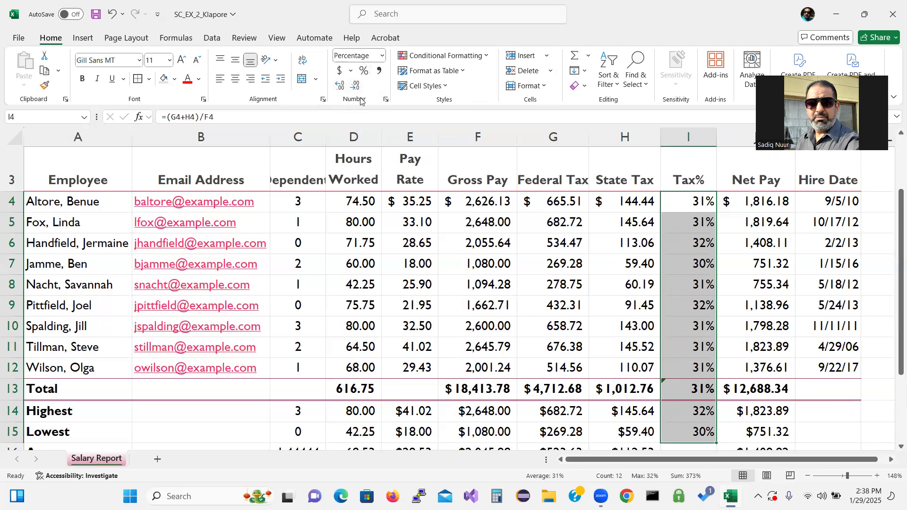
{"action": "left_click", "coordinate": [339, 85]}
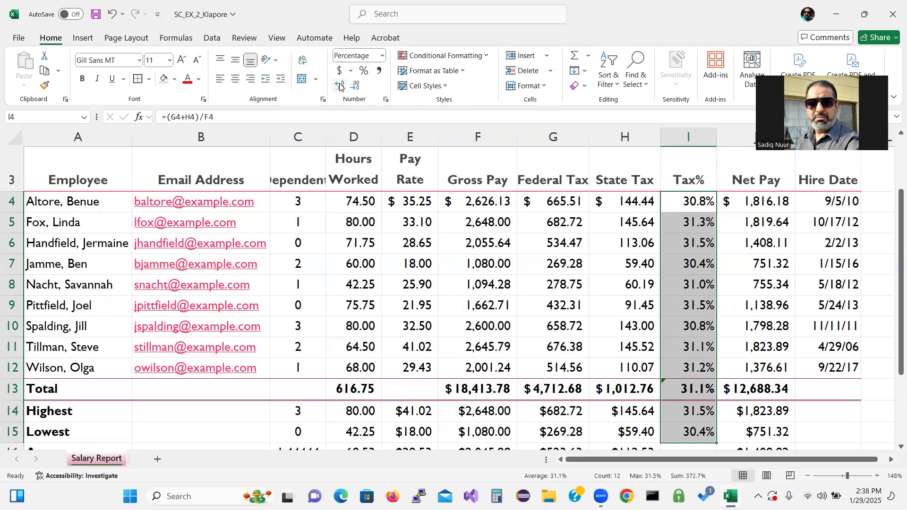
Step: Add a second decimal place to the Tax% percentages, e.g. 30.84%
{"action": "left_click", "coordinate": [339, 85]}
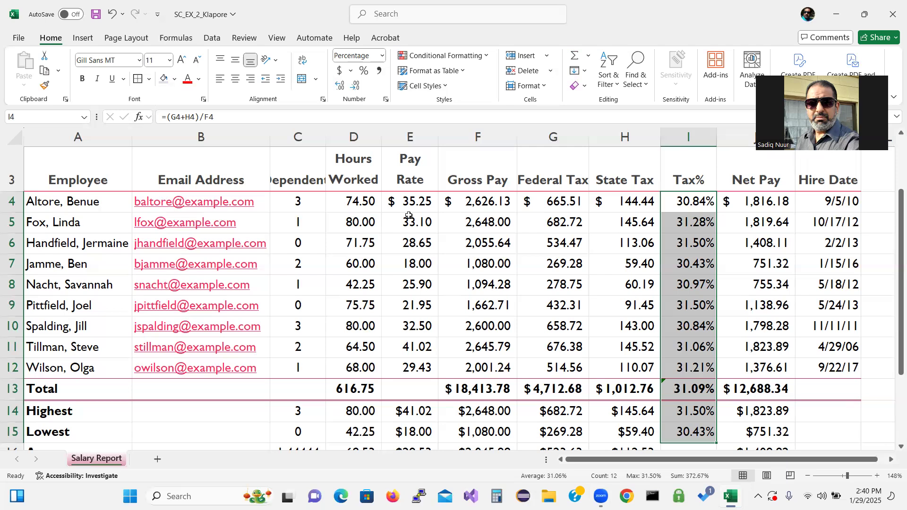
Step: Select Hours Worked D4:D12 and begin a new Conditional Formatting rule
{"action": "left_click", "coordinate": [364, 202]}
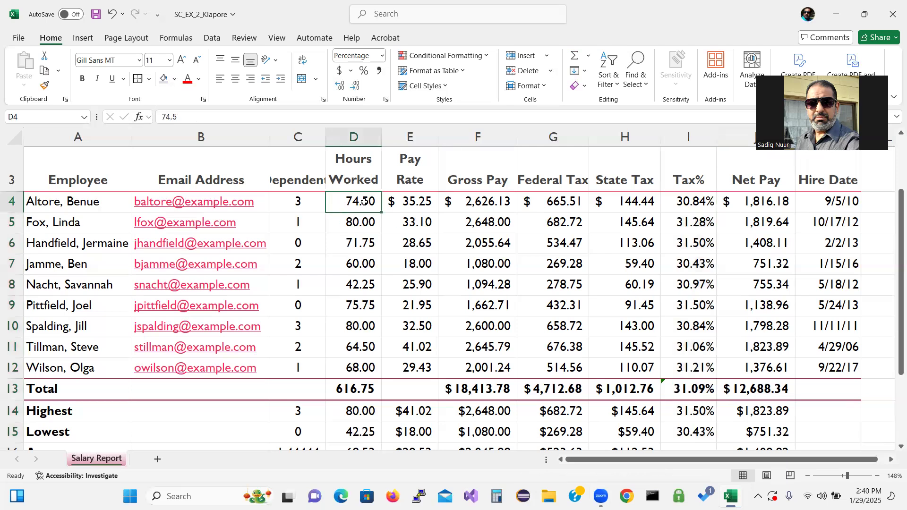
{"action": "left_click_drag", "start_coordinate": [364, 201], "coordinate": [369, 363]}
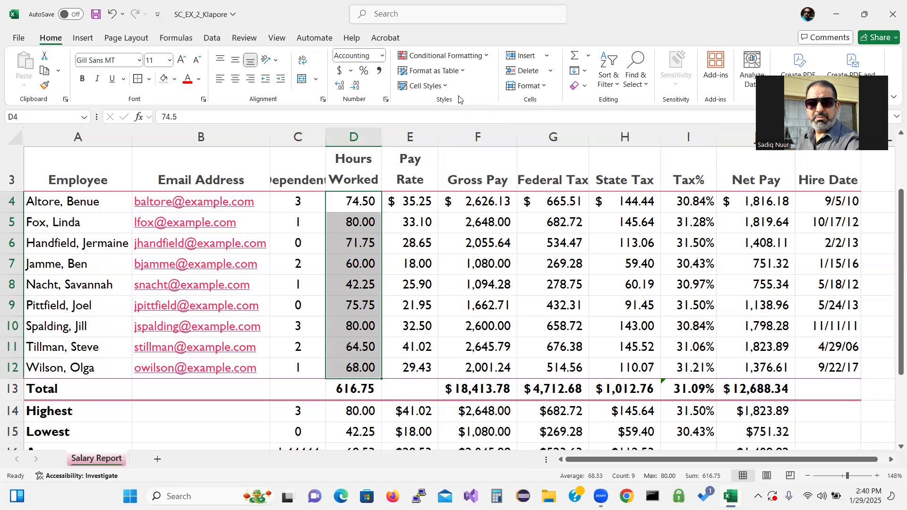
{"action": "key", "text": "ctrl+q"}
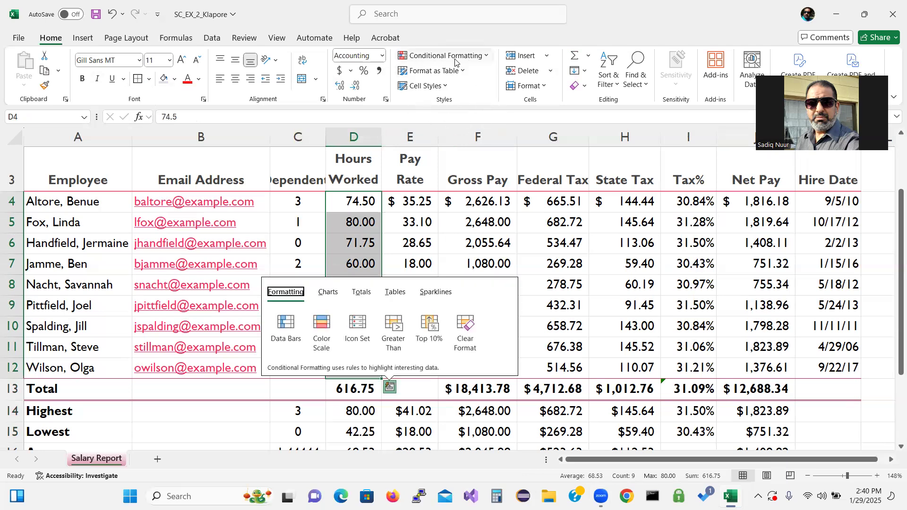
{"action": "left_click", "coordinate": [457, 58]}
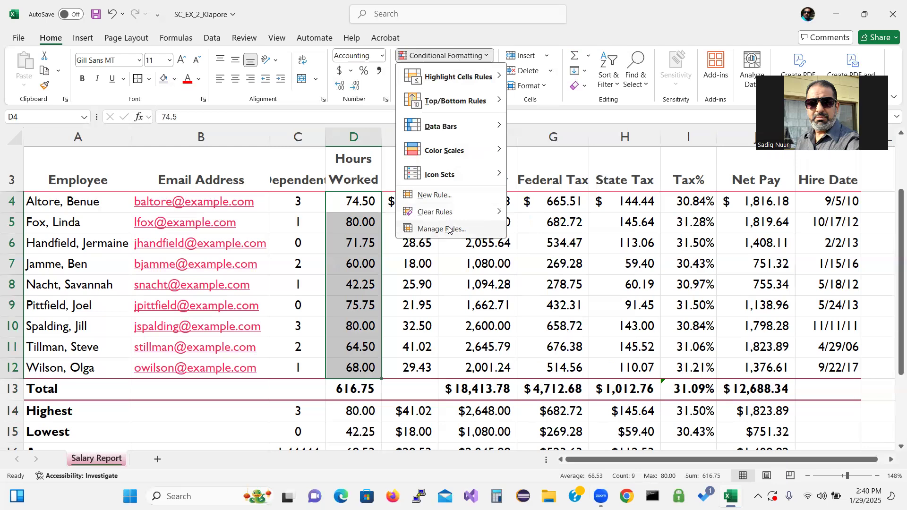
{"action": "left_click", "coordinate": [459, 198]}
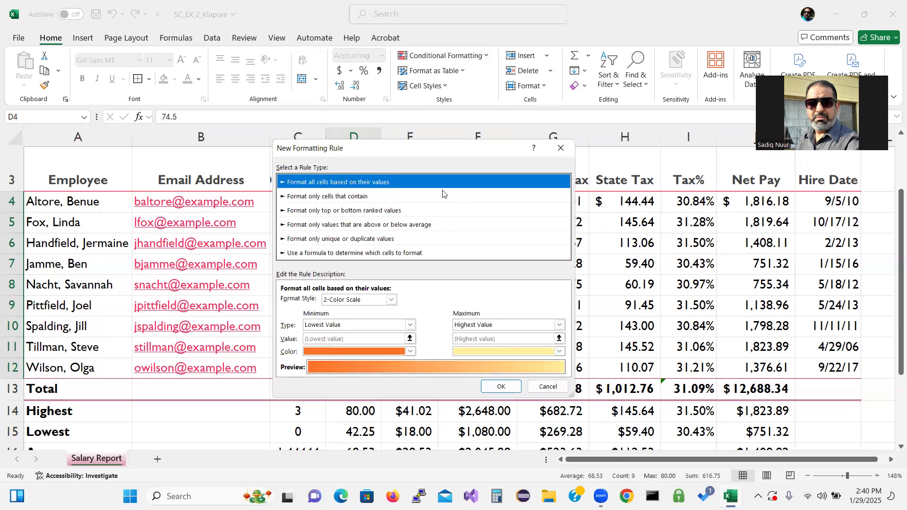
Step: Set the rule to format cells whose value is greater than 70
{"action": "left_click", "coordinate": [322, 198]}
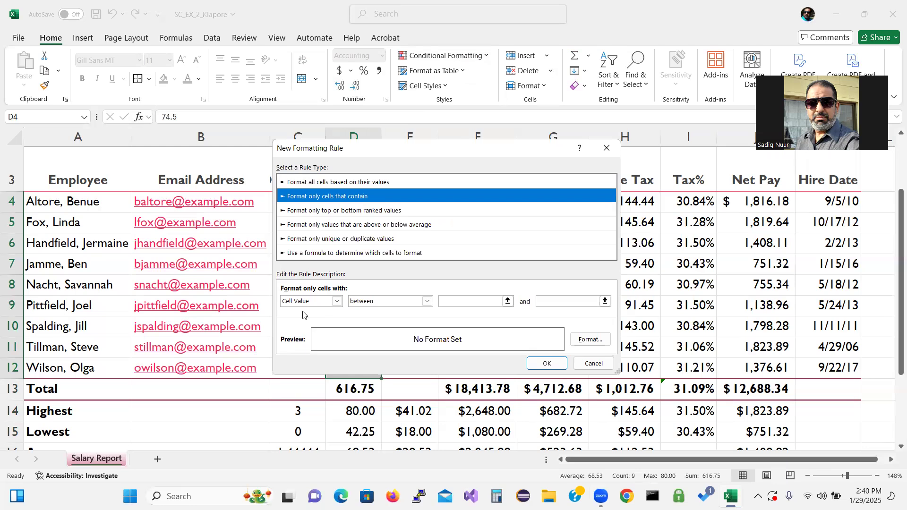
{"action": "left_click", "coordinate": [427, 301]}
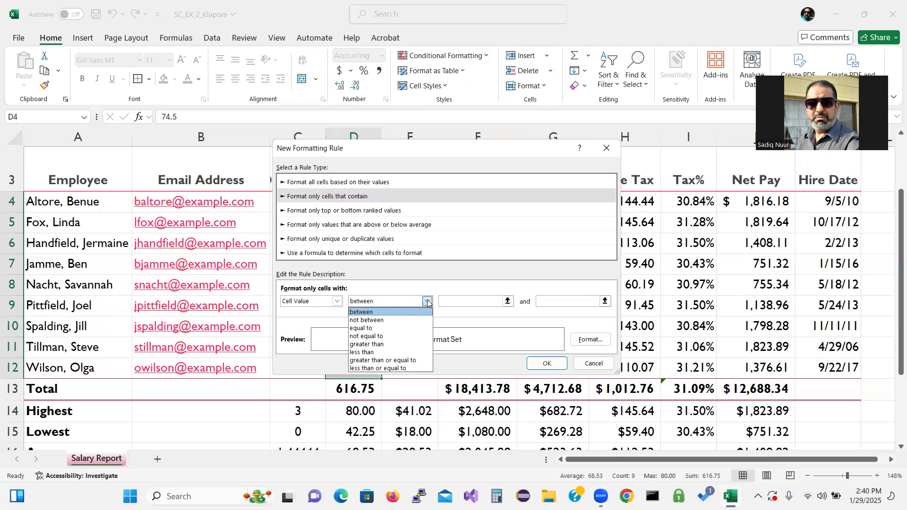
{"action": "left_click", "coordinate": [403, 344]}
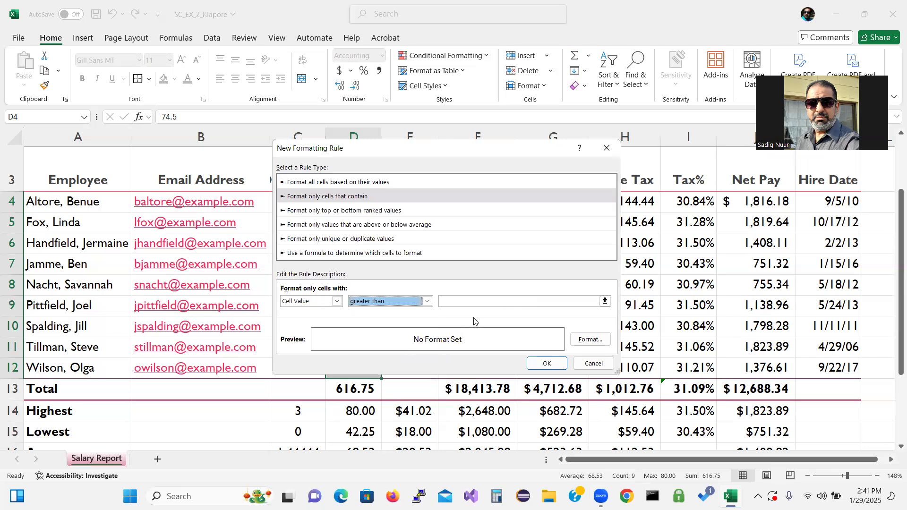
{"action": "left_click", "coordinate": [479, 297]}
{"action": "type", "text": "70"}
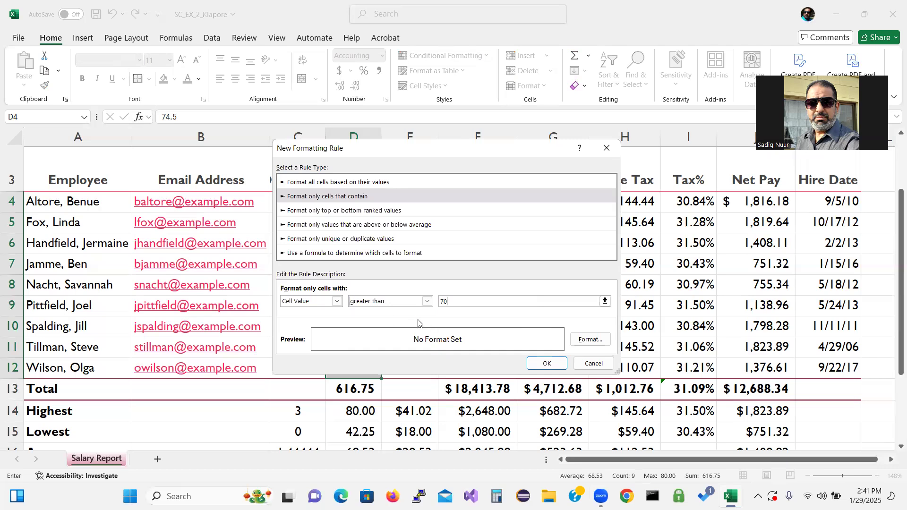
{"action": "left_click", "coordinate": [588, 340]}
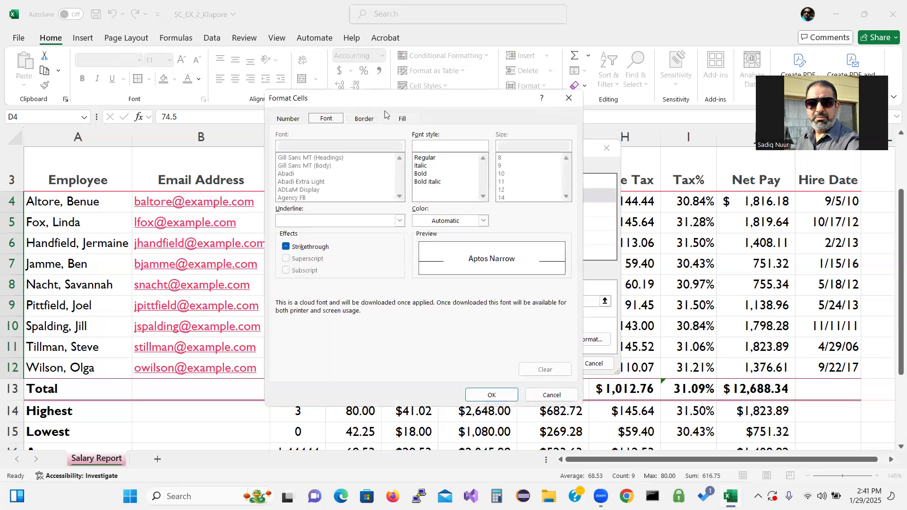
Step: Give the greater-than-70 rule a purple fill, highlighting 74.50, 80.00, 71.75, 75.75 and 80.00
{"action": "key", "text": "ctrl"}
{"action": "left_click", "coordinate": [454, 224]}
{"action": "left_click", "coordinate": [417, 272]}
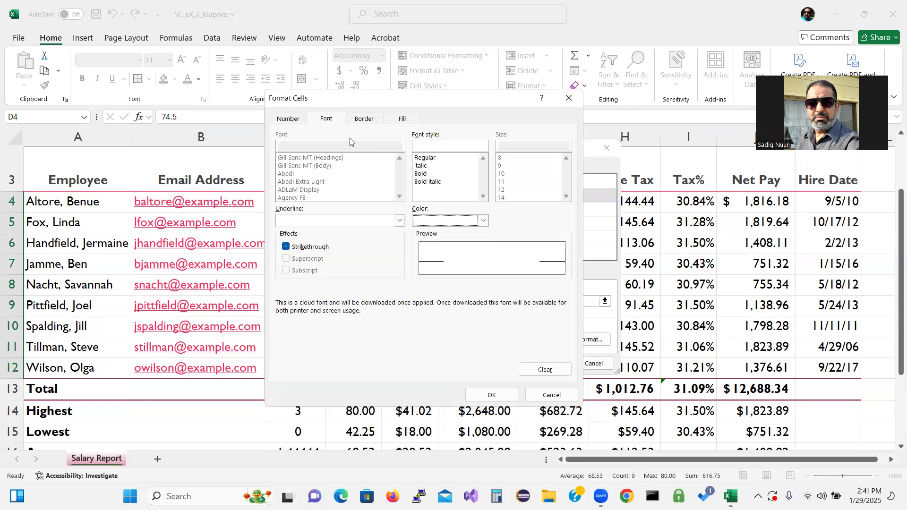
{"action": "left_click", "coordinate": [401, 120]}
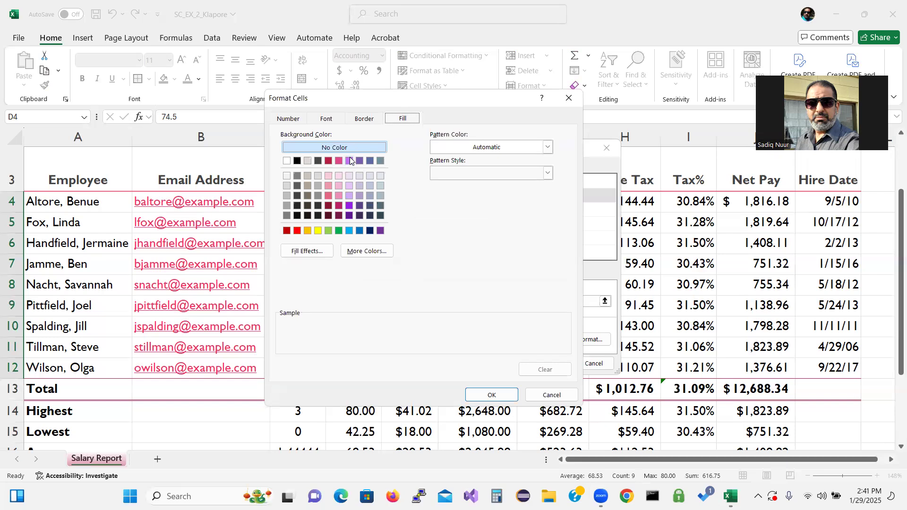
{"action": "left_click", "coordinate": [360, 161]}
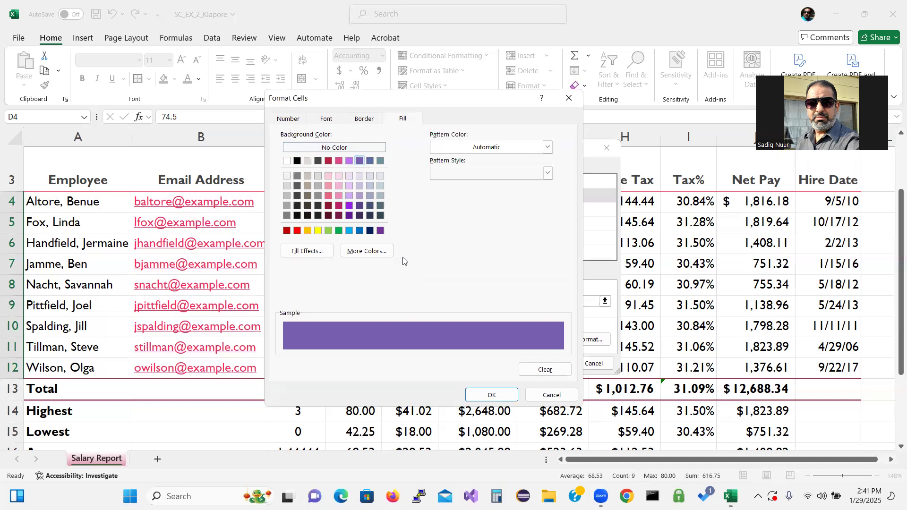
{"action": "left_click", "coordinate": [490, 396]}
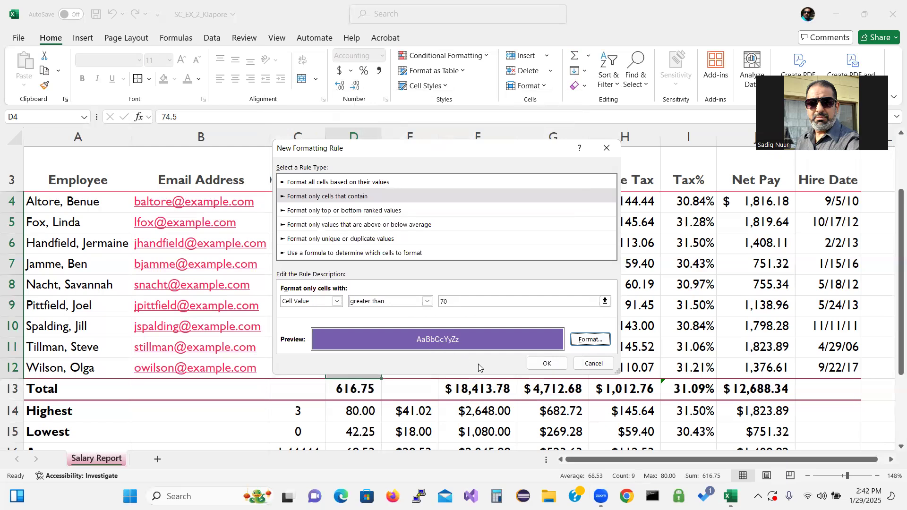
{"action": "left_click", "coordinate": [548, 364]}
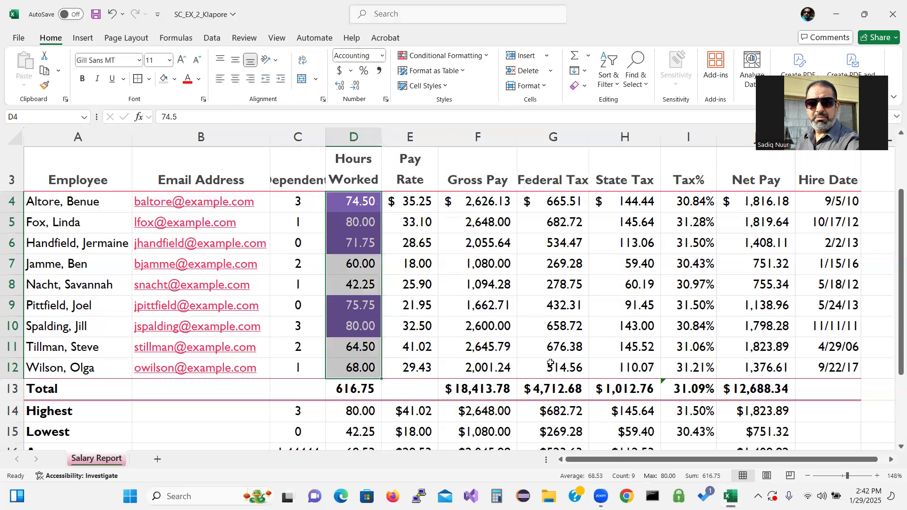
{"action": "left_click", "coordinate": [439, 282]}
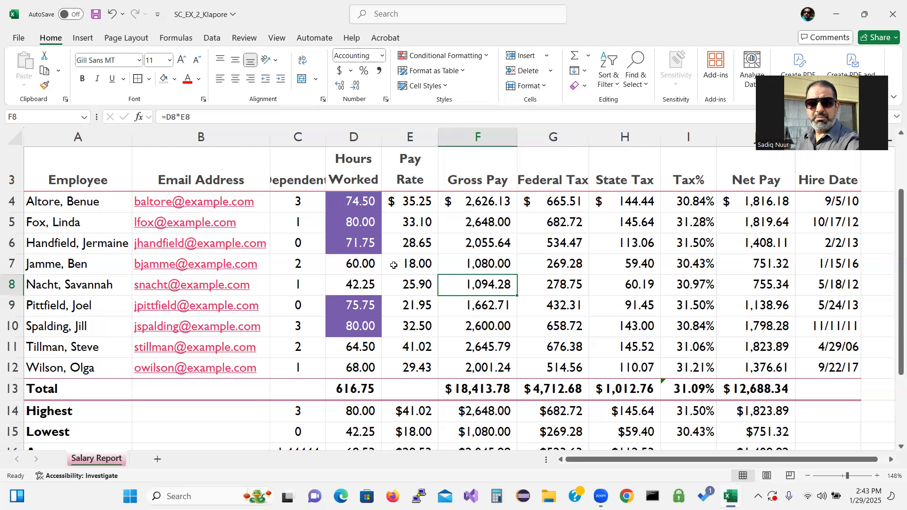
Step: AutoFit columns A through C to show full employee names, email addresses and the Dependents heading
{"action": "left_click", "coordinate": [88, 137]}
{"action": "left_click_drag", "start_coordinate": [87, 137], "coordinate": [289, 135]}
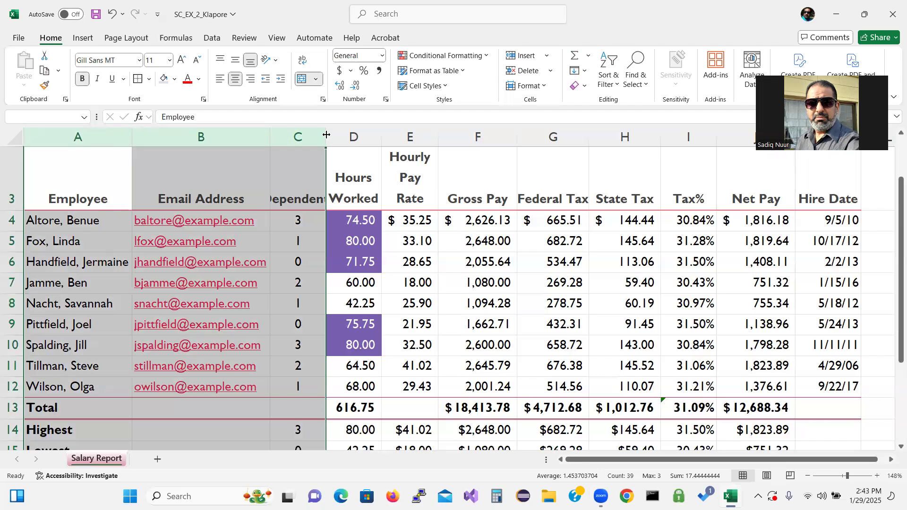
{"action": "left_click_drag", "start_coordinate": [326, 135], "coordinate": [358, 138]}
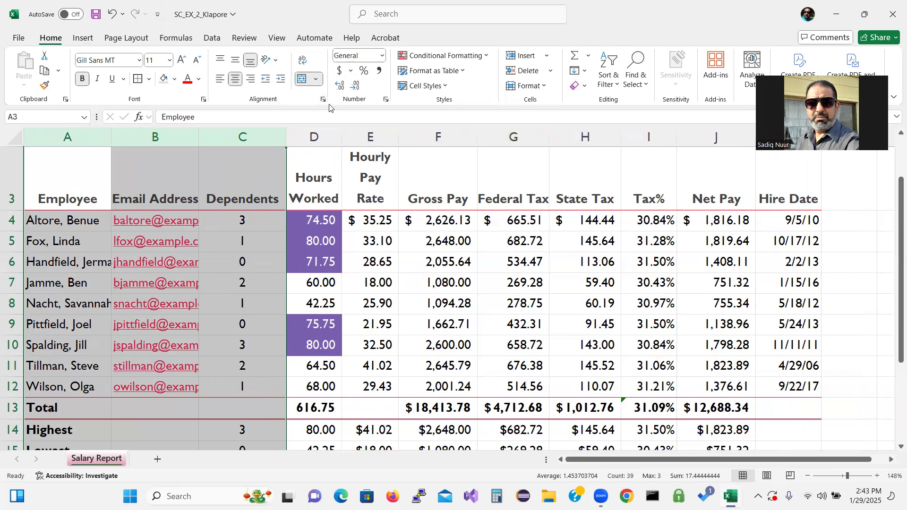
{"action": "left_click", "coordinate": [546, 88]}
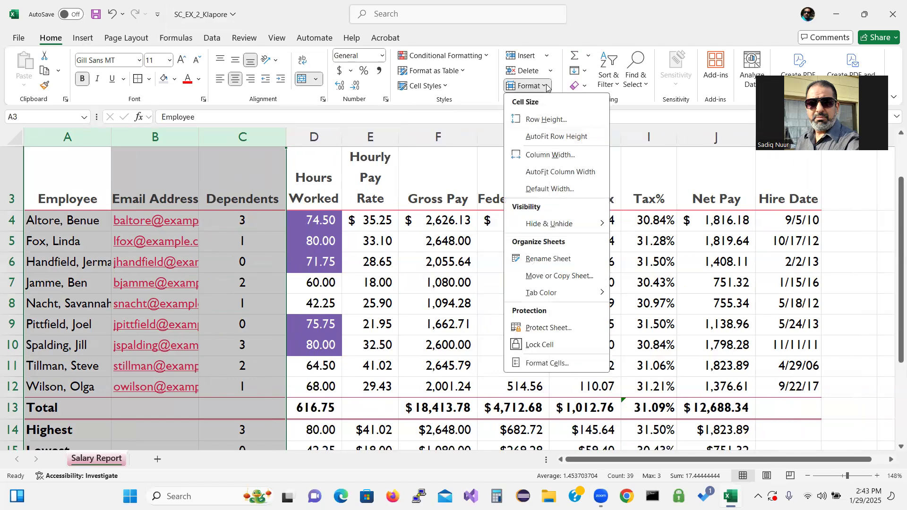
{"action": "left_click", "coordinate": [550, 176]}
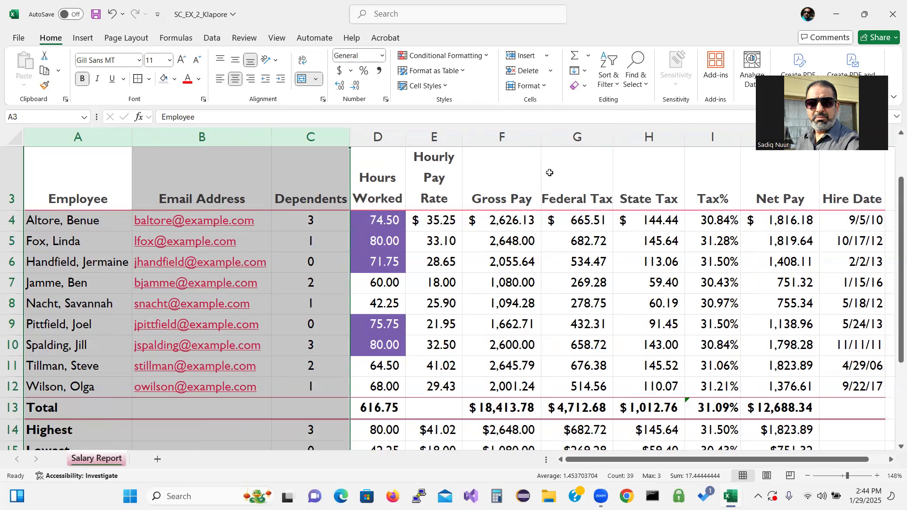
Step: Set columns F, G, J and K (Gross Pay, Federal Tax, Net Pay, Hire Date) to width 11.13
{"action": "left_click", "coordinate": [508, 128]}
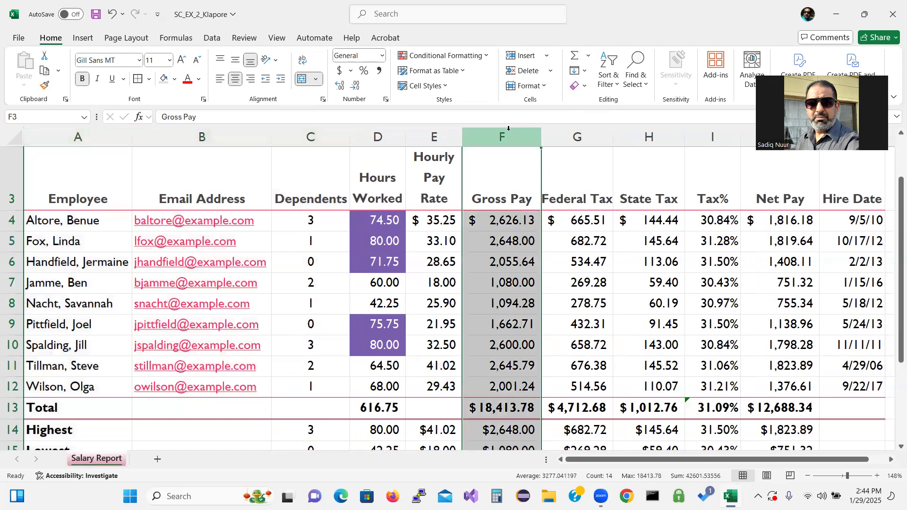
{"action": "left_click", "coordinate": [591, 134], "text": "shift"}
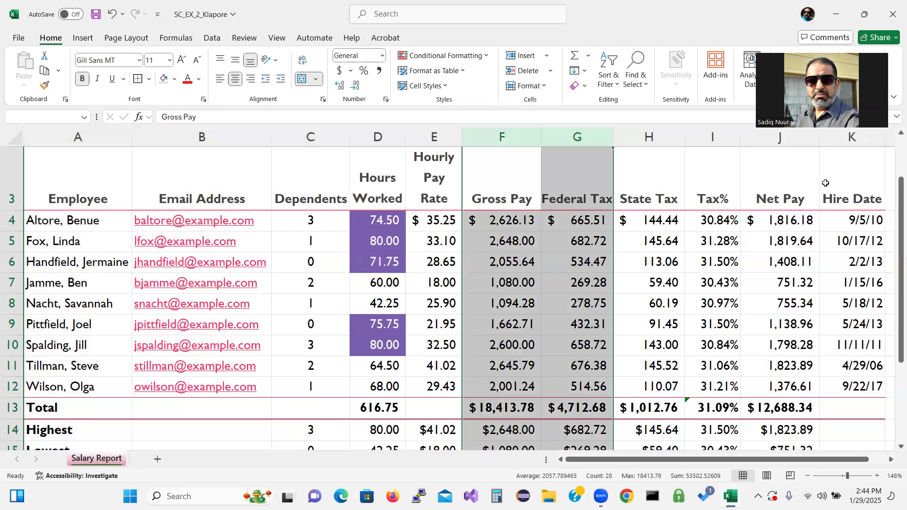
{"action": "left_click", "coordinate": [800, 138], "text": "ctrl"}
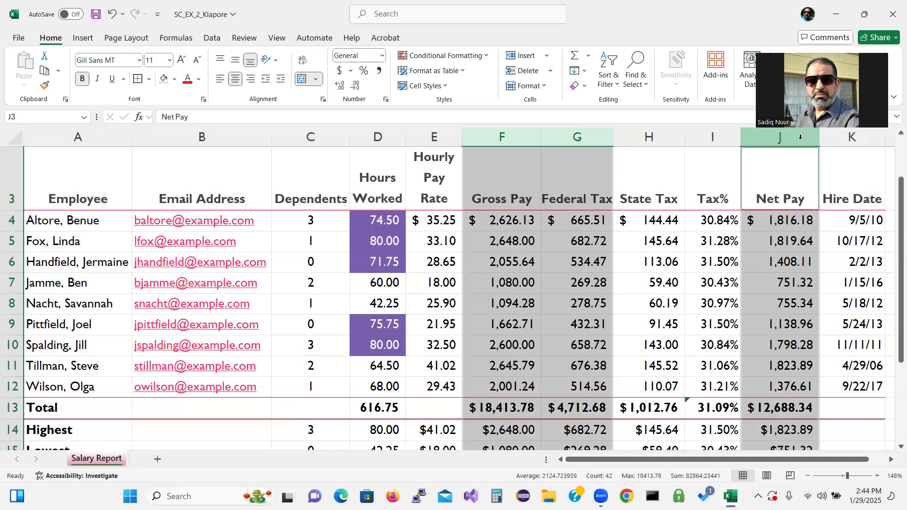
{"action": "left_click", "coordinate": [855, 137], "text": "ctrl"}
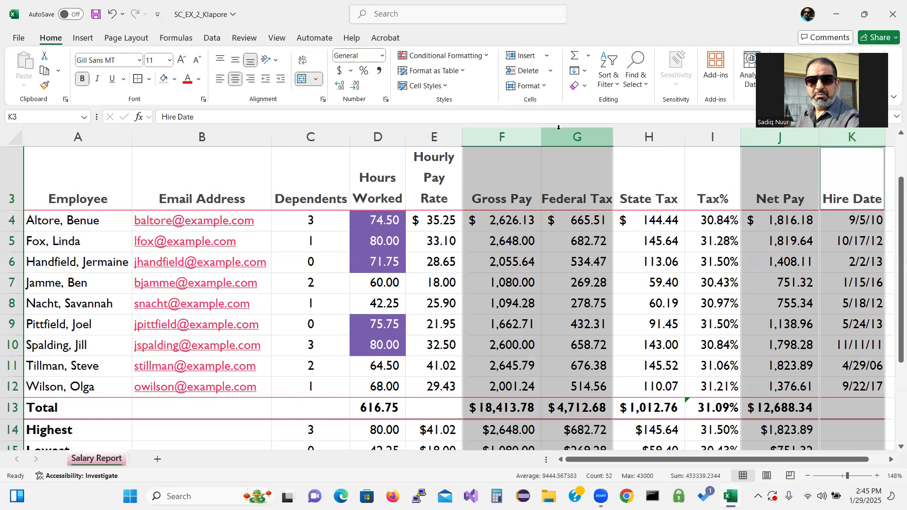
{"action": "left_click", "coordinate": [544, 89]}
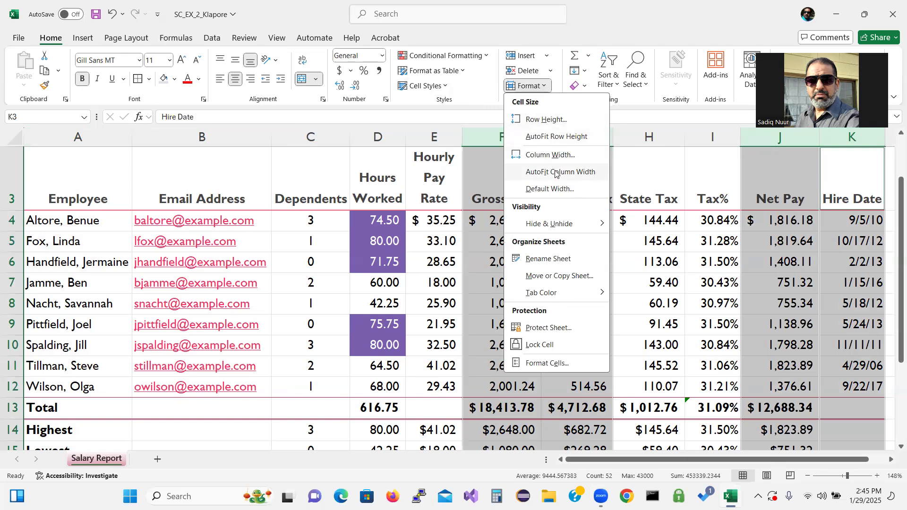
{"action": "left_click", "coordinate": [550, 155]}
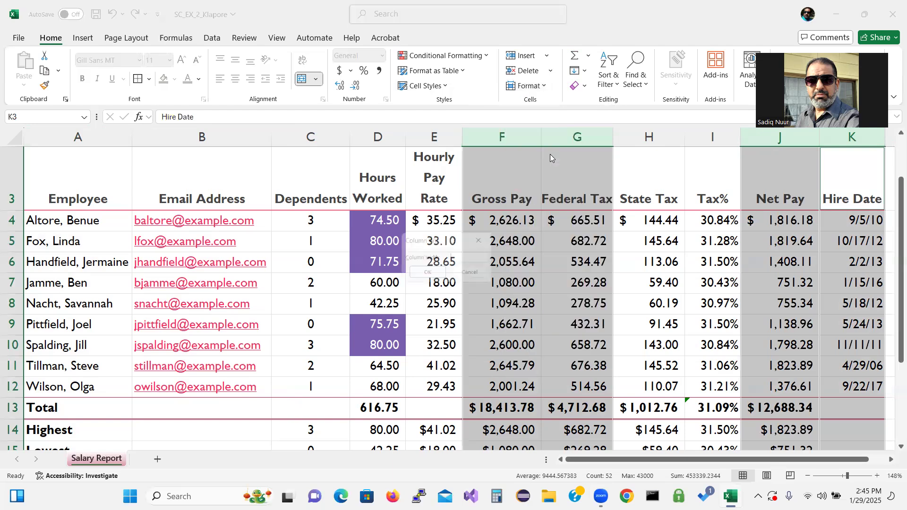
{"action": "type", "text": "11.13"}
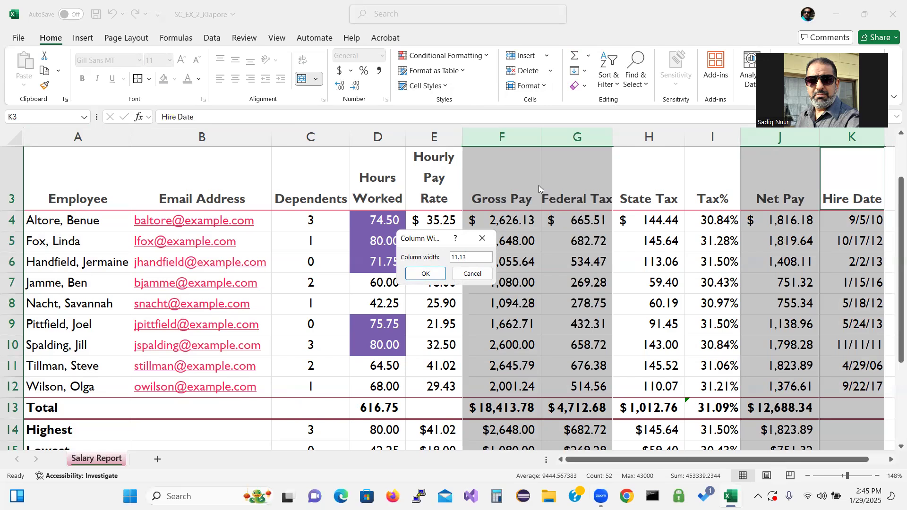
{"action": "left_click", "coordinate": [425, 274]}
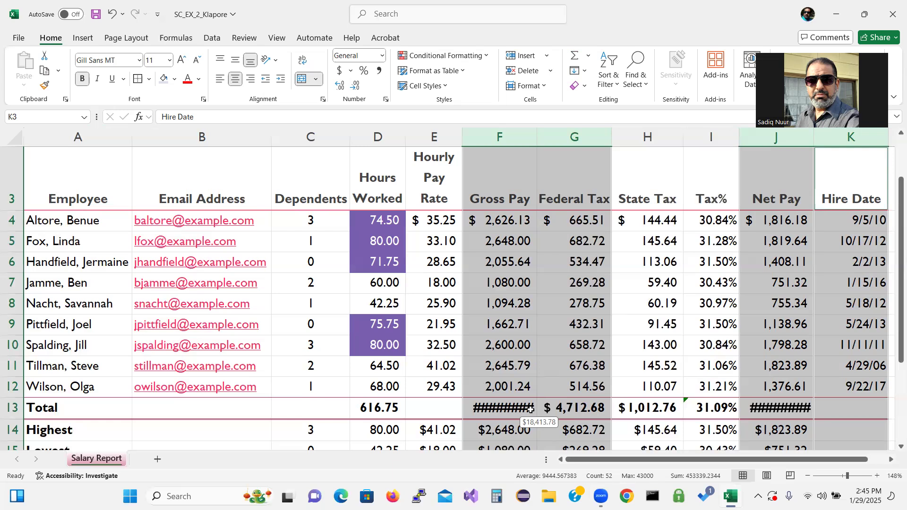
Step: AutoFit columns F, G, J and K so totals $18,413.78, $4,712.68 and $12,688.34 display
{"action": "left_click", "coordinate": [542, 87]}
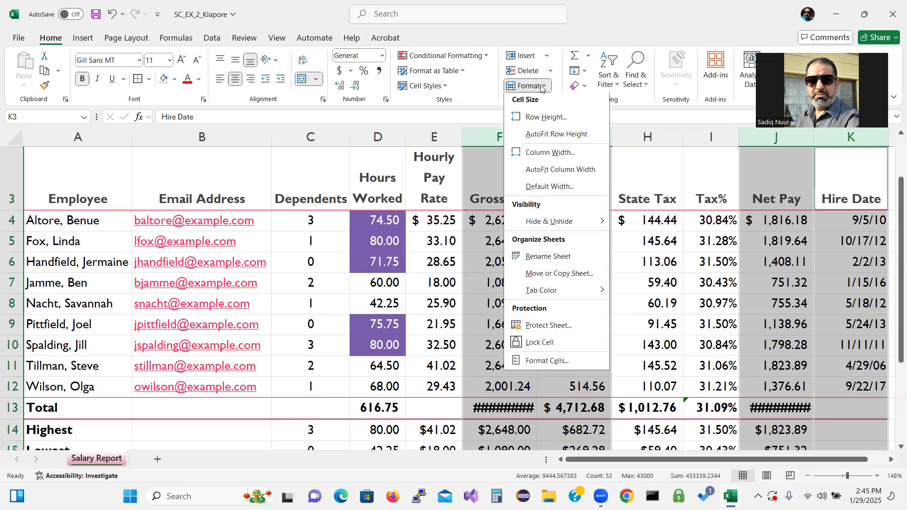
{"action": "left_click", "coordinate": [541, 173]}
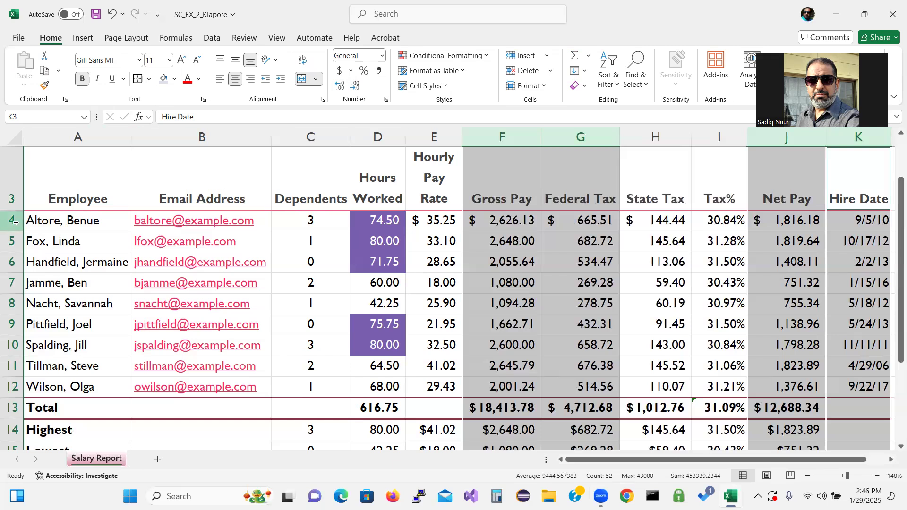
{"action": "left_click", "coordinate": [10, 193]}
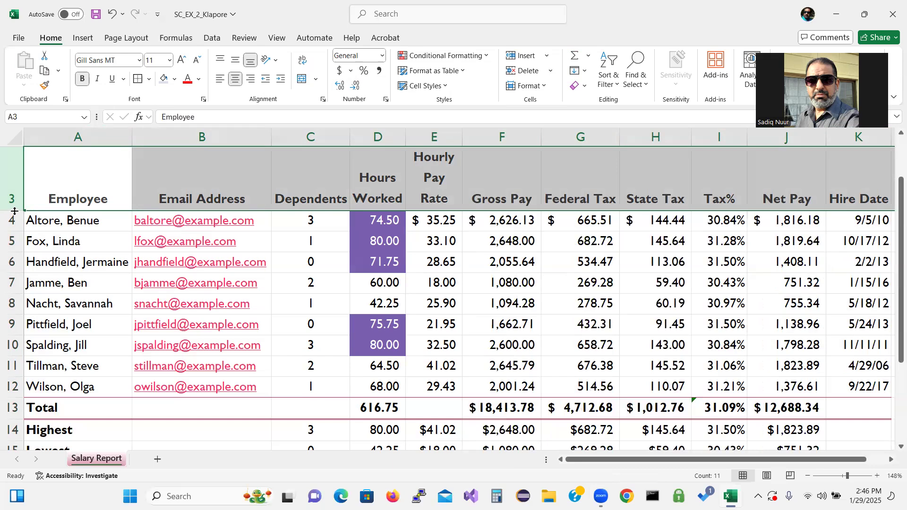
Step: Shorten header row 3 and make the Highest row 14 24.00 points tall
{"action": "left_click_drag", "start_coordinate": [14, 211], "coordinate": [15, 211]}
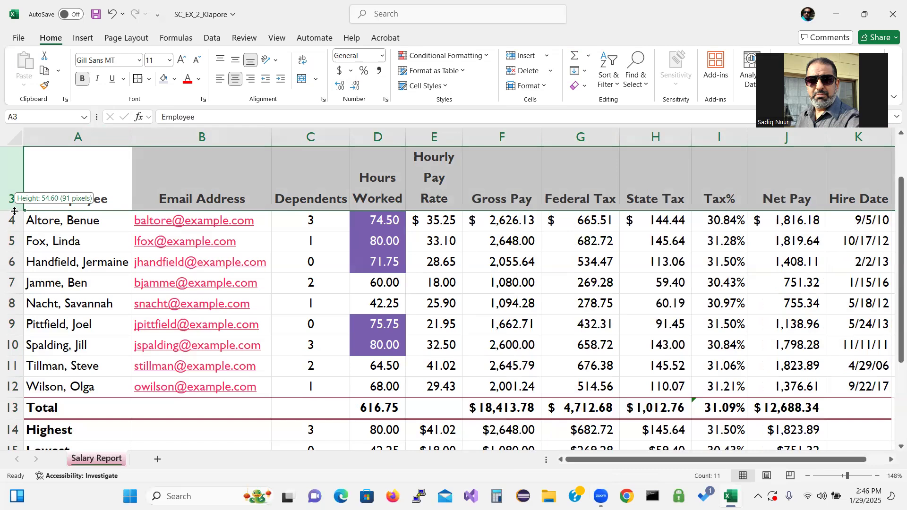
{"action": "left_click_drag", "start_coordinate": [15, 211], "coordinate": [16, 192]}
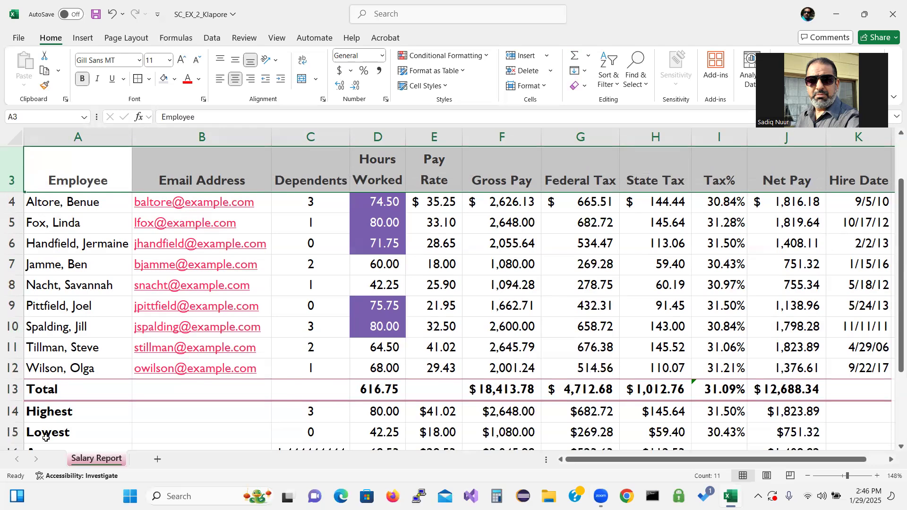
{"action": "left_click", "coordinate": [12, 411]}
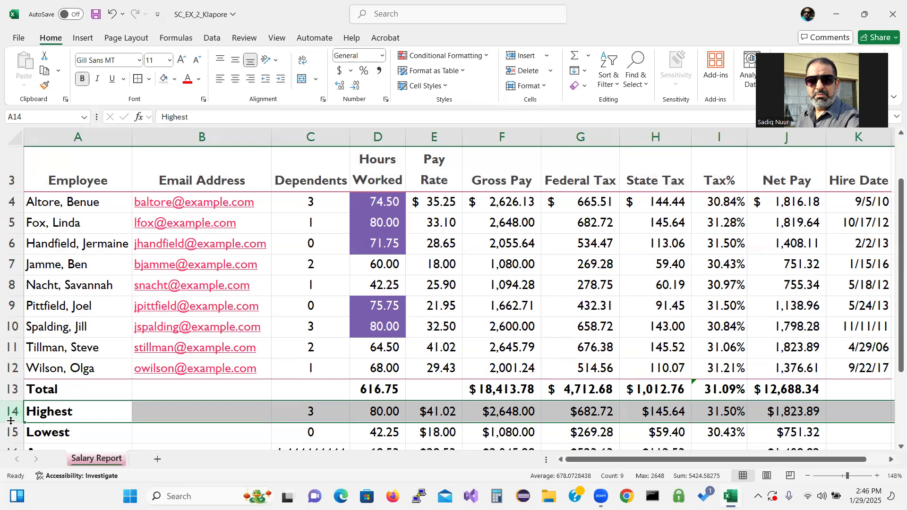
{"action": "left_click_drag", "start_coordinate": [11, 423], "coordinate": [13, 430]}
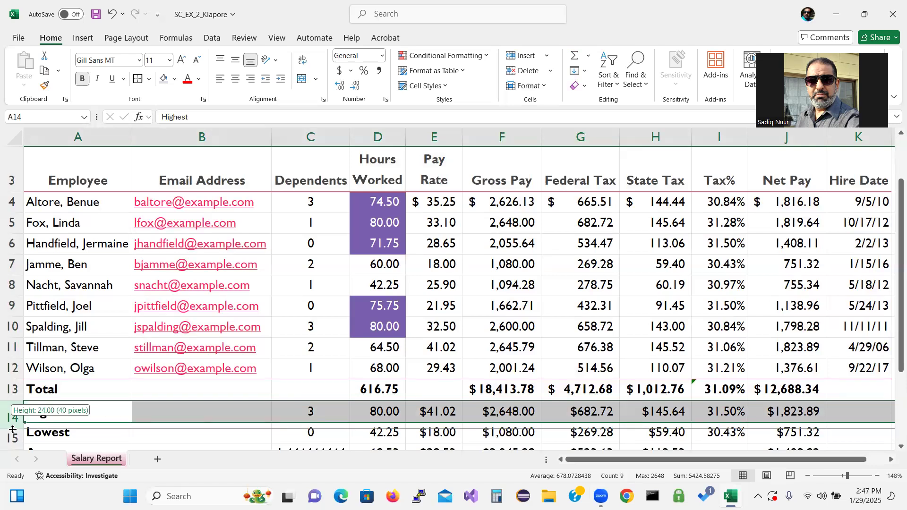
{"action": "left_click_drag", "start_coordinate": [12, 430], "coordinate": [12, 429]}
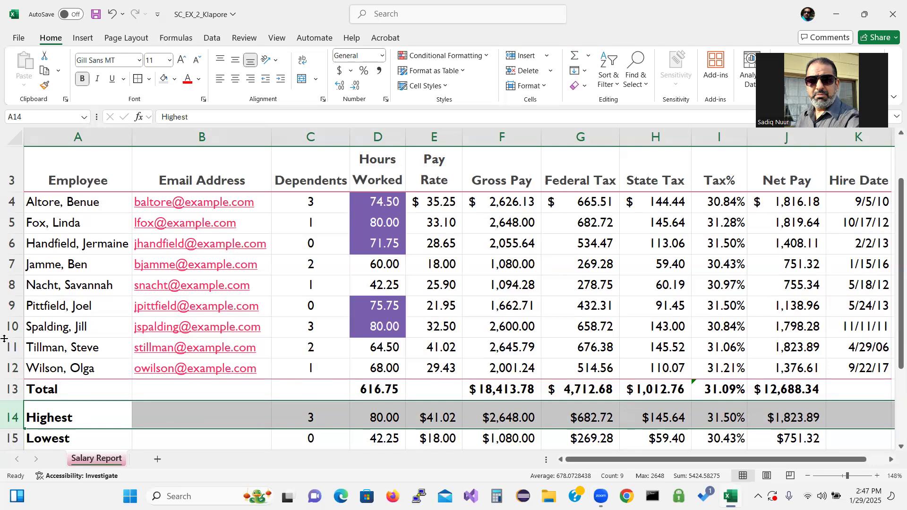
{"action": "left_click", "coordinate": [83, 175]}
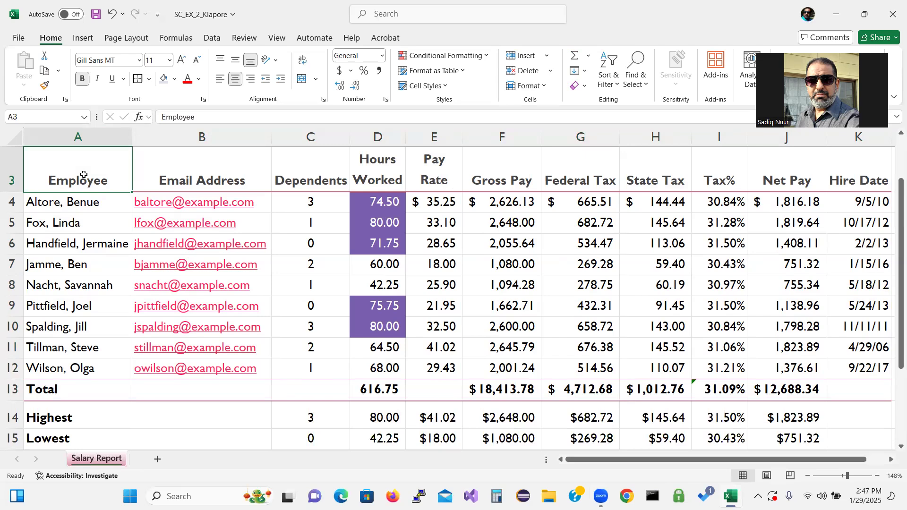
Step: Start a spell check of the Salary Report sheet from the Review tab
{"action": "left_click", "coordinate": [243, 39]}
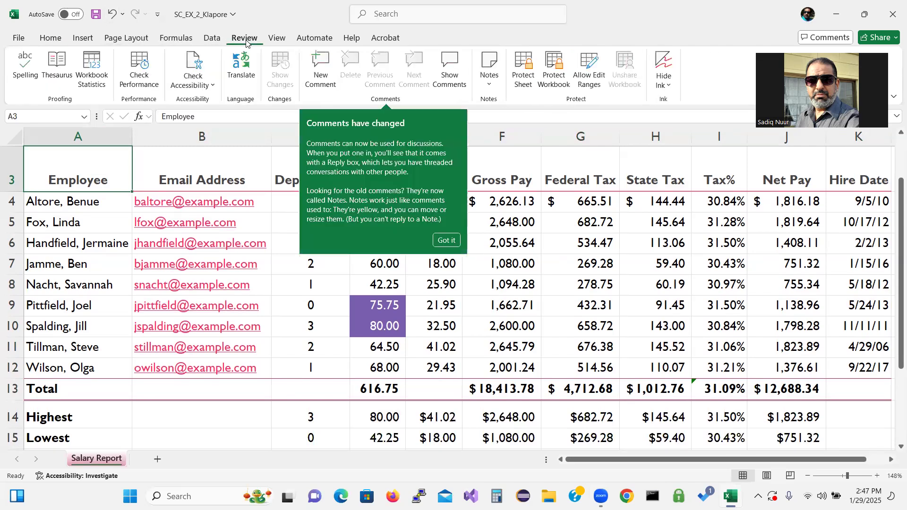
{"action": "left_click", "coordinate": [446, 240]}
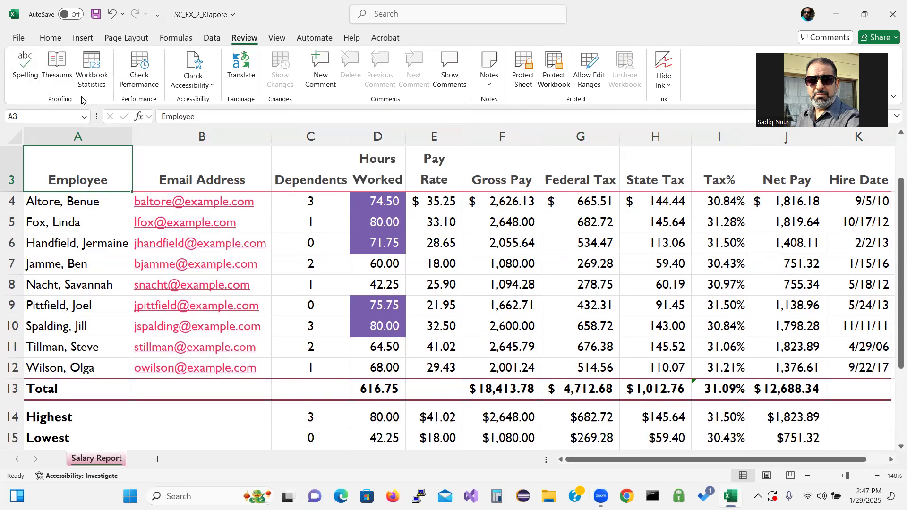
{"action": "left_click", "coordinate": [25, 60]}
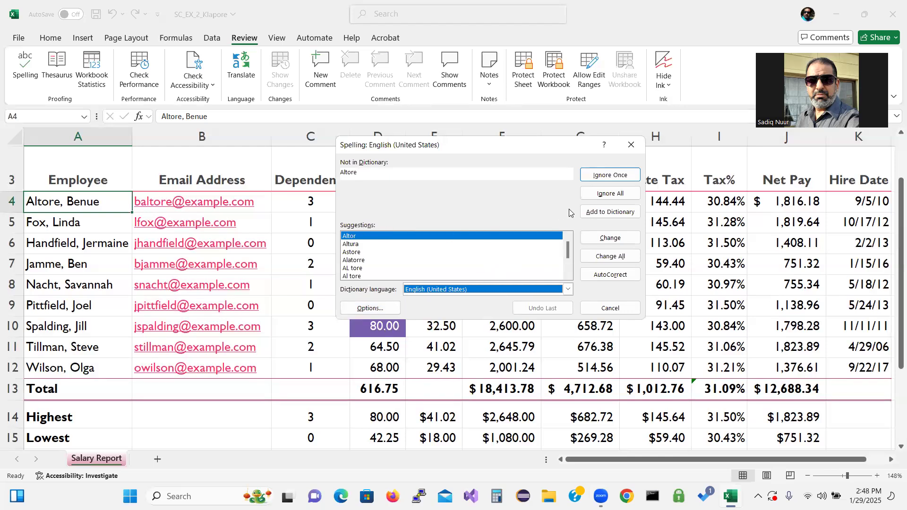
Step: Ignore all flagged surnames and Klapore, then acknowledge the spell check completion message
{"action": "left_click", "coordinate": [603, 196]}
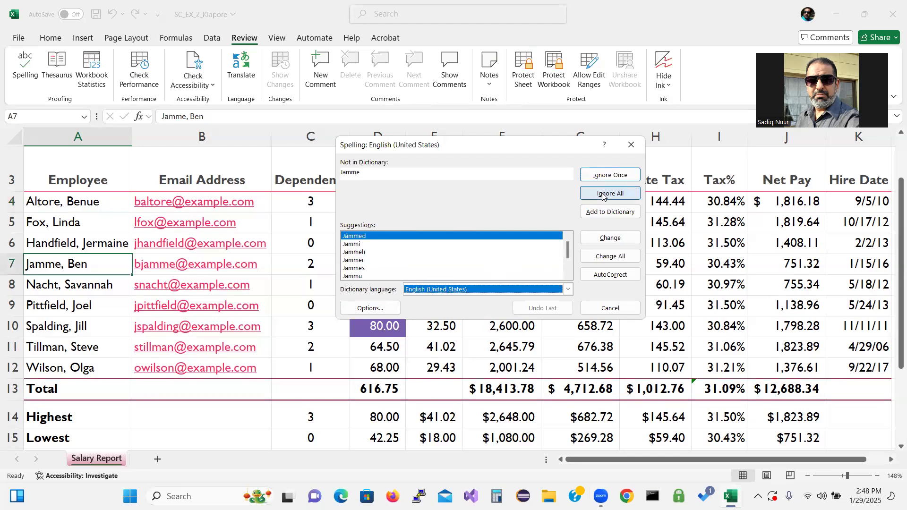
{"action": "left_click", "coordinate": [603, 196]}
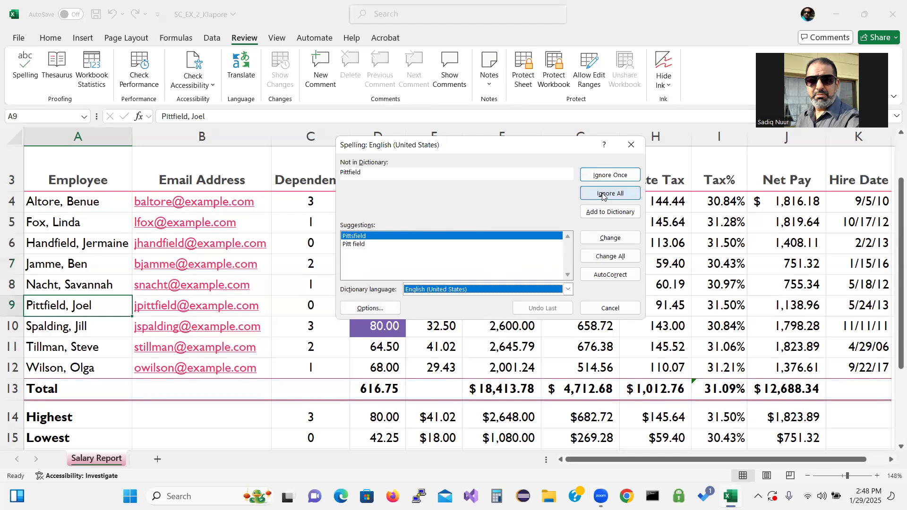
{"action": "left_click", "coordinate": [603, 196]}
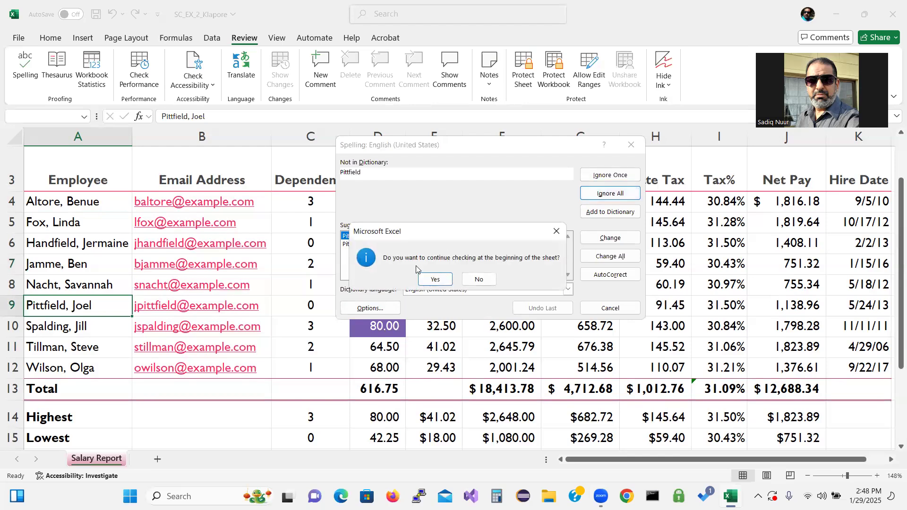
{"action": "left_click", "coordinate": [434, 280]}
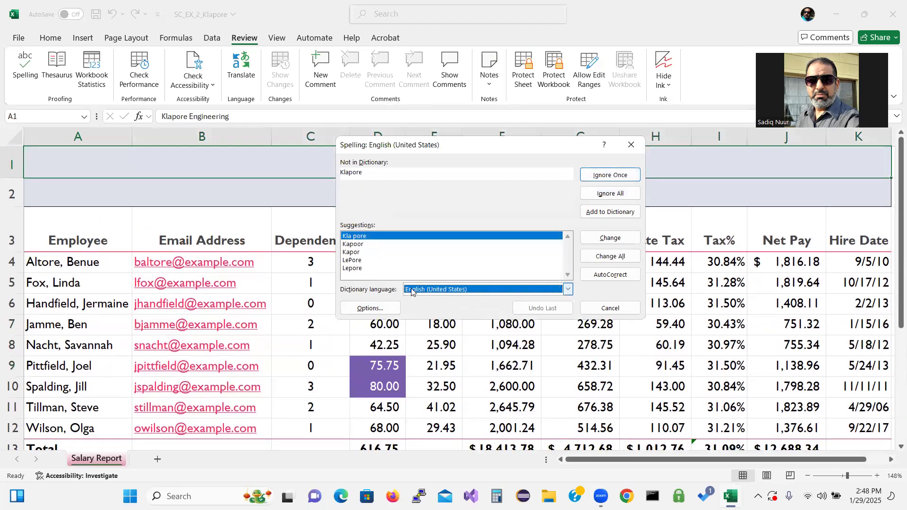
{"action": "left_click", "coordinate": [473, 244]}
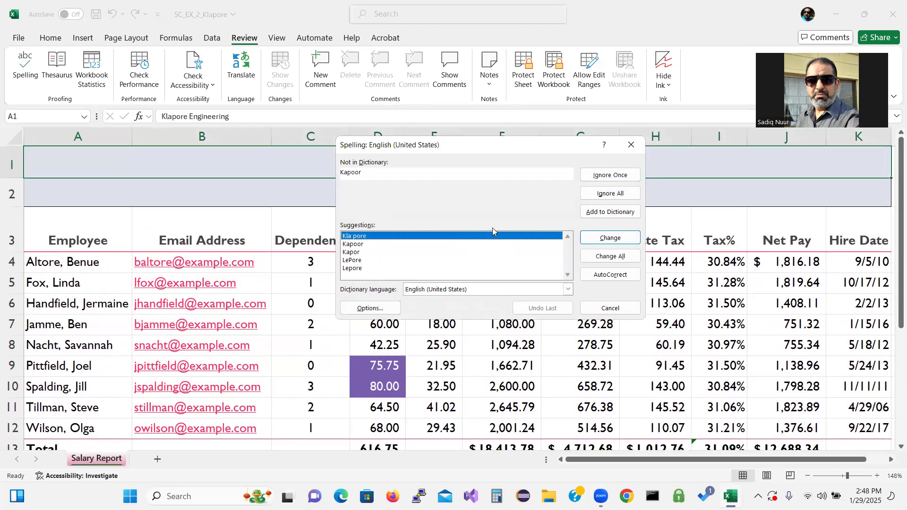
{"action": "left_click", "coordinate": [487, 236]}
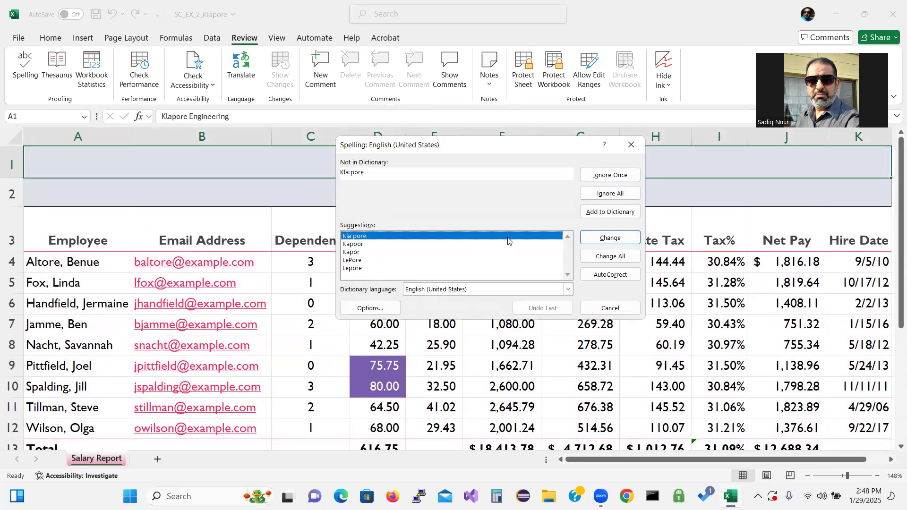
{"action": "left_click", "coordinate": [599, 194]}
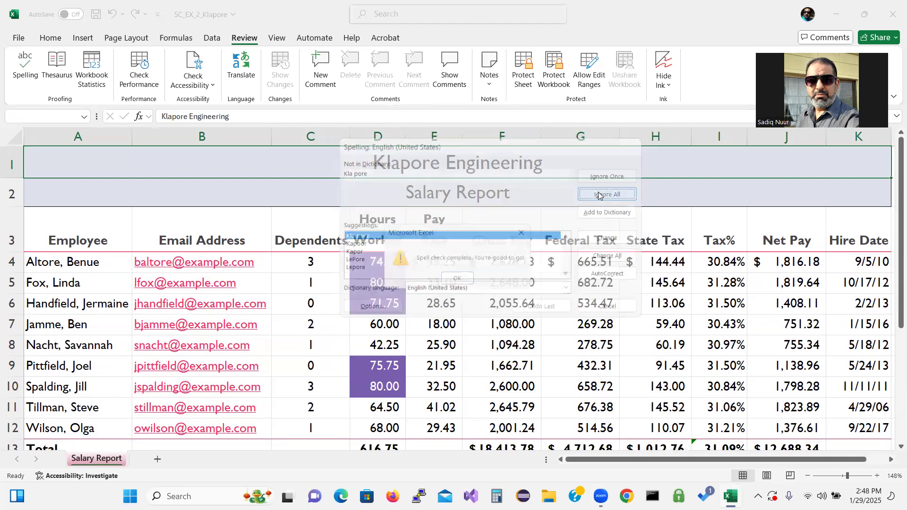
{"action": "left_click", "coordinate": [457, 278]}
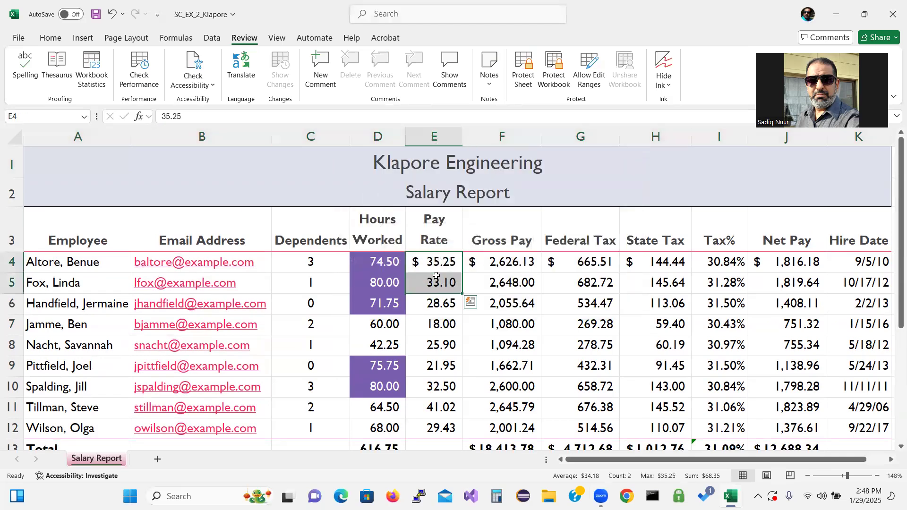
Step: Select the Hourly Pay Rate heading in E3 and show the Page Layout tools
{"action": "left_click", "coordinate": [409, 241]}
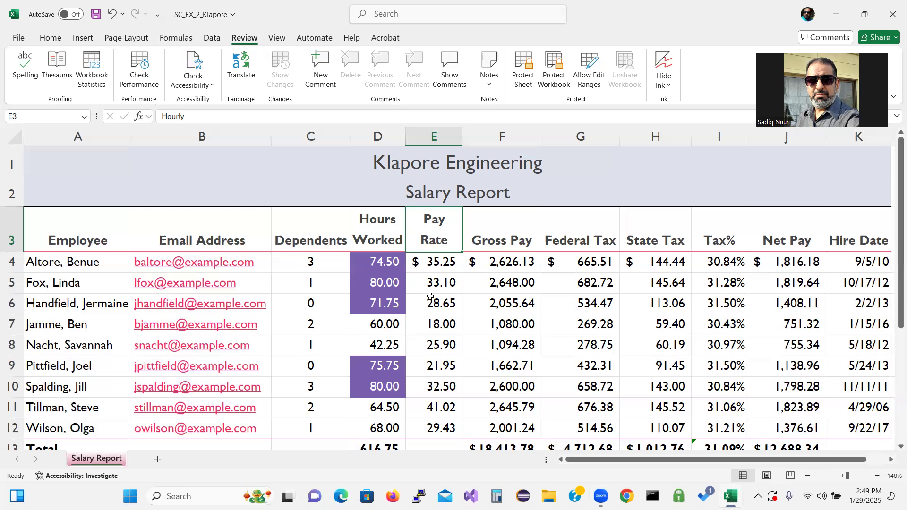
{"action": "left_click", "coordinate": [136, 37]}
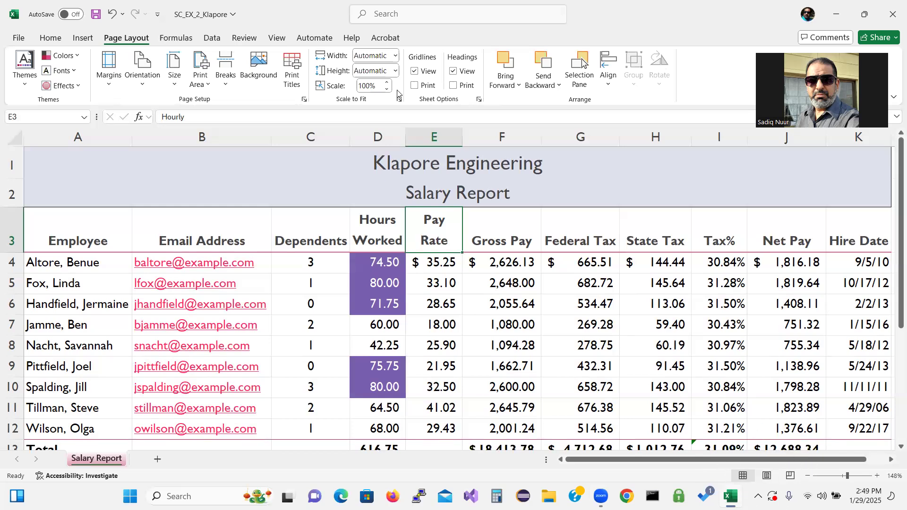
Step: Switch the sheet to Page Layout view and apply Narrow margins
{"action": "left_click", "coordinate": [277, 37]}
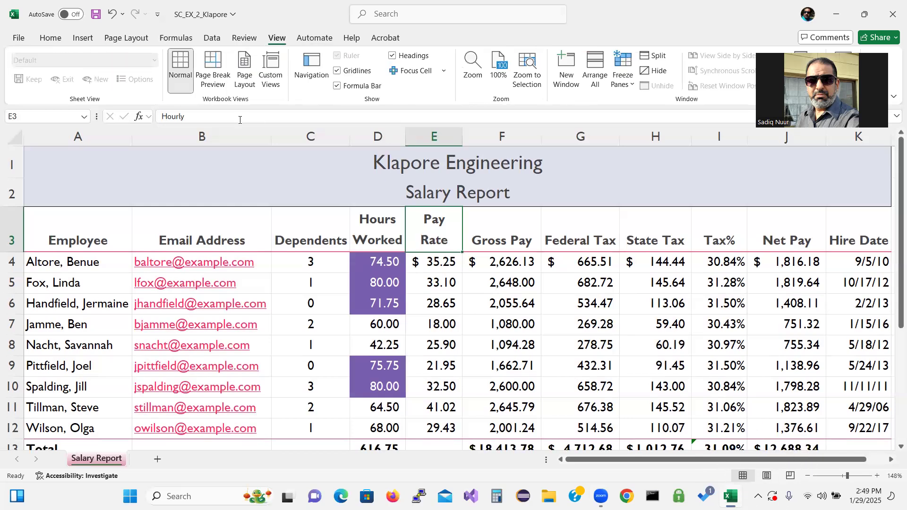
{"action": "left_click", "coordinate": [243, 68]}
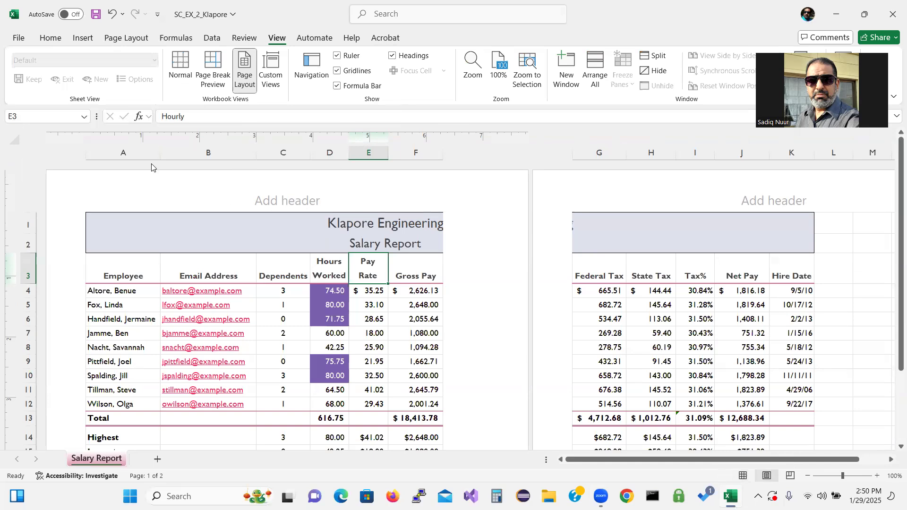
{"action": "left_click", "coordinate": [124, 37]}
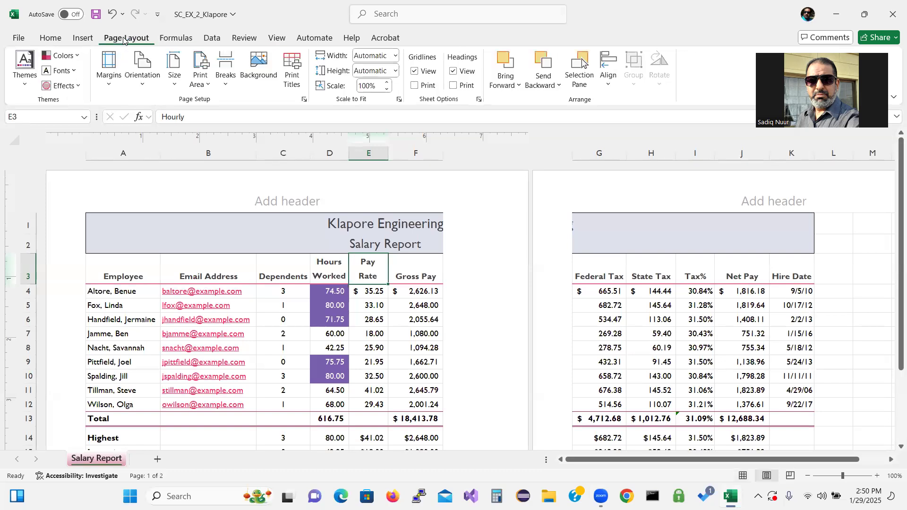
{"action": "left_click", "coordinate": [107, 76]}
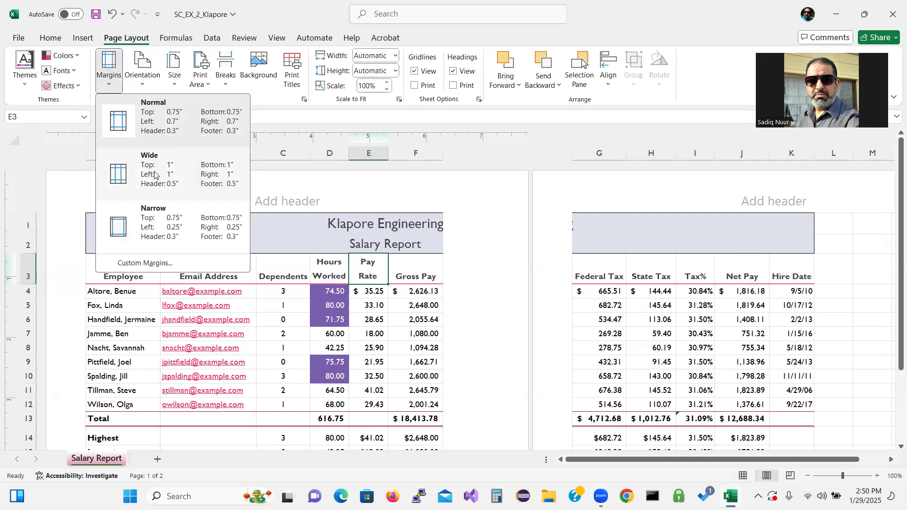
{"action": "left_click", "coordinate": [156, 222]}
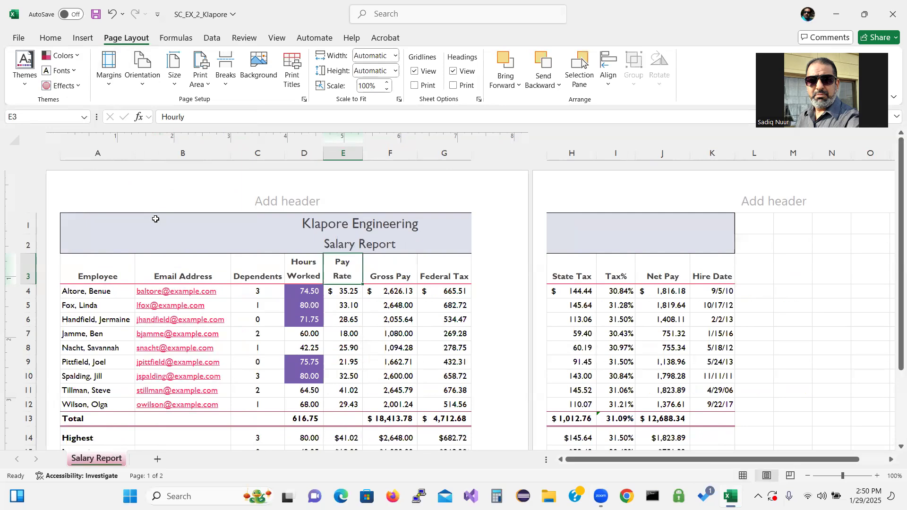
Step: Enter the CFO's name and, on a second line, 'Chief Financial Officer' in the centre header
{"action": "left_click", "coordinate": [279, 200]}
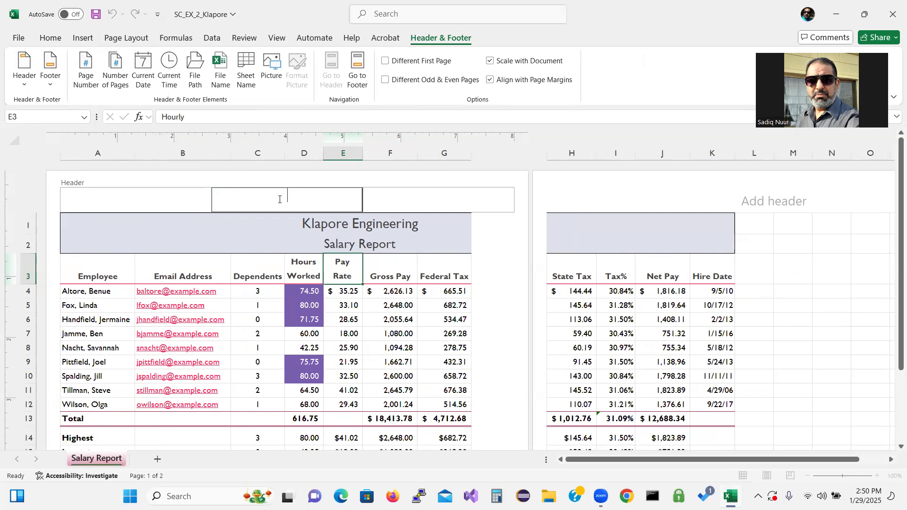
{"action": "key", "text": "Return"}
{"action": "type", "text": "Ch"}
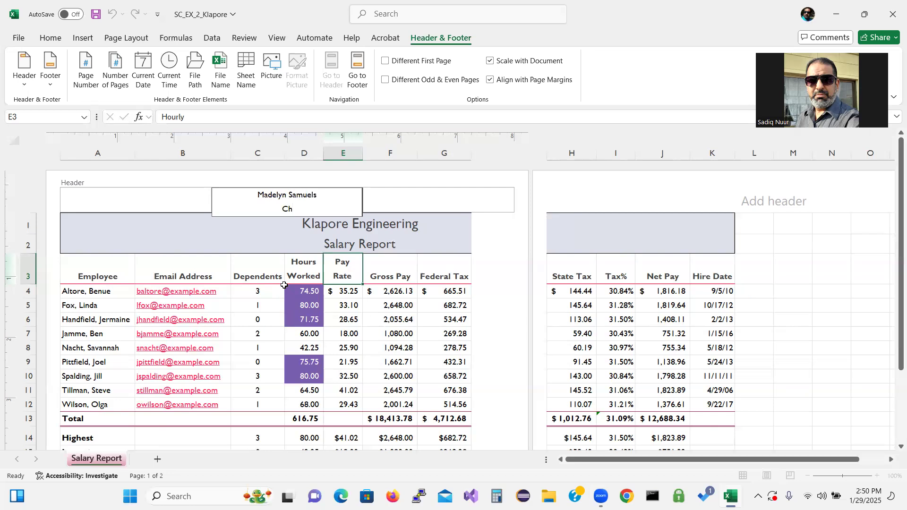
{"action": "type", "text": "ief Financial Officer"}
{"action": "left_click", "coordinate": [409, 199]}
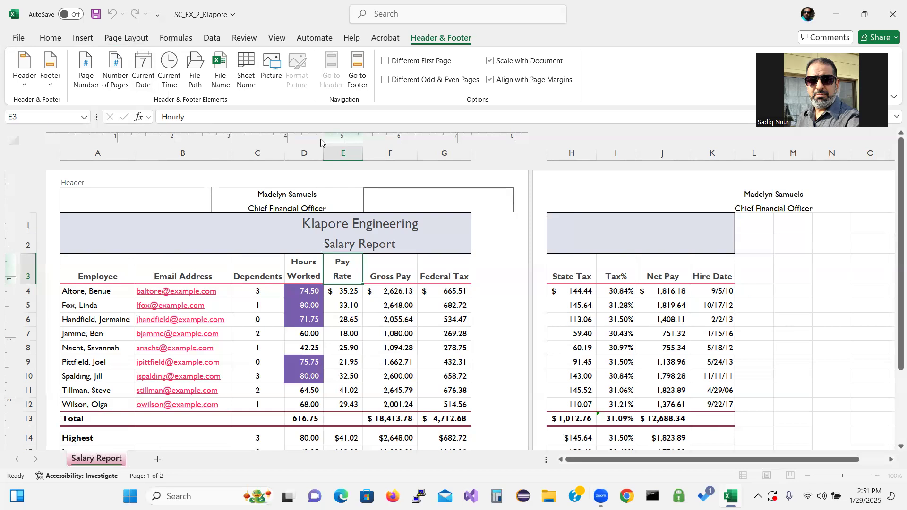
Step: Review the footer and header, return to the cells, and set the pages to Landscape
{"action": "left_click", "coordinate": [360, 81]}
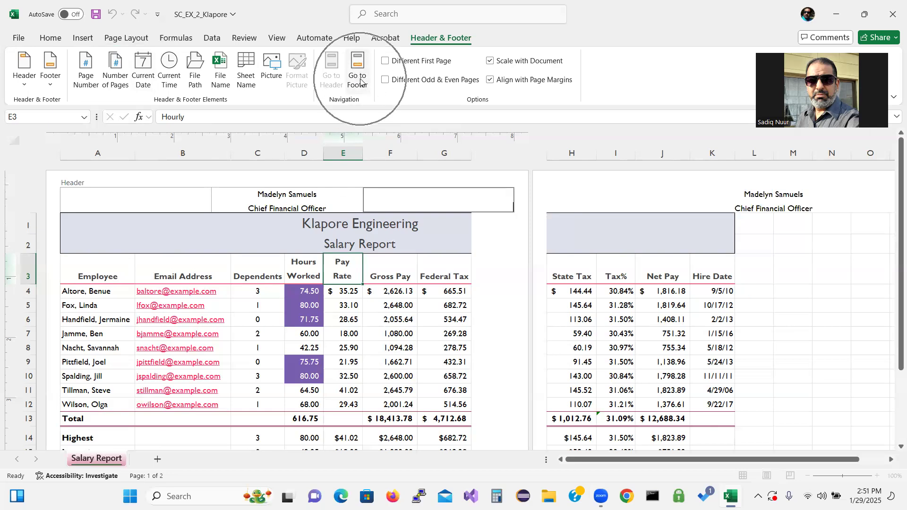
{"action": "left_click", "coordinate": [361, 81]}
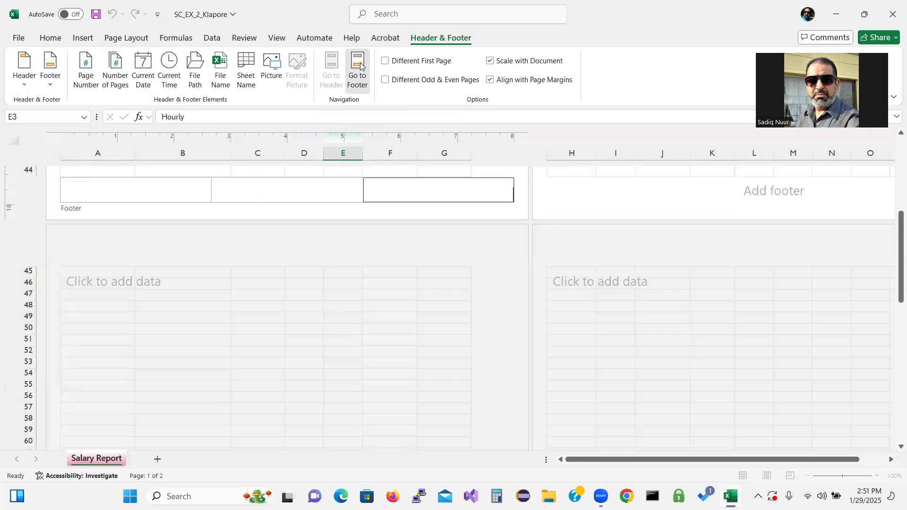
{"action": "left_click", "coordinate": [86, 213]}
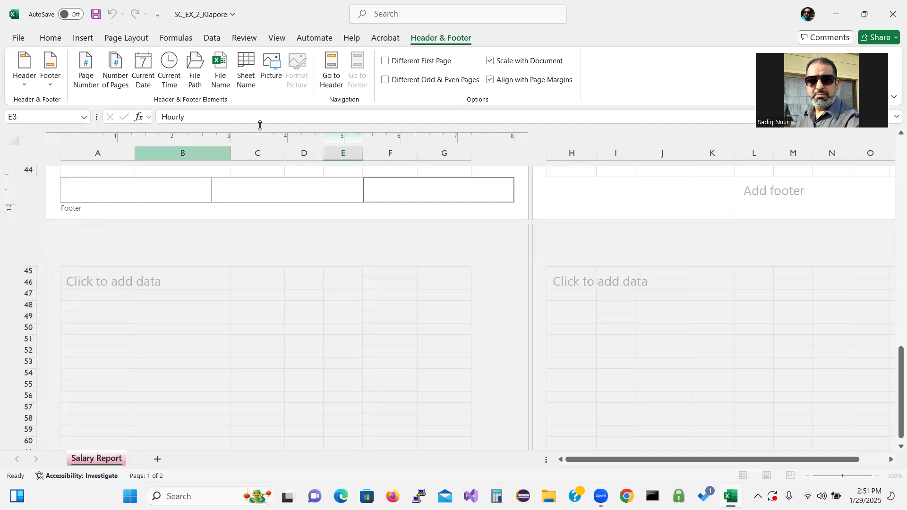
{"action": "left_click", "coordinate": [331, 71]}
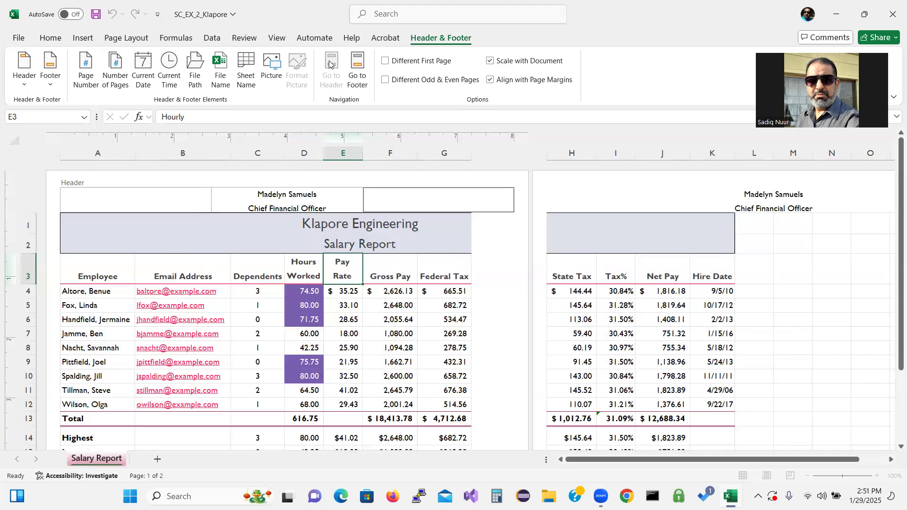
{"action": "left_click", "coordinate": [136, 39]}
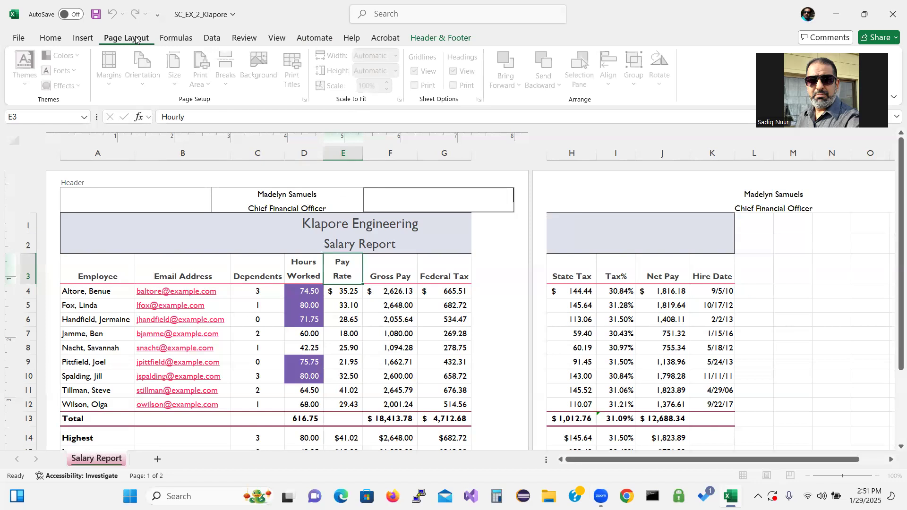
{"action": "left_click", "coordinate": [295, 204]}
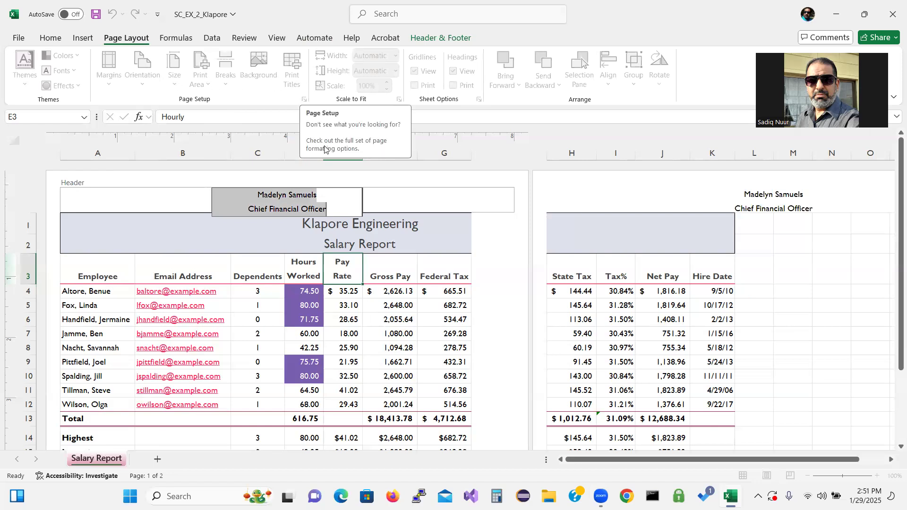
{"action": "left_click", "coordinate": [353, 302]}
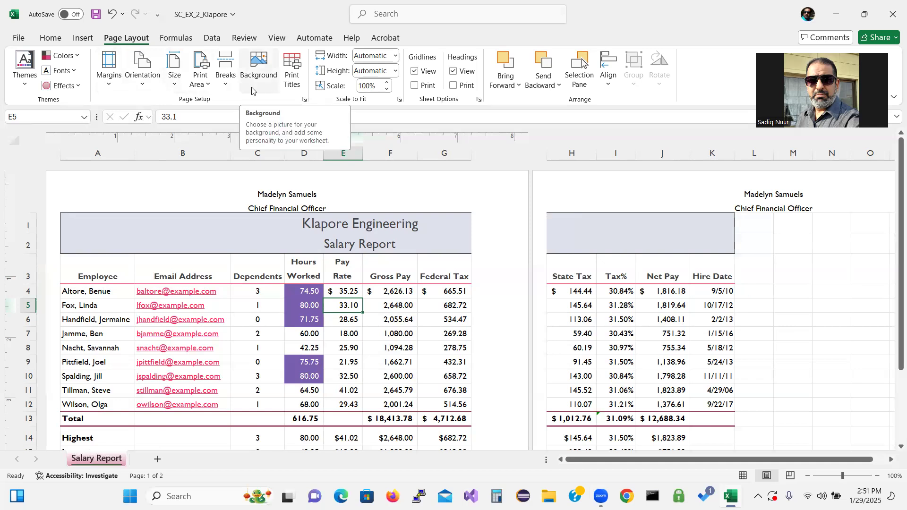
{"action": "left_click", "coordinate": [144, 83]}
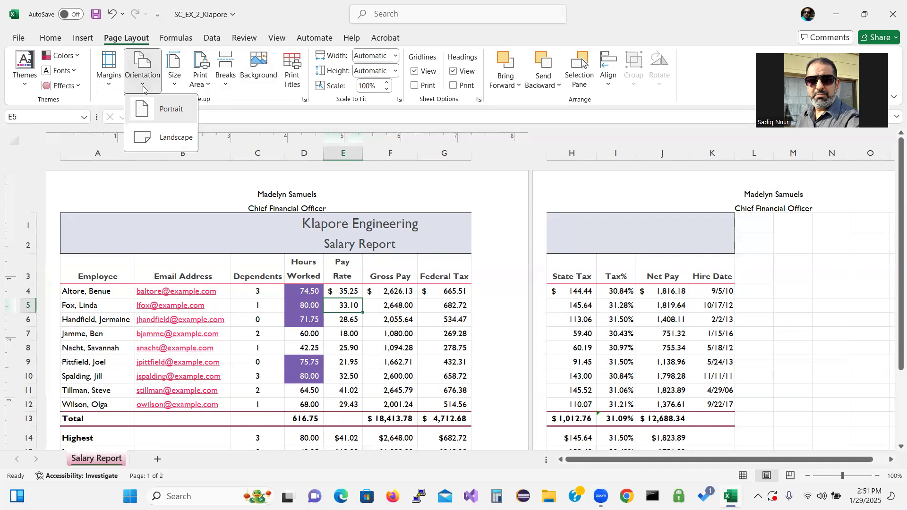
{"action": "left_click", "coordinate": [170, 138]}
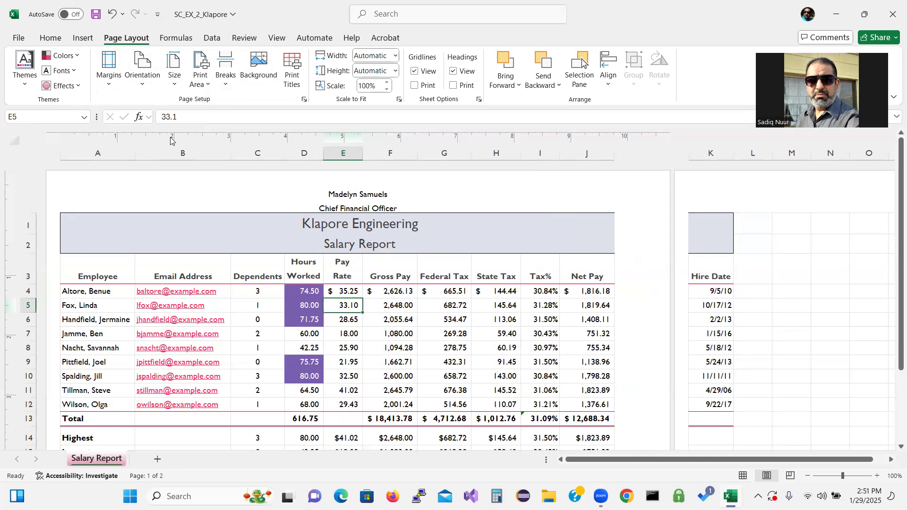
Step: Return the salary report to Normal view and open the File backstage Home page
{"action": "left_click", "coordinate": [277, 39]}
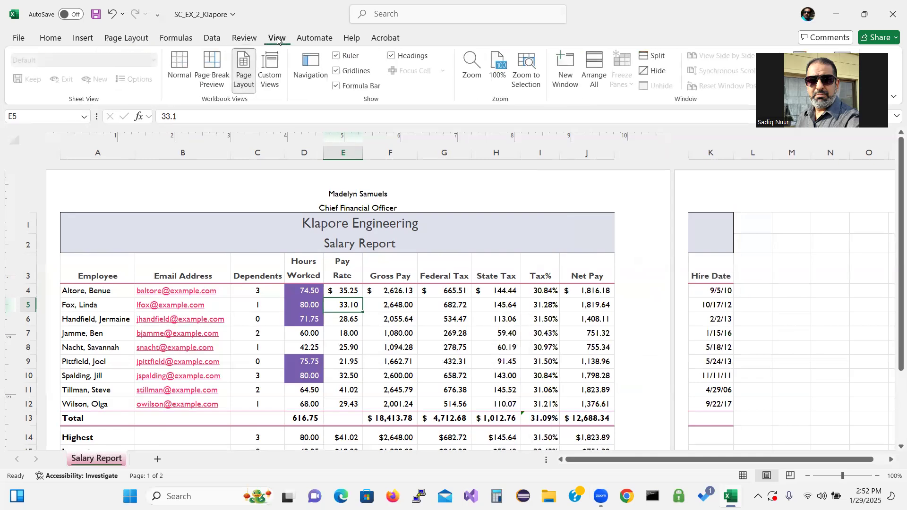
{"action": "left_click", "coordinate": [183, 63]}
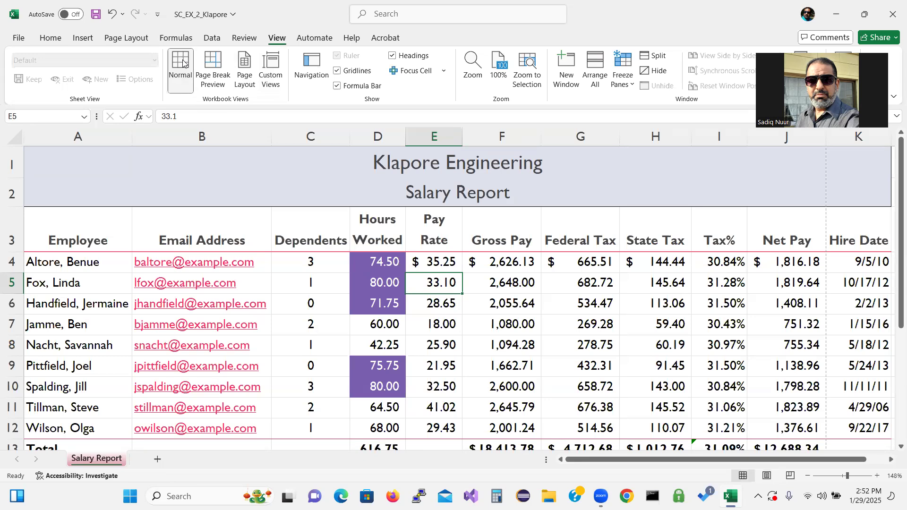
{"action": "left_click", "coordinate": [22, 39]}
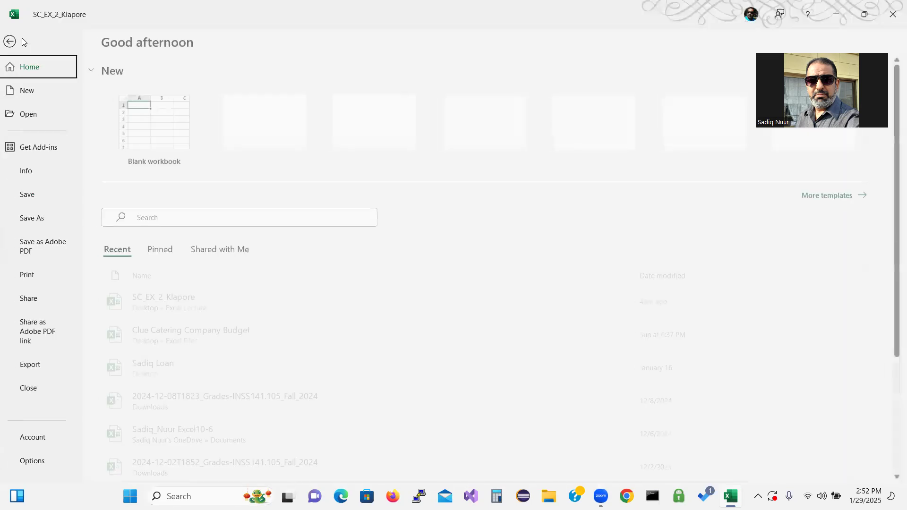
Step: Change print scaling from No Scaling to Fit Sheet on One Page, so every column through Hire Date fits
{"action": "left_click", "coordinate": [10, 42]}
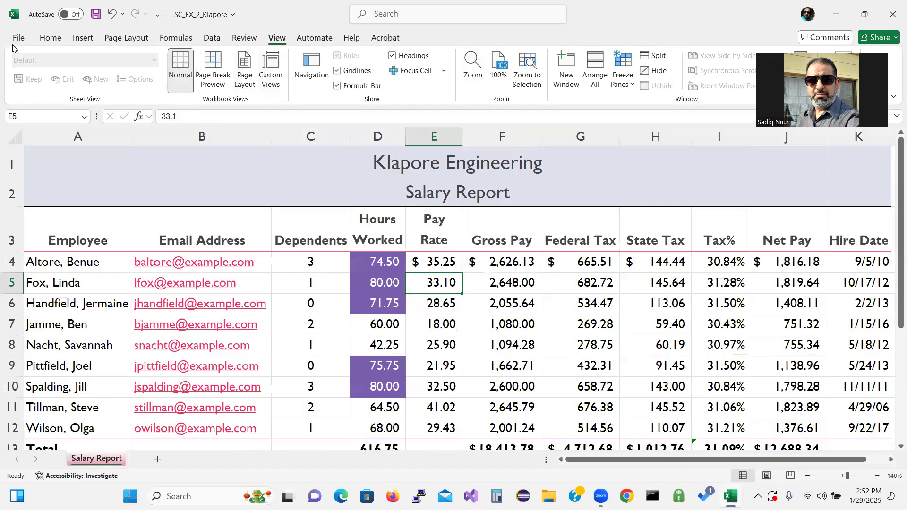
{"action": "left_click", "coordinate": [16, 38]}
{"action": "left_click", "coordinate": [14, 37]}
{"action": "left_click", "coordinate": [17, 42]}
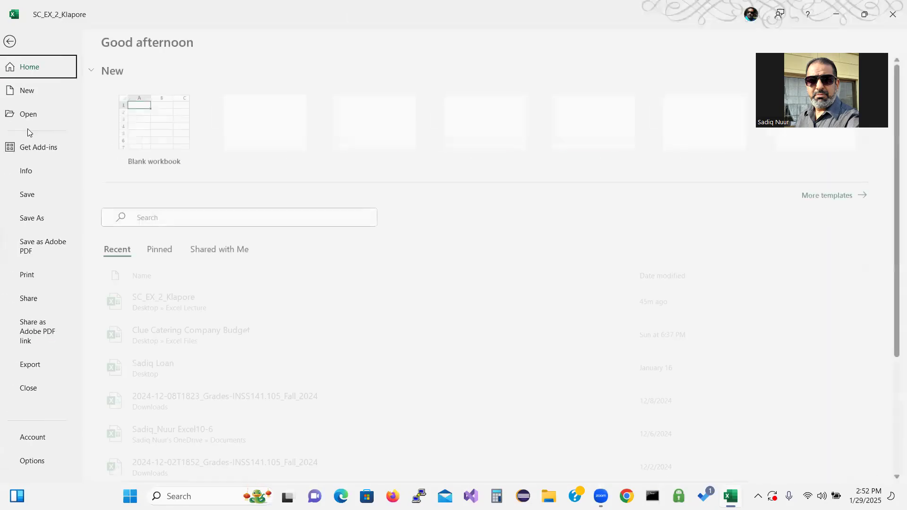
{"action": "left_click", "coordinate": [30, 279]}
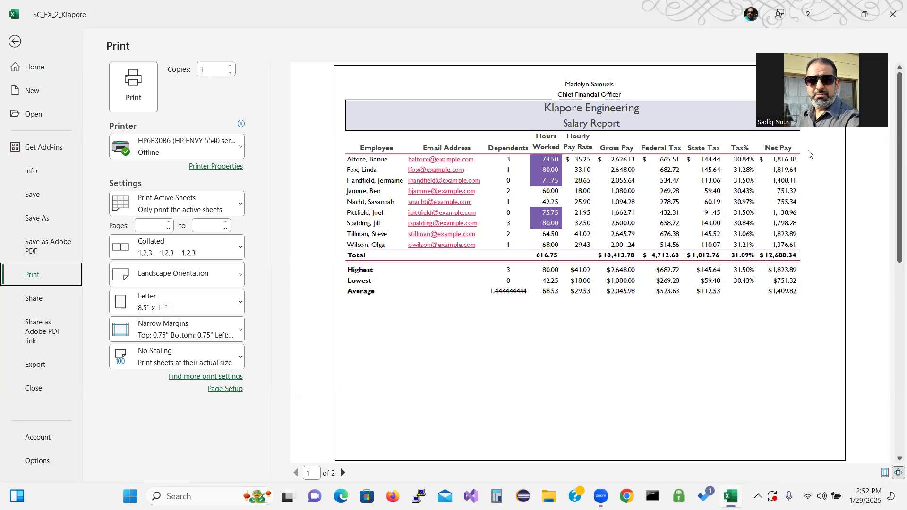
{"action": "left_click", "coordinate": [200, 363]}
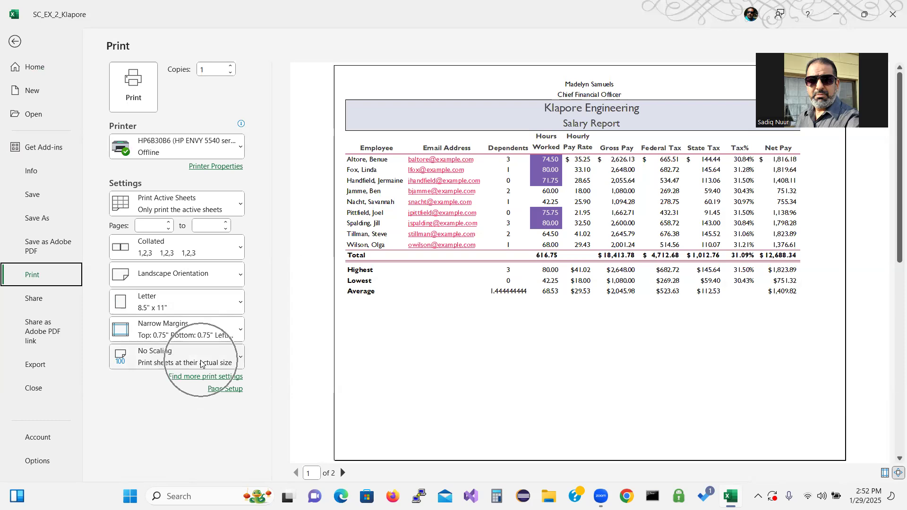
{"action": "left_click", "coordinate": [237, 363]}
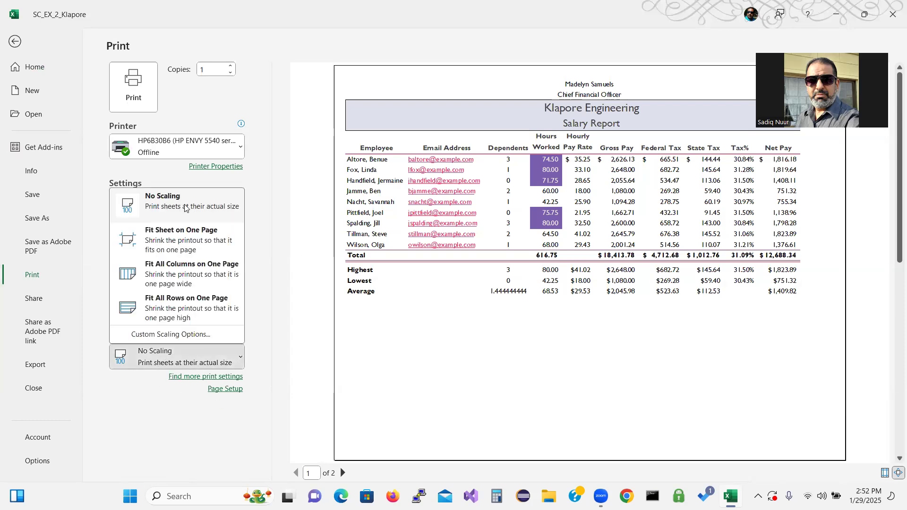
{"action": "left_click", "coordinate": [165, 236]}
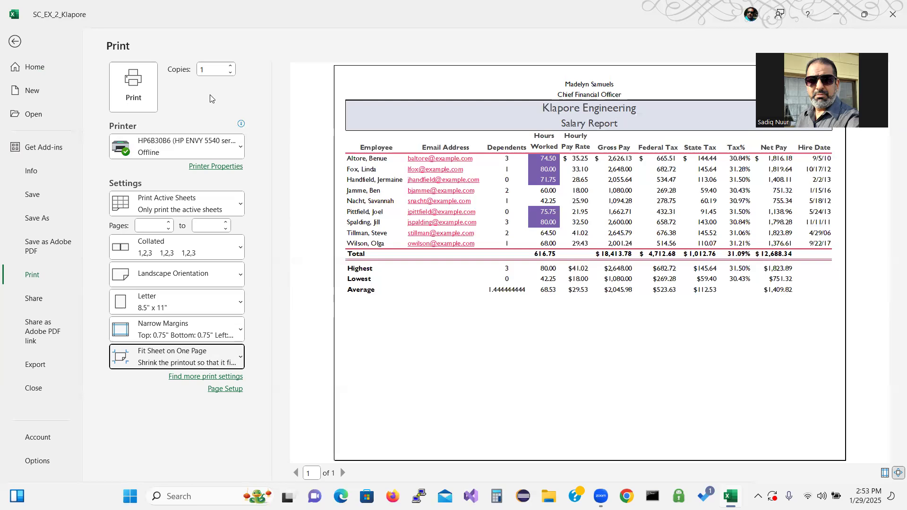
{"action": "left_click", "coordinate": [17, 42]}
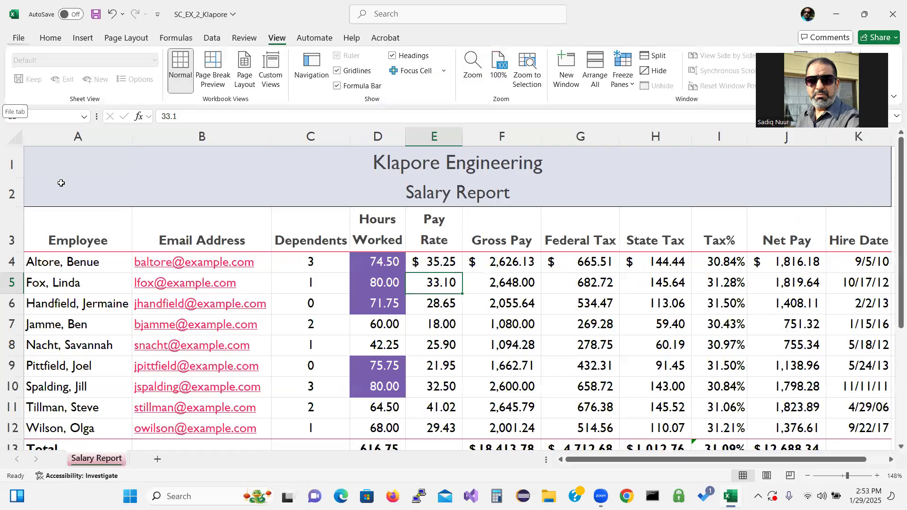
Step: Select the employee data A3:F16 and preview it with Print Selection
{"action": "left_click", "coordinate": [65, 240]}
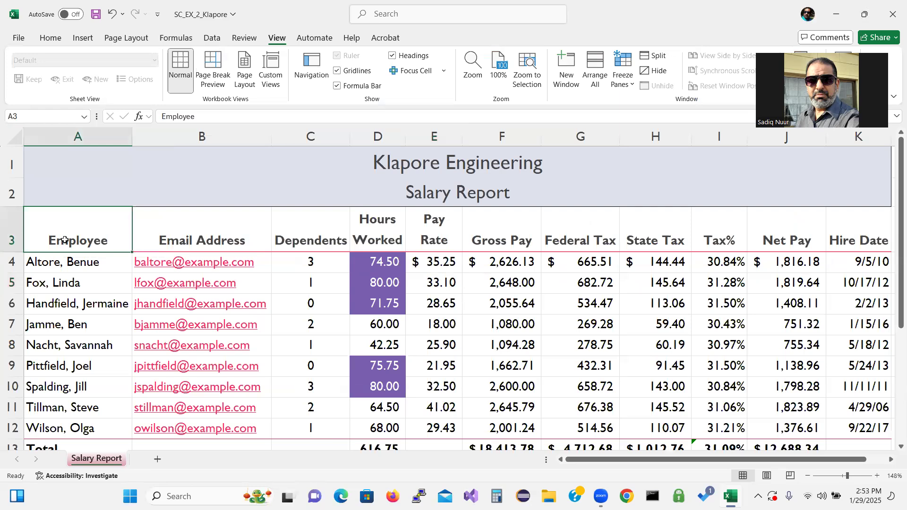
{"action": "left_click_drag", "start_coordinate": [64, 240], "coordinate": [448, 479]}
{"action": "left_click_drag", "start_coordinate": [585, 426], "coordinate": [524, 408]}
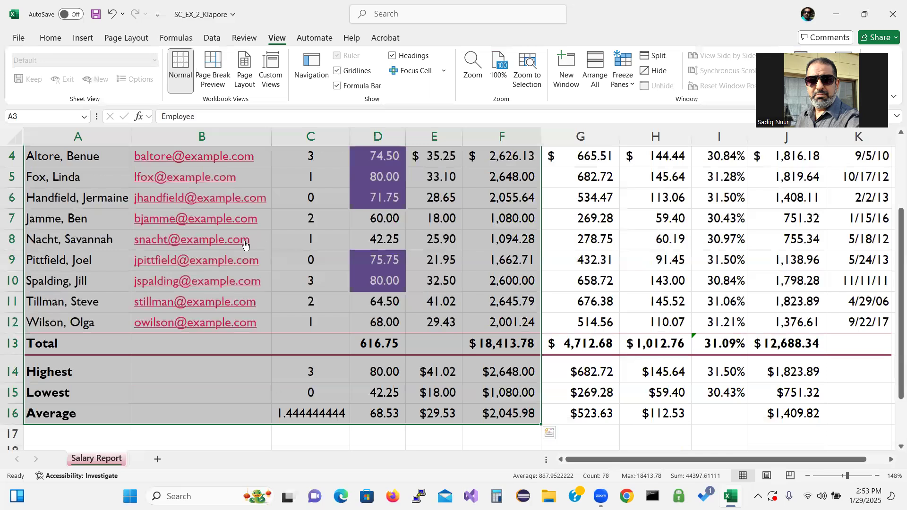
{"action": "left_click", "coordinate": [19, 39]}
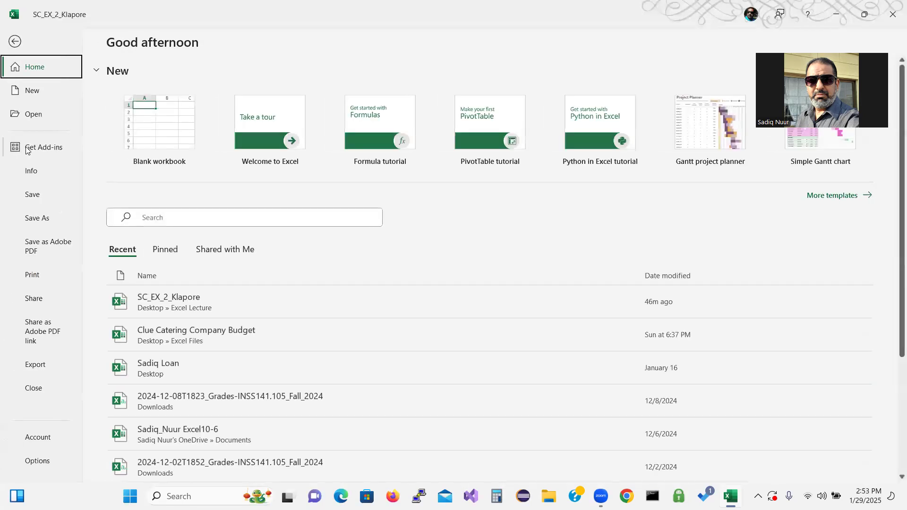
{"action": "left_click", "coordinate": [32, 275]}
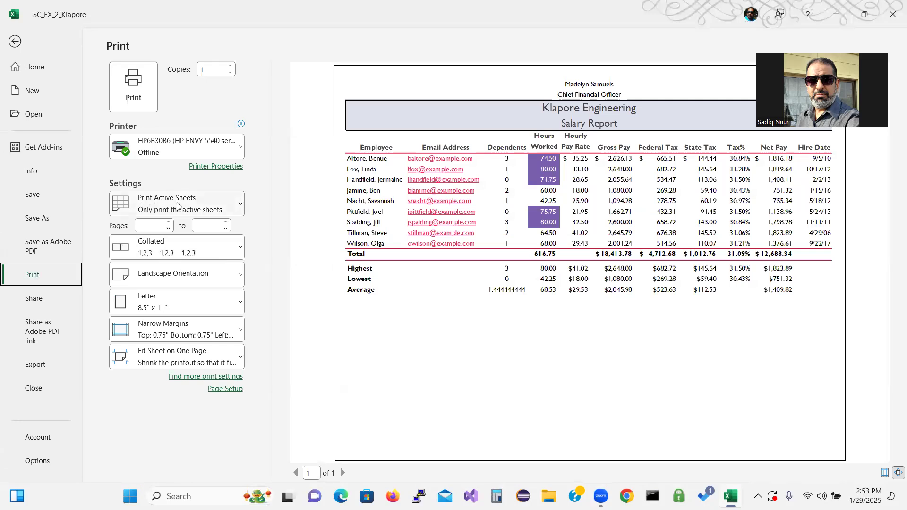
{"action": "left_click", "coordinate": [189, 203]}
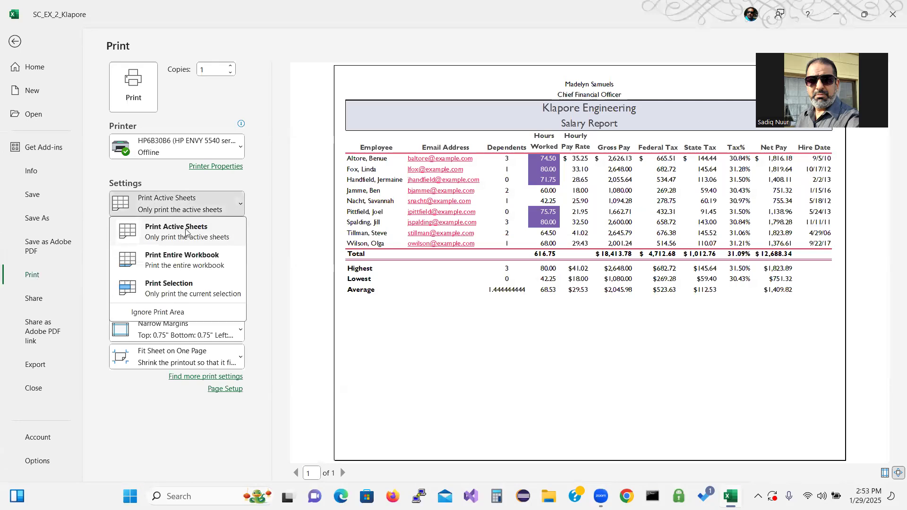
{"action": "left_click", "coordinate": [178, 287]}
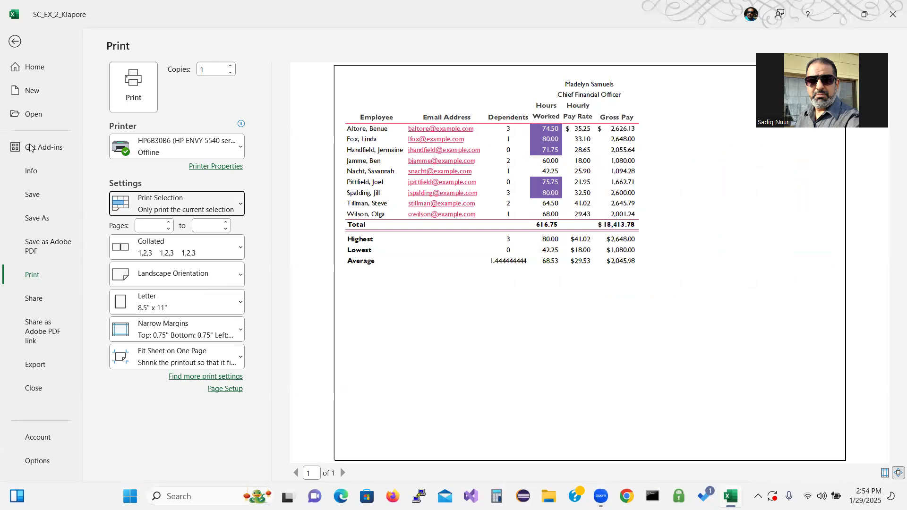
Step: Switch printing back to Print Active Sheets and return to the worksheet
{"action": "left_click", "coordinate": [201, 208]}
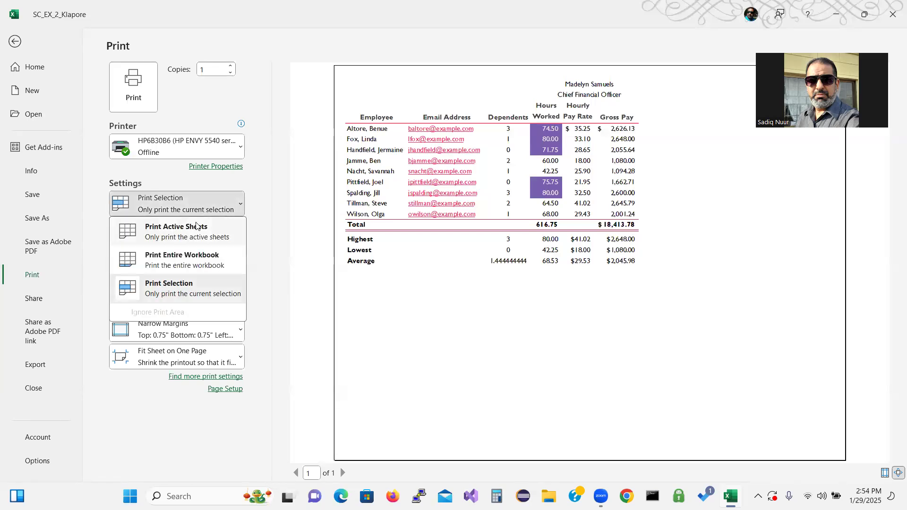
{"action": "left_click", "coordinate": [195, 225]}
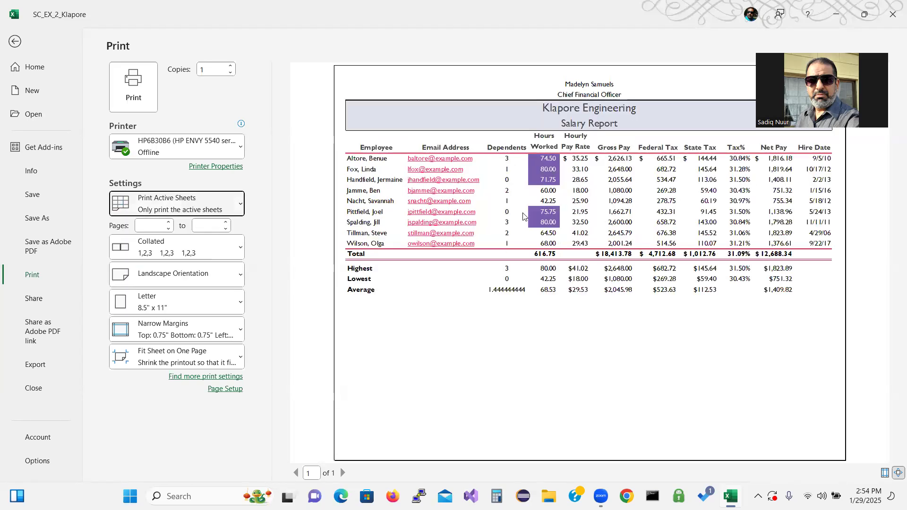
{"action": "left_click", "coordinate": [14, 42]}
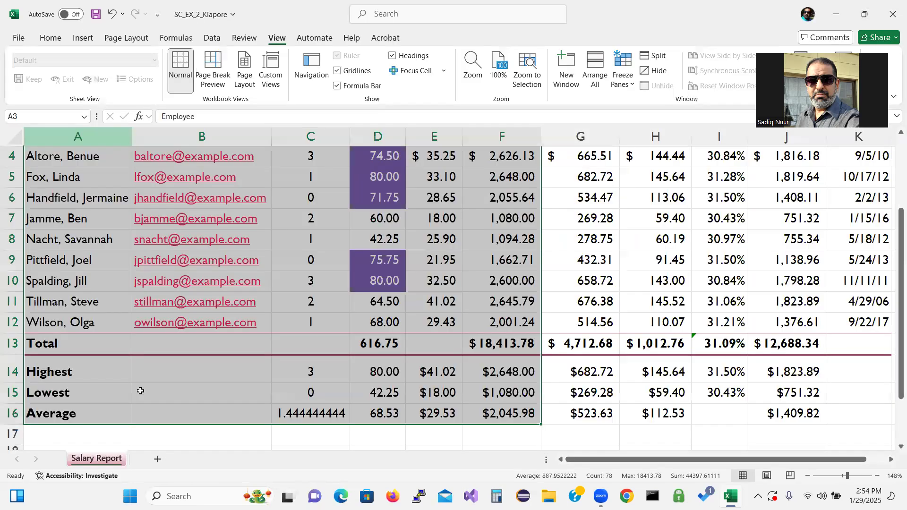
Step: Select cell B17, scroll up to the report's title rows, and show the Formulas ribbon
{"action": "left_click", "coordinate": [191, 428]}
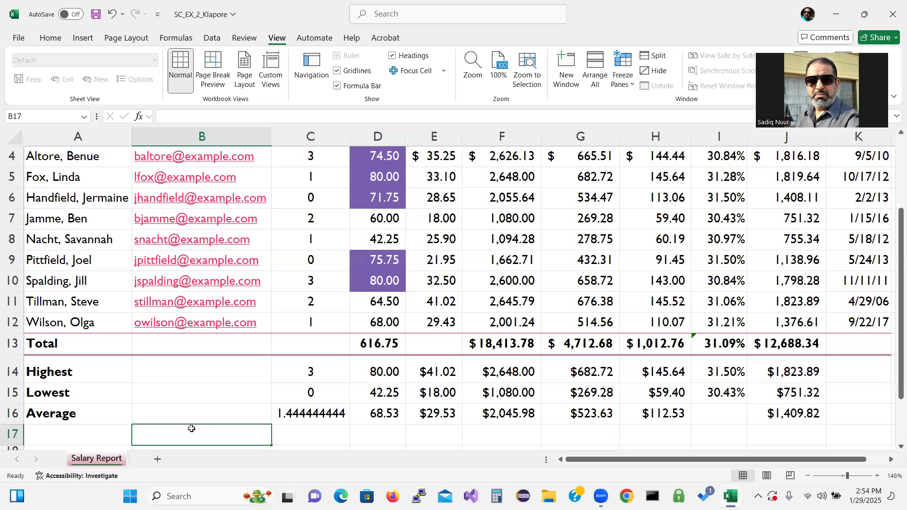
{"action": "left_click", "coordinate": [51, 39]}
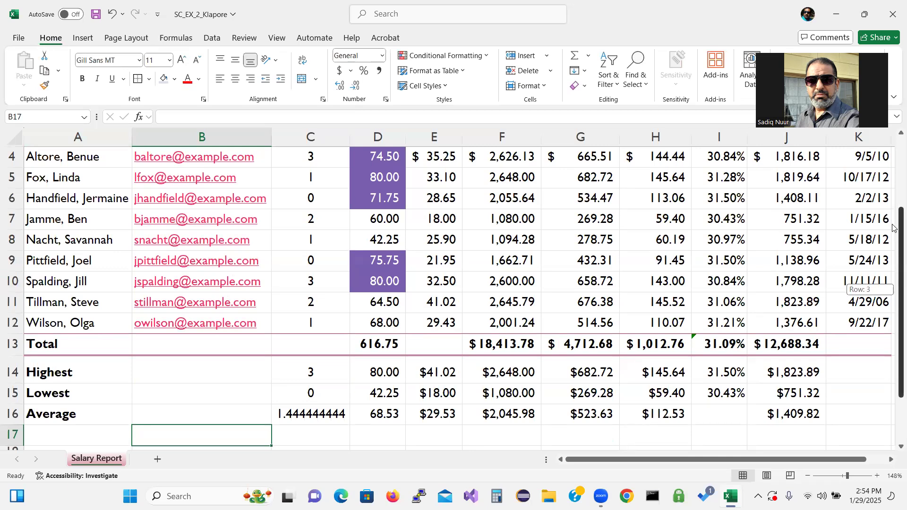
{"action": "scroll", "coordinate": [893, 290], "scroll_direction": "up", "scroll_amount": 1}
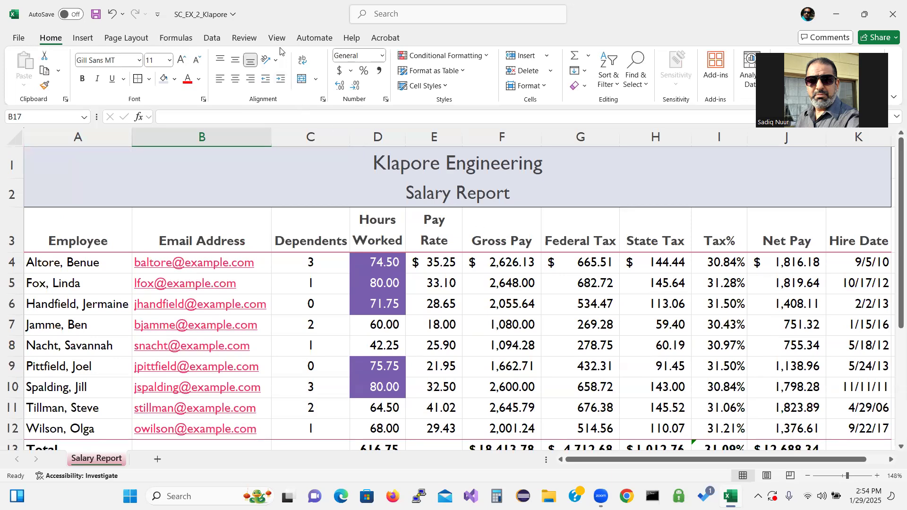
{"action": "left_click", "coordinate": [172, 38]}
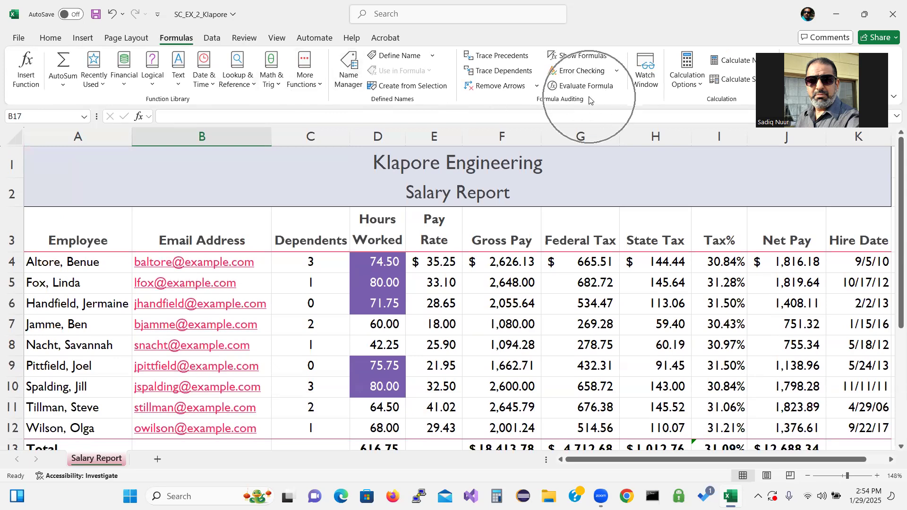
{"action": "left_click", "coordinate": [575, 55]}
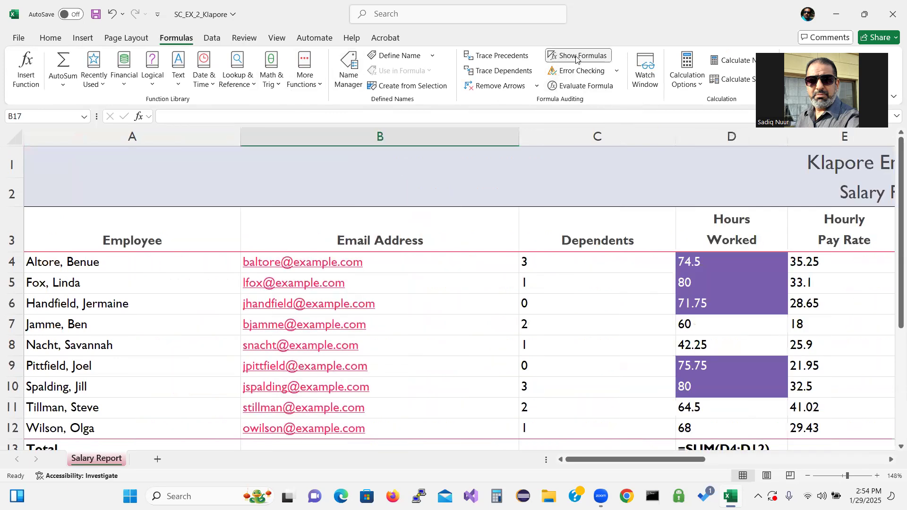
{"action": "left_click_drag", "start_coordinate": [683, 461], "coordinate": [588, 466]}
{"action": "left_click", "coordinate": [17, 37]}
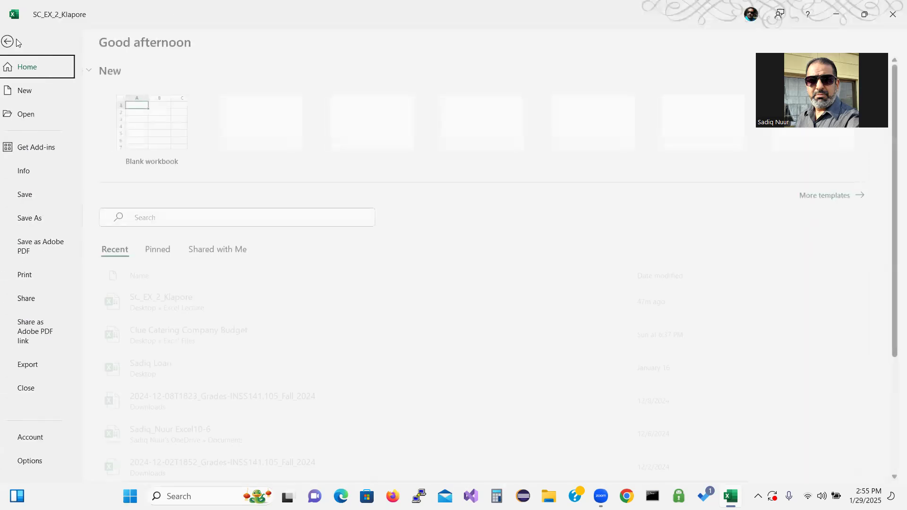
{"action": "left_click", "coordinate": [33, 276]}
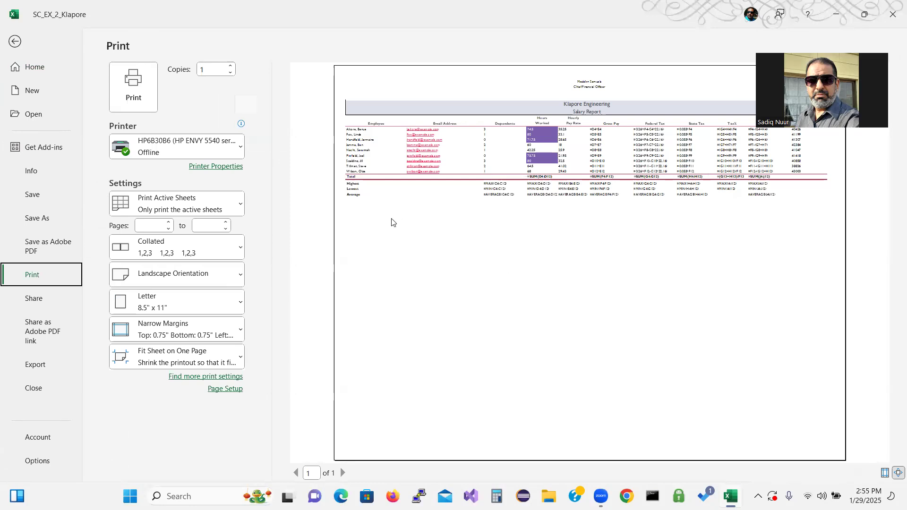
{"action": "left_click", "coordinate": [15, 43]}
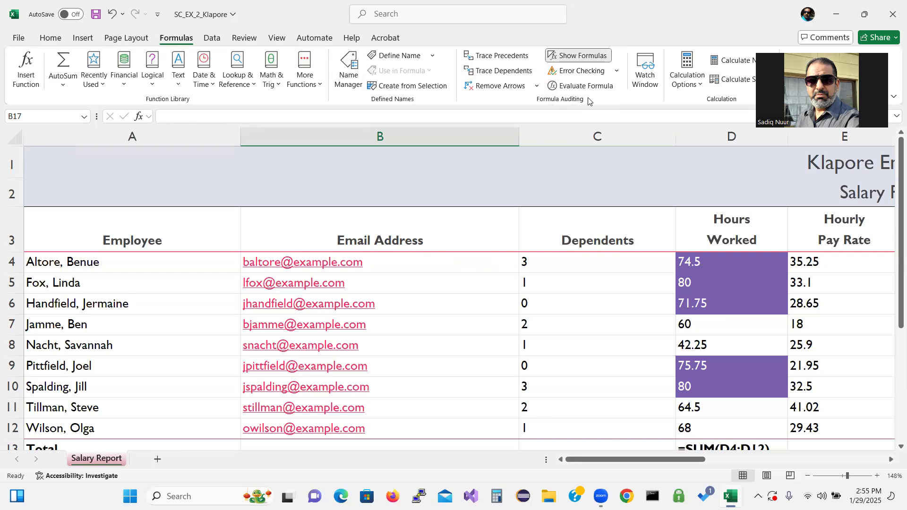
{"action": "left_click", "coordinate": [582, 57]}
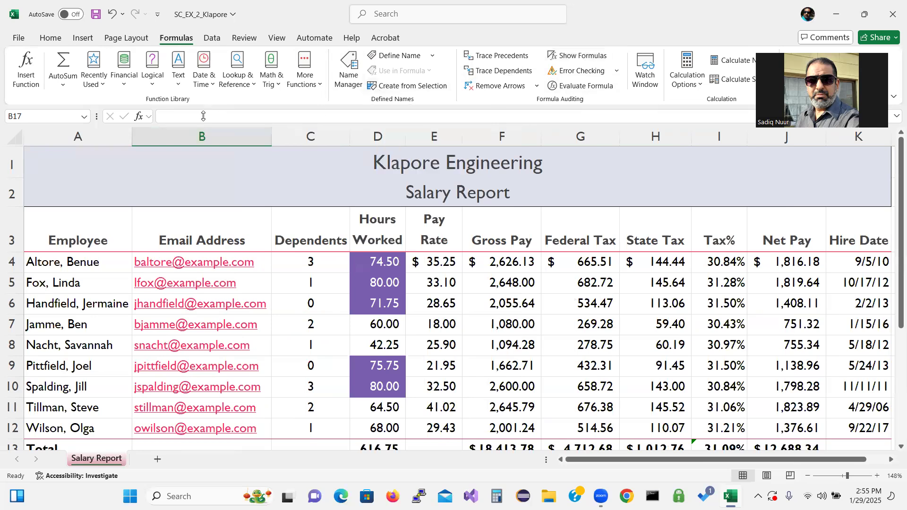
{"action": "left_click", "coordinate": [136, 40]}
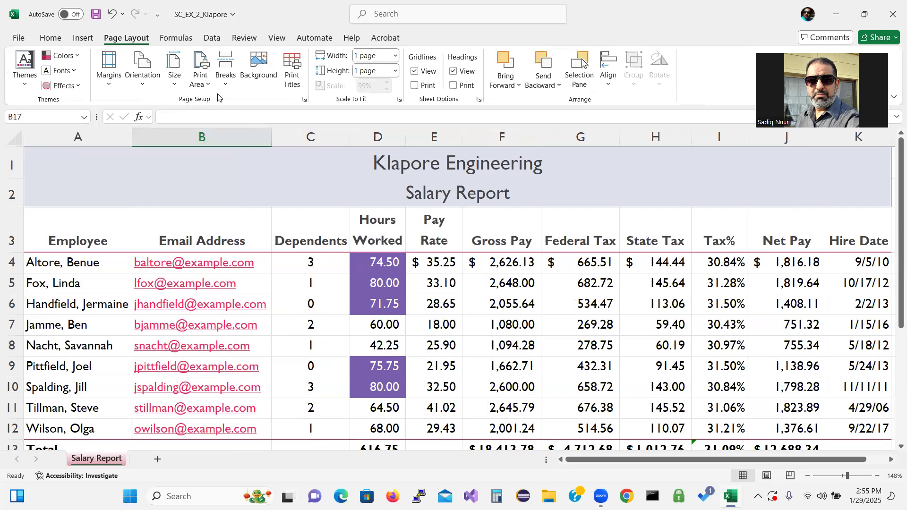
Step: Review Page Setup's landscape, 1 page wide by 1 tall settings, then cancel unchanged
{"action": "left_click", "coordinate": [304, 100]}
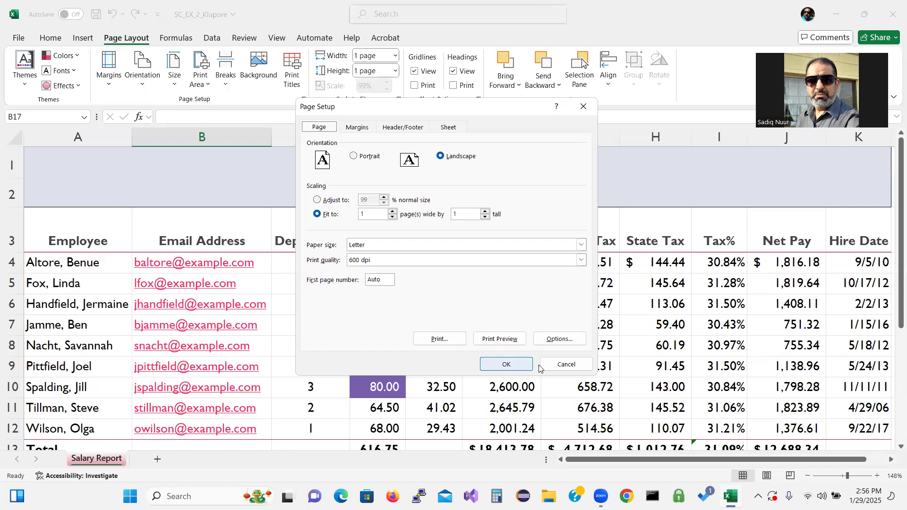
{"action": "left_click", "coordinate": [553, 365]}
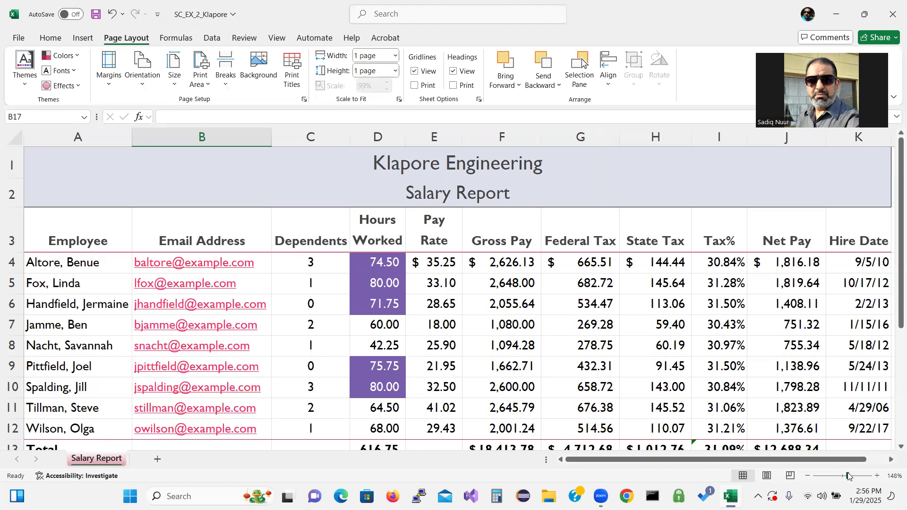
Step: Set the worksheet zoom to 100% from the View ribbon, then go back to Home
{"action": "left_click_drag", "start_coordinate": [848, 476], "coordinate": [845, 478]}
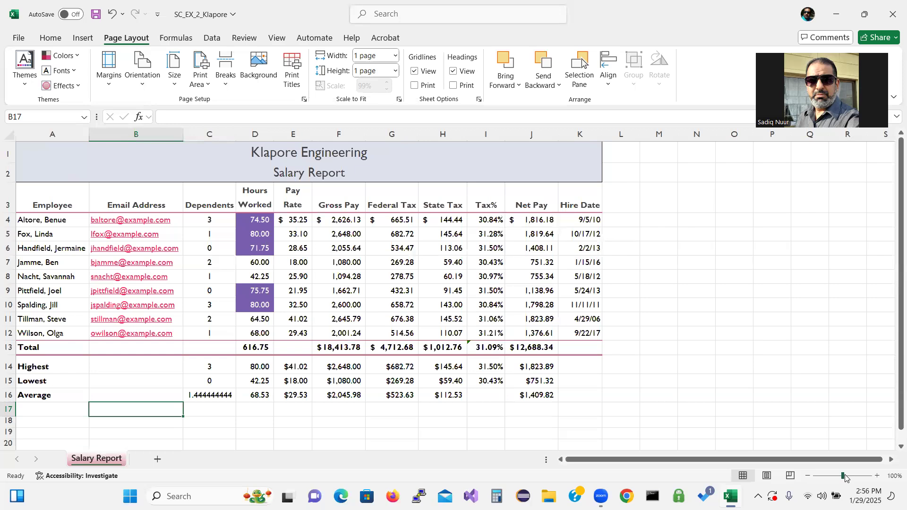
{"action": "left_click", "coordinate": [276, 40]}
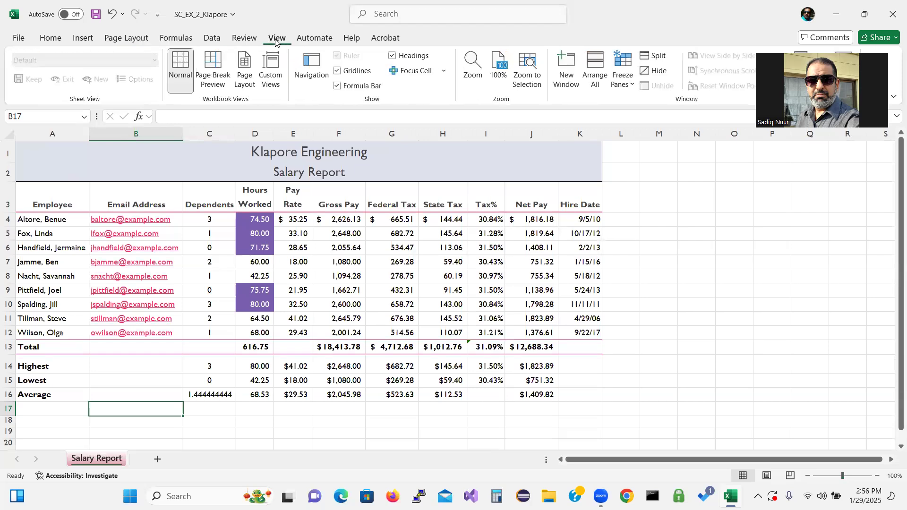
{"action": "left_click", "coordinate": [500, 68]}
{"action": "left_click", "coordinate": [50, 38]}
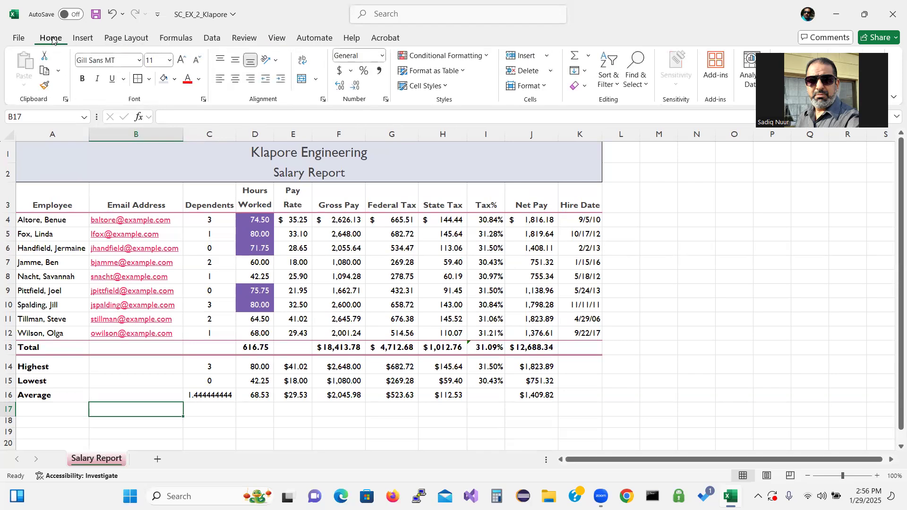